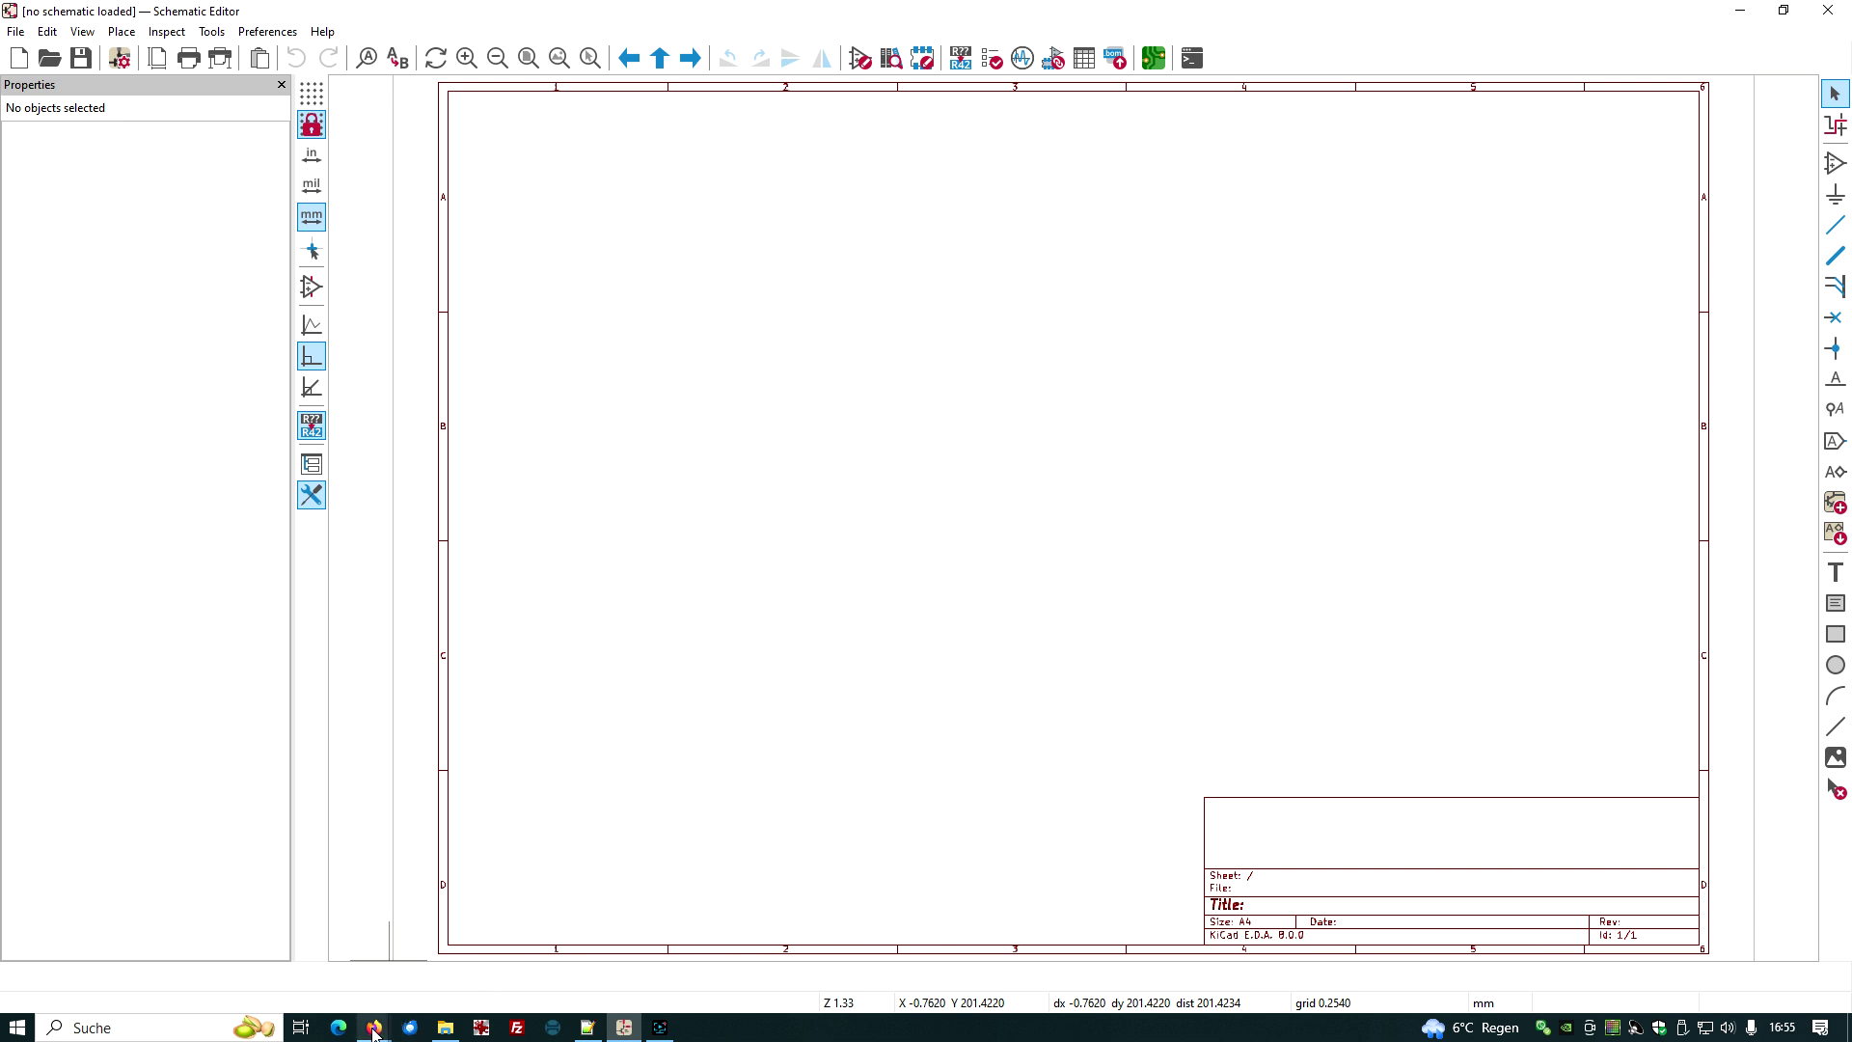
Step: Download intro4.7z from the generic symbols example in the Firefox forum thread
mouse_move(374, 1026)
click(432, 991)
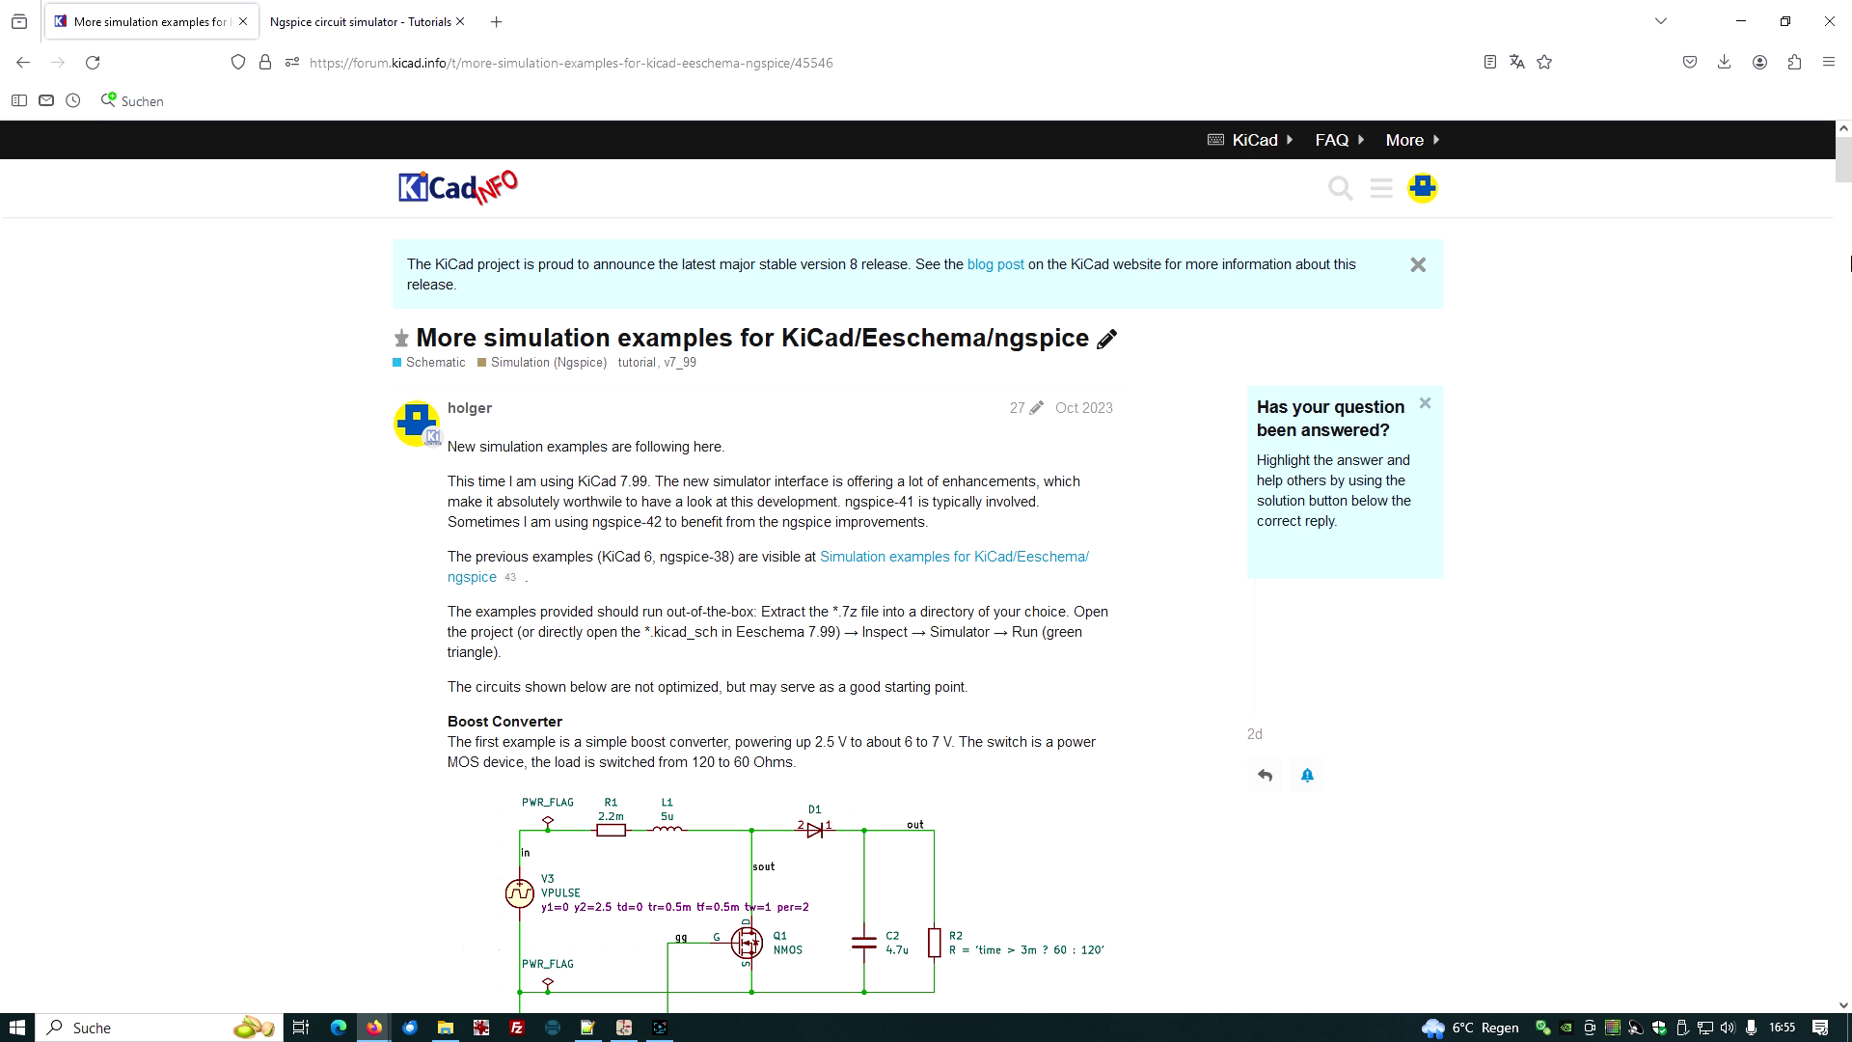
drag(1844, 164, 1844, 496)
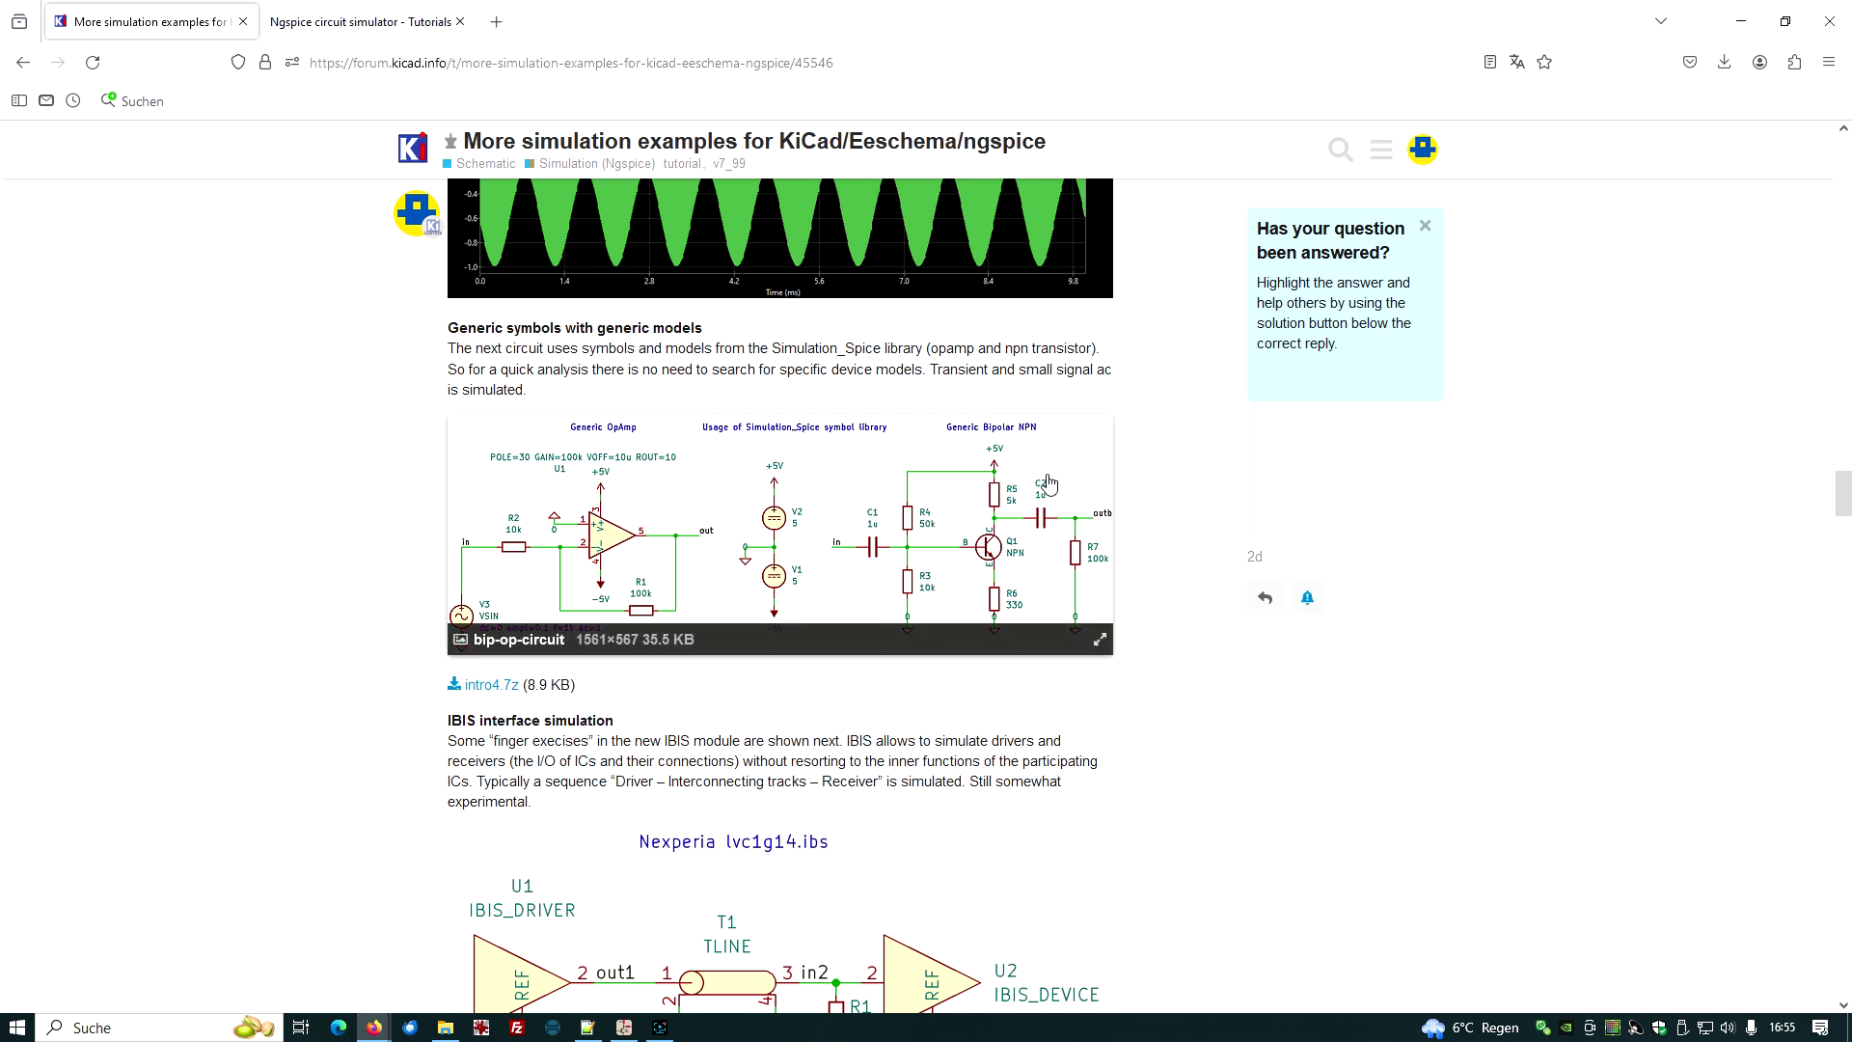
click(487, 687)
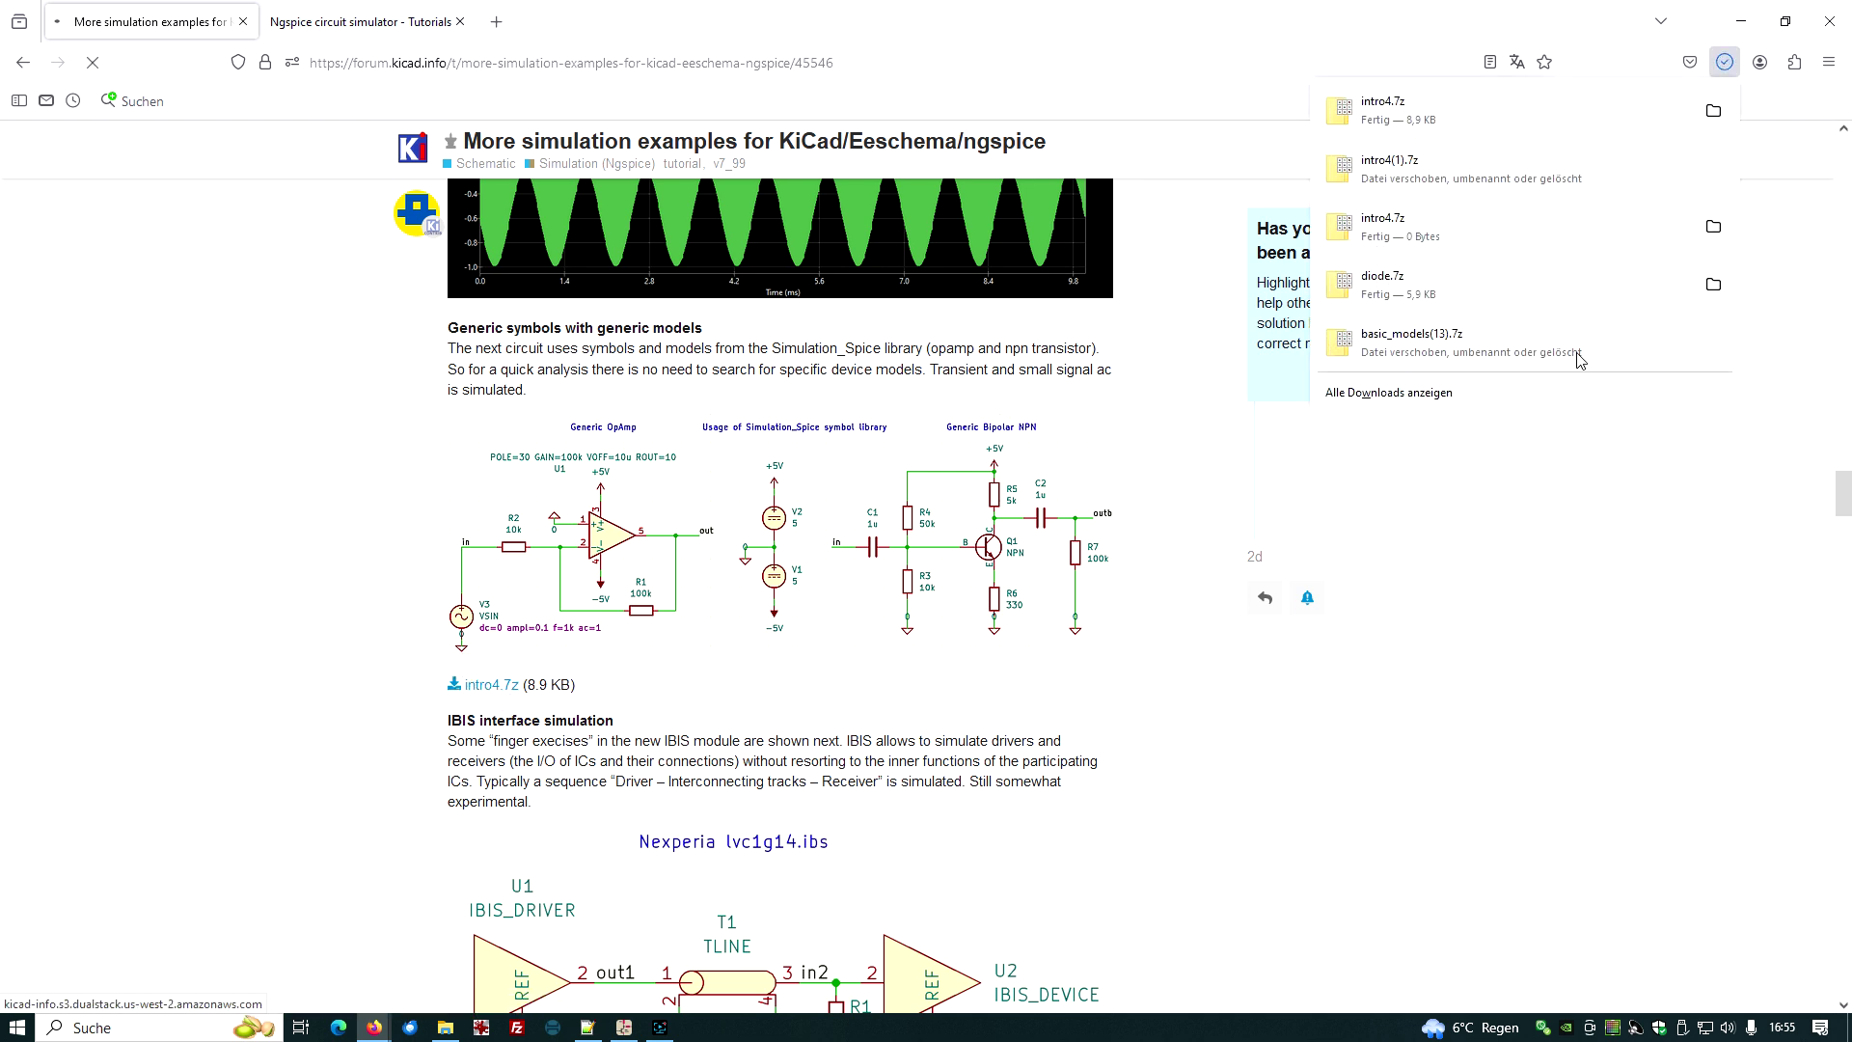
Step: Extract the intro4 folder from intro4.7z into D:\Spice_general\KiCad-800\videos, then return to KiCad
click(1390, 118)
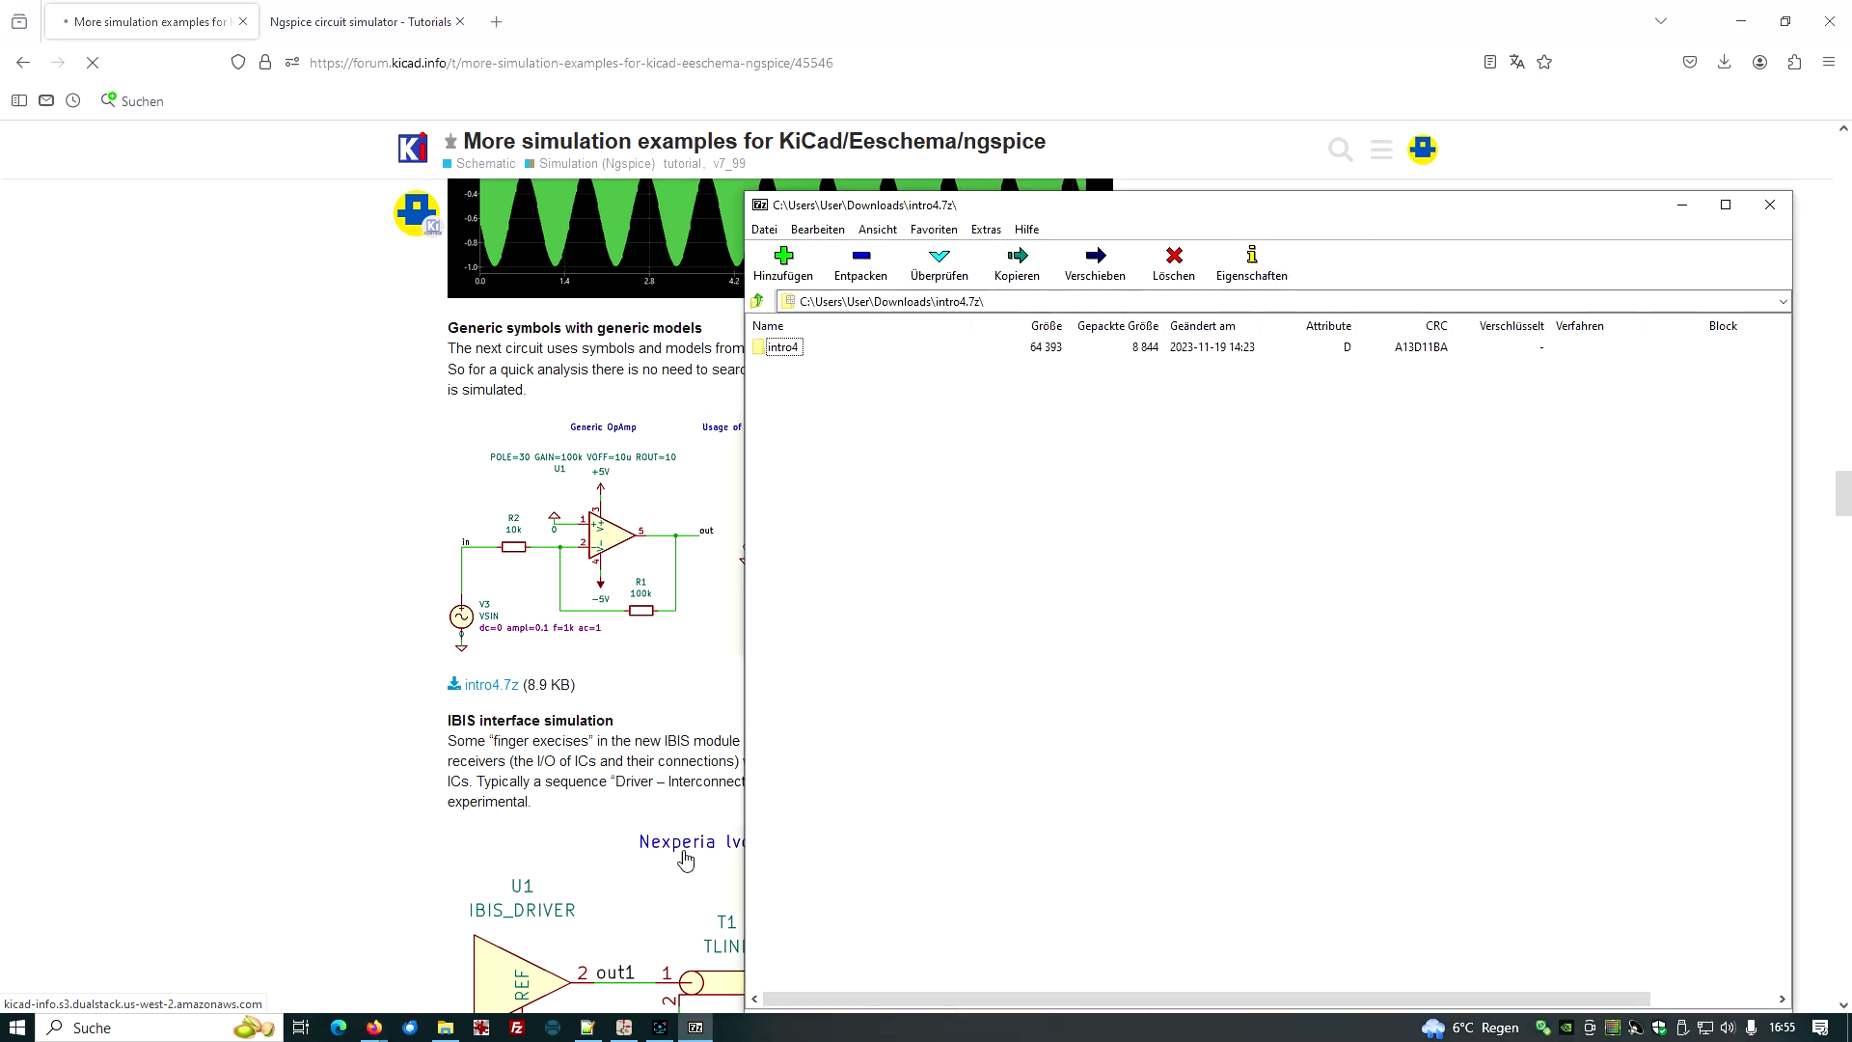
mouse_move(446, 1032)
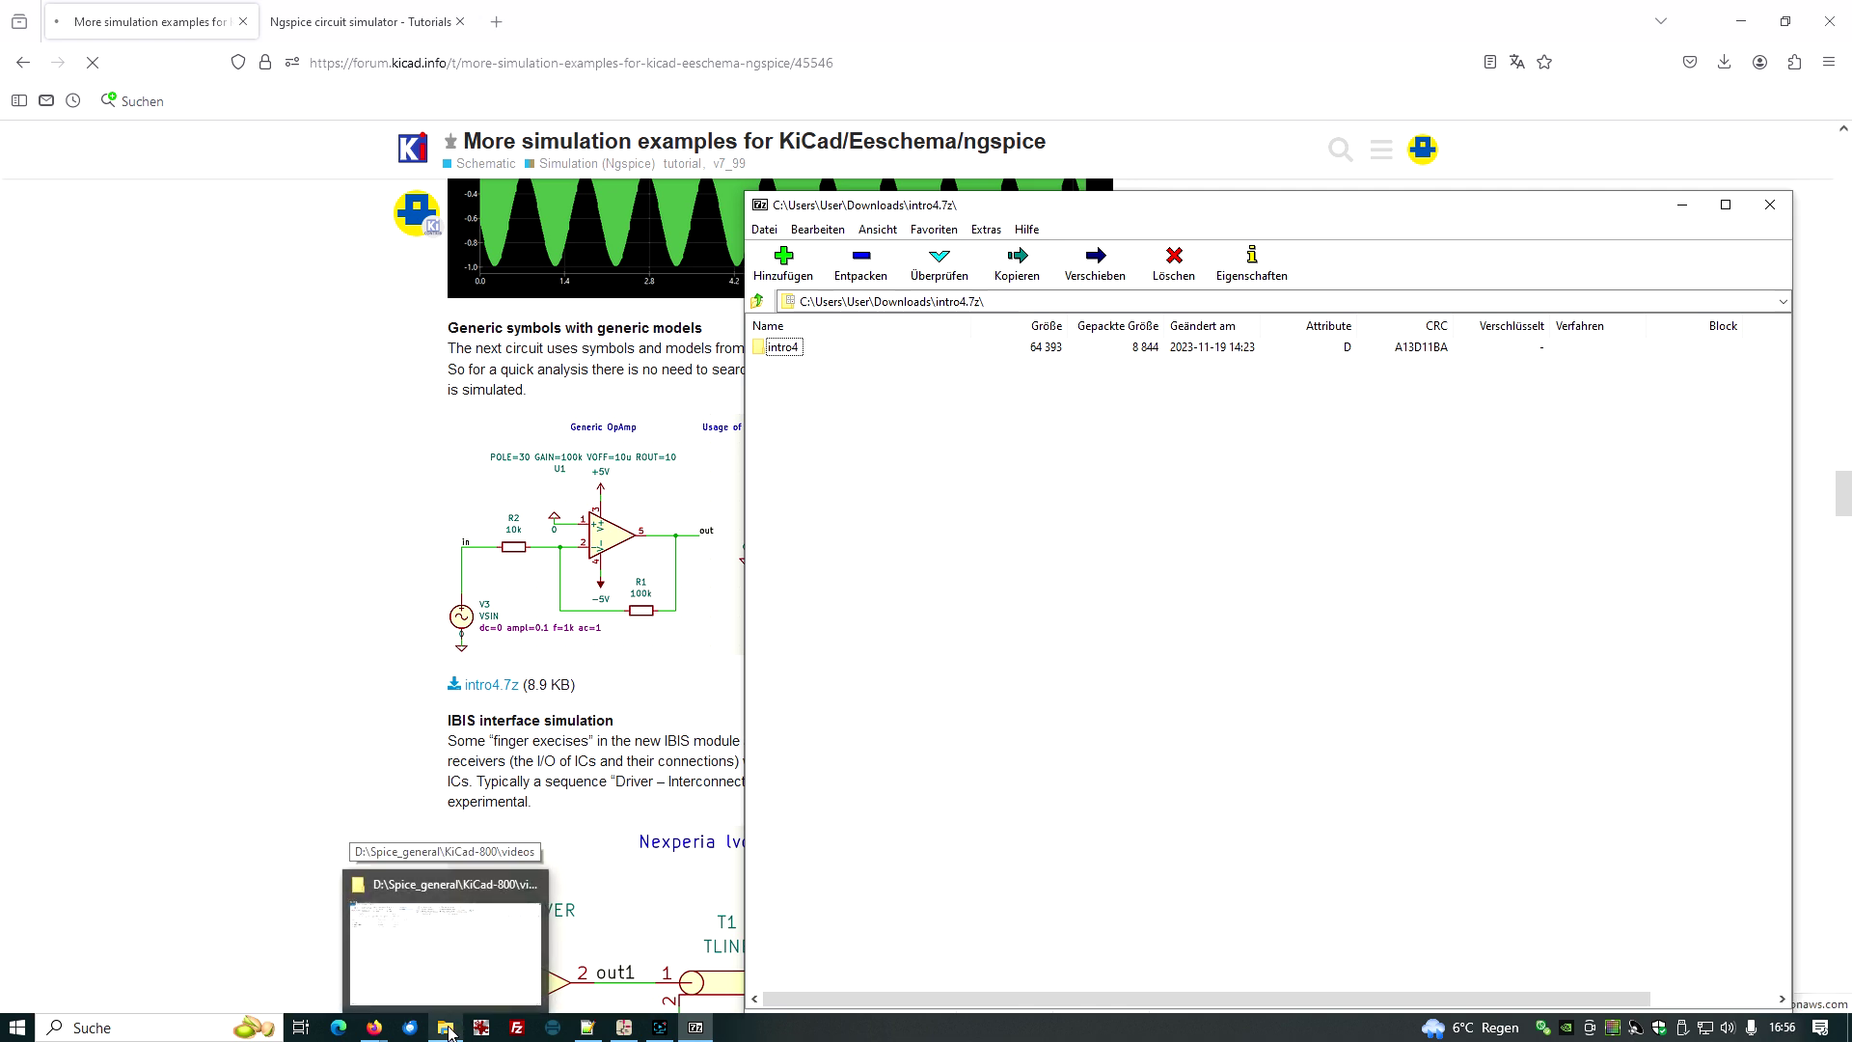
click(449, 1031)
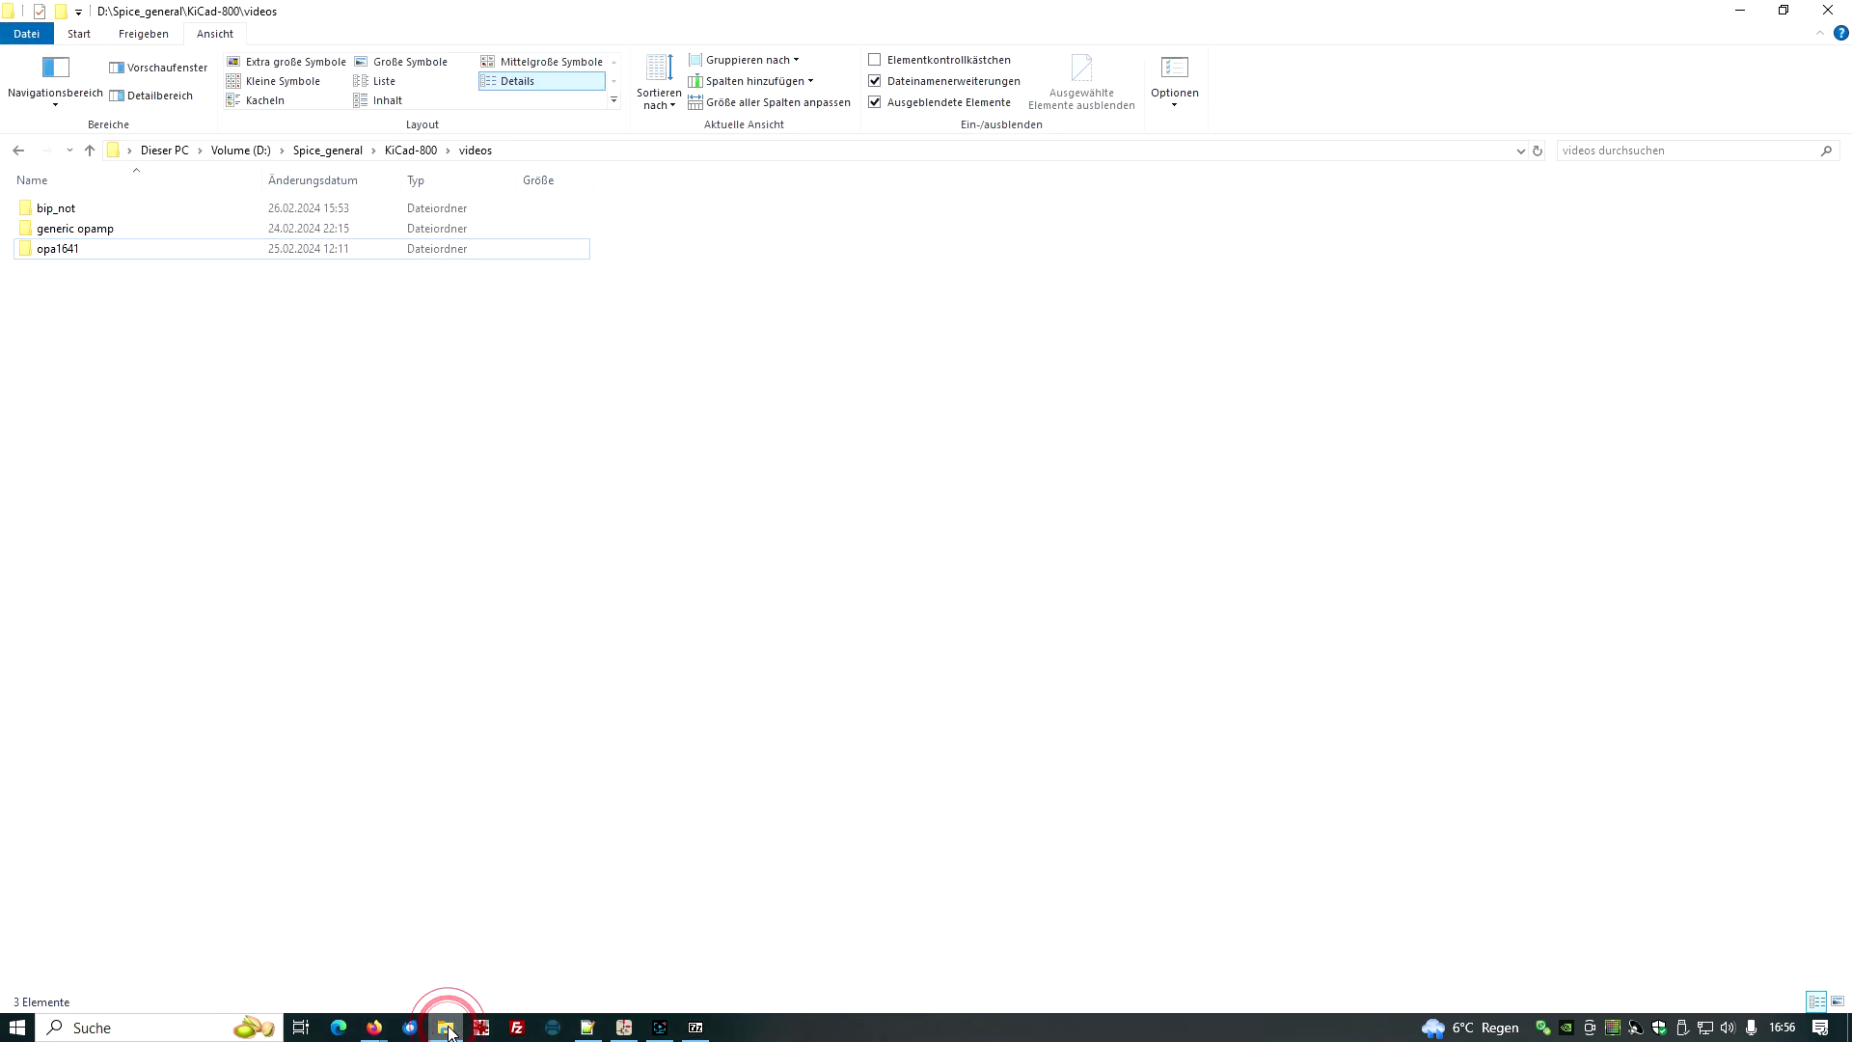
click(695, 1028)
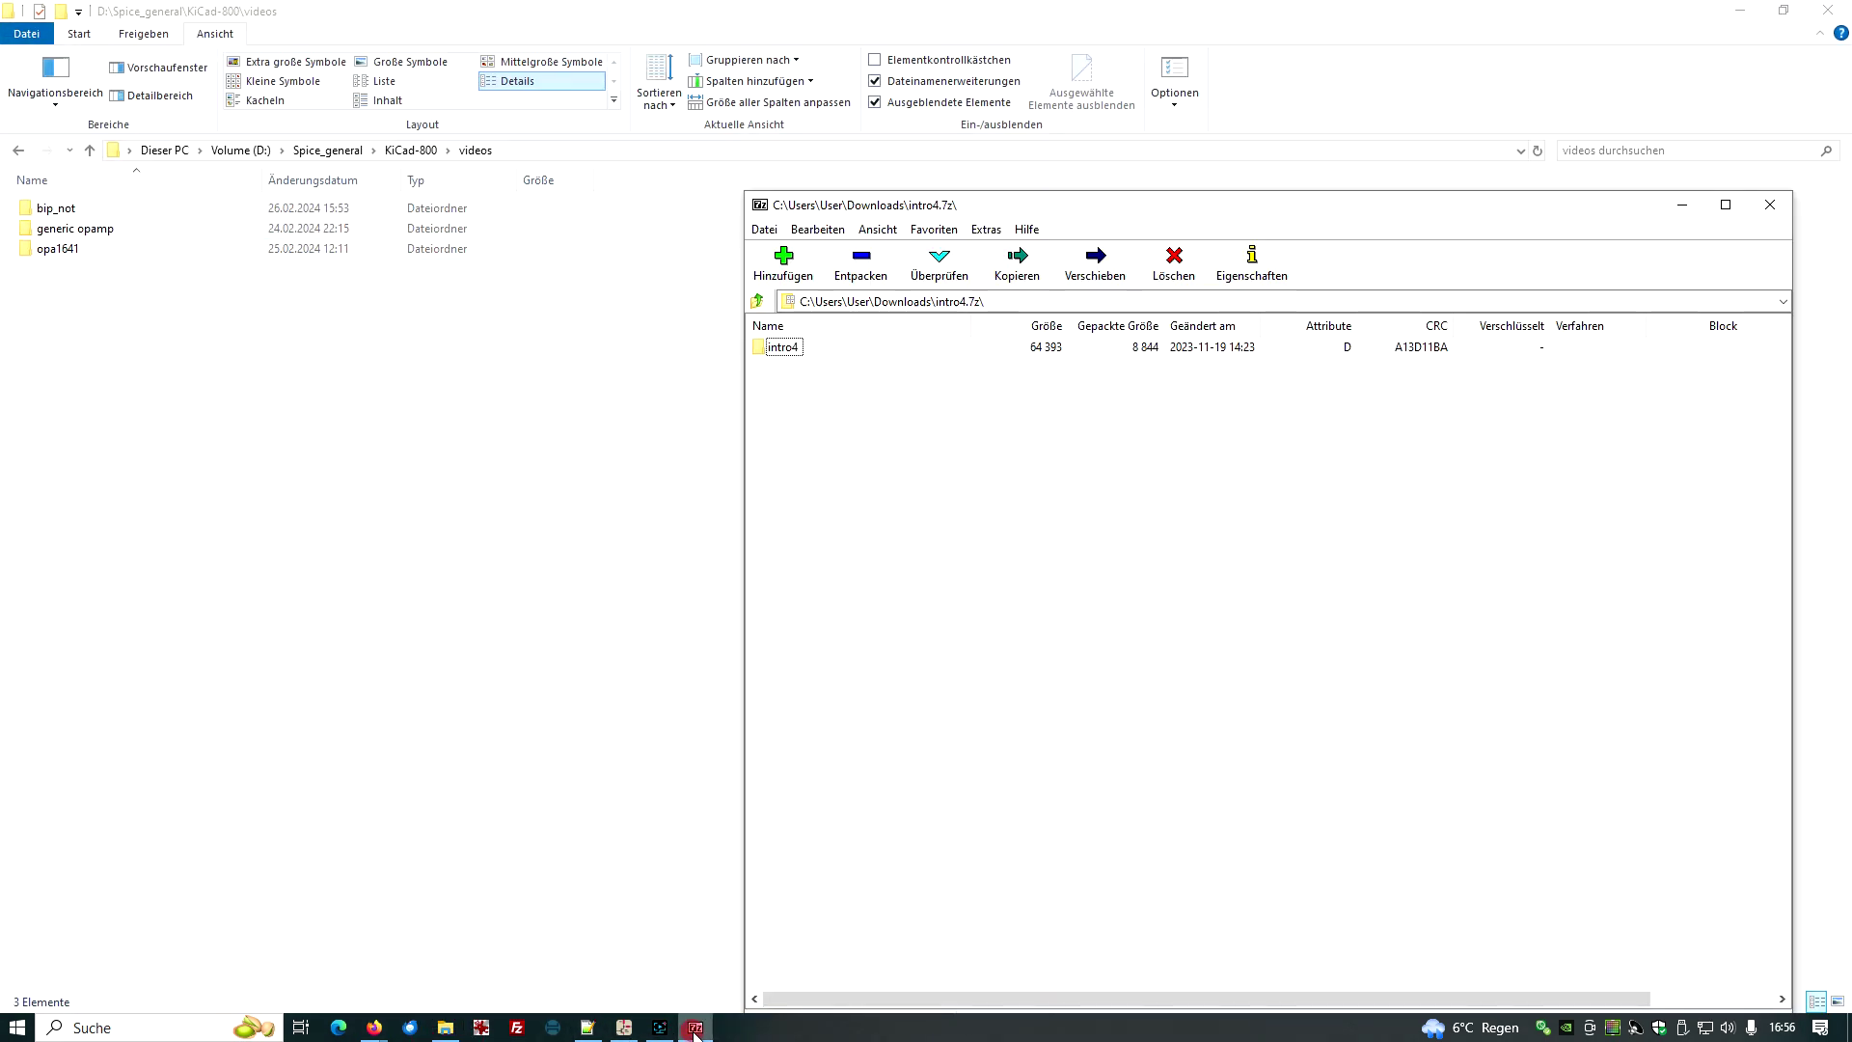
drag(785, 353, 534, 273)
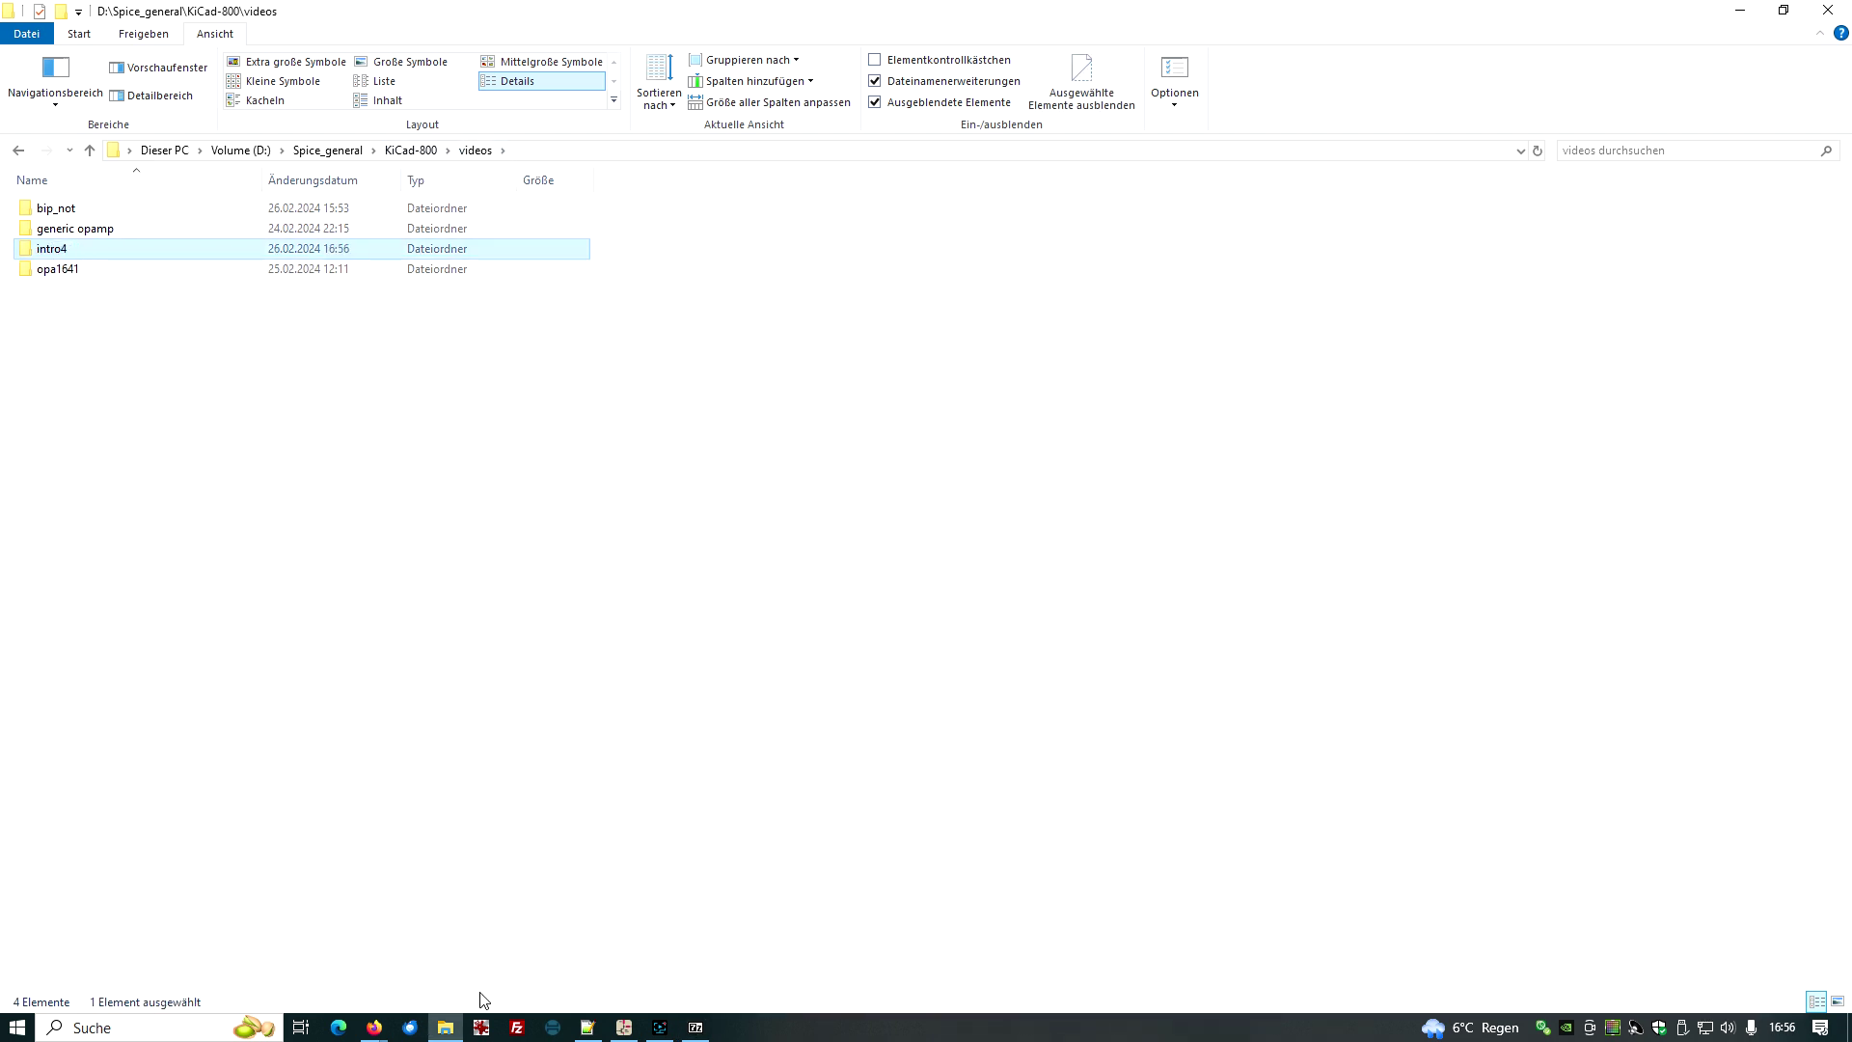
click(624, 1028)
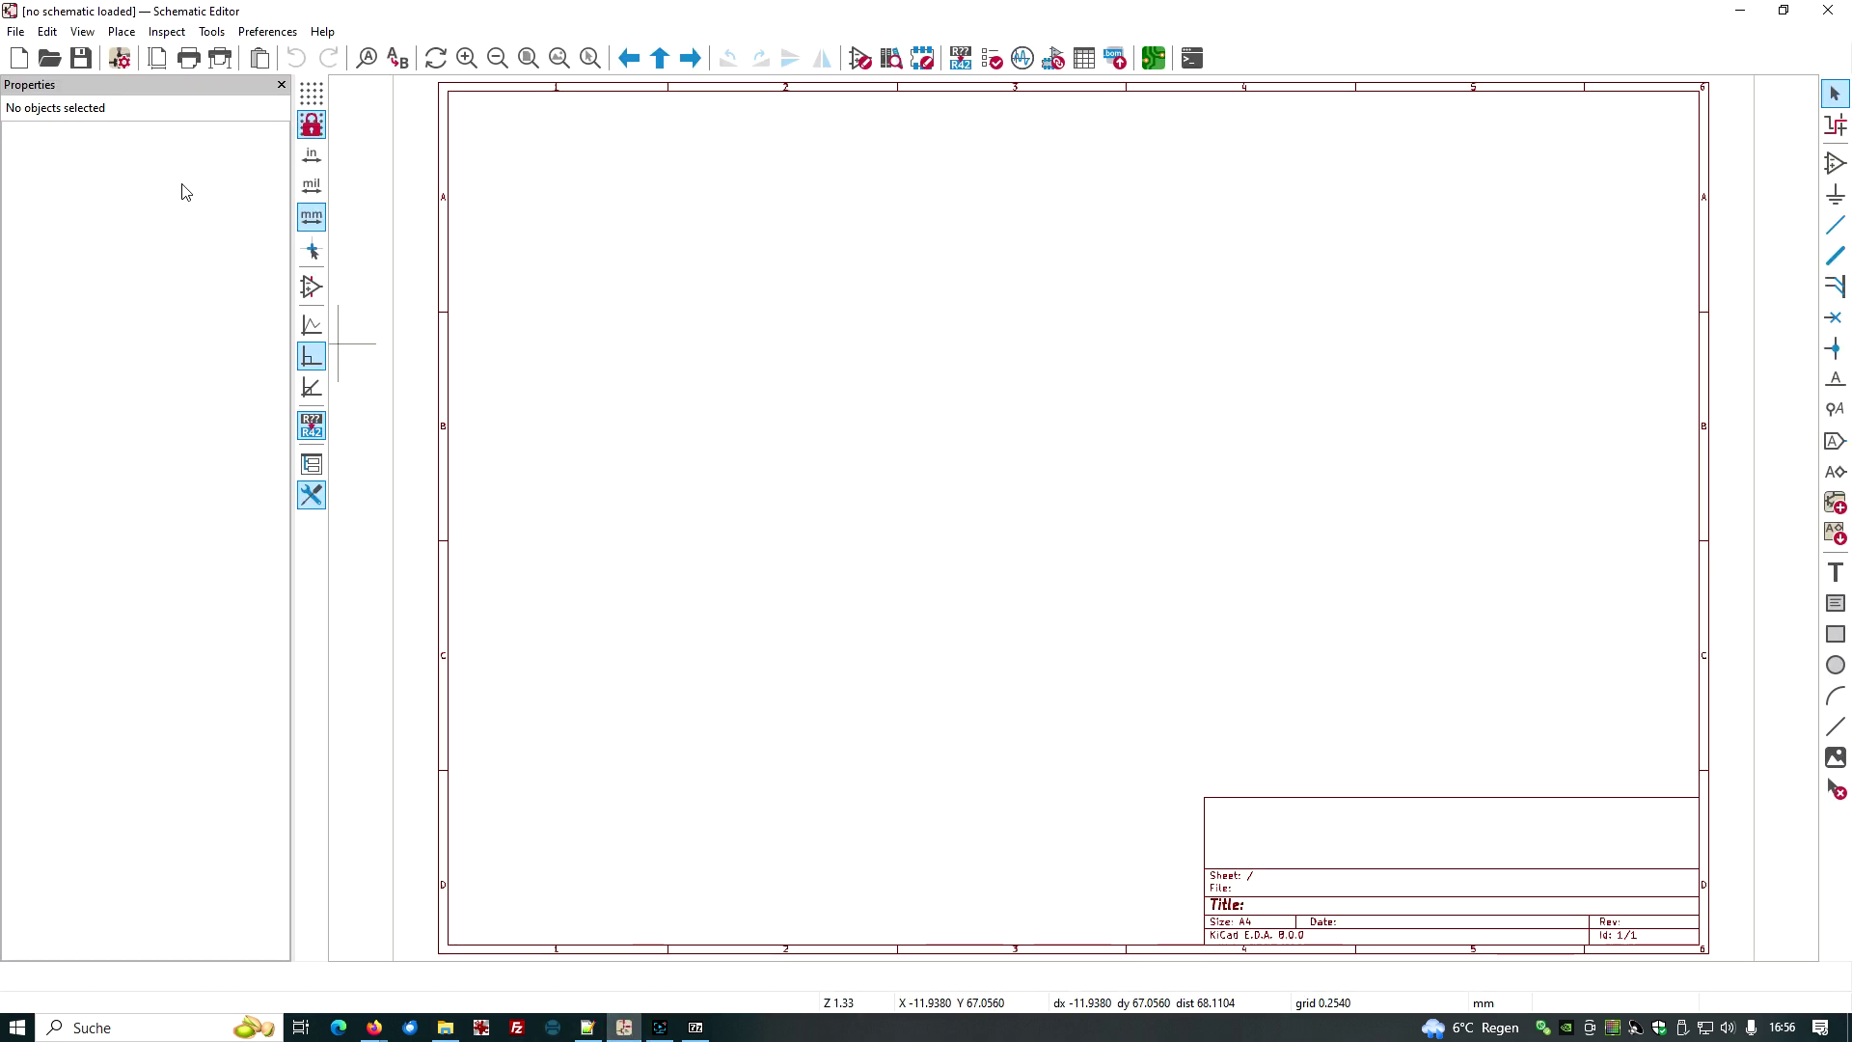
Step: Open generic_opamp_bip.kicad_sch from the videos\intro4 folder and zoom in
click(16, 32)
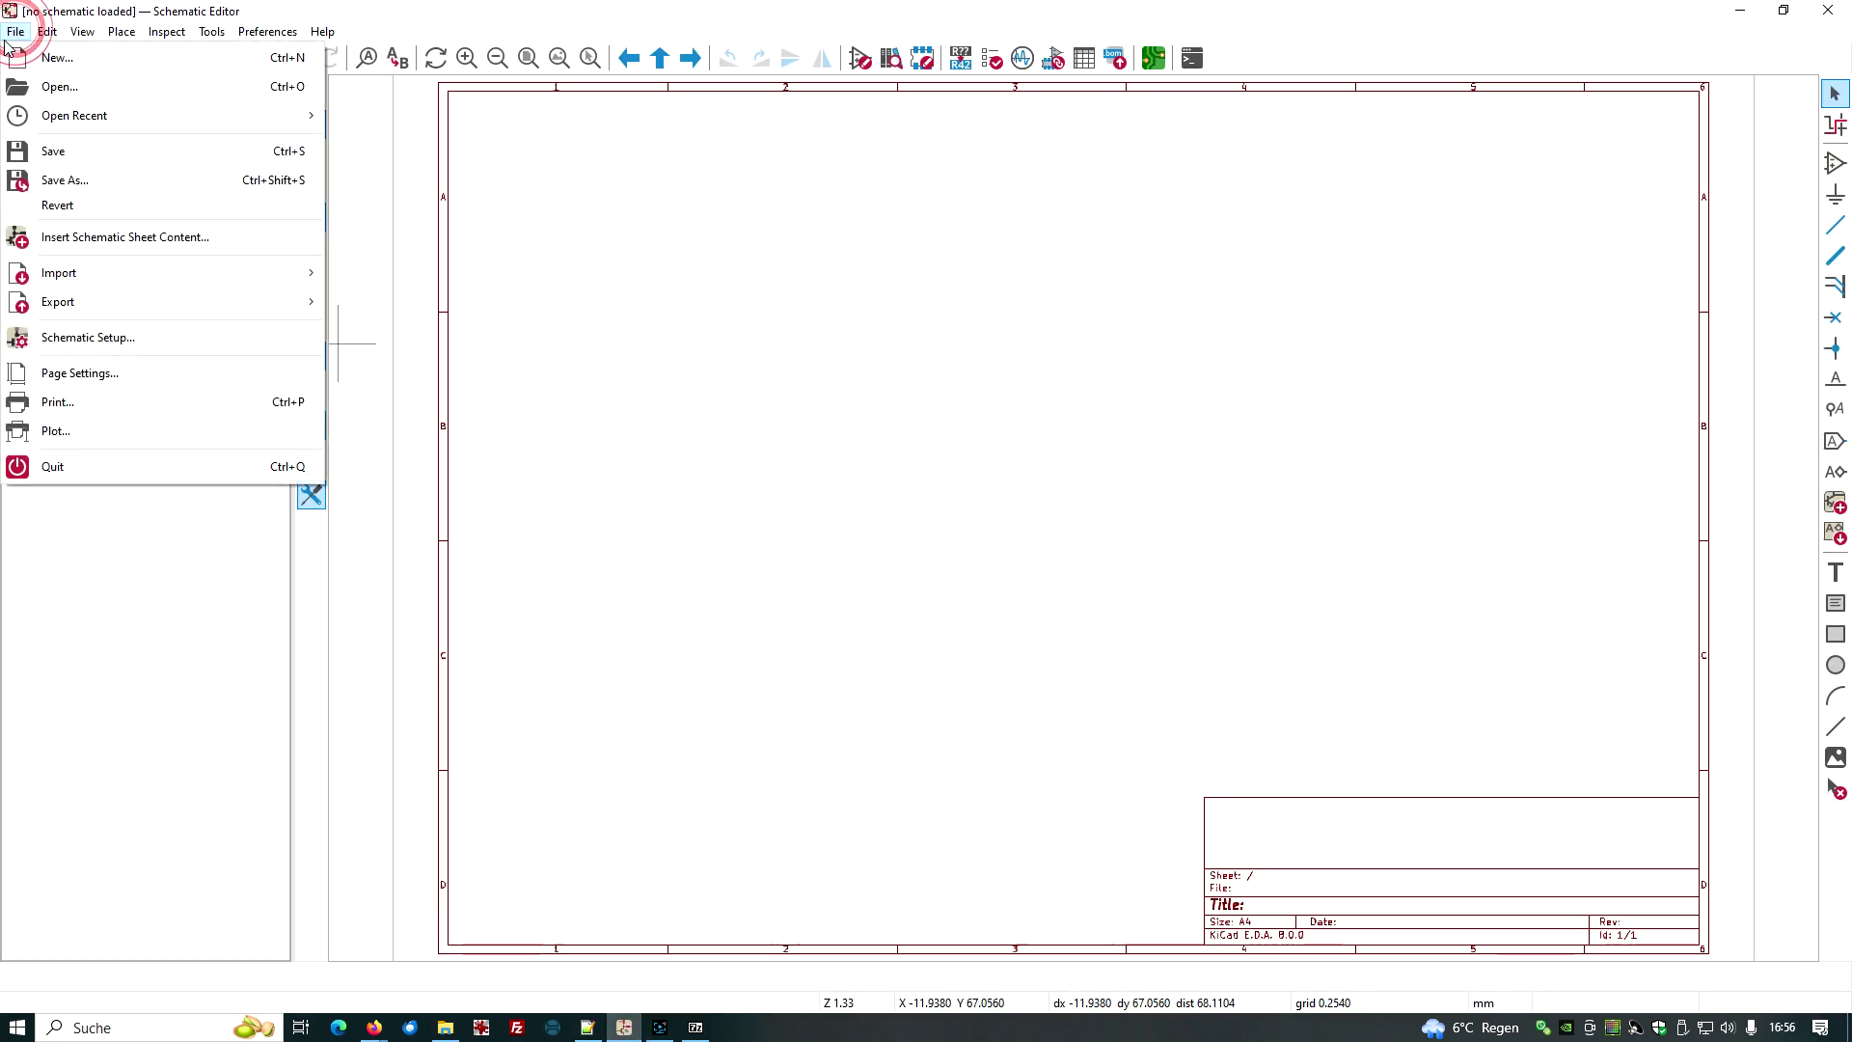
click(83, 85)
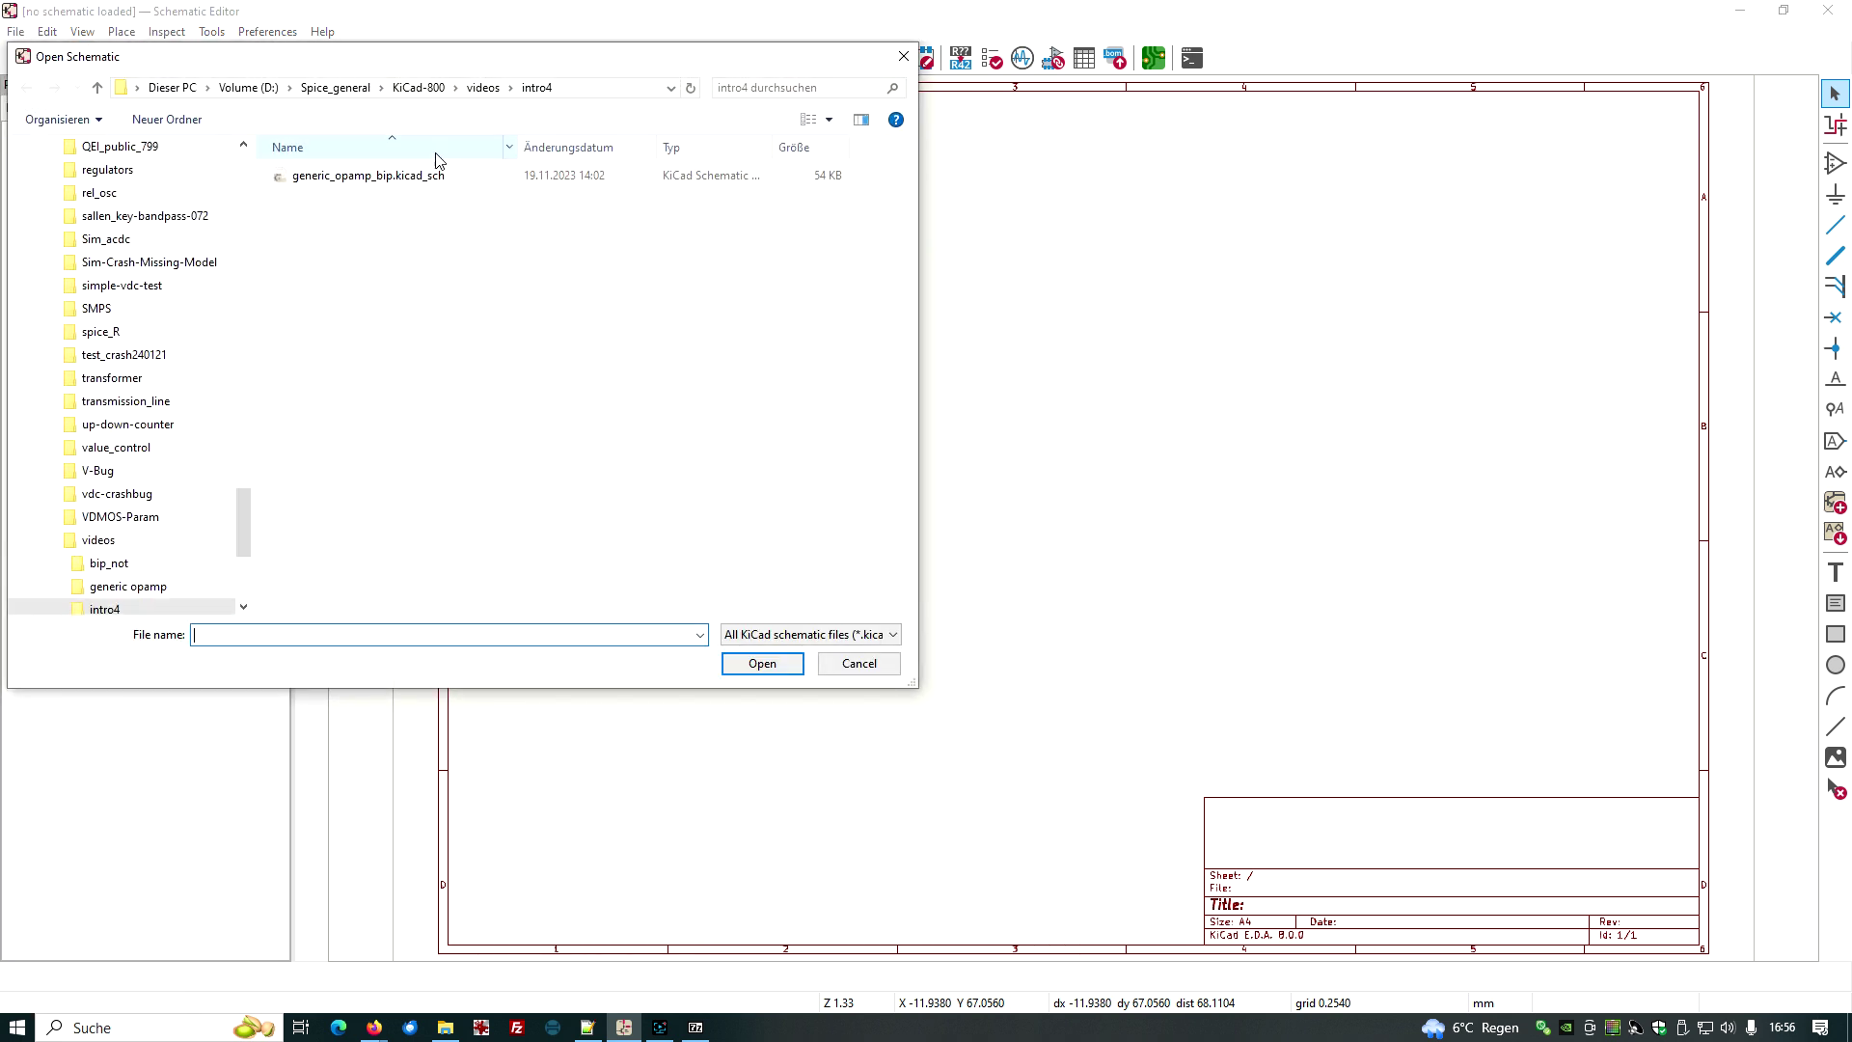
click(484, 87)
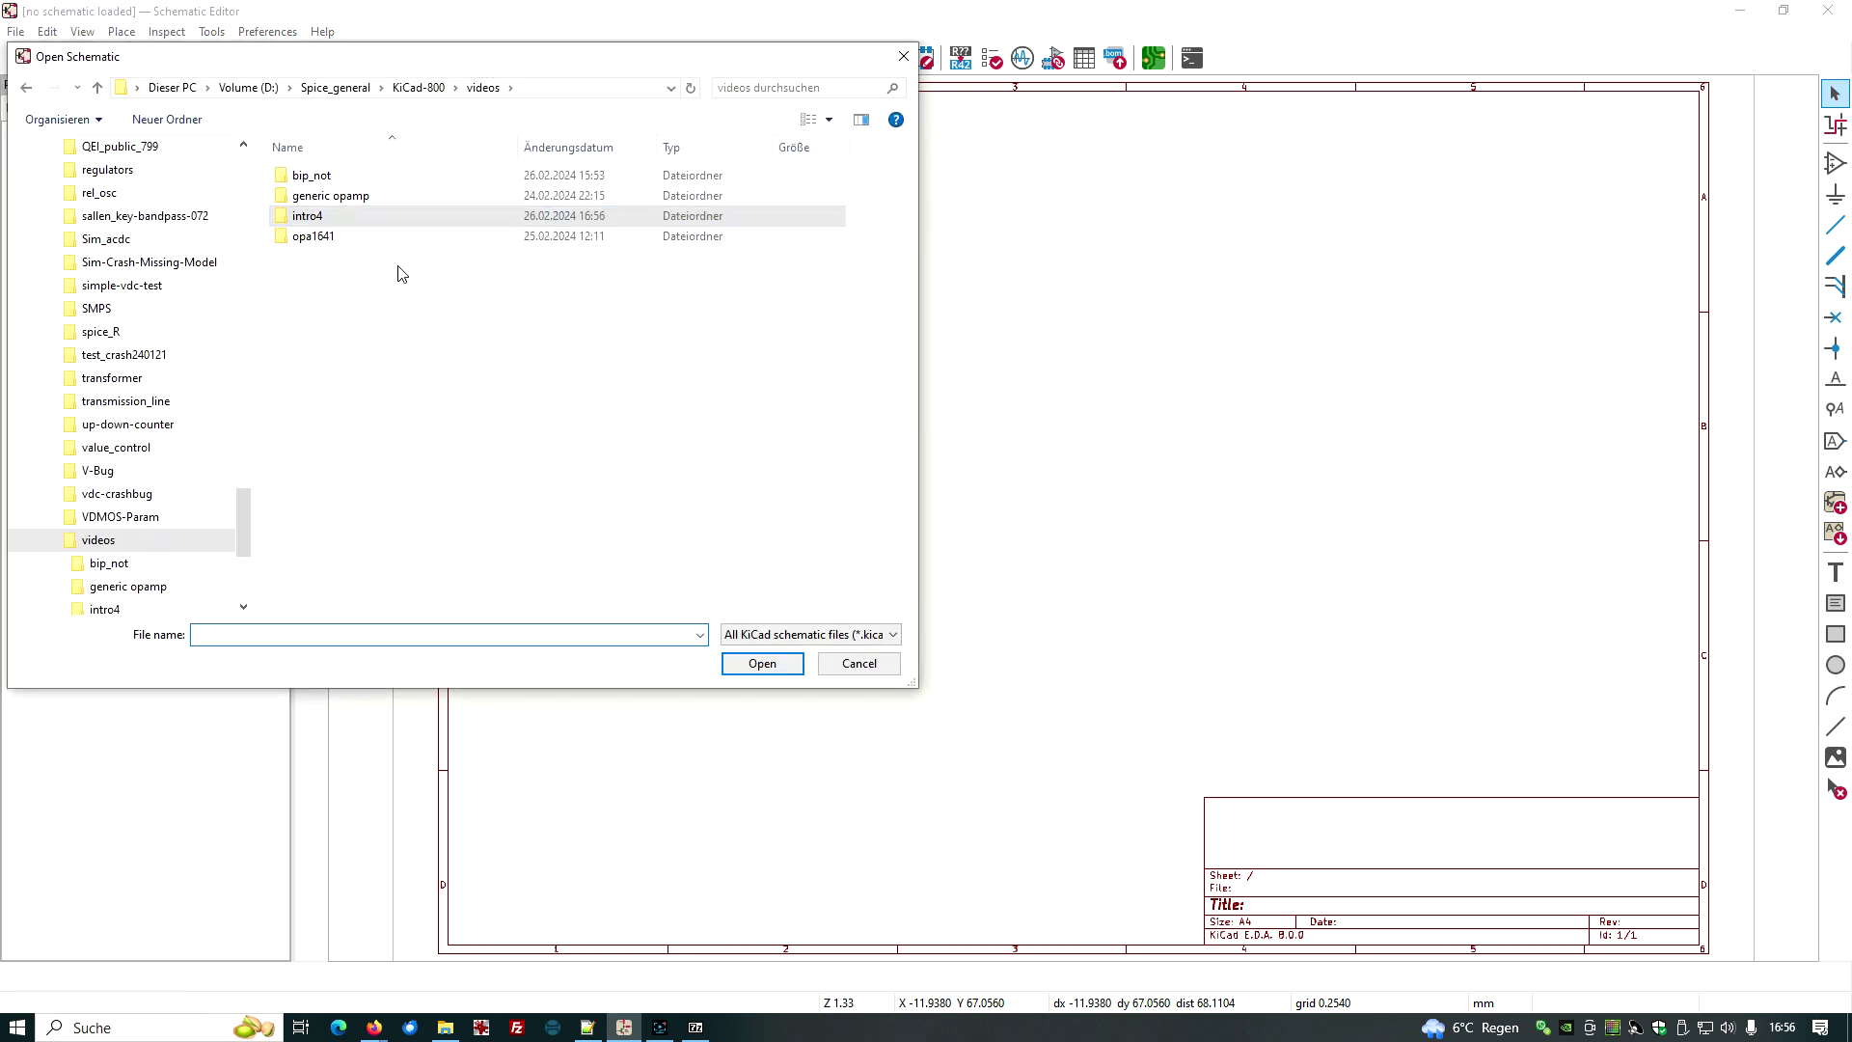
double_click(306, 216)
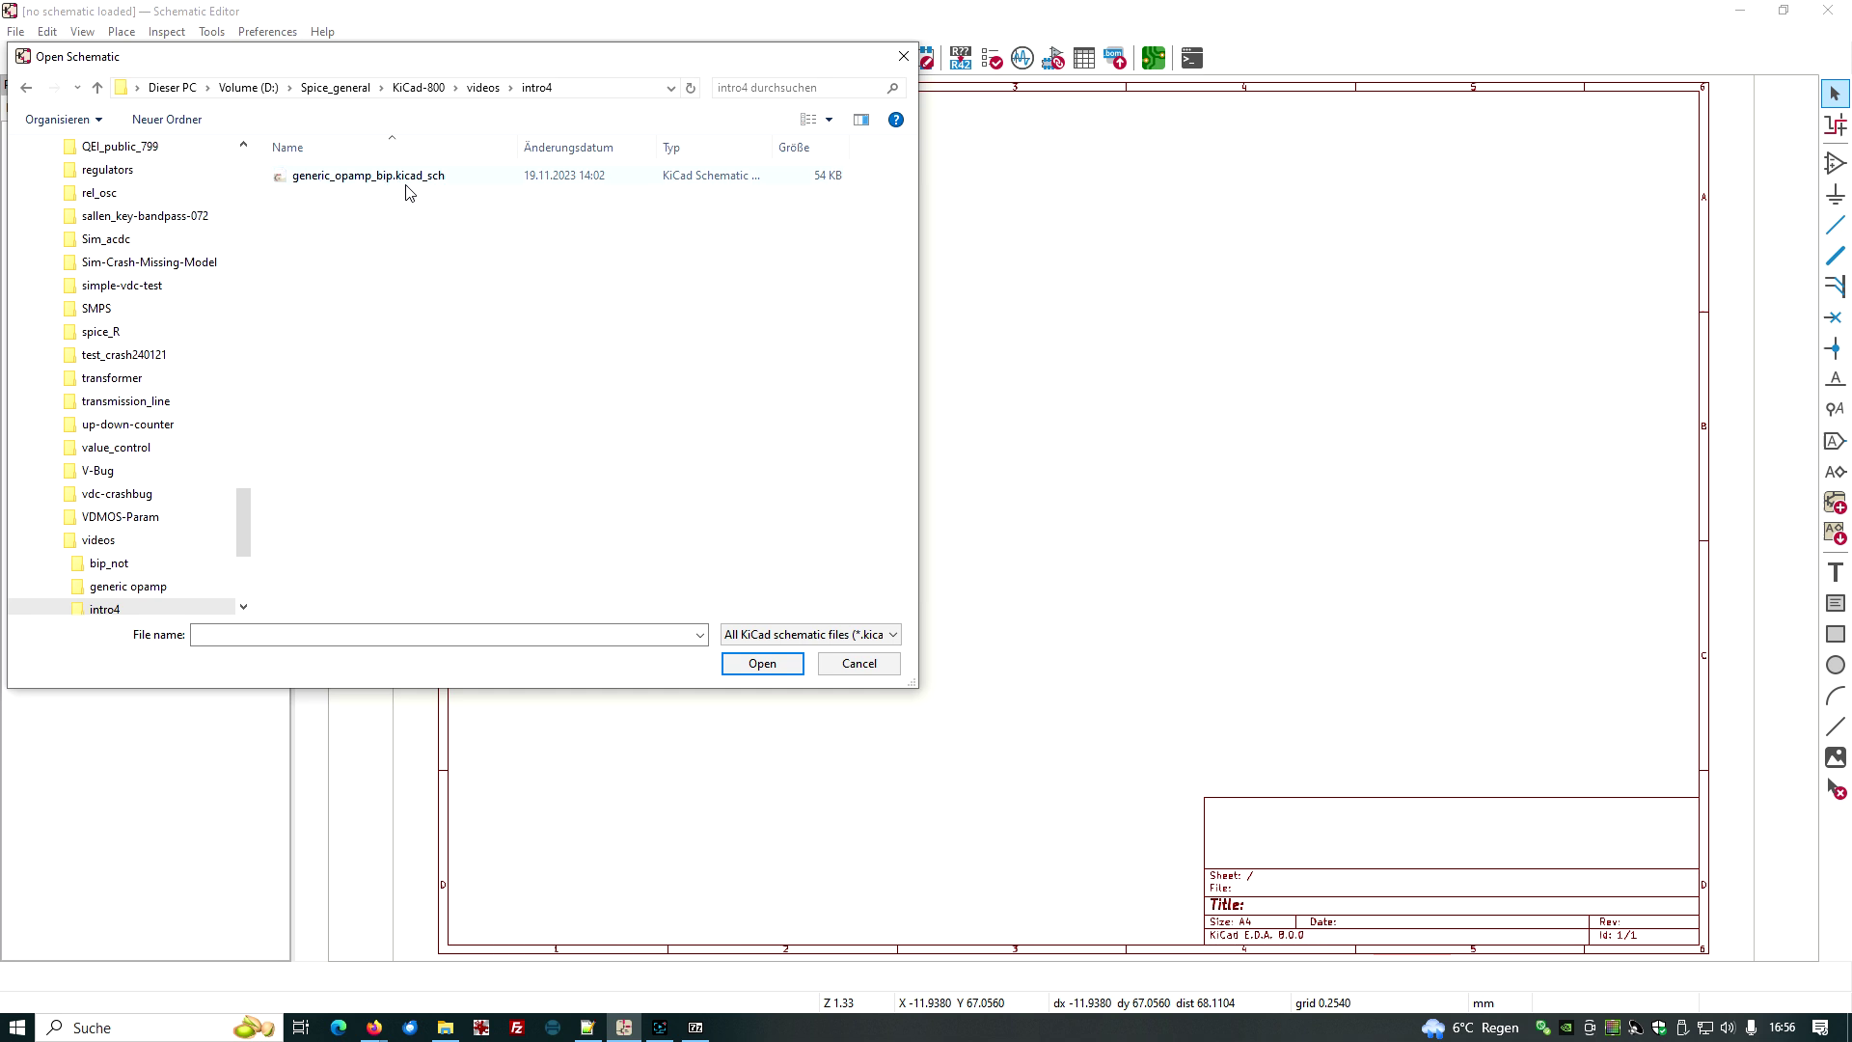
double_click(373, 178)
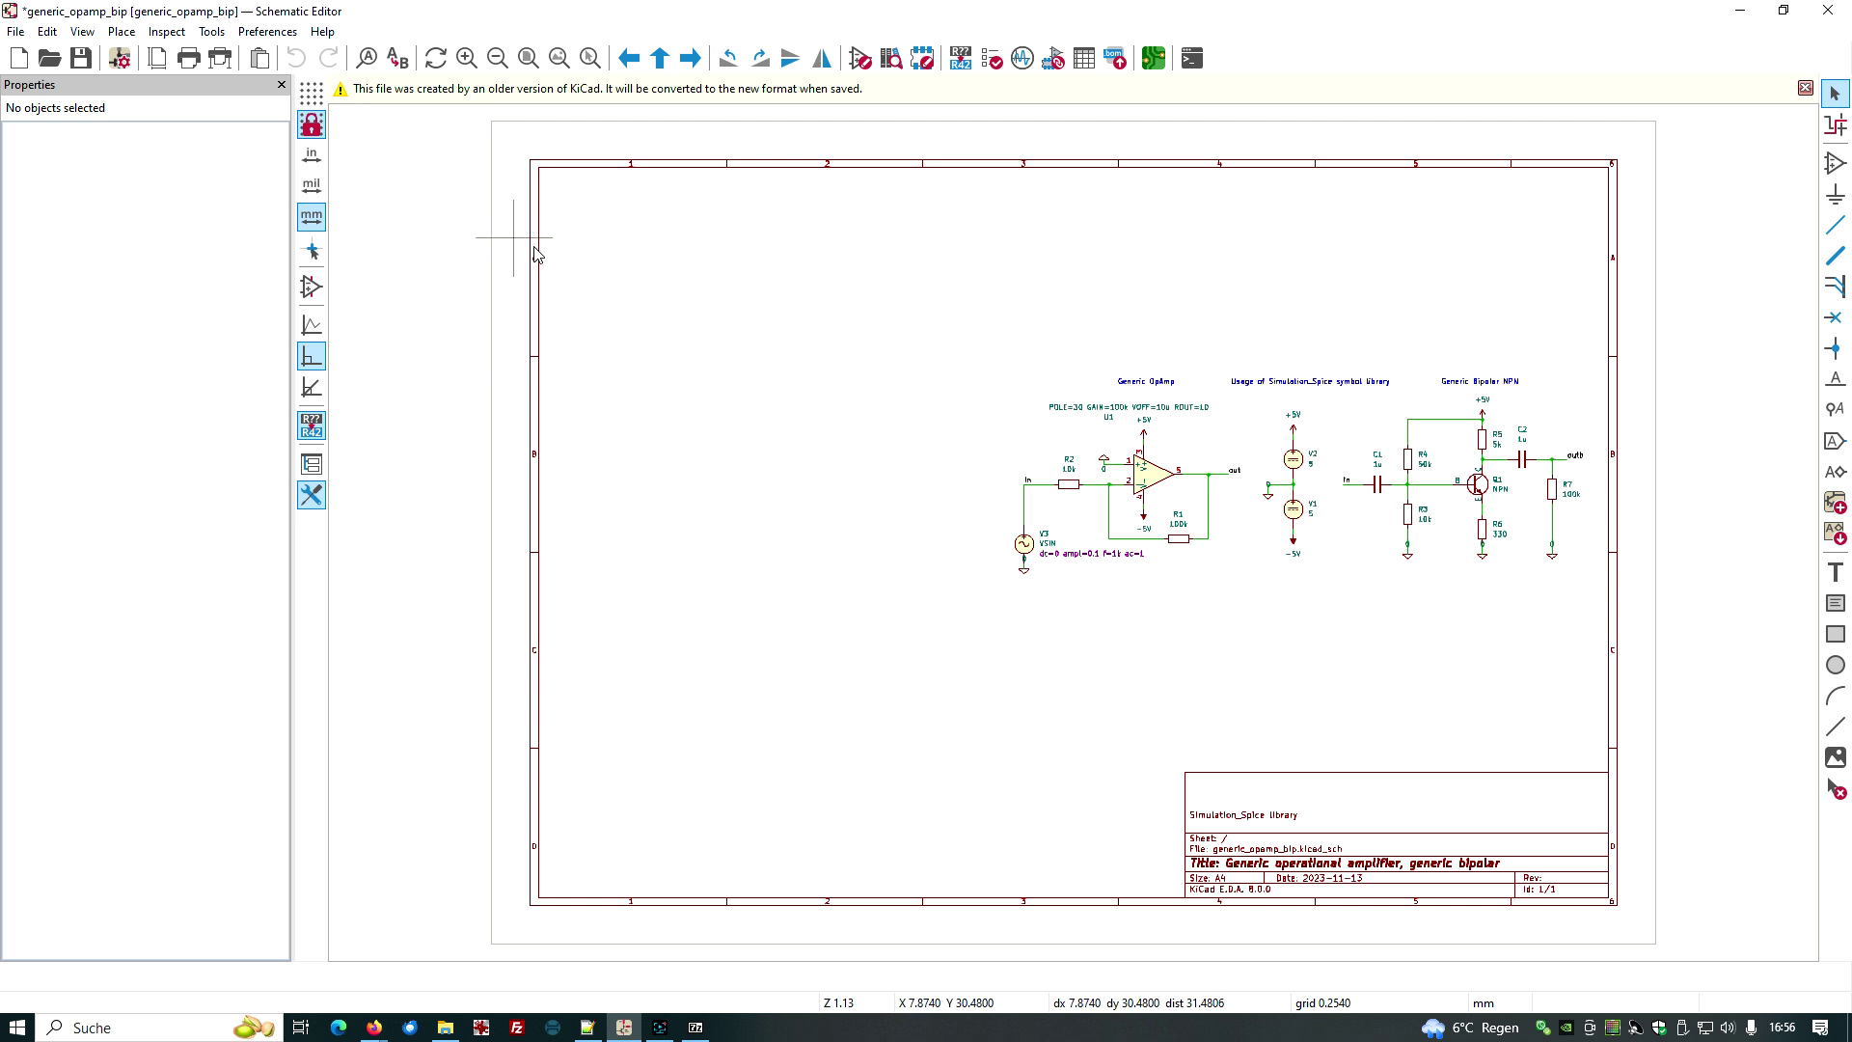
scroll(1264, 489, up, 2)
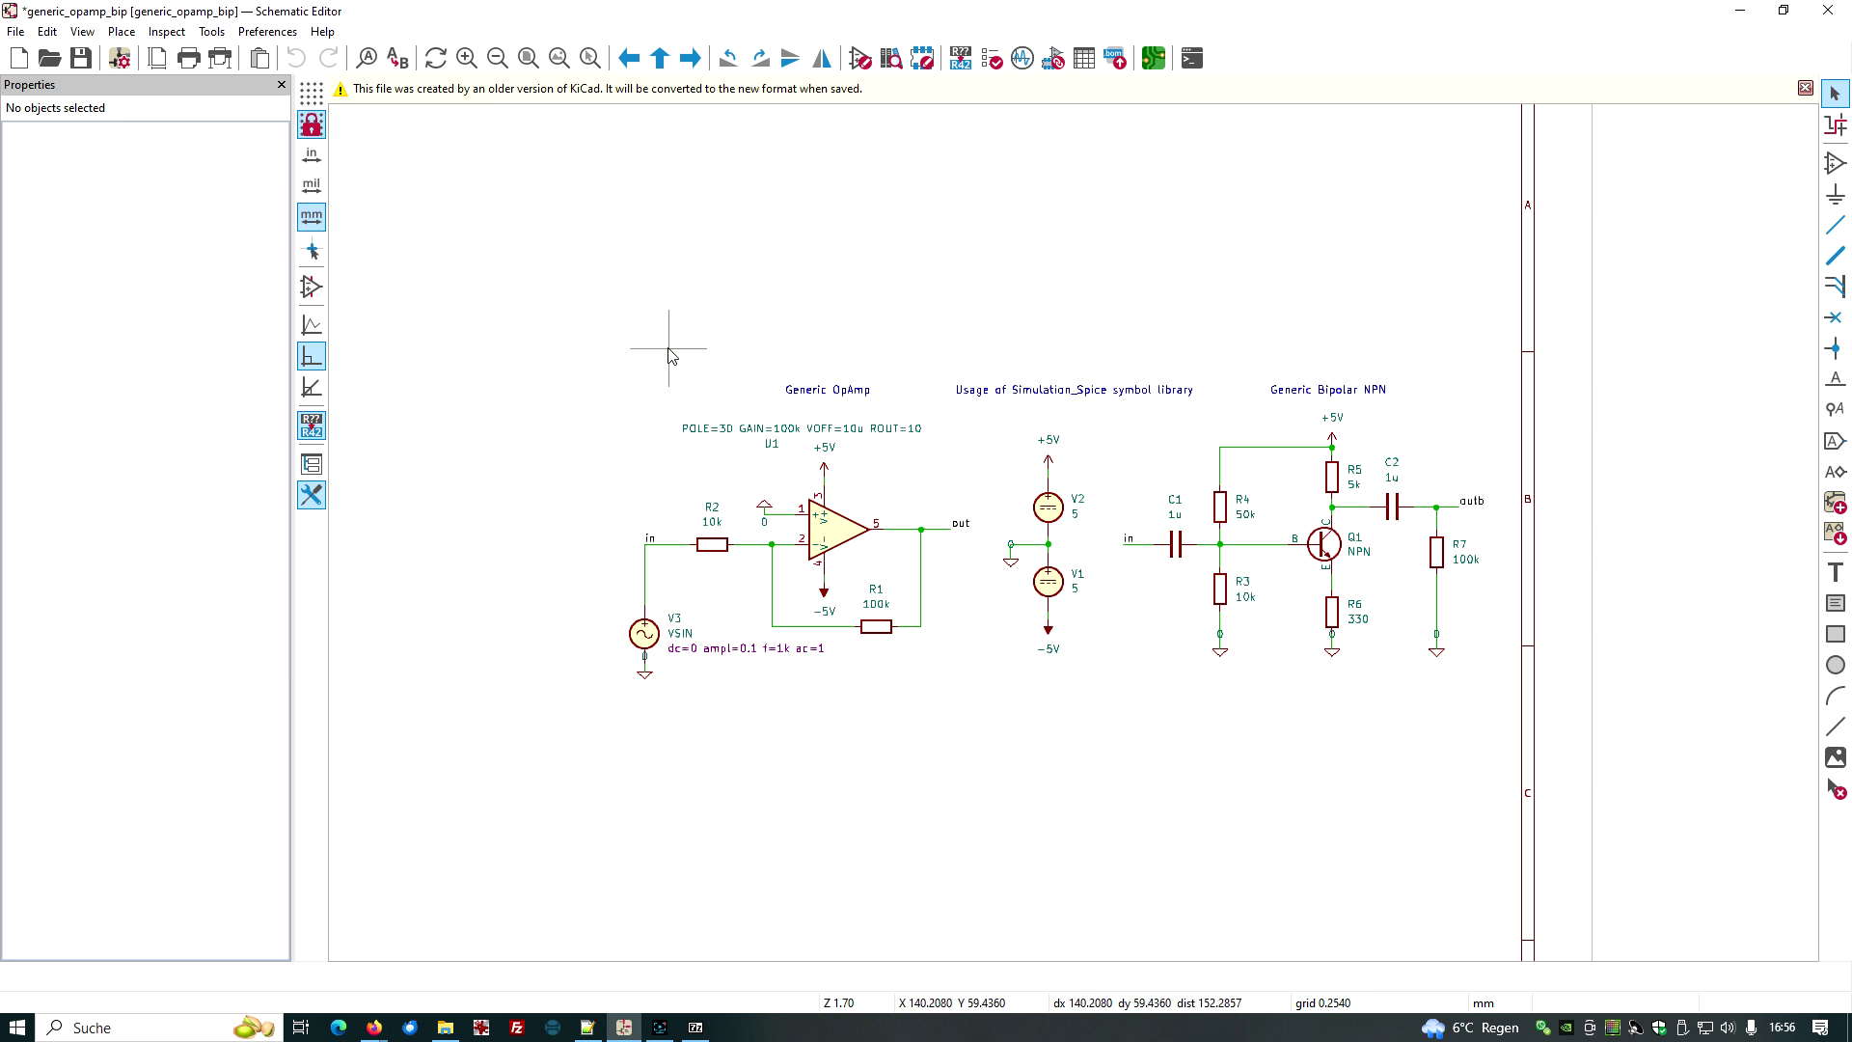
Step: Delete the op-amp circuit, its leftover R1 and -5V wiring, then V1 with its -5V symbol
drag(667, 347, 982, 595)
key(Delete)
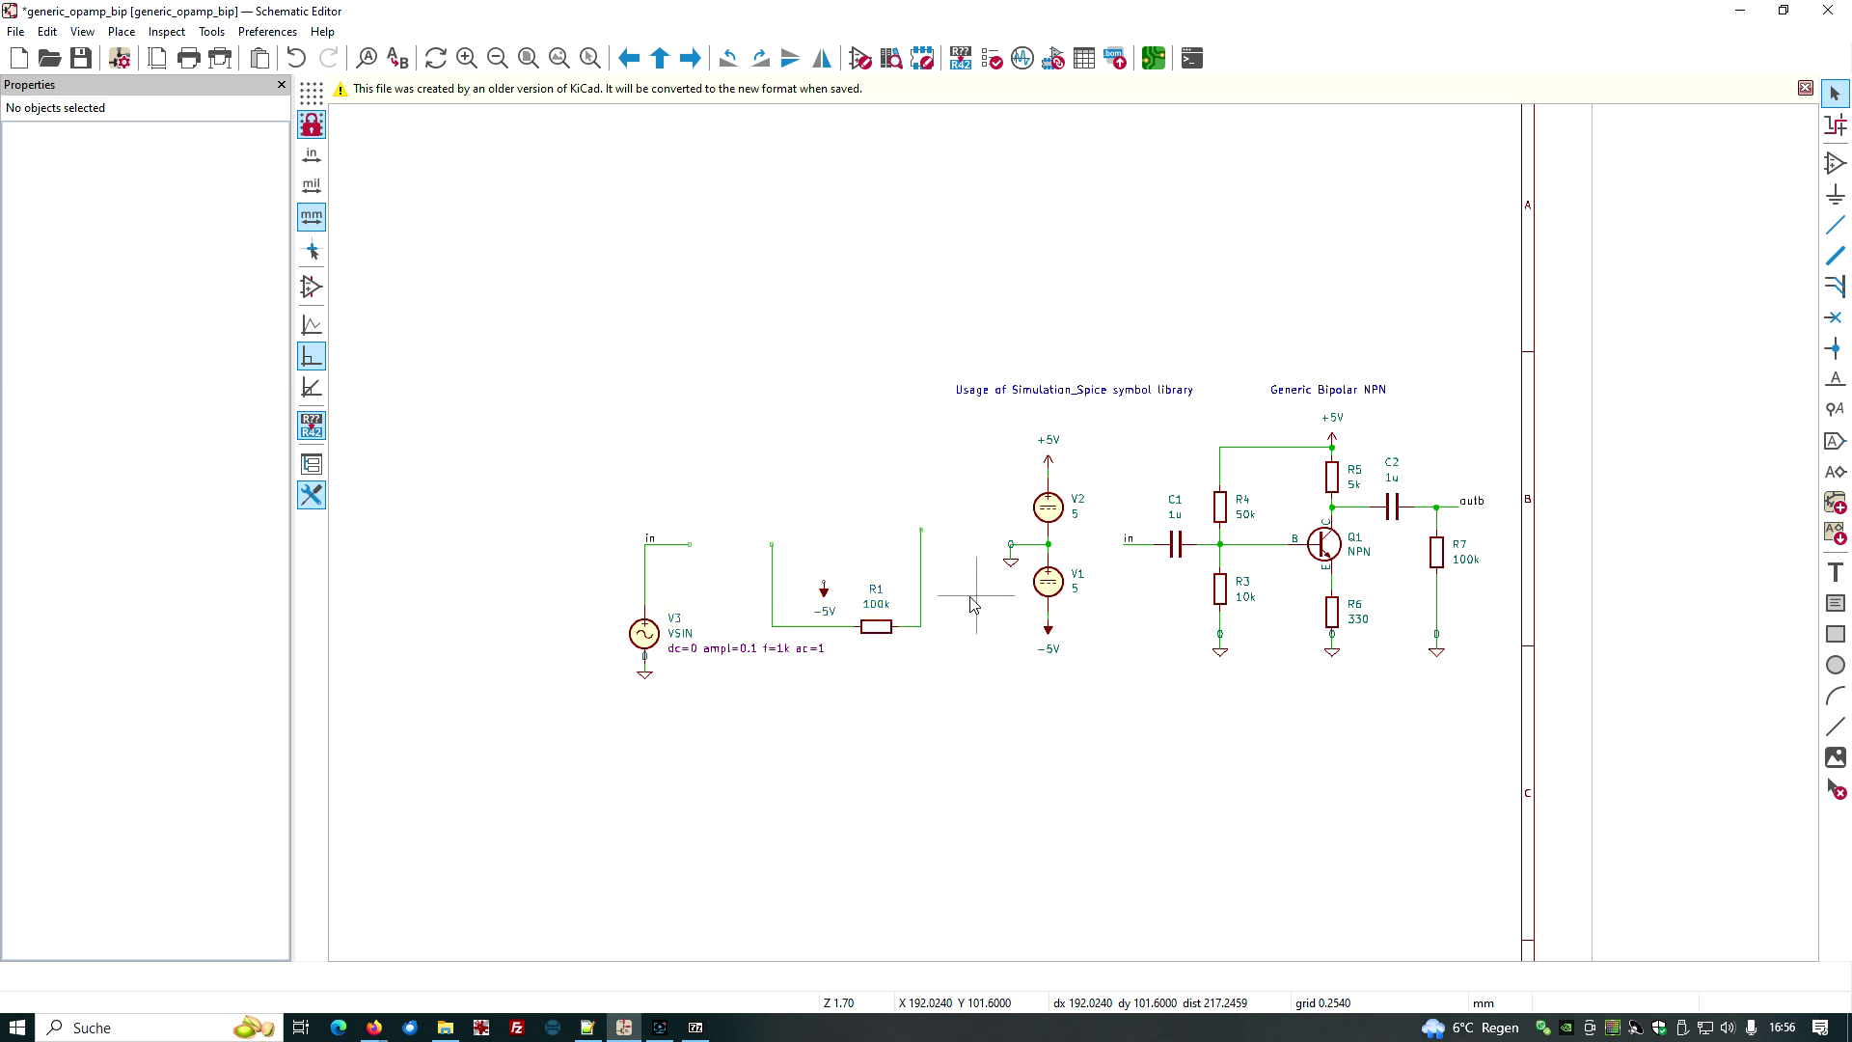
drag(757, 527, 953, 637)
key(Delete)
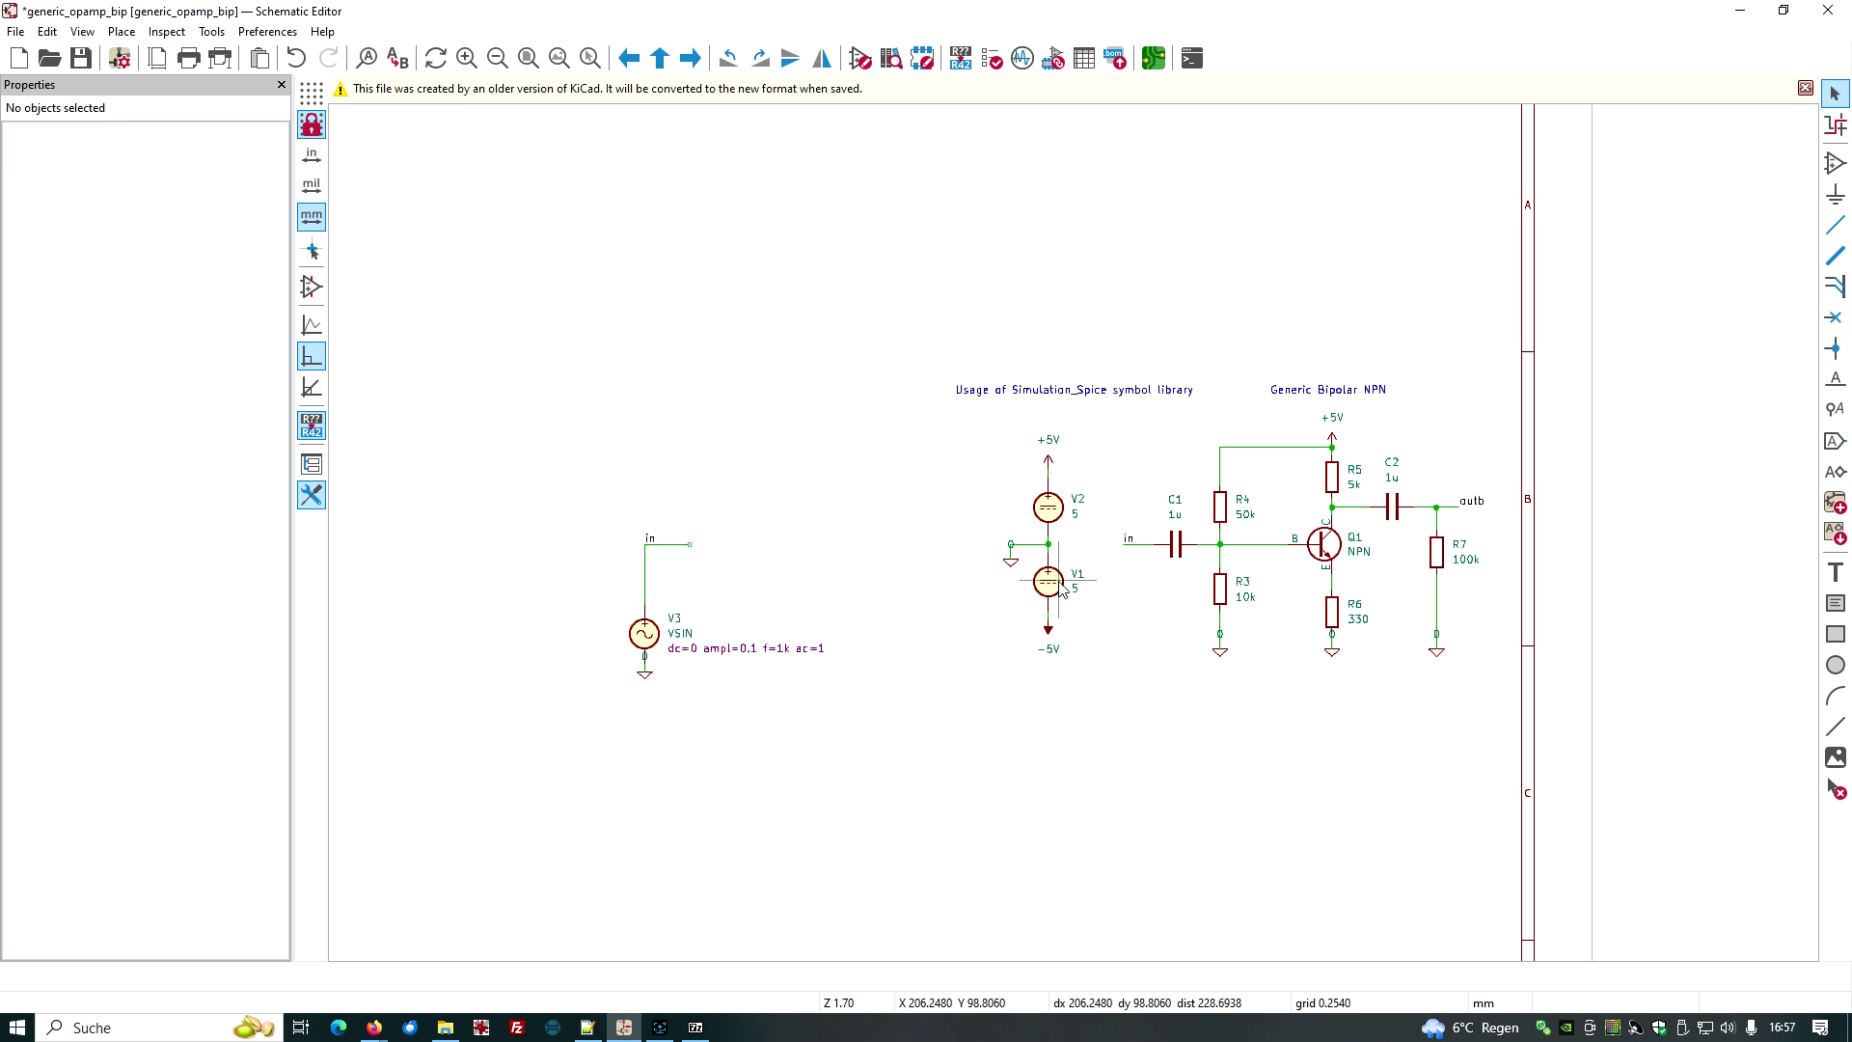
drag(1025, 666, 1094, 552)
key(Delete)
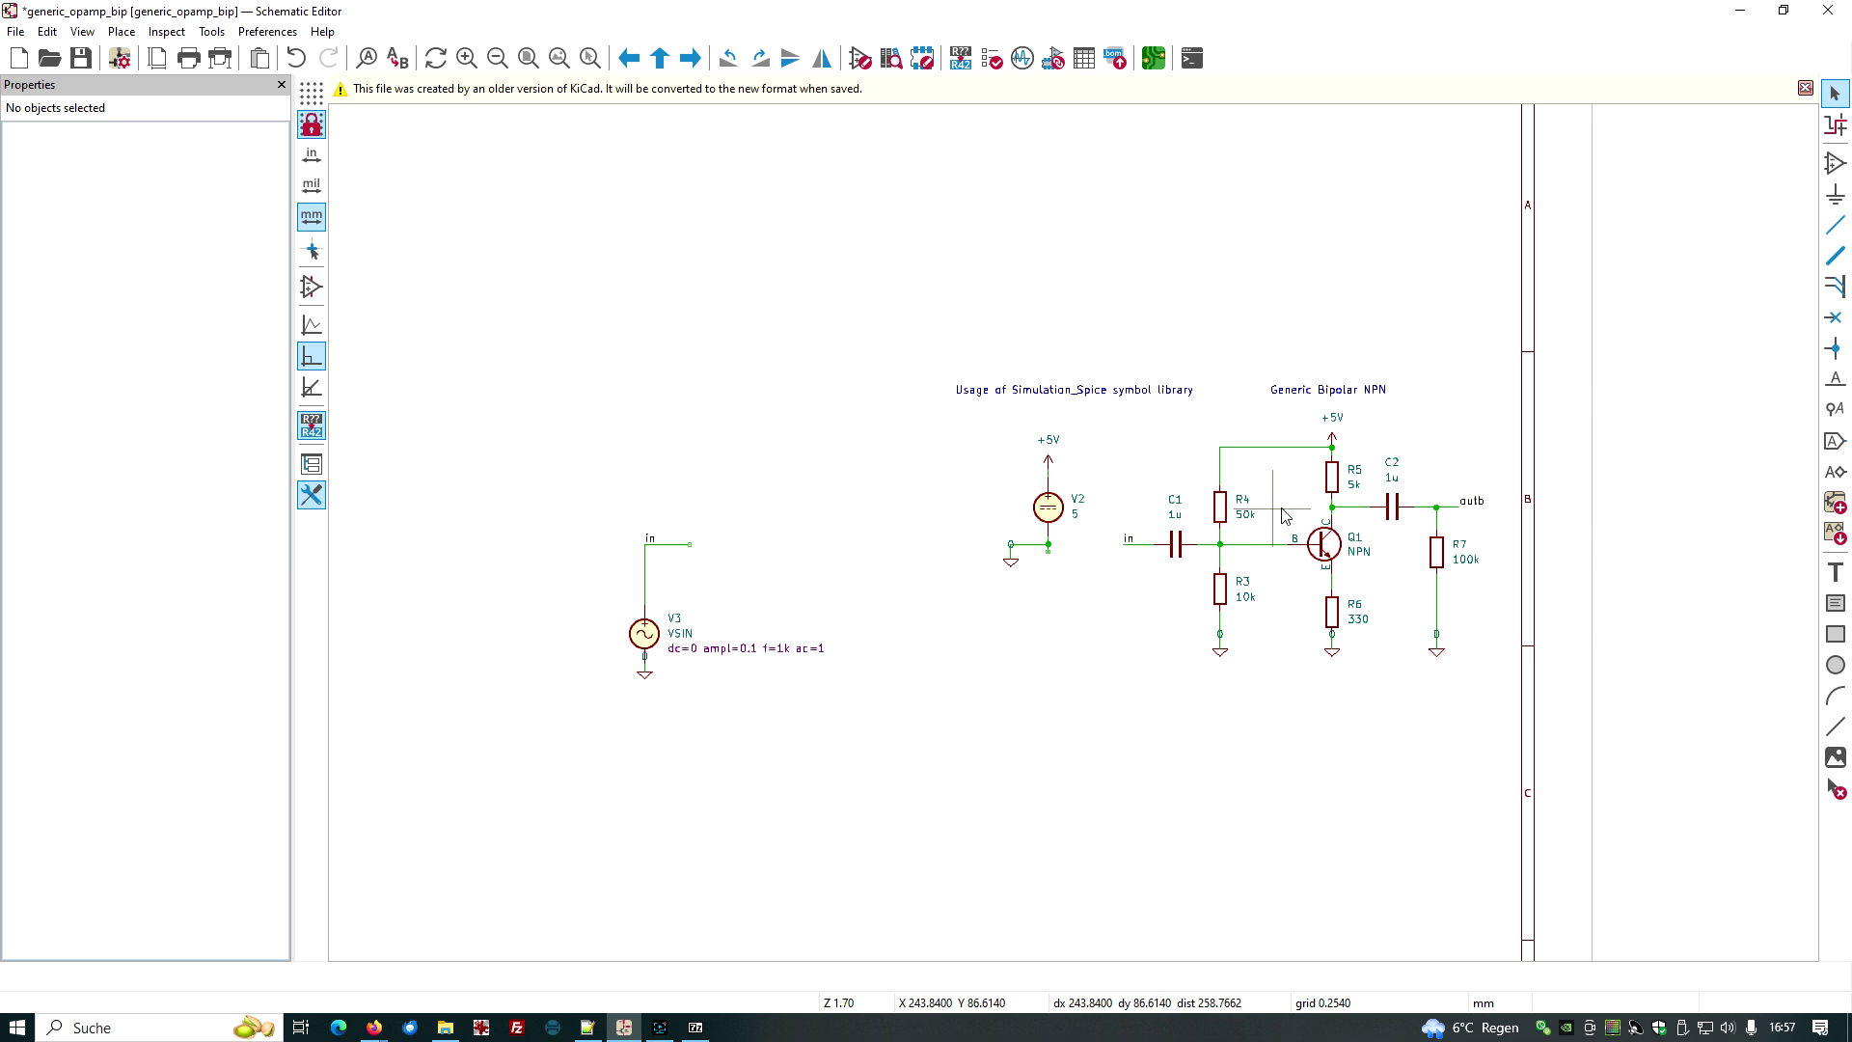
Step: Reposition the V3 source group down and right, and move the ground symbol directly below V2
drag(580, 500, 901, 749)
drag(647, 634, 928, 638)
scroll(1074, 539, up, 3)
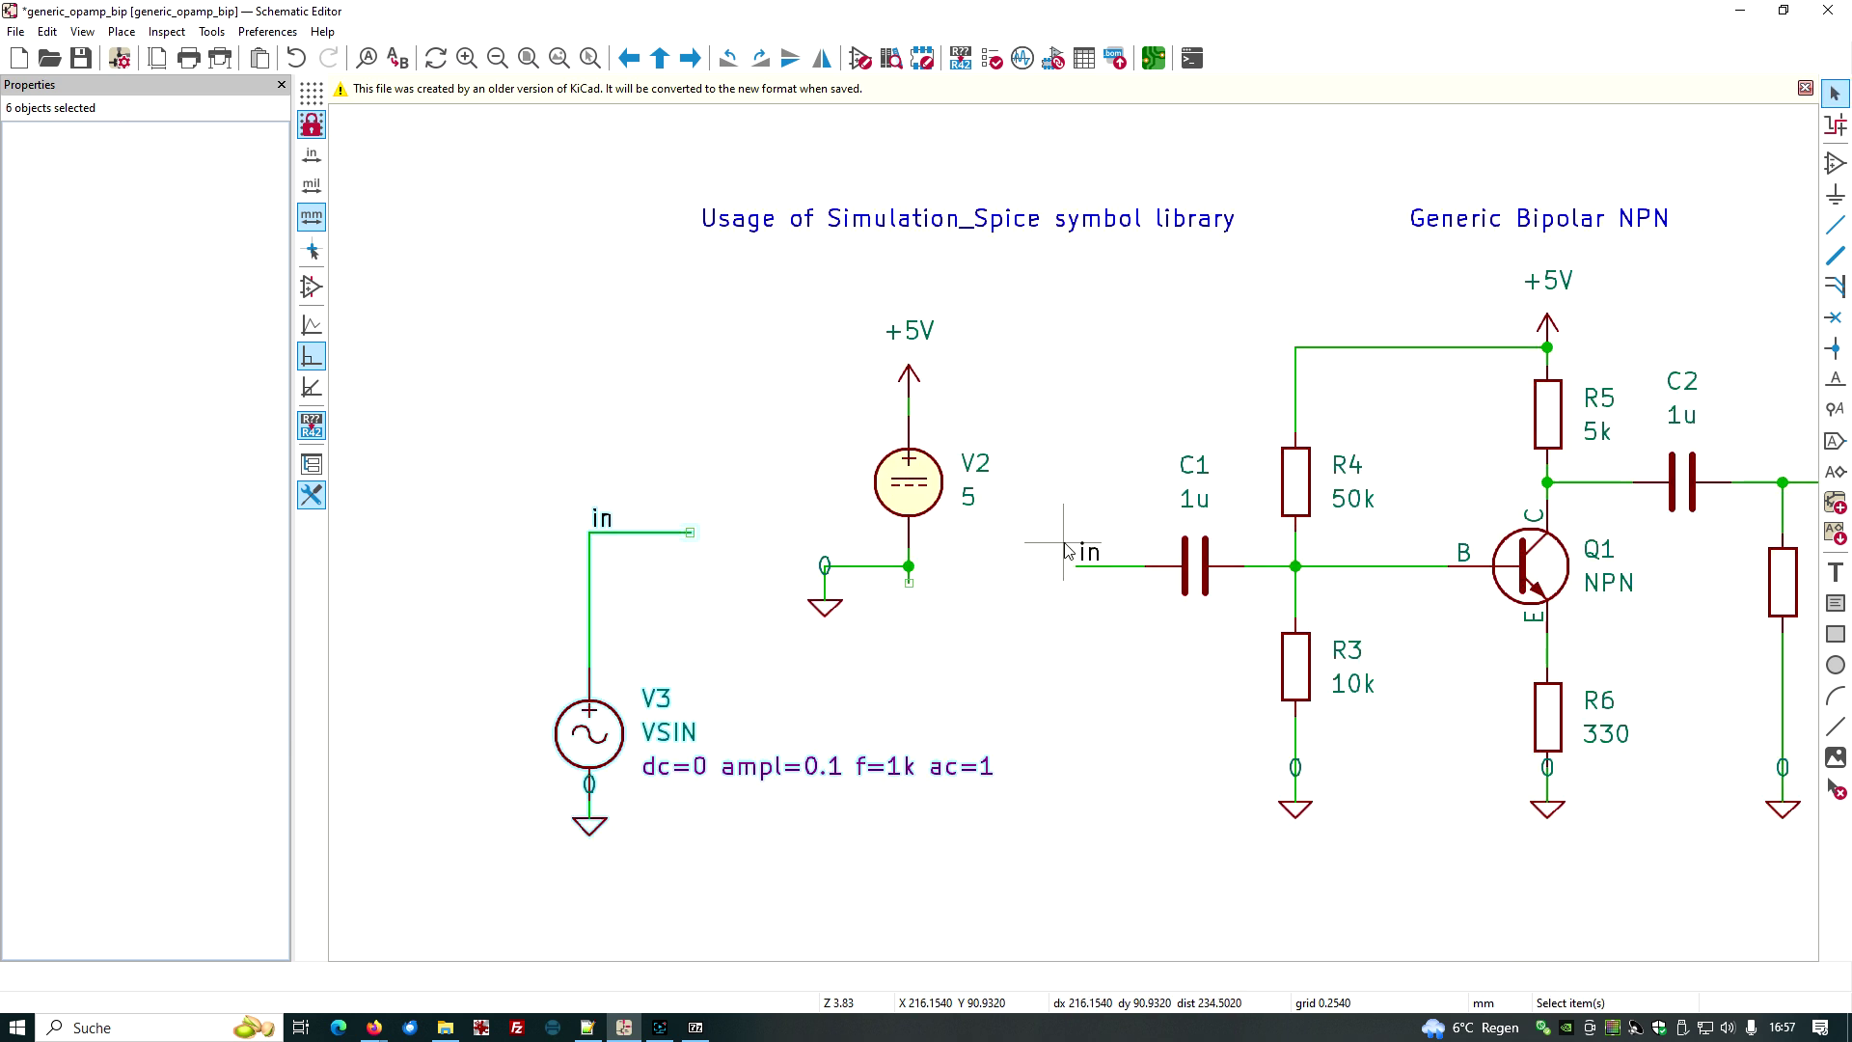
scroll(1061, 540, up, 2)
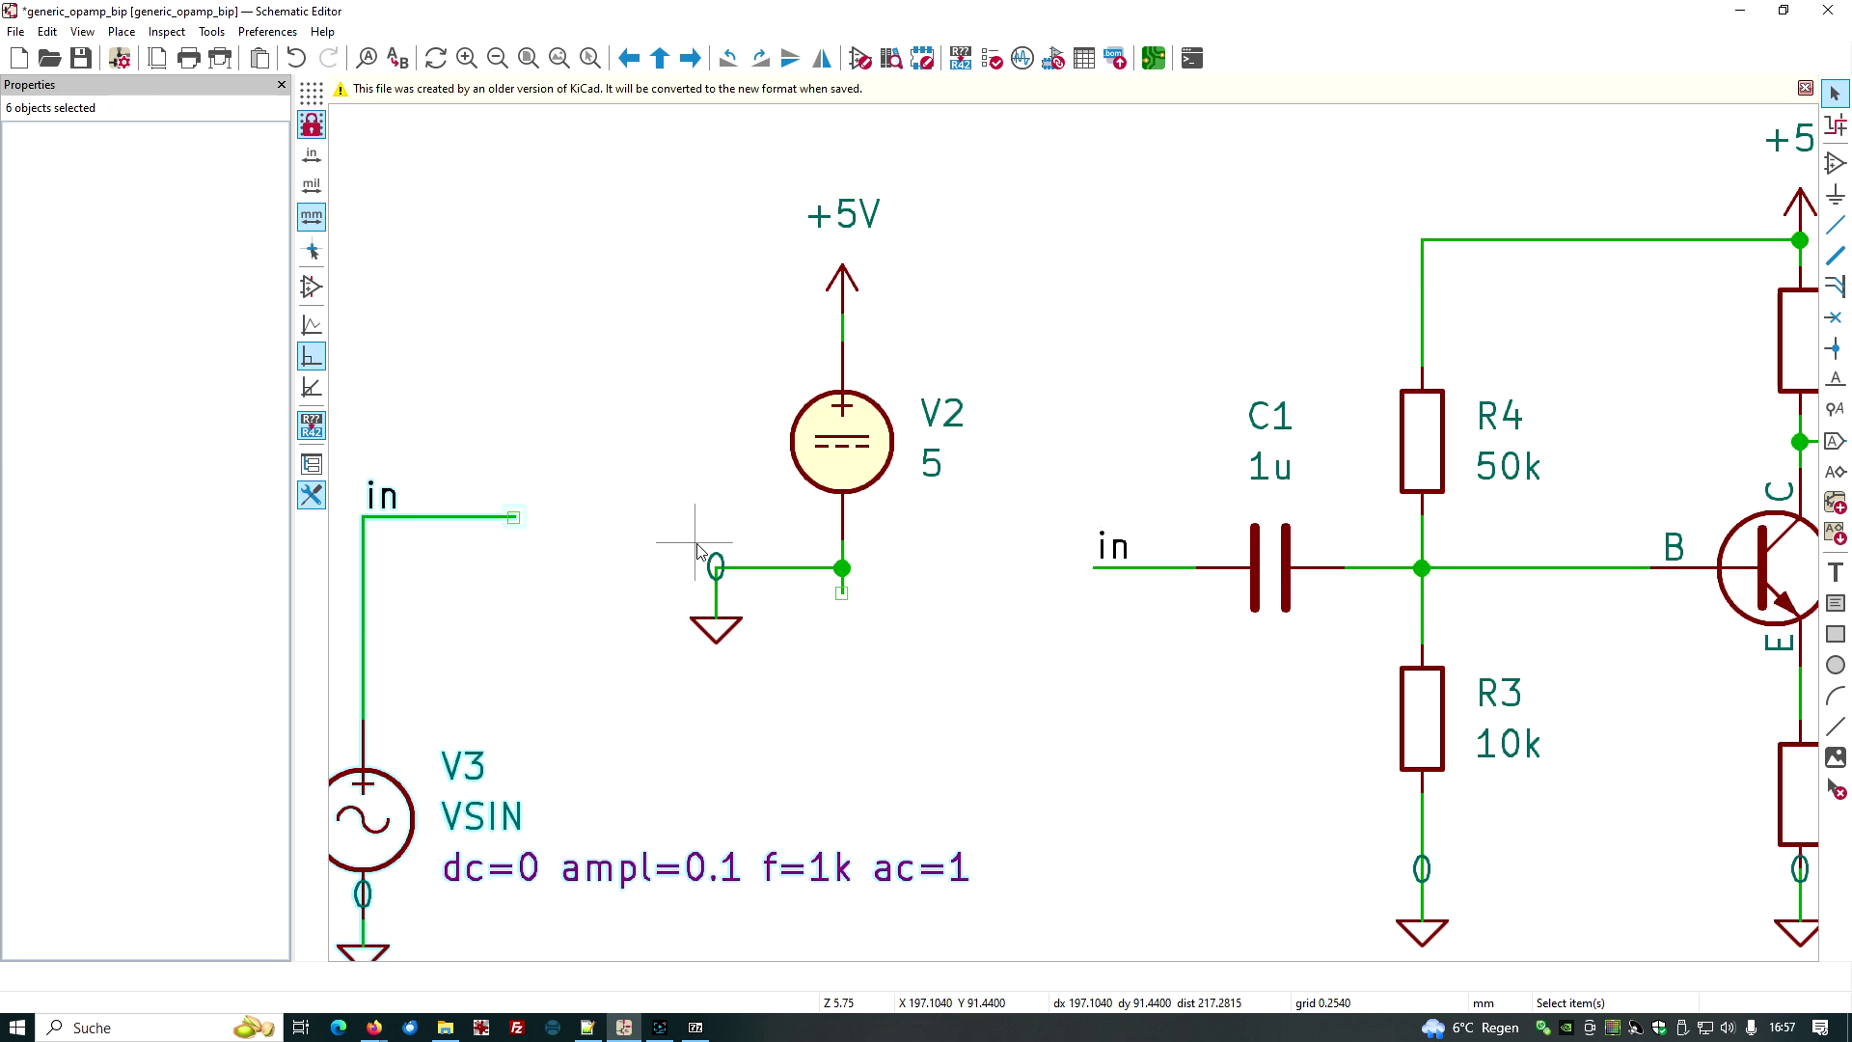
drag(693, 527, 745, 668)
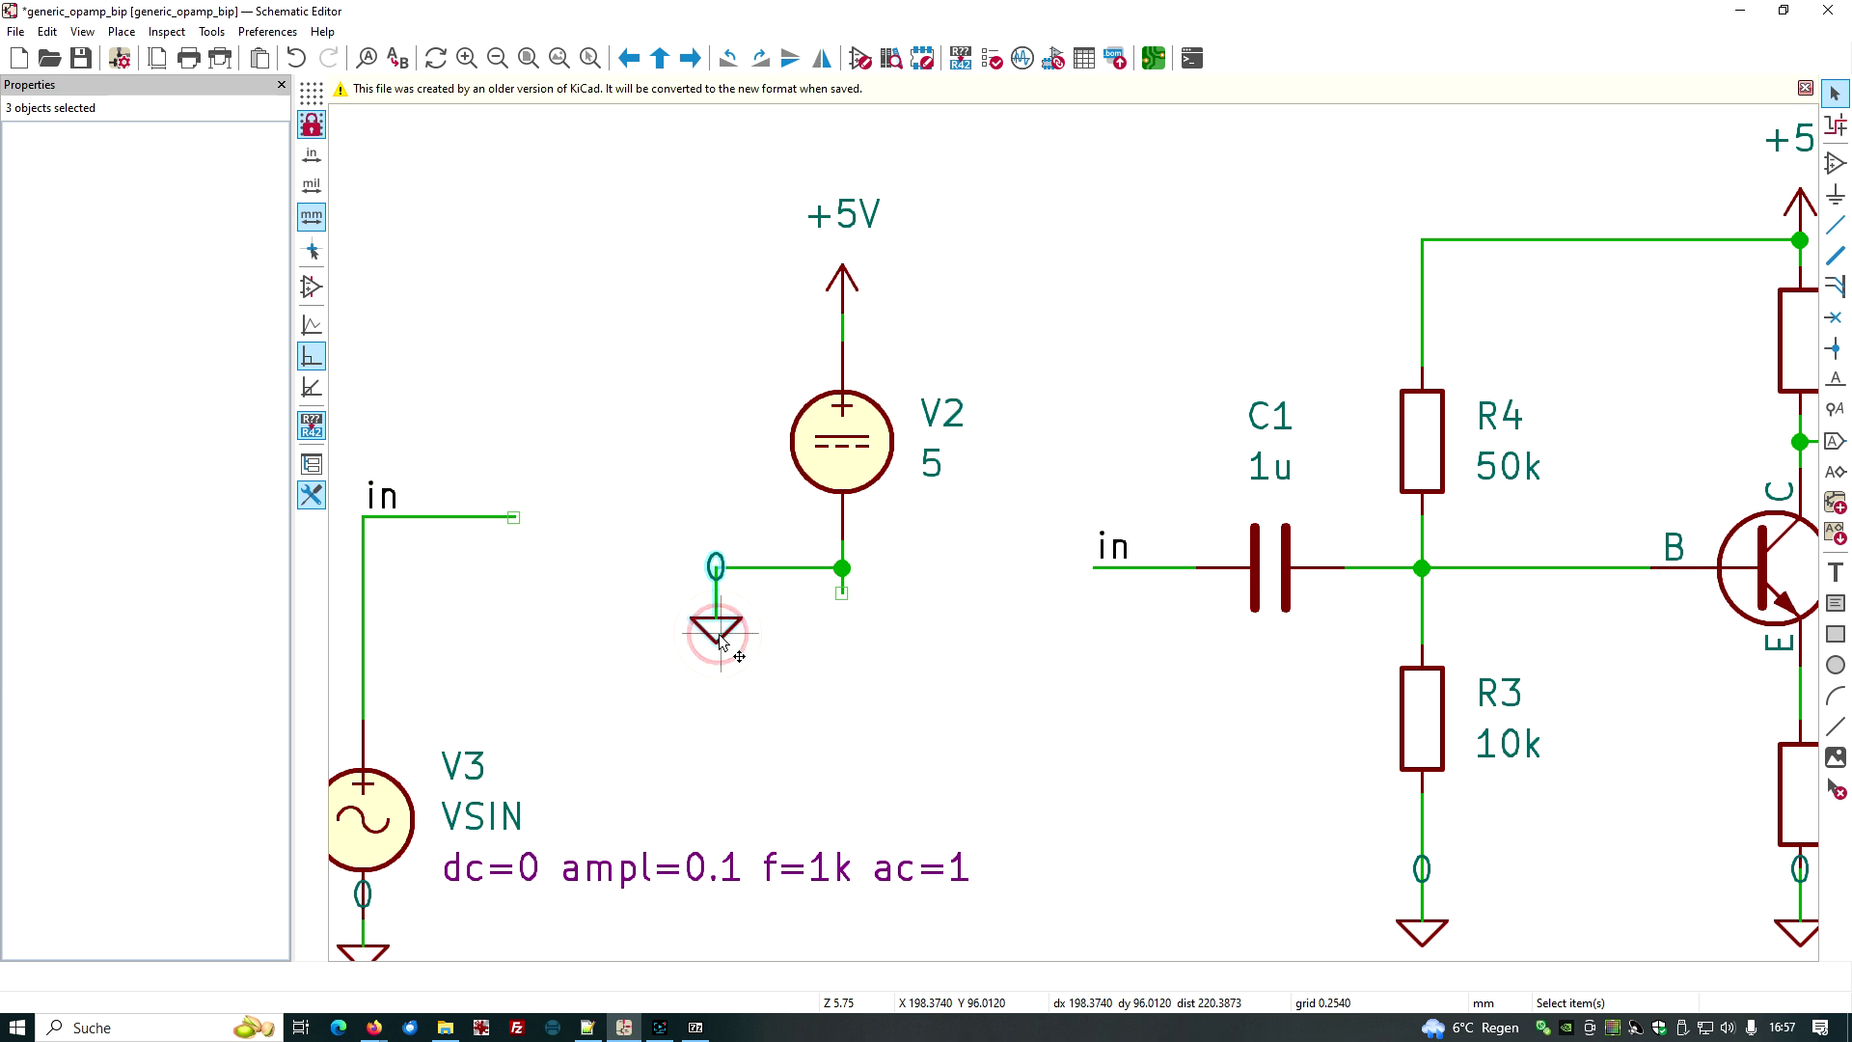
drag(733, 648, 836, 645)
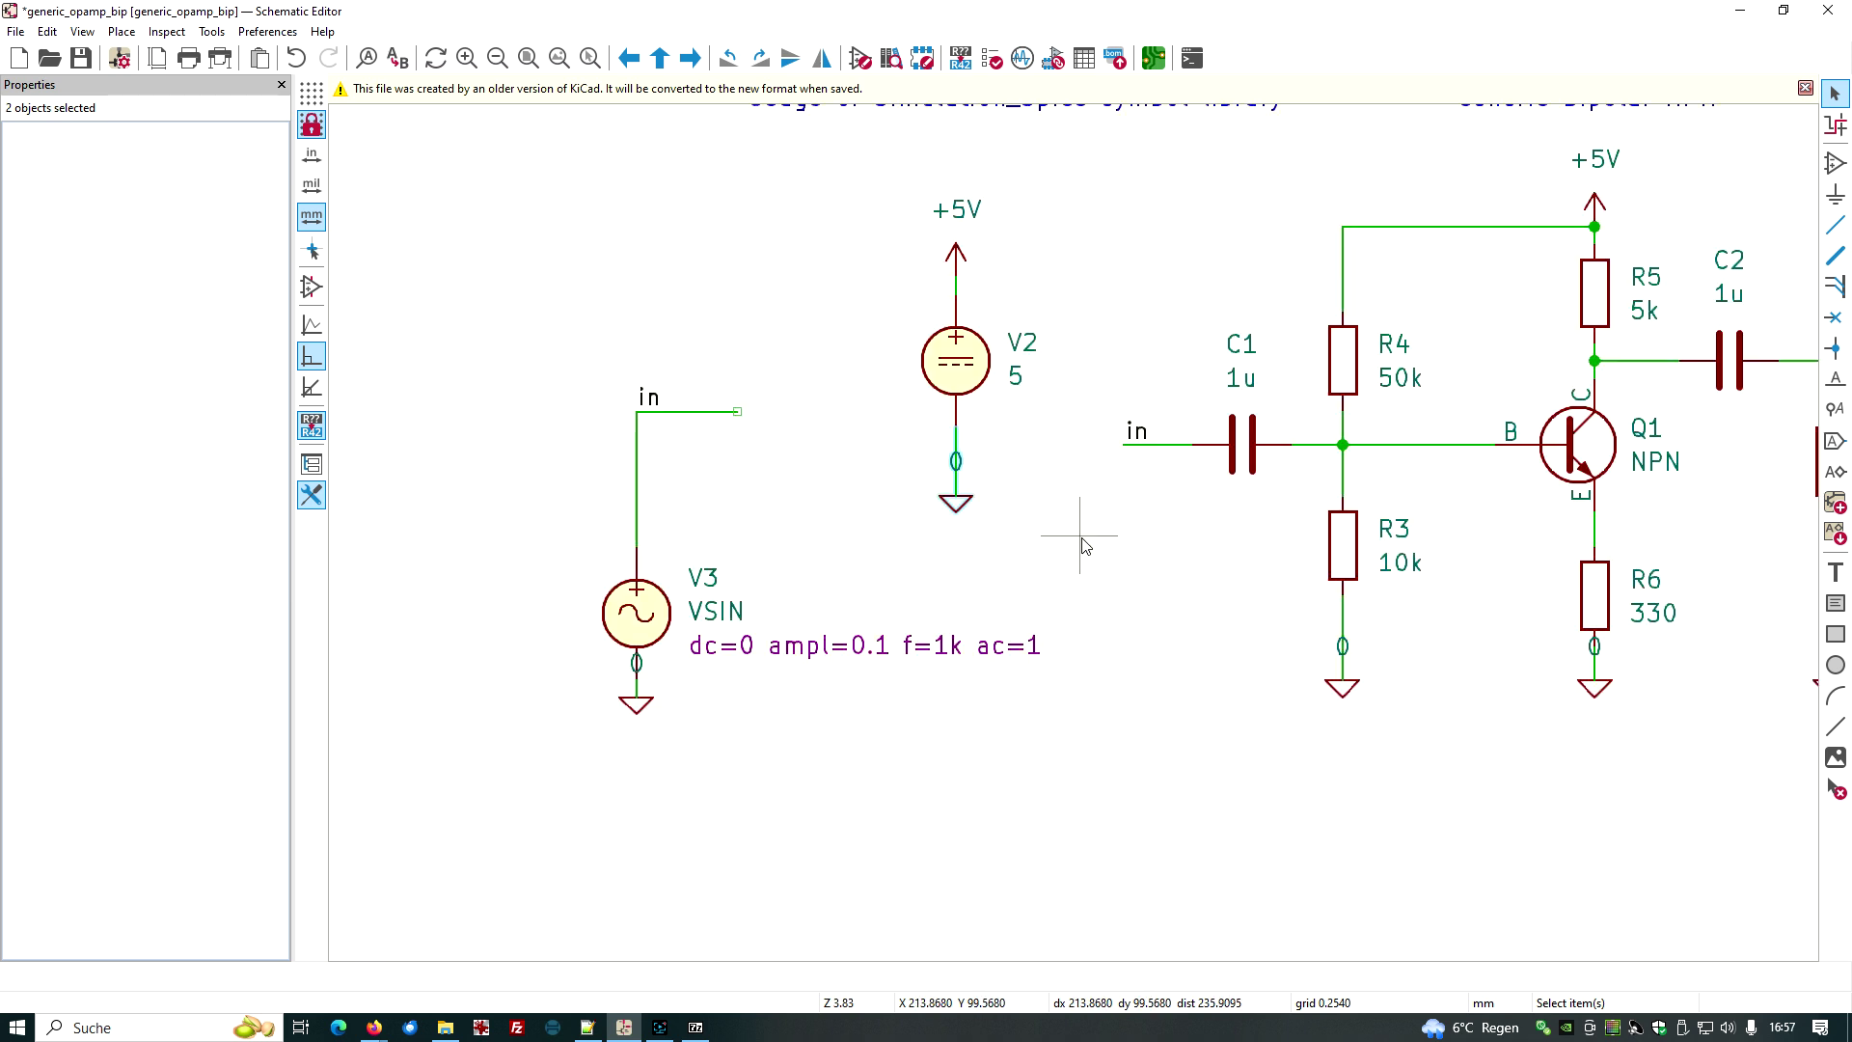
scroll(993, 686, down, 2)
drag(555, 315, 747, 744)
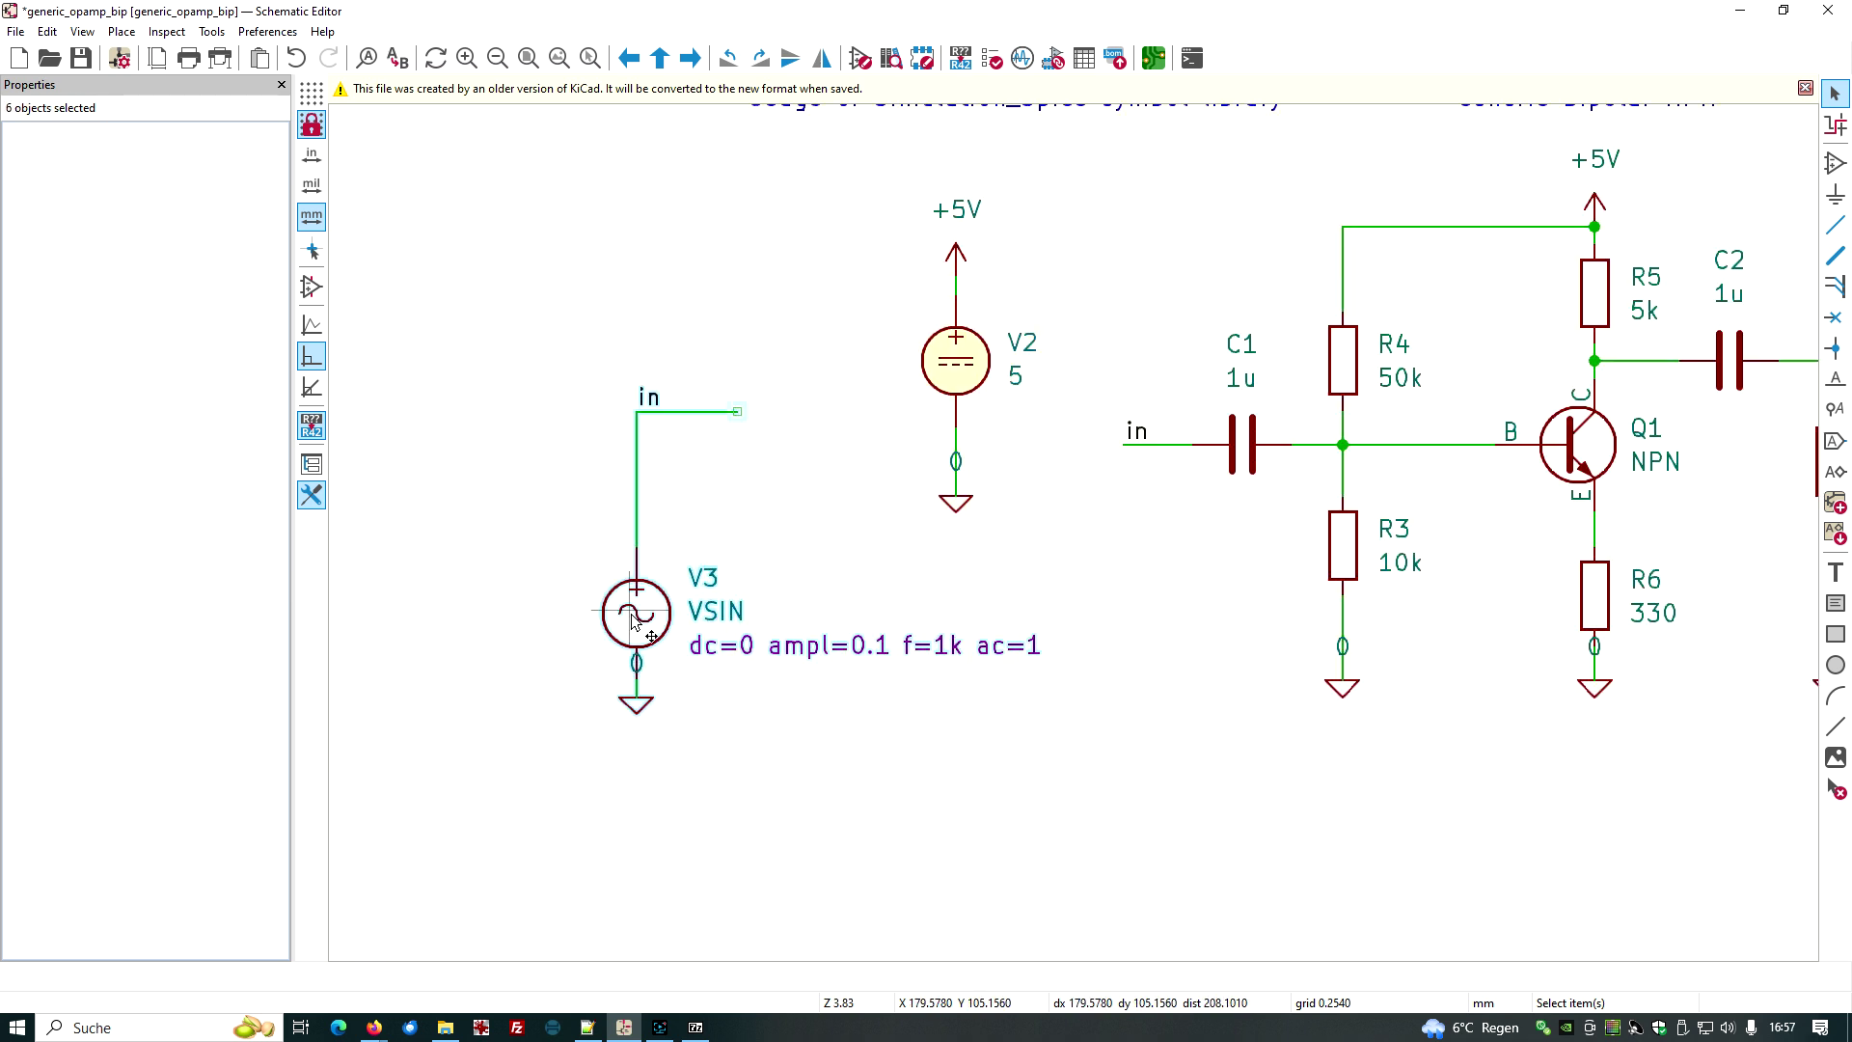
drag(637, 618, 1098, 789)
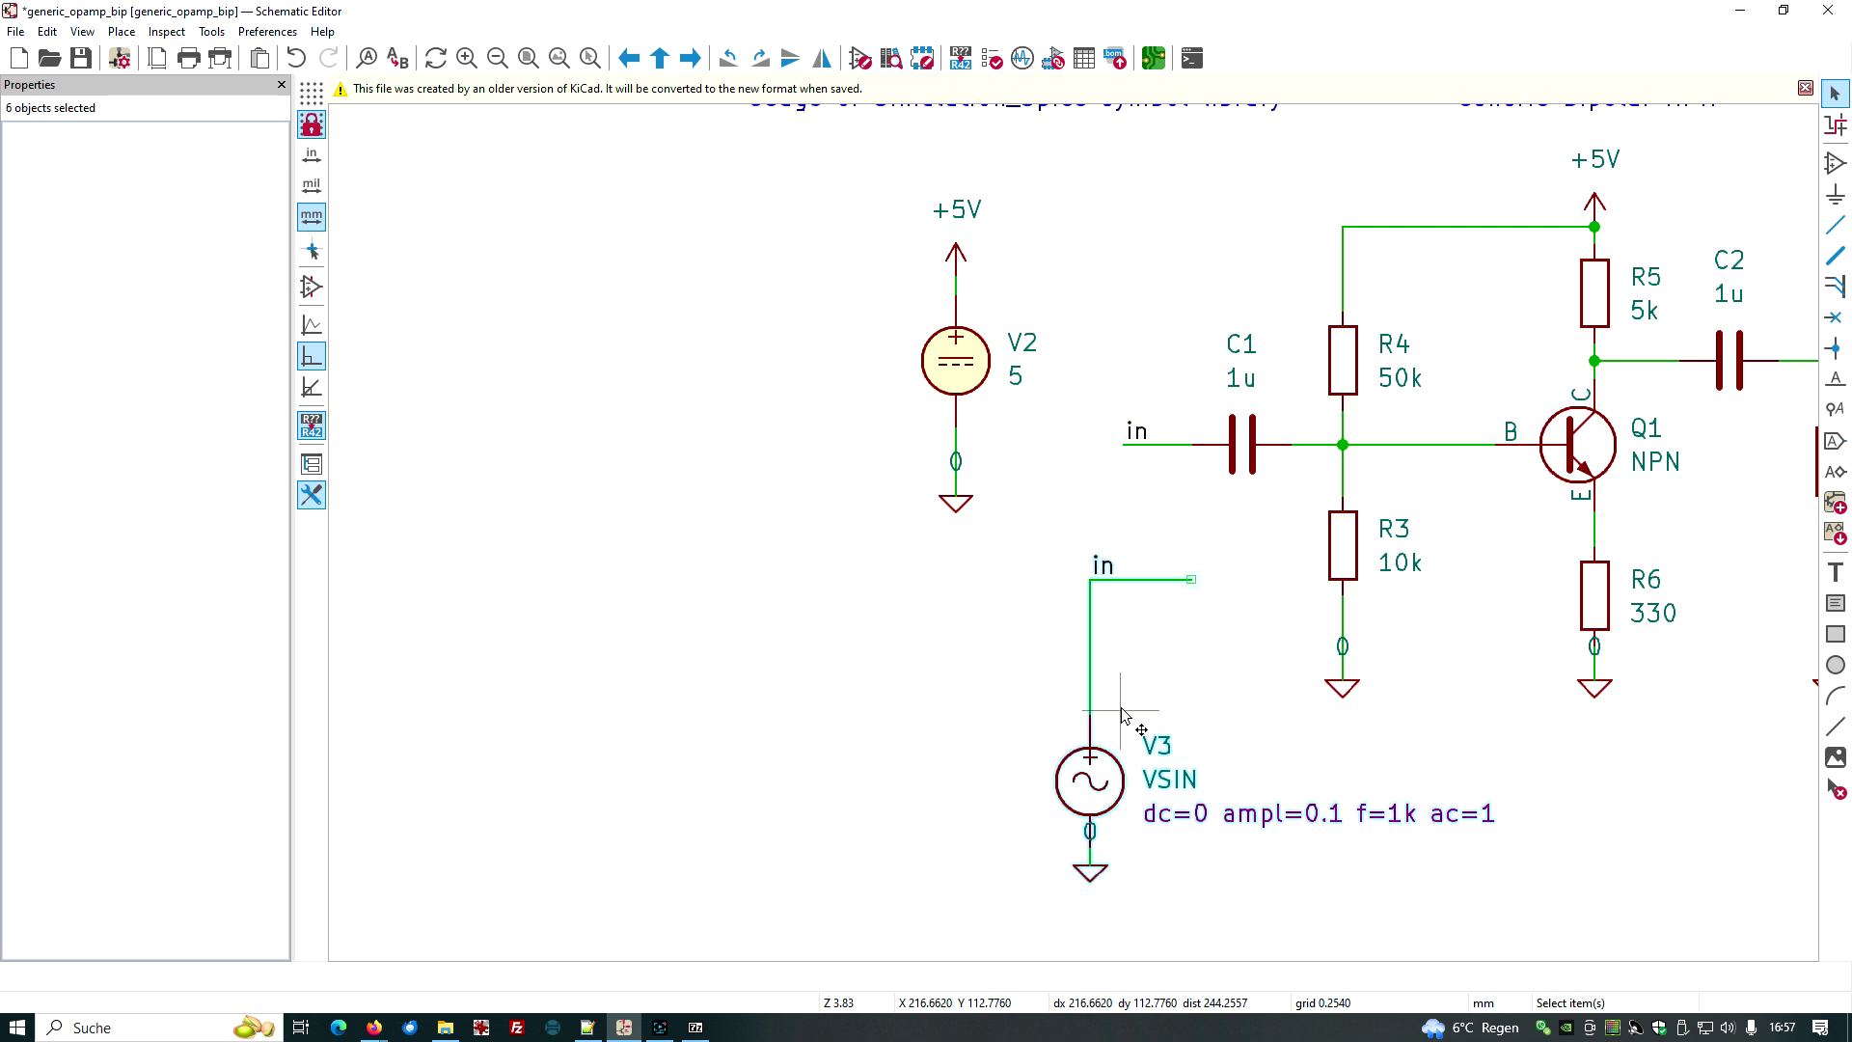
Step: Move V3's in label onto C1's input and wire C1's in node to V3's lead
click(1105, 567)
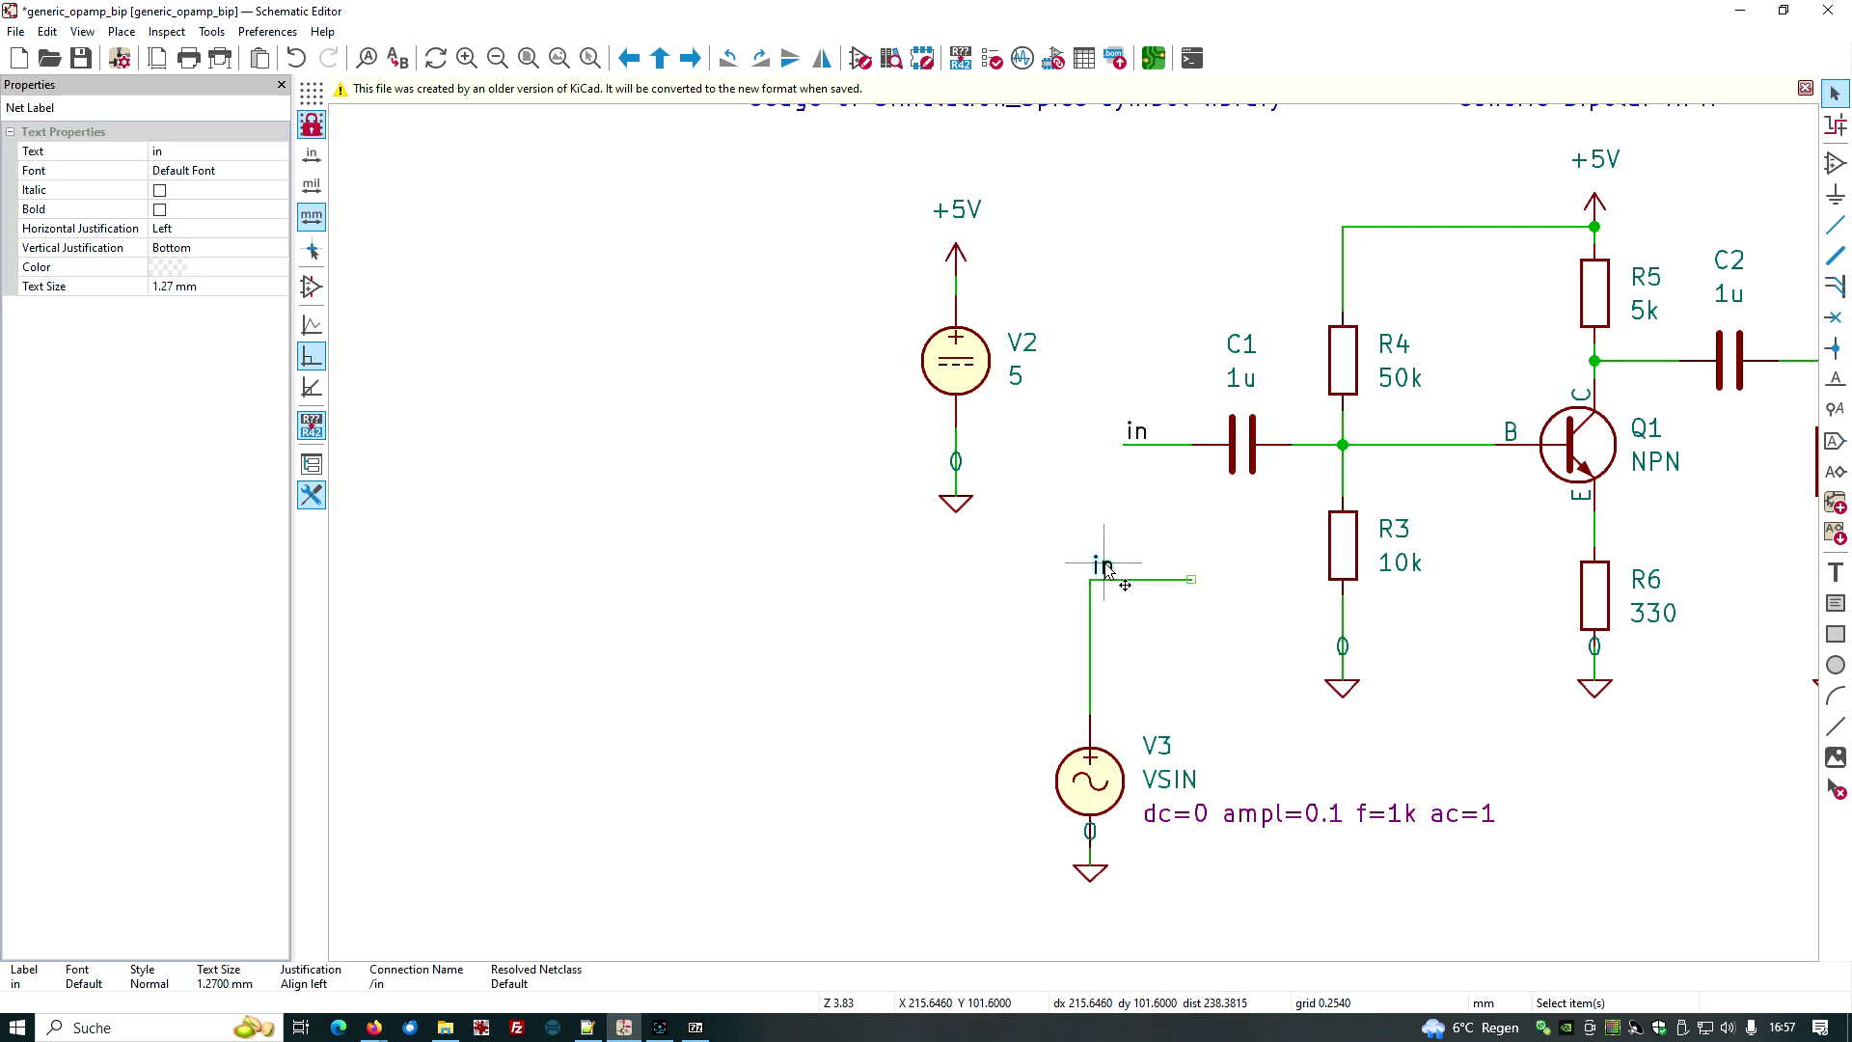
drag(1105, 569, 1139, 432)
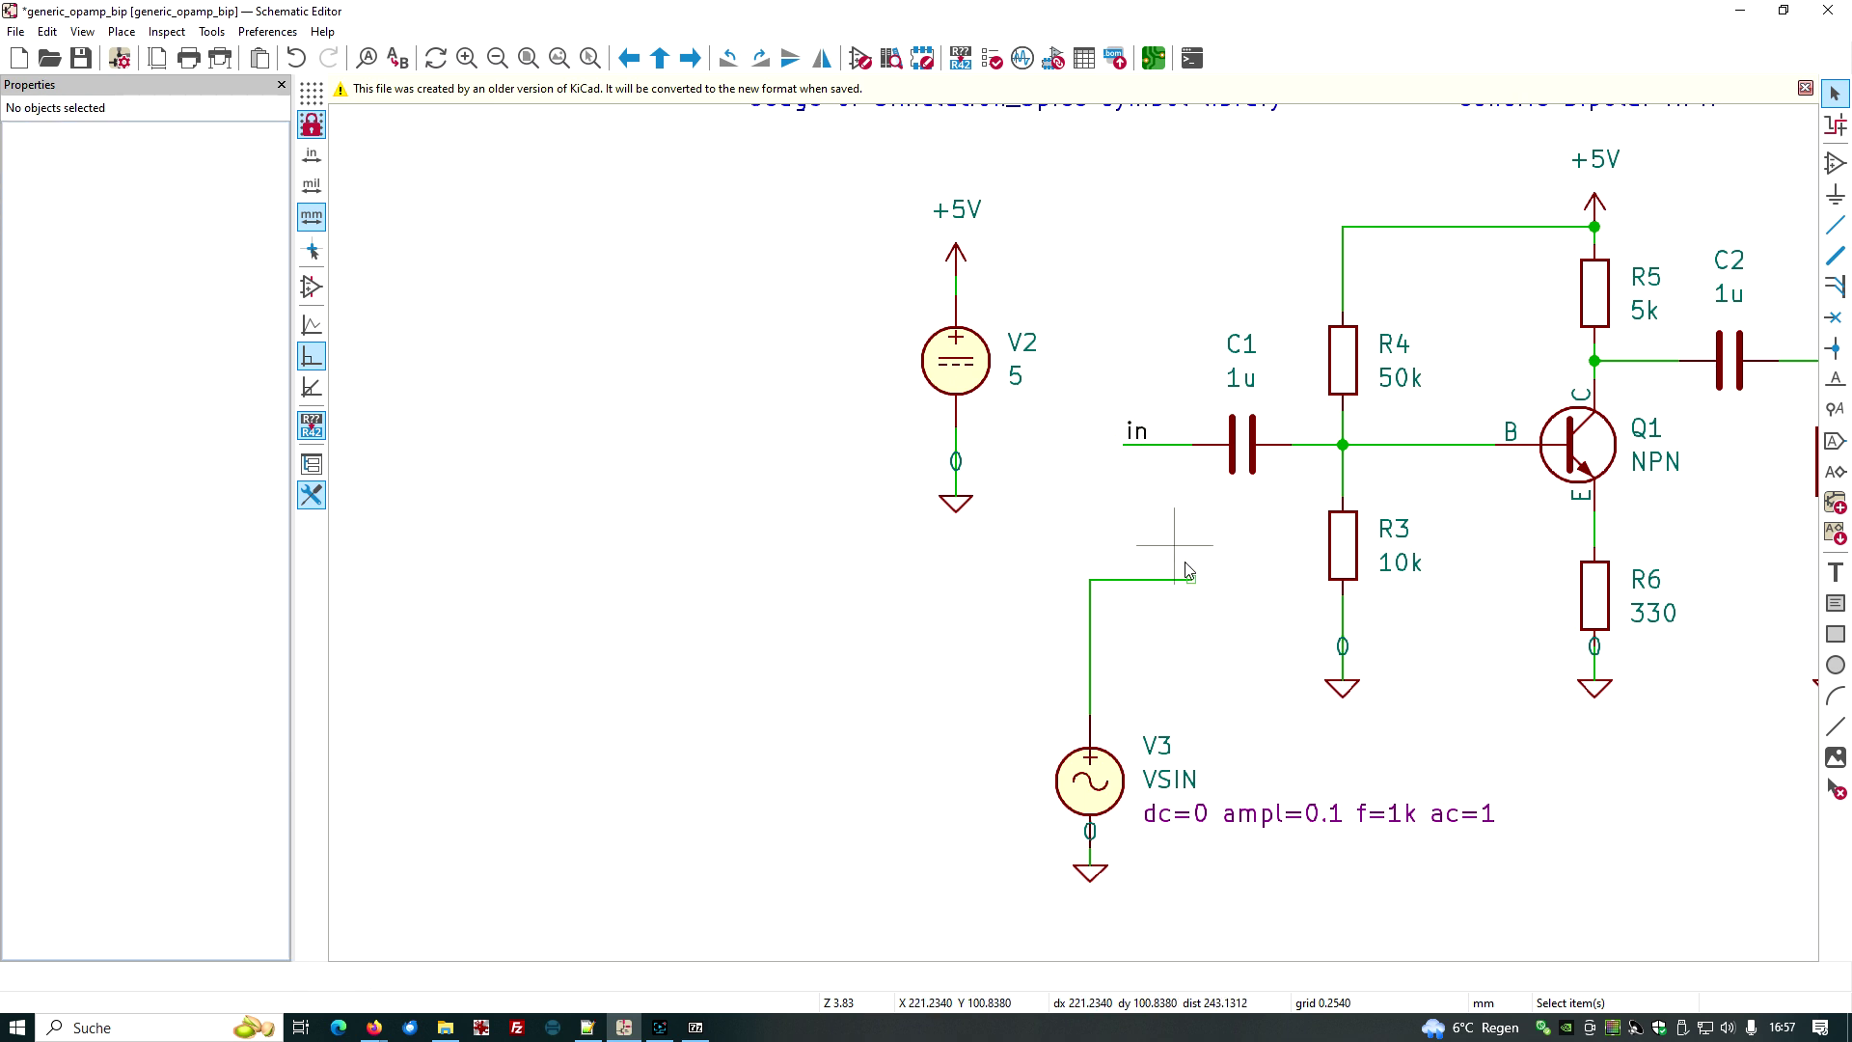
click(1836, 224)
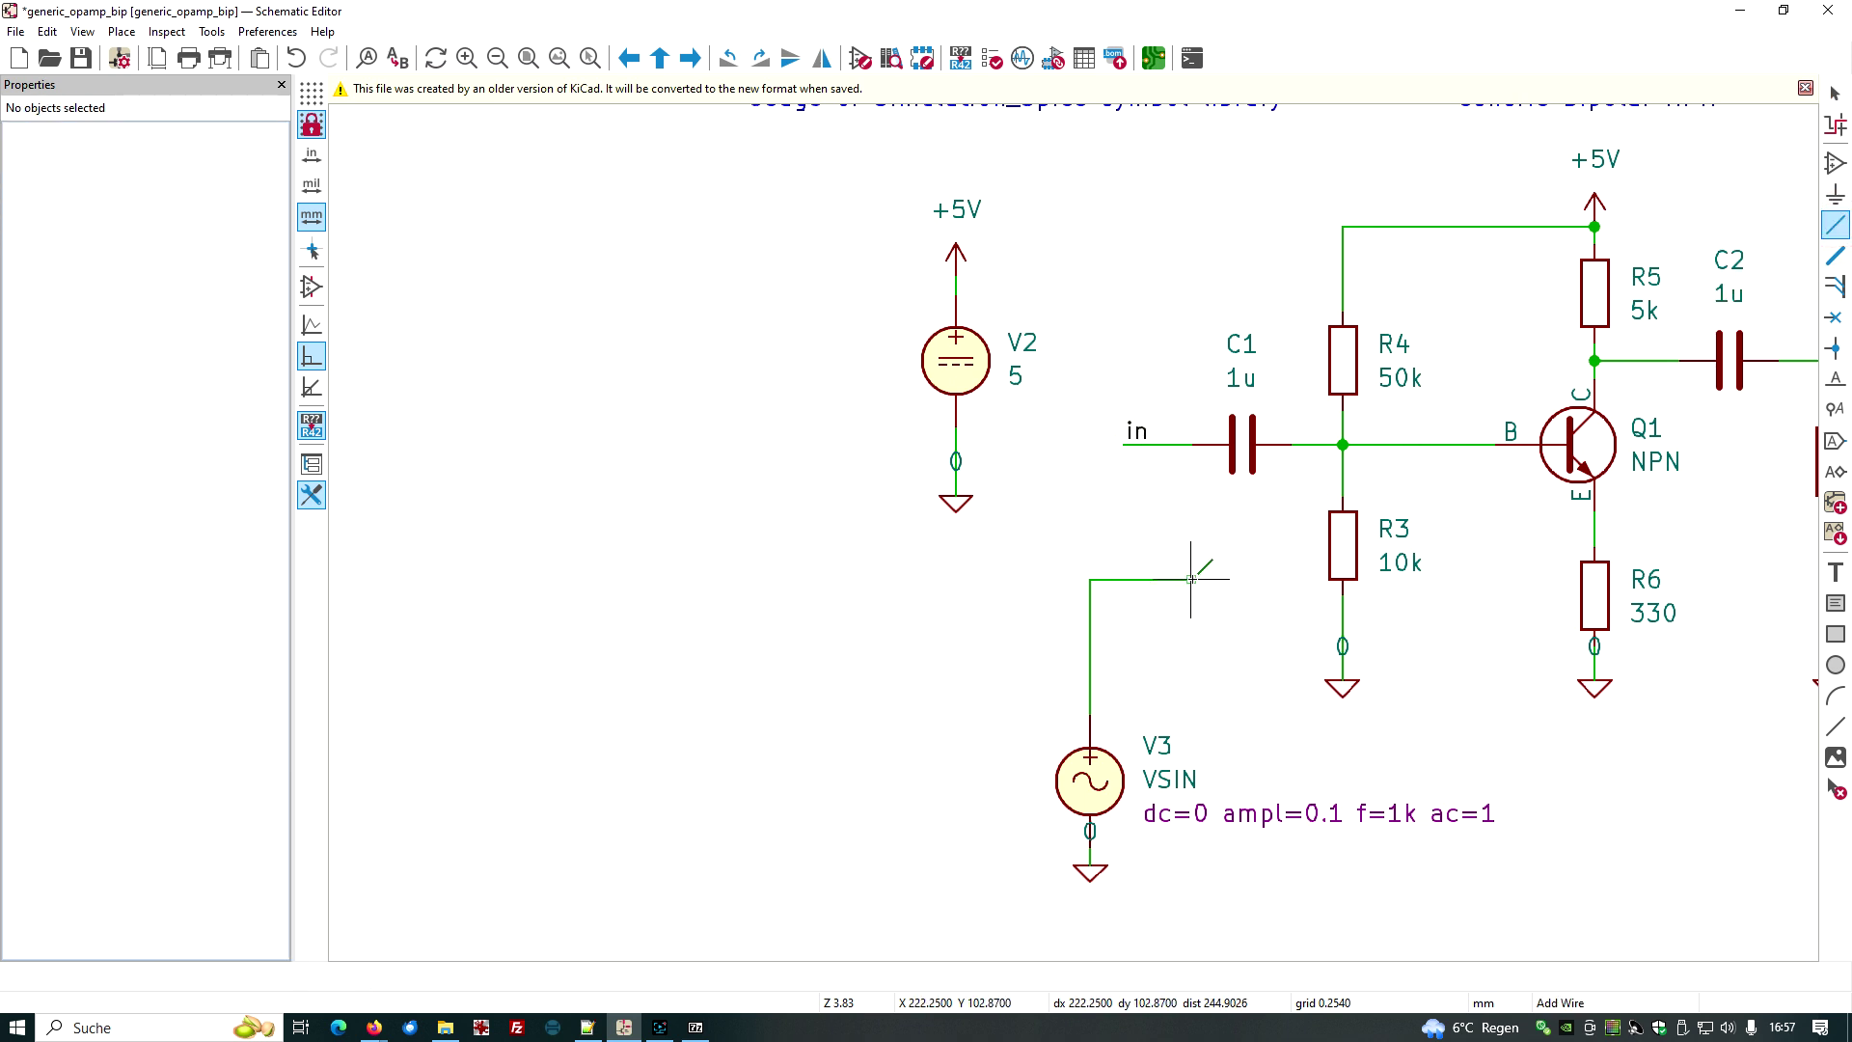
click(1125, 444)
click(1121, 580)
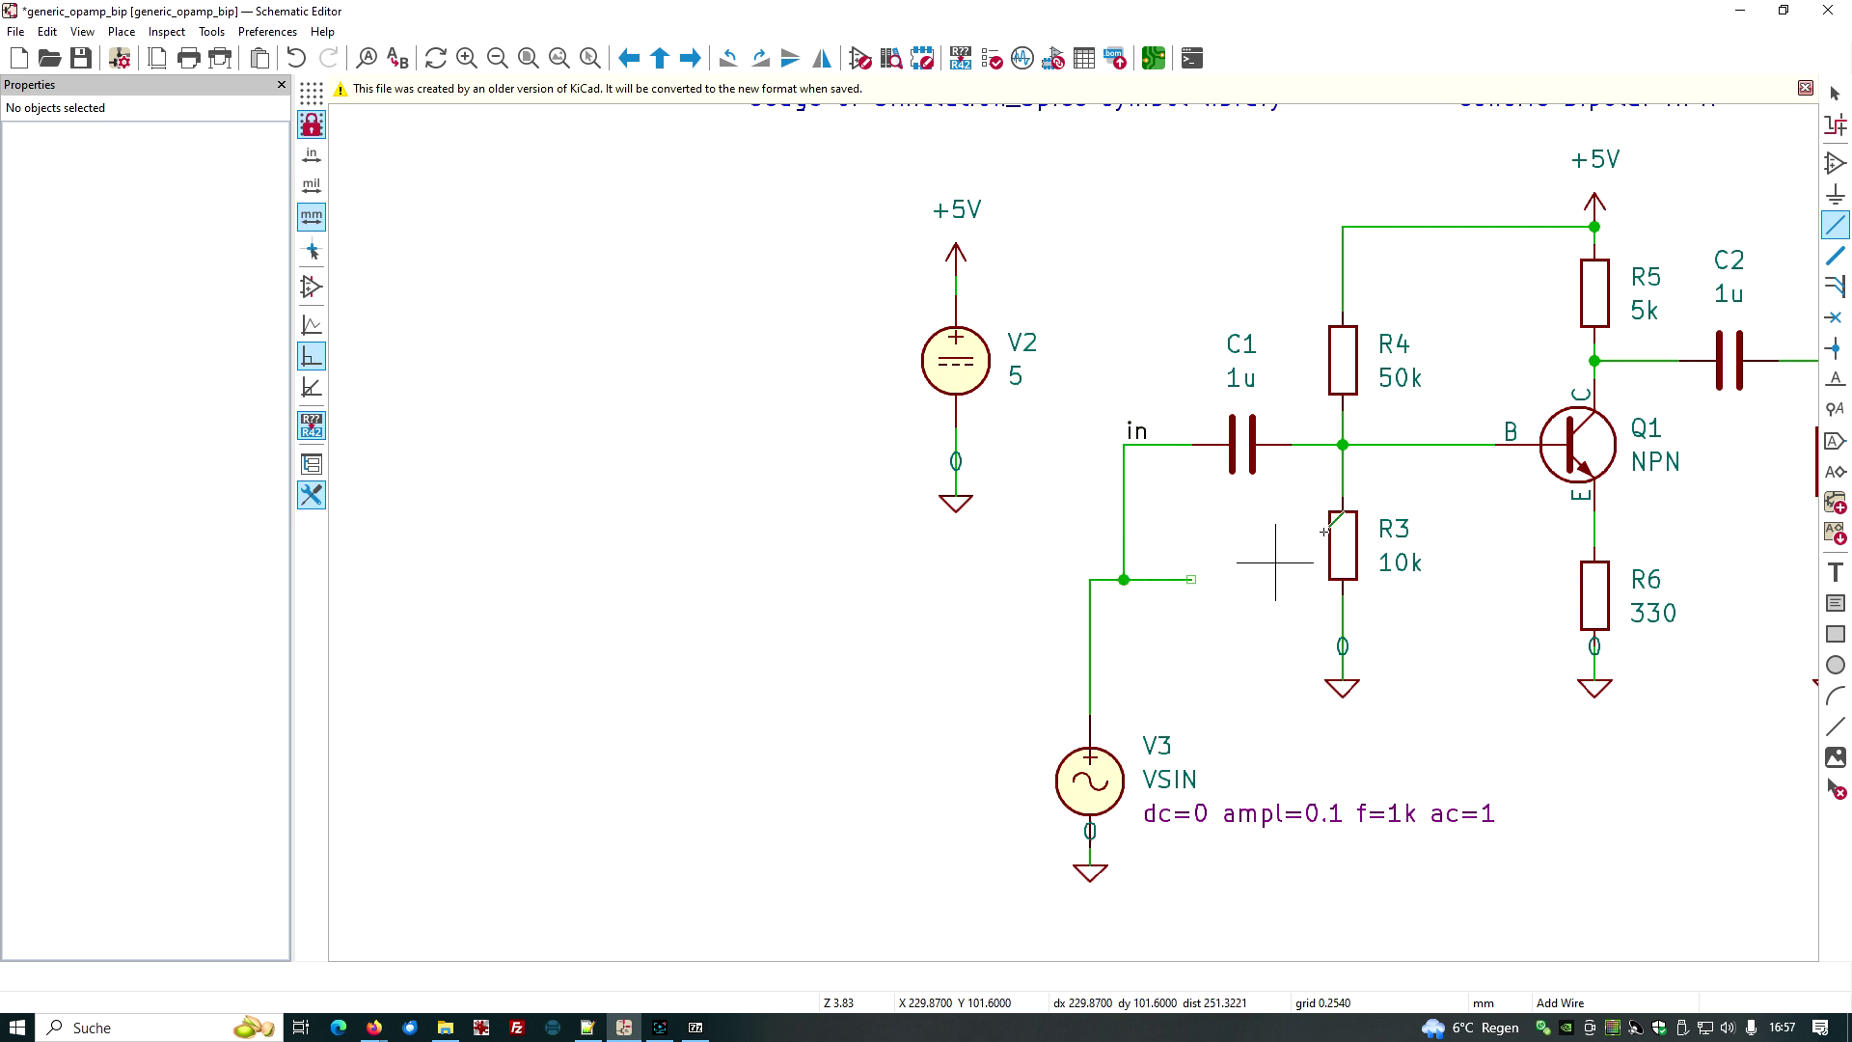
Step: Delete the stray wire stub beside the junction on V3's input line
click(1837, 95)
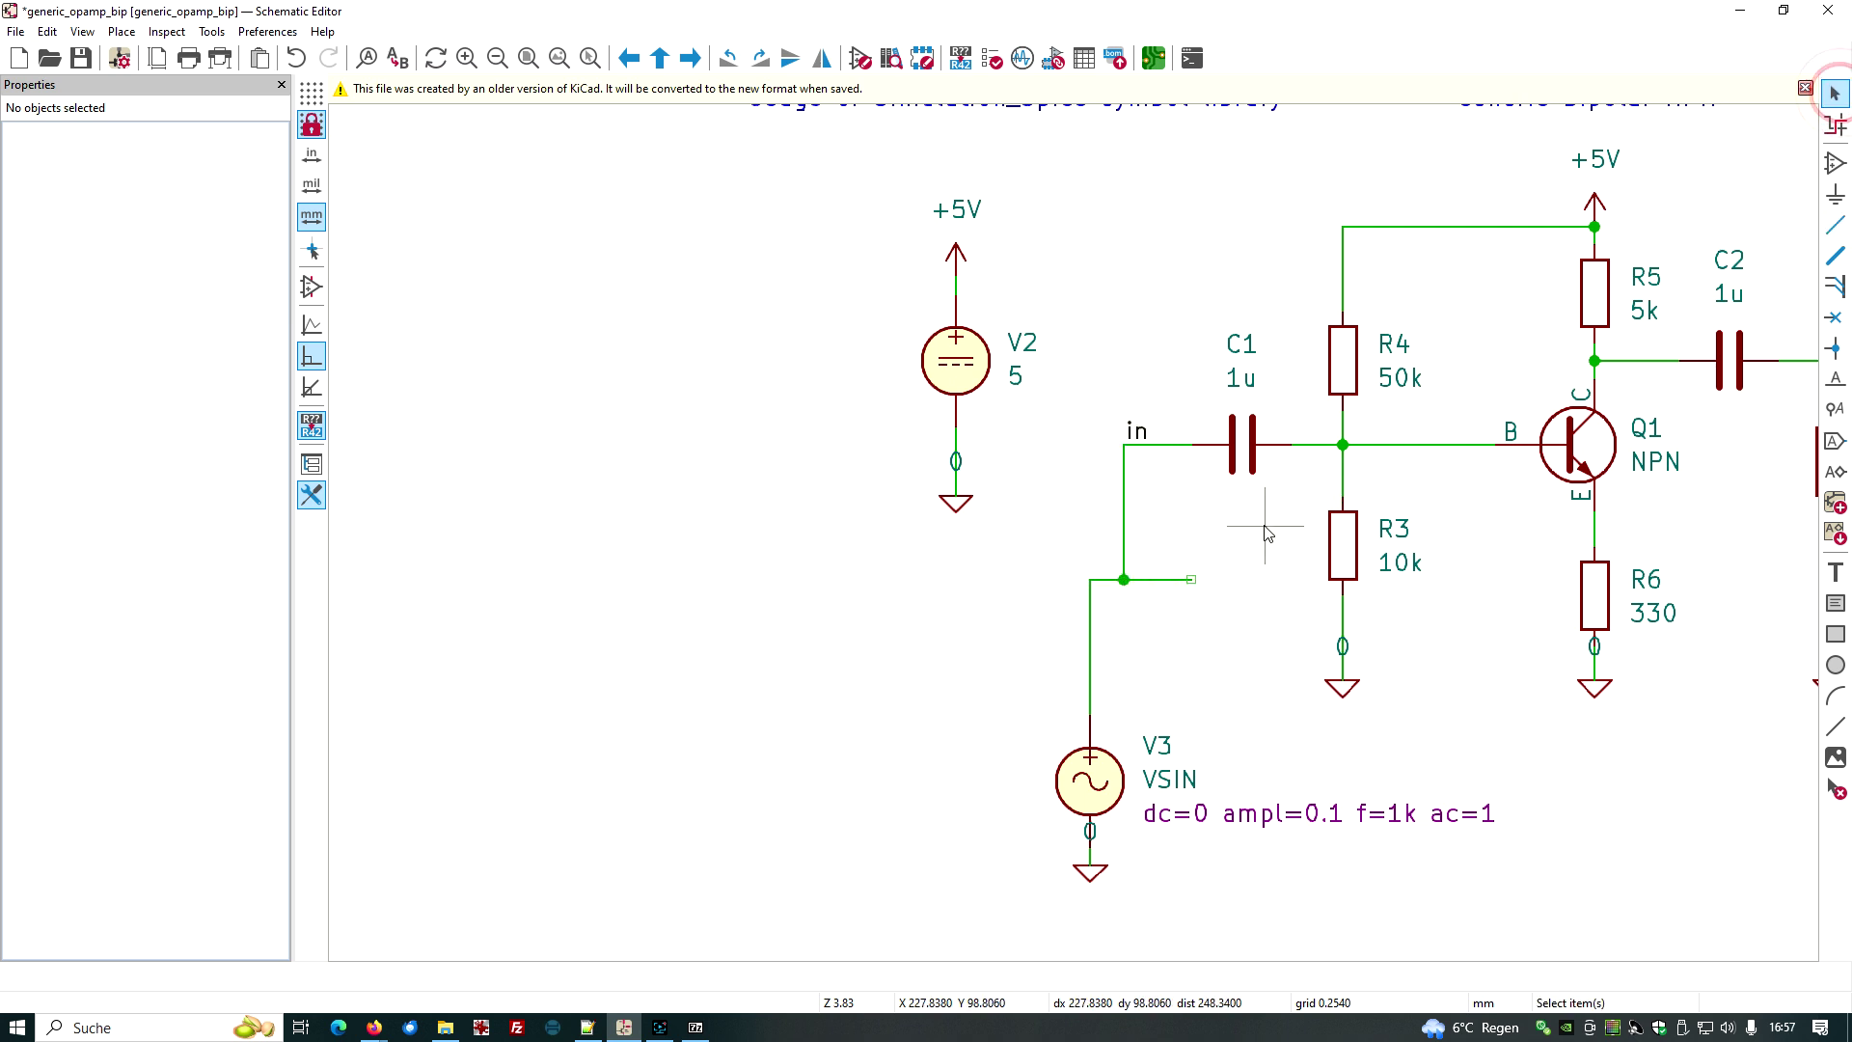
click(1172, 580)
key(Delete)
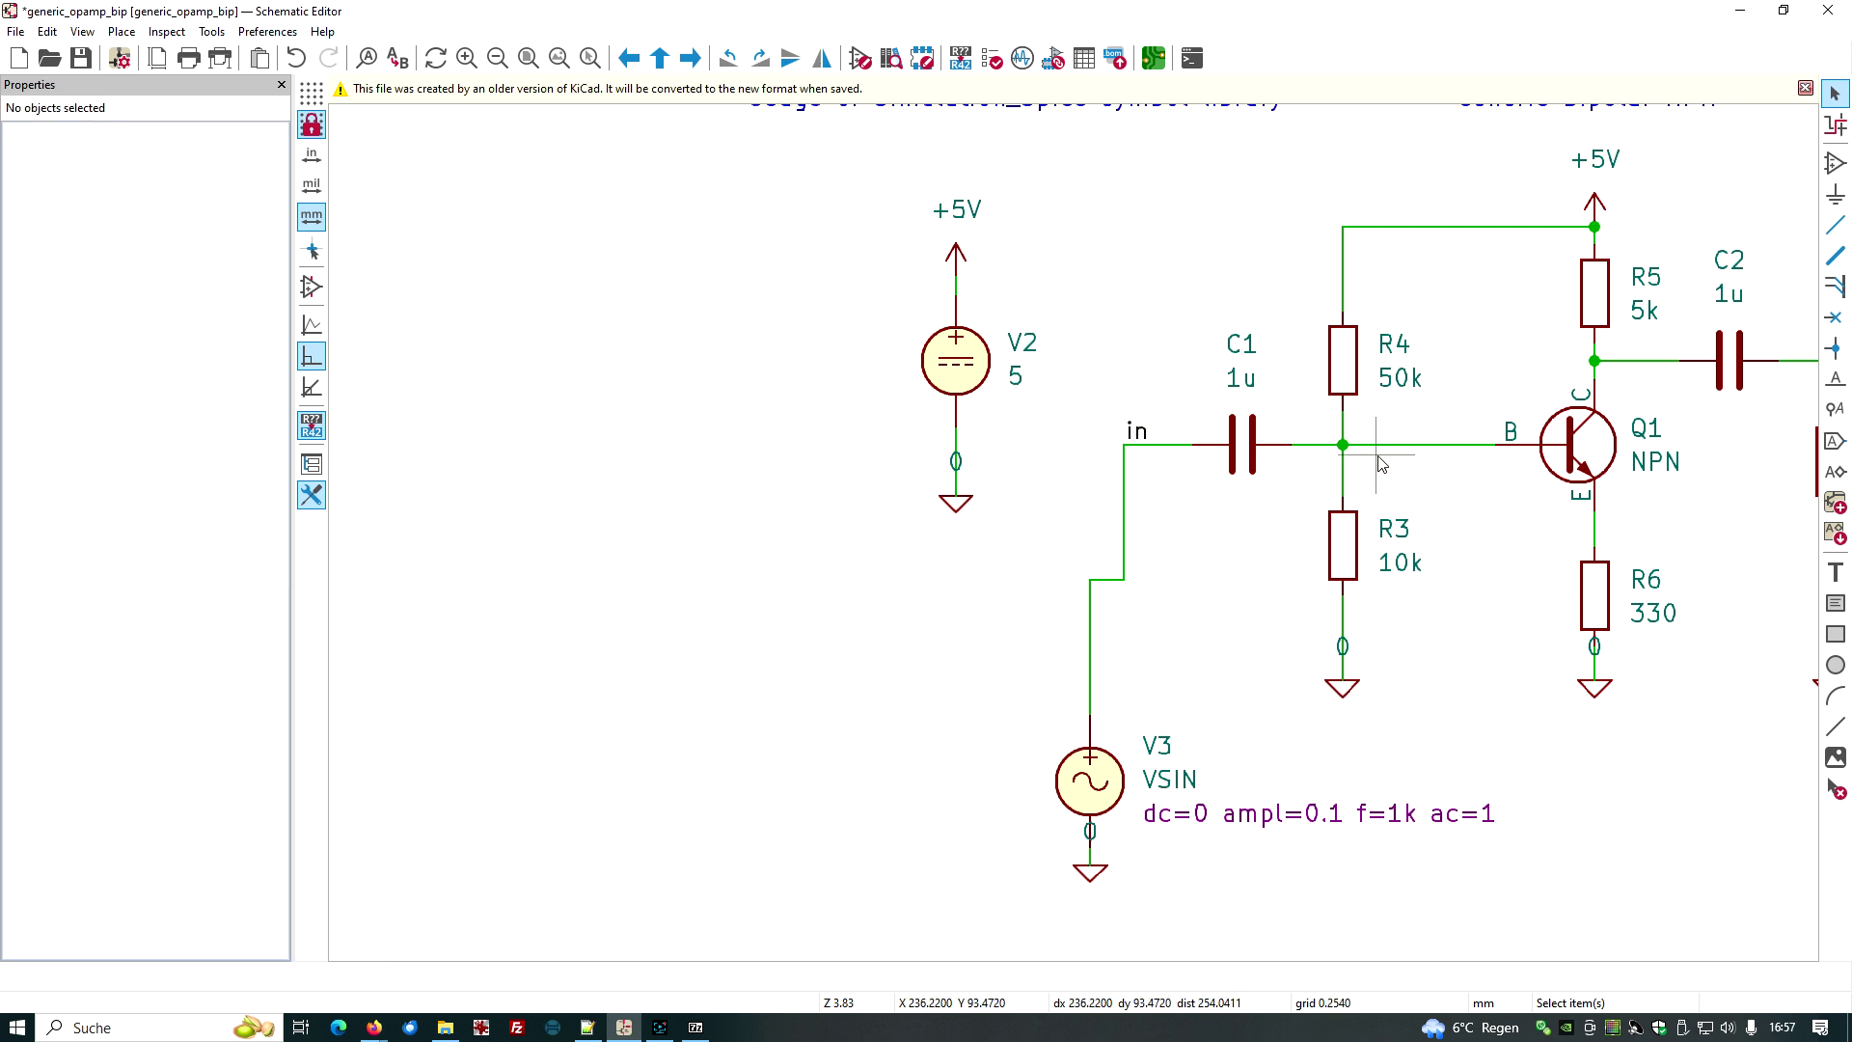
Step: Change V3's sine amplitude in Sim.Params from ampl=0.1 to 0.01
double_click(1333, 817)
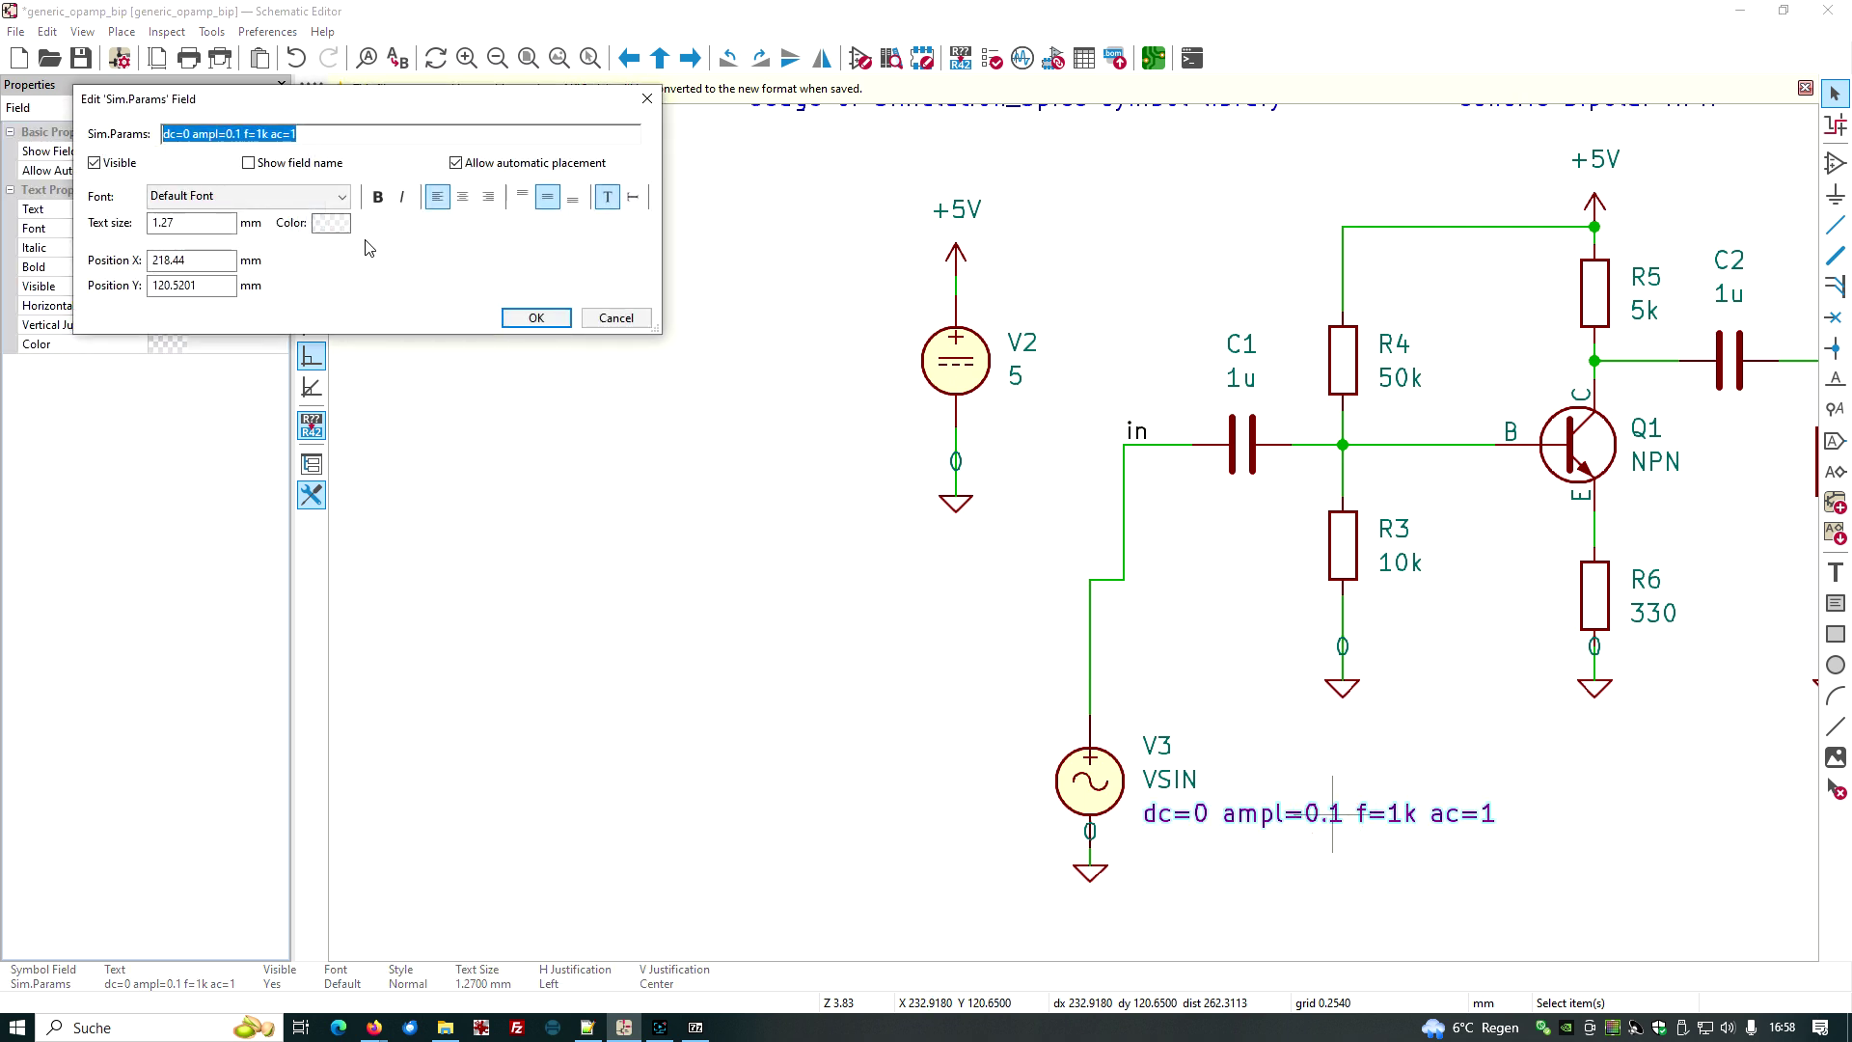
click(241, 134)
click(241, 134)
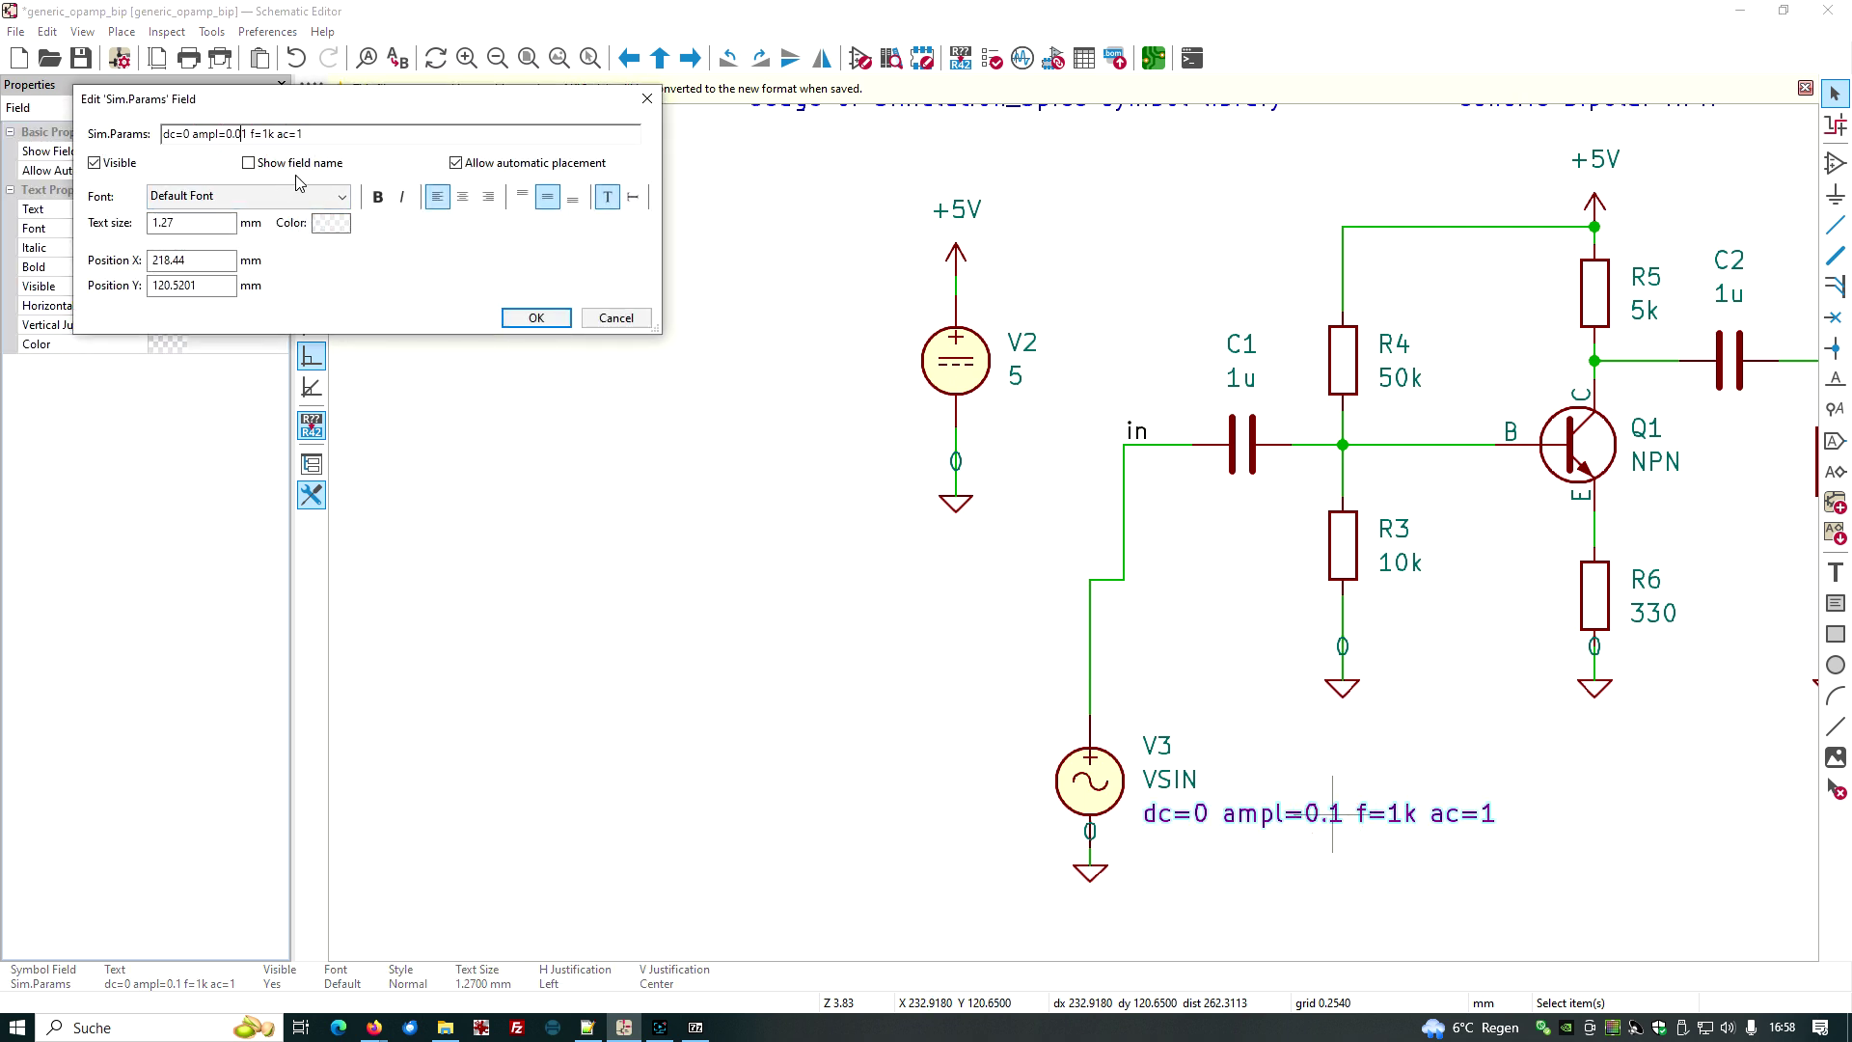
click(558, 318)
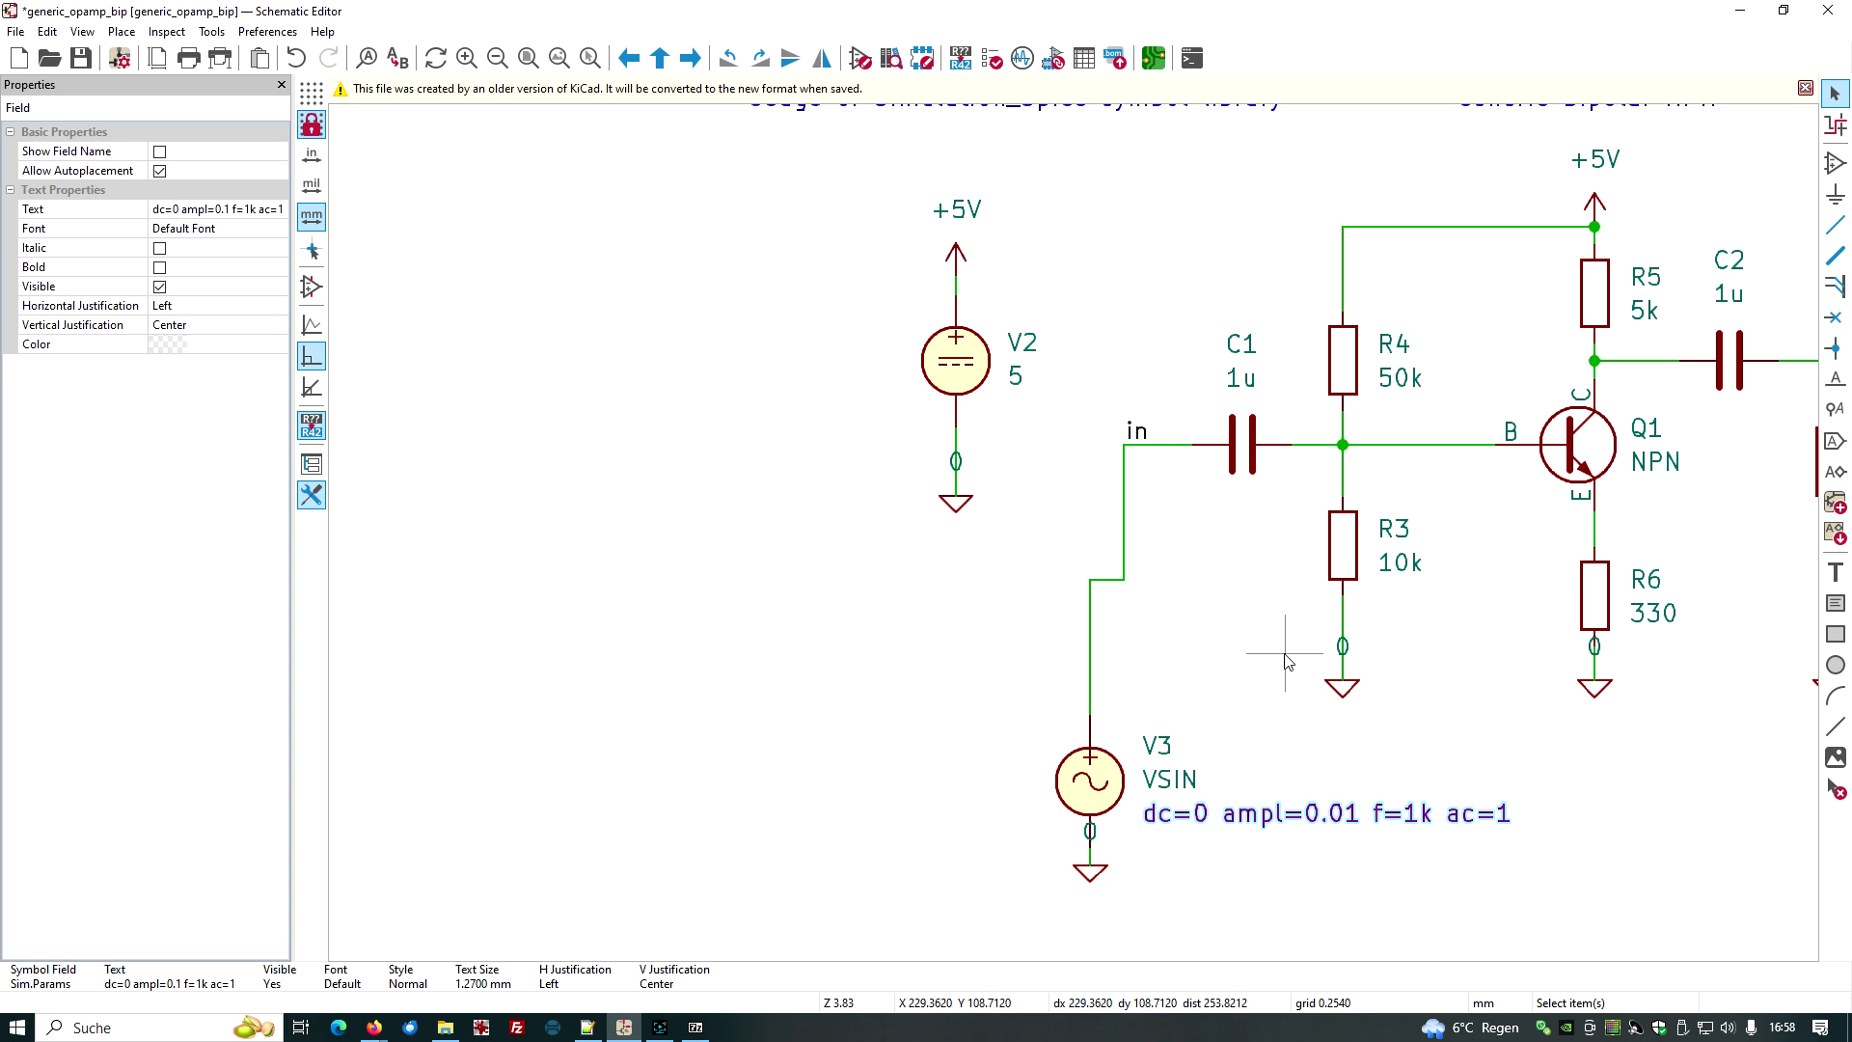
Step: Set supply source V2's value to 12
double_click(1018, 378)
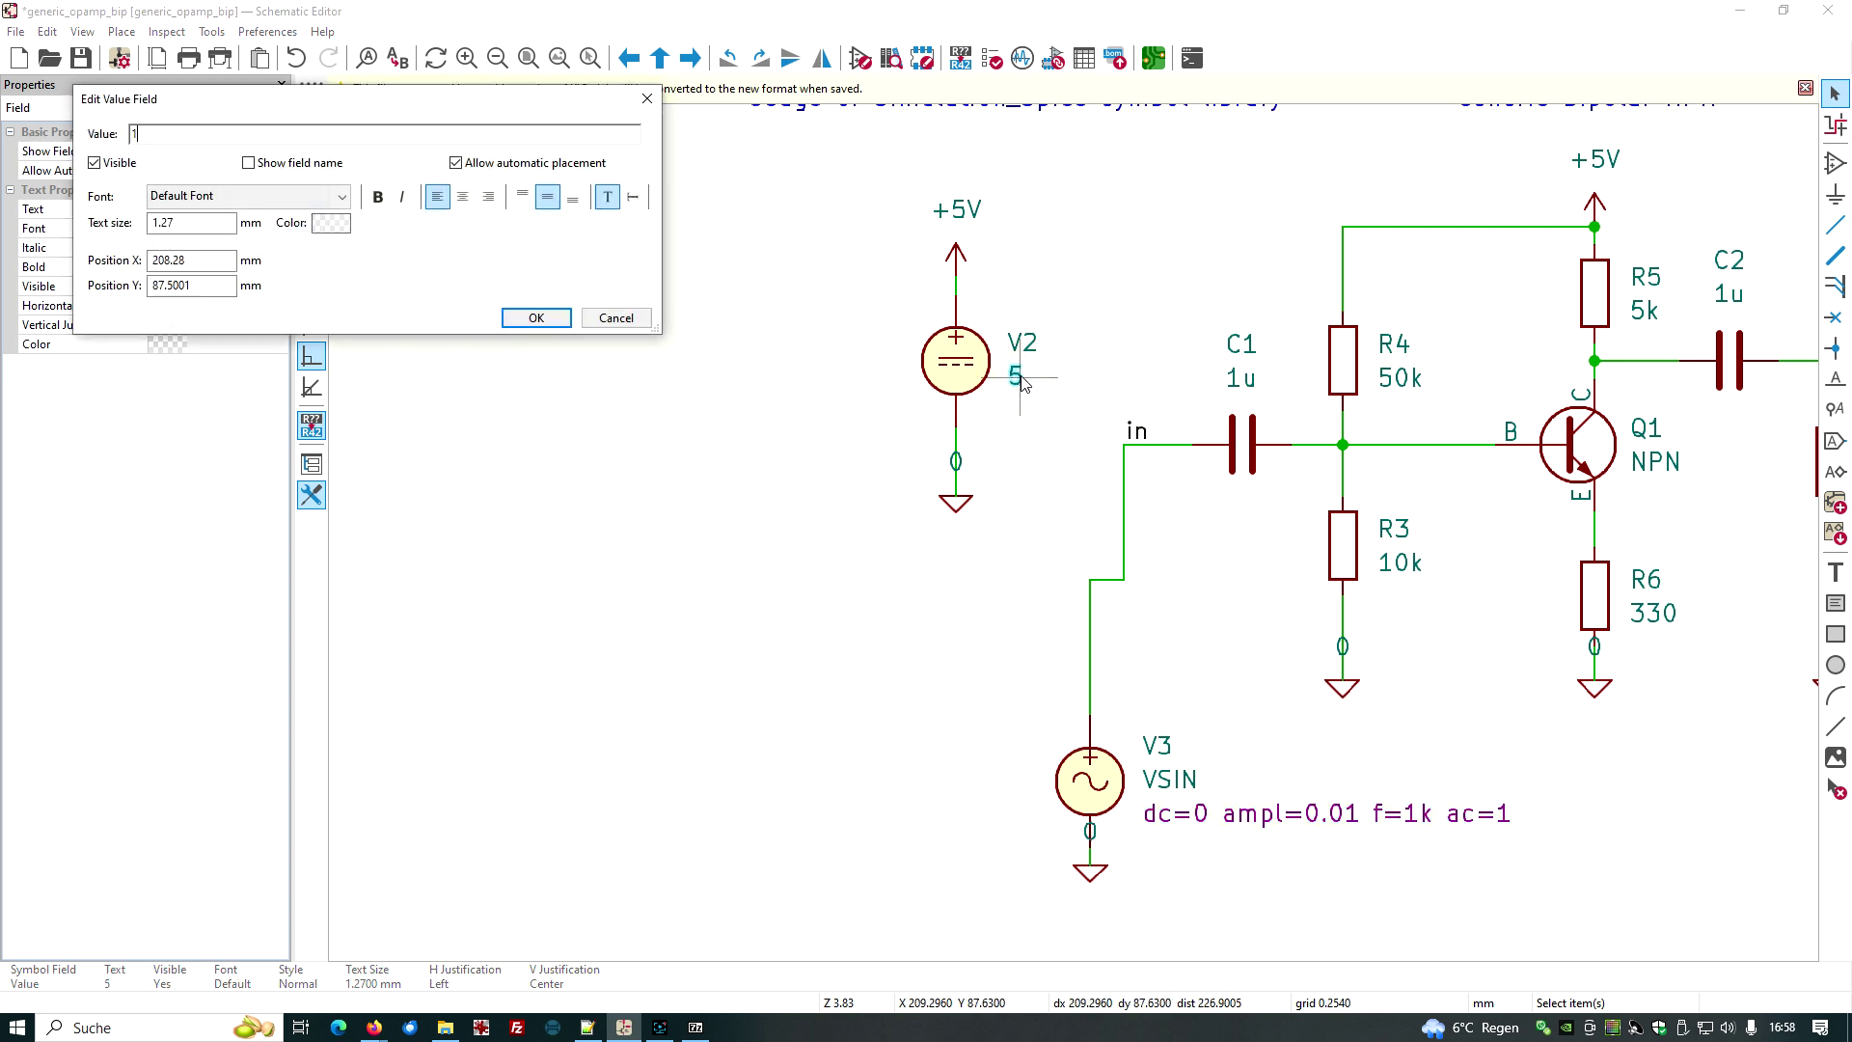
text(12)
click(538, 317)
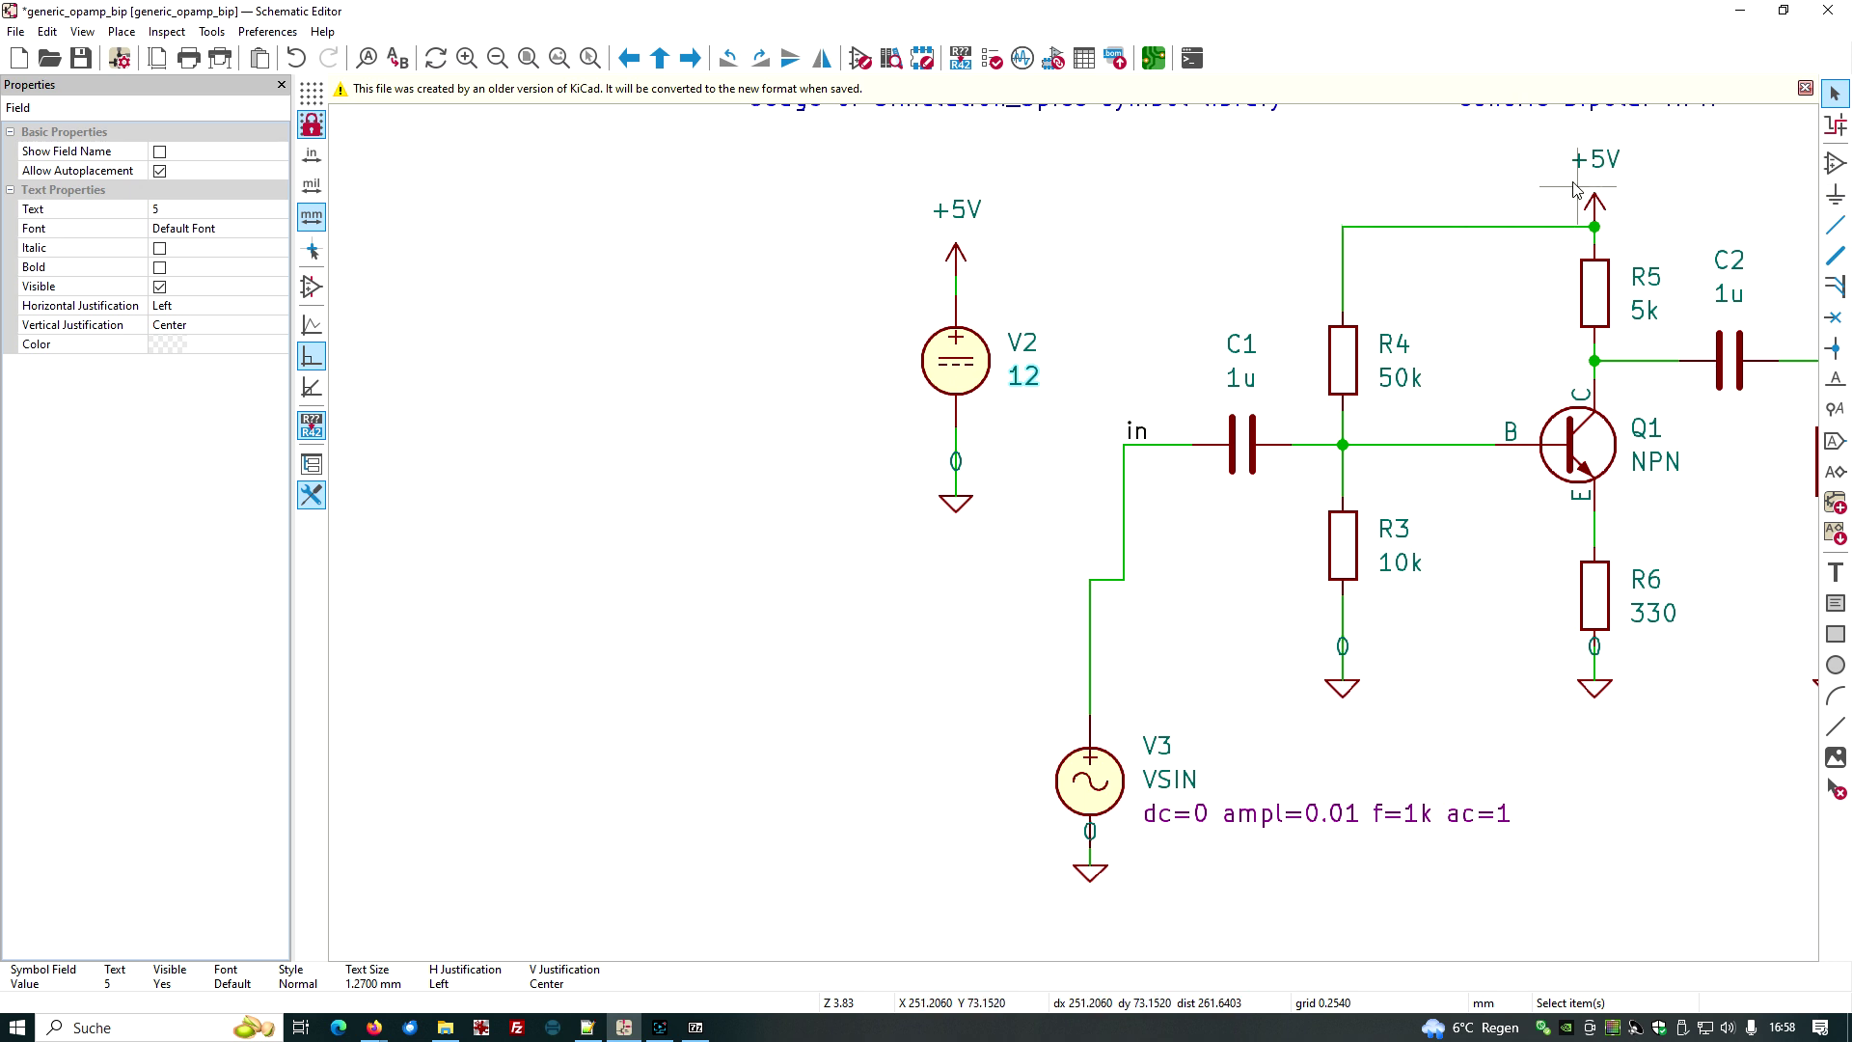
Step: Delete the +5V power symbols above R5 and above V2
drag(1555, 138, 1648, 244)
key(Delete)
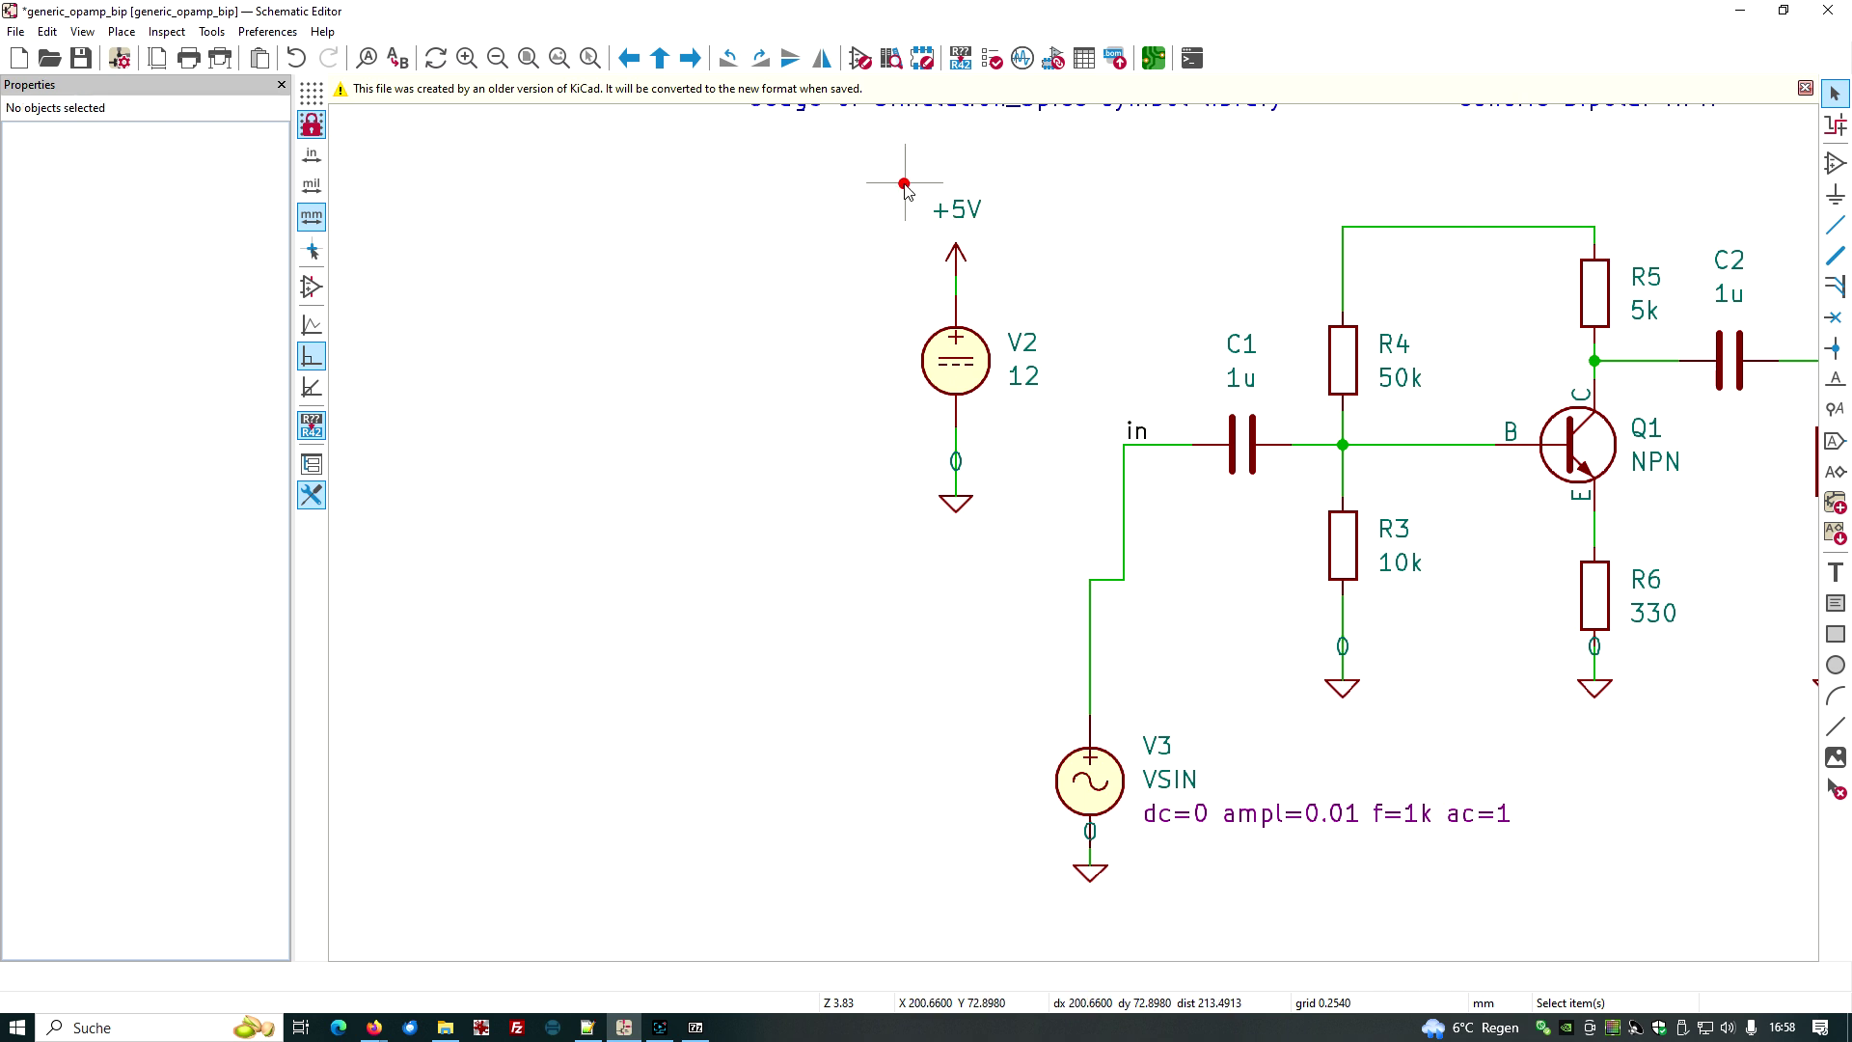
drag(881, 177, 1032, 236)
key(Delete)
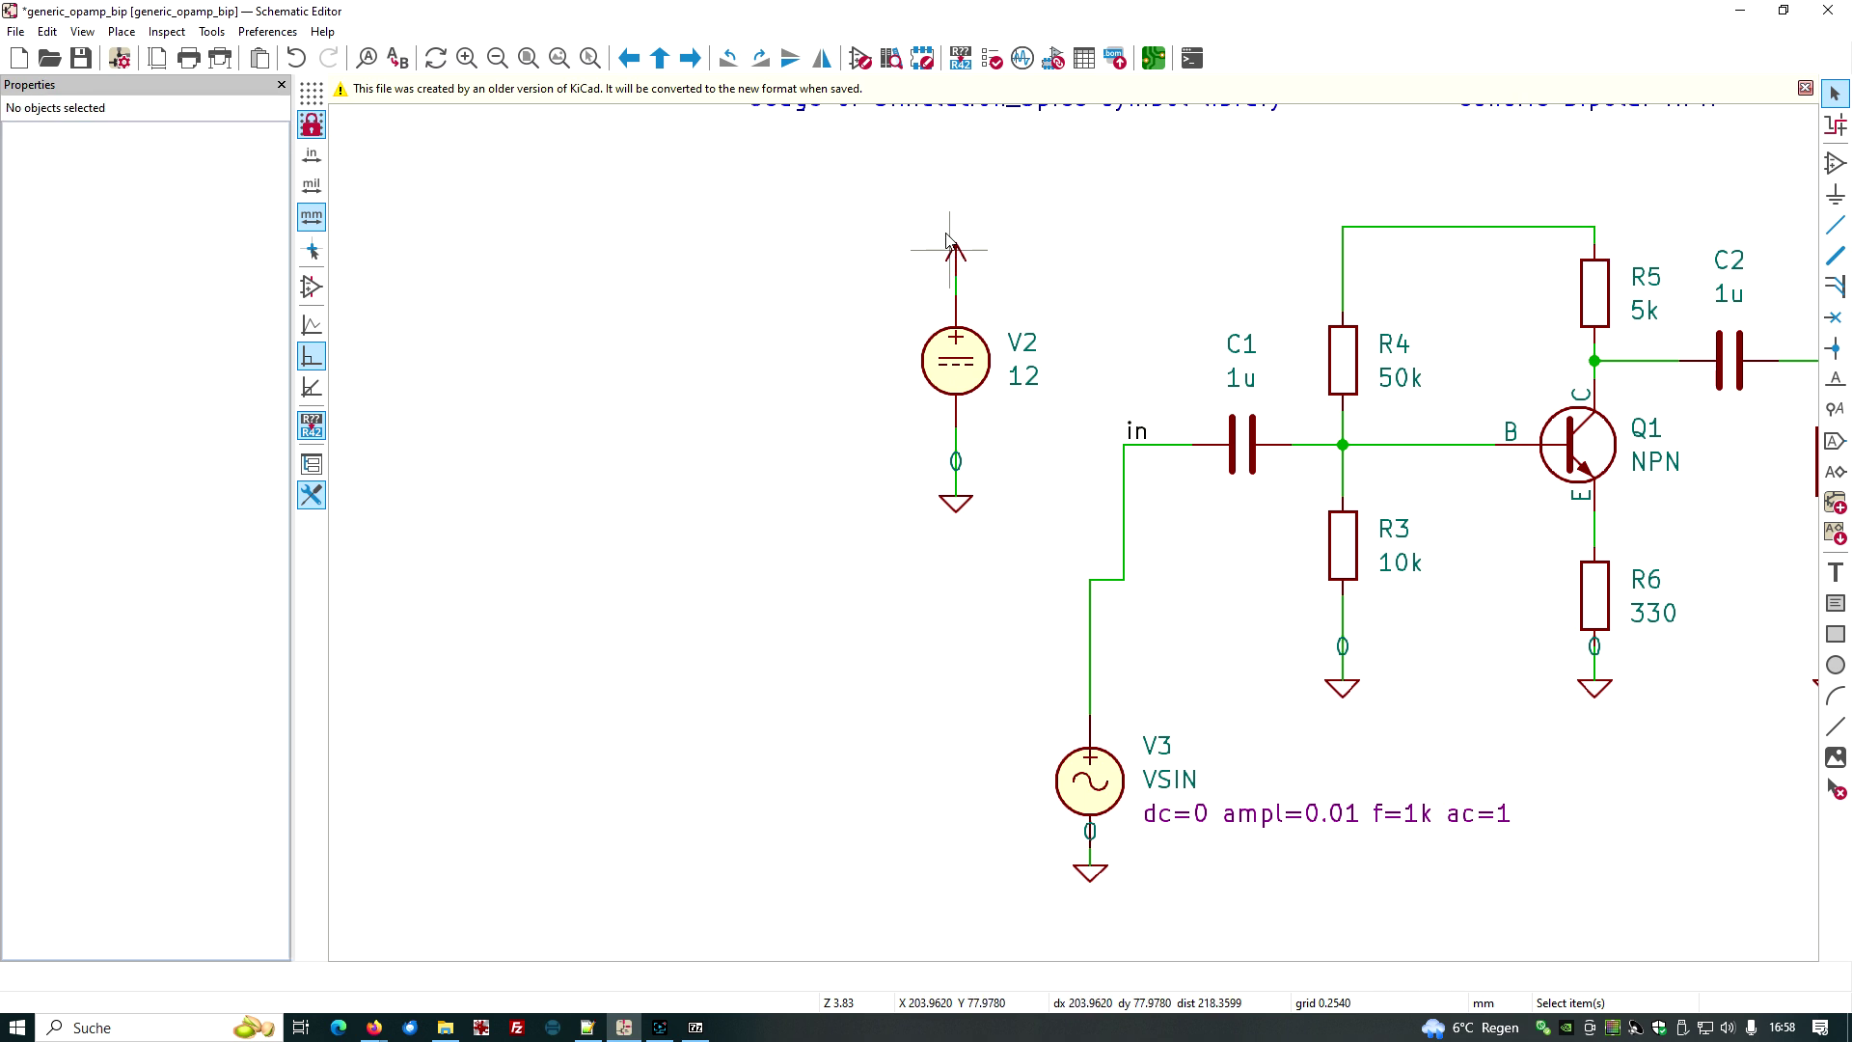
click(958, 251)
key(Delete)
Step: Draw a wire from the rail corner above R4 to V2's top pin
click(1836, 225)
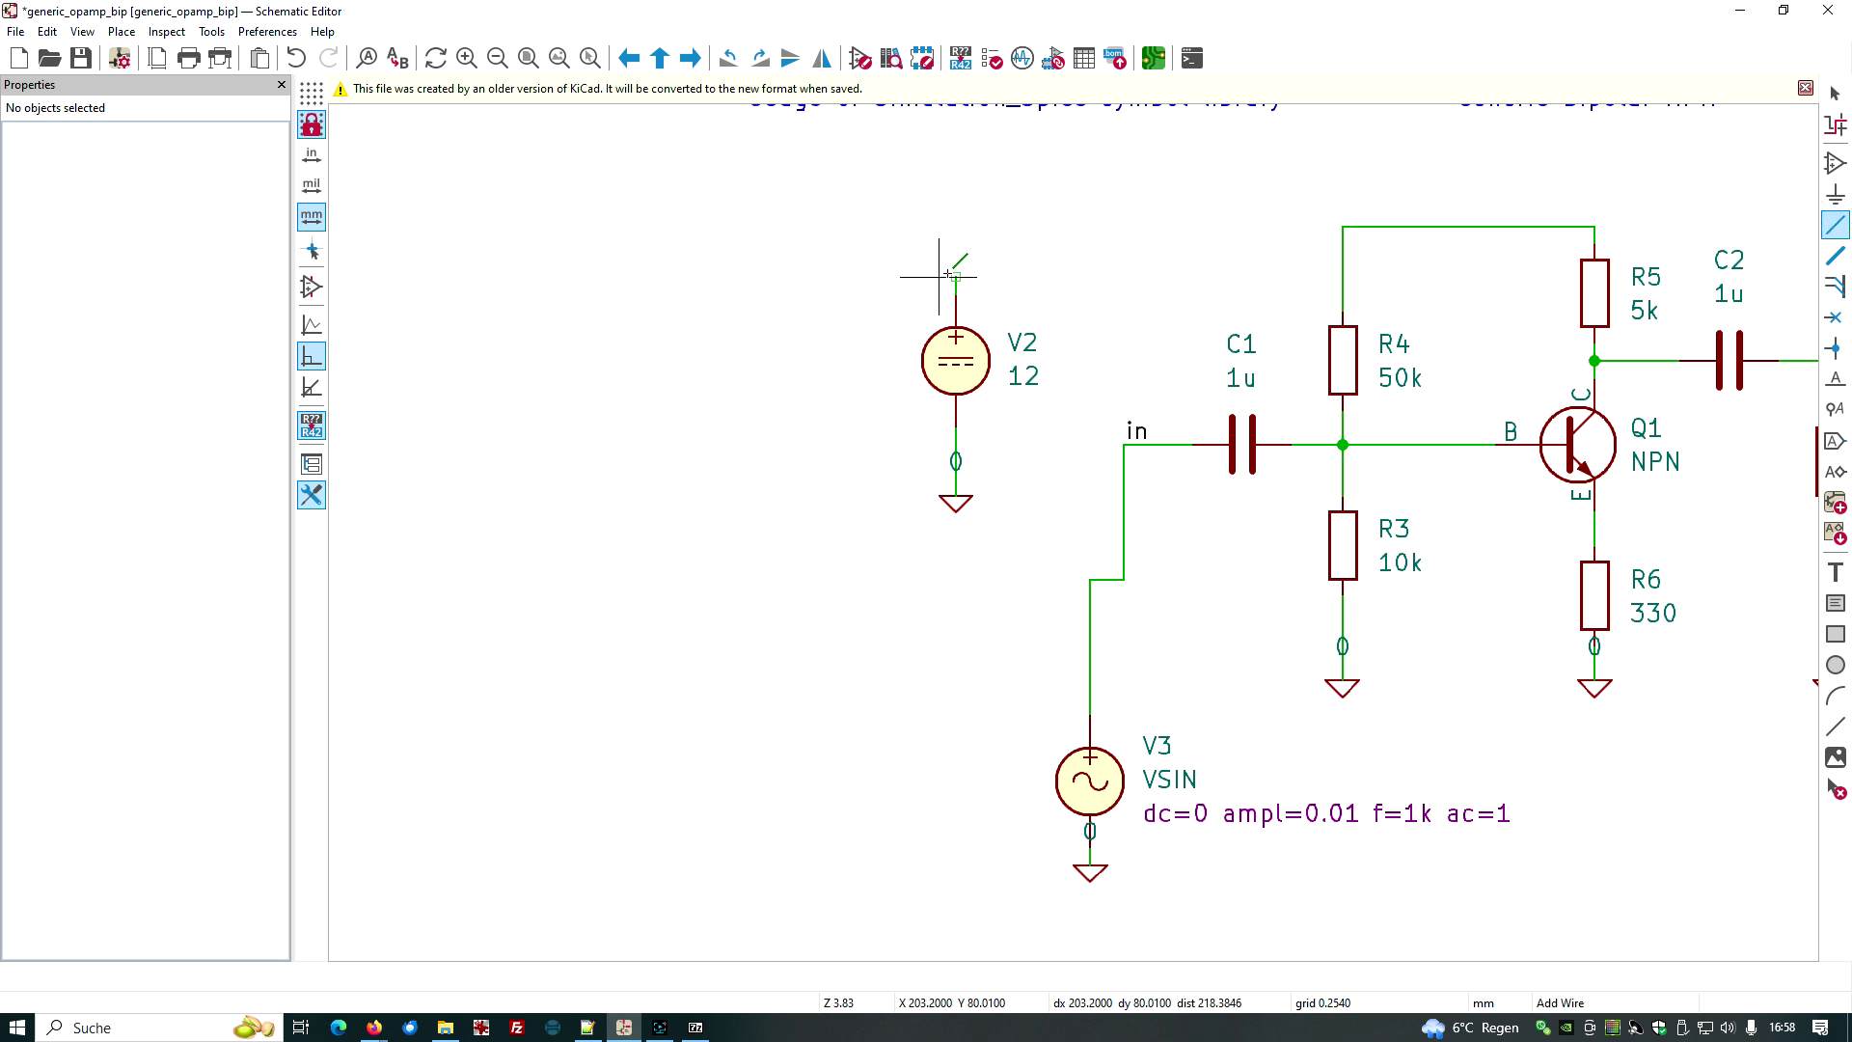
click(1343, 226)
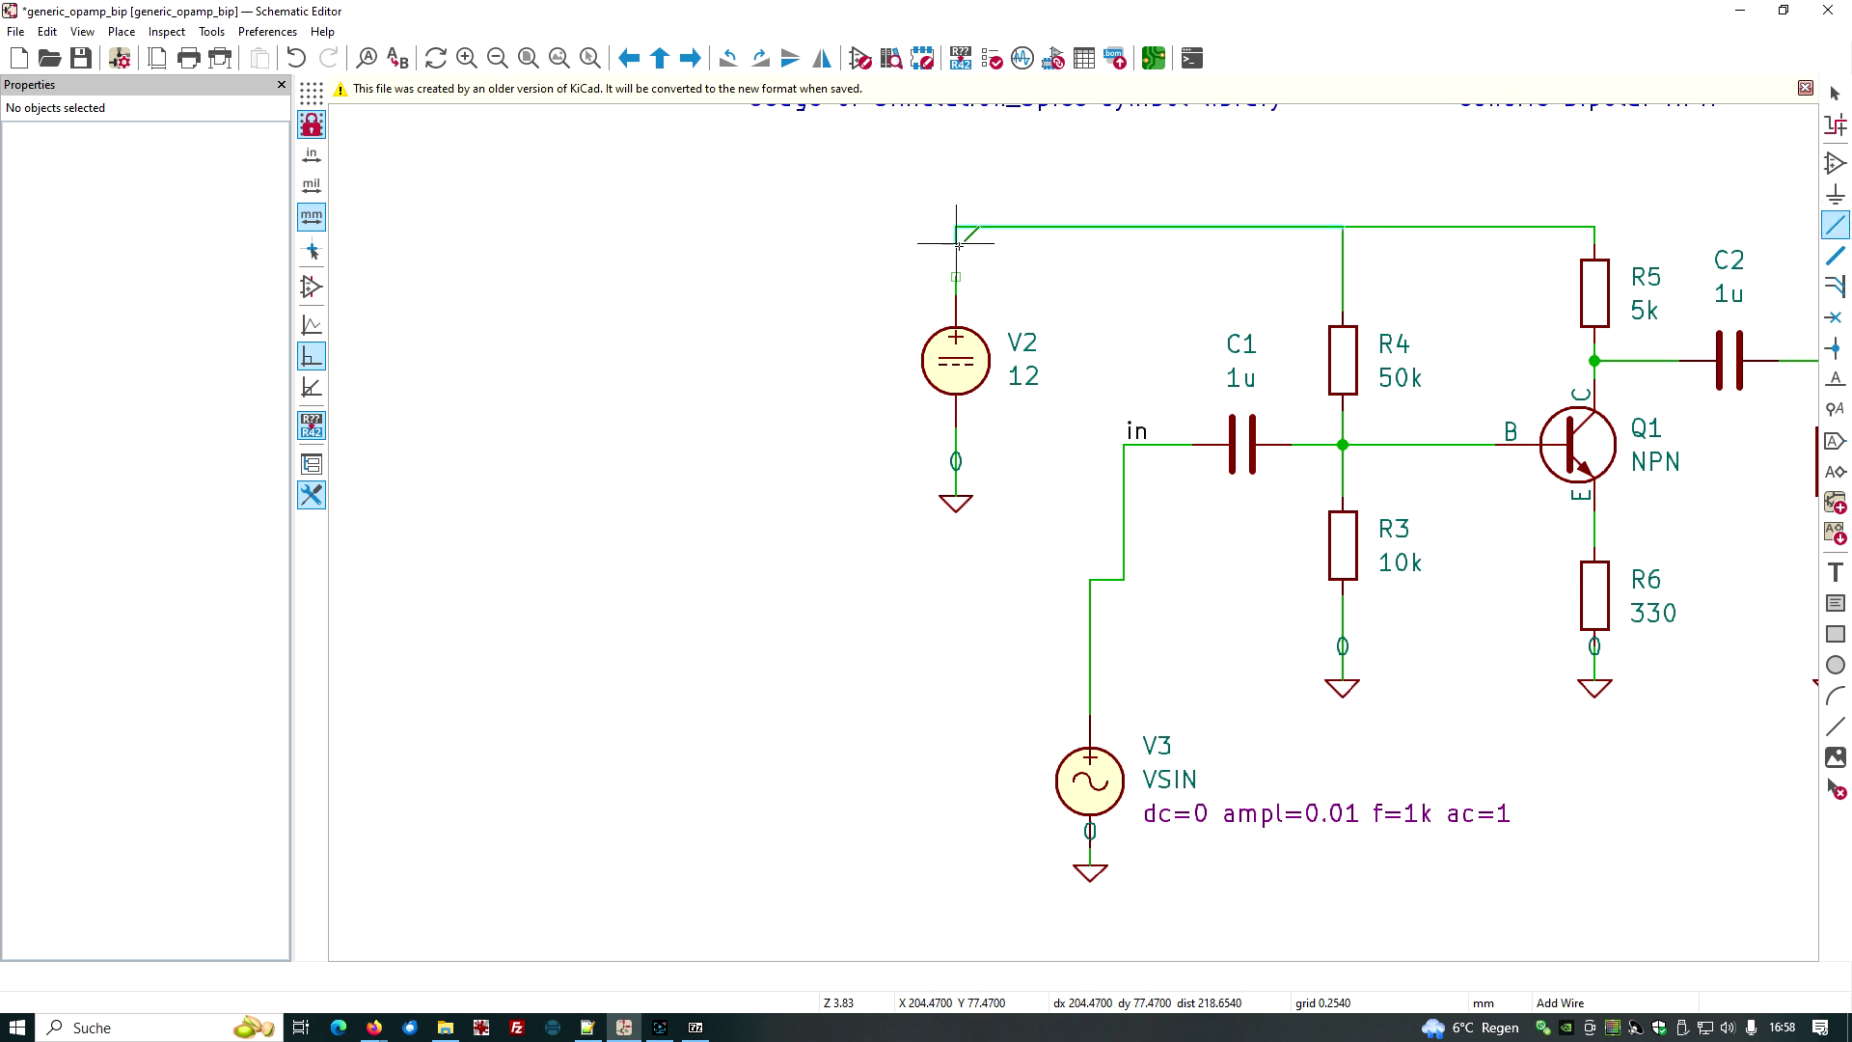
click(955, 278)
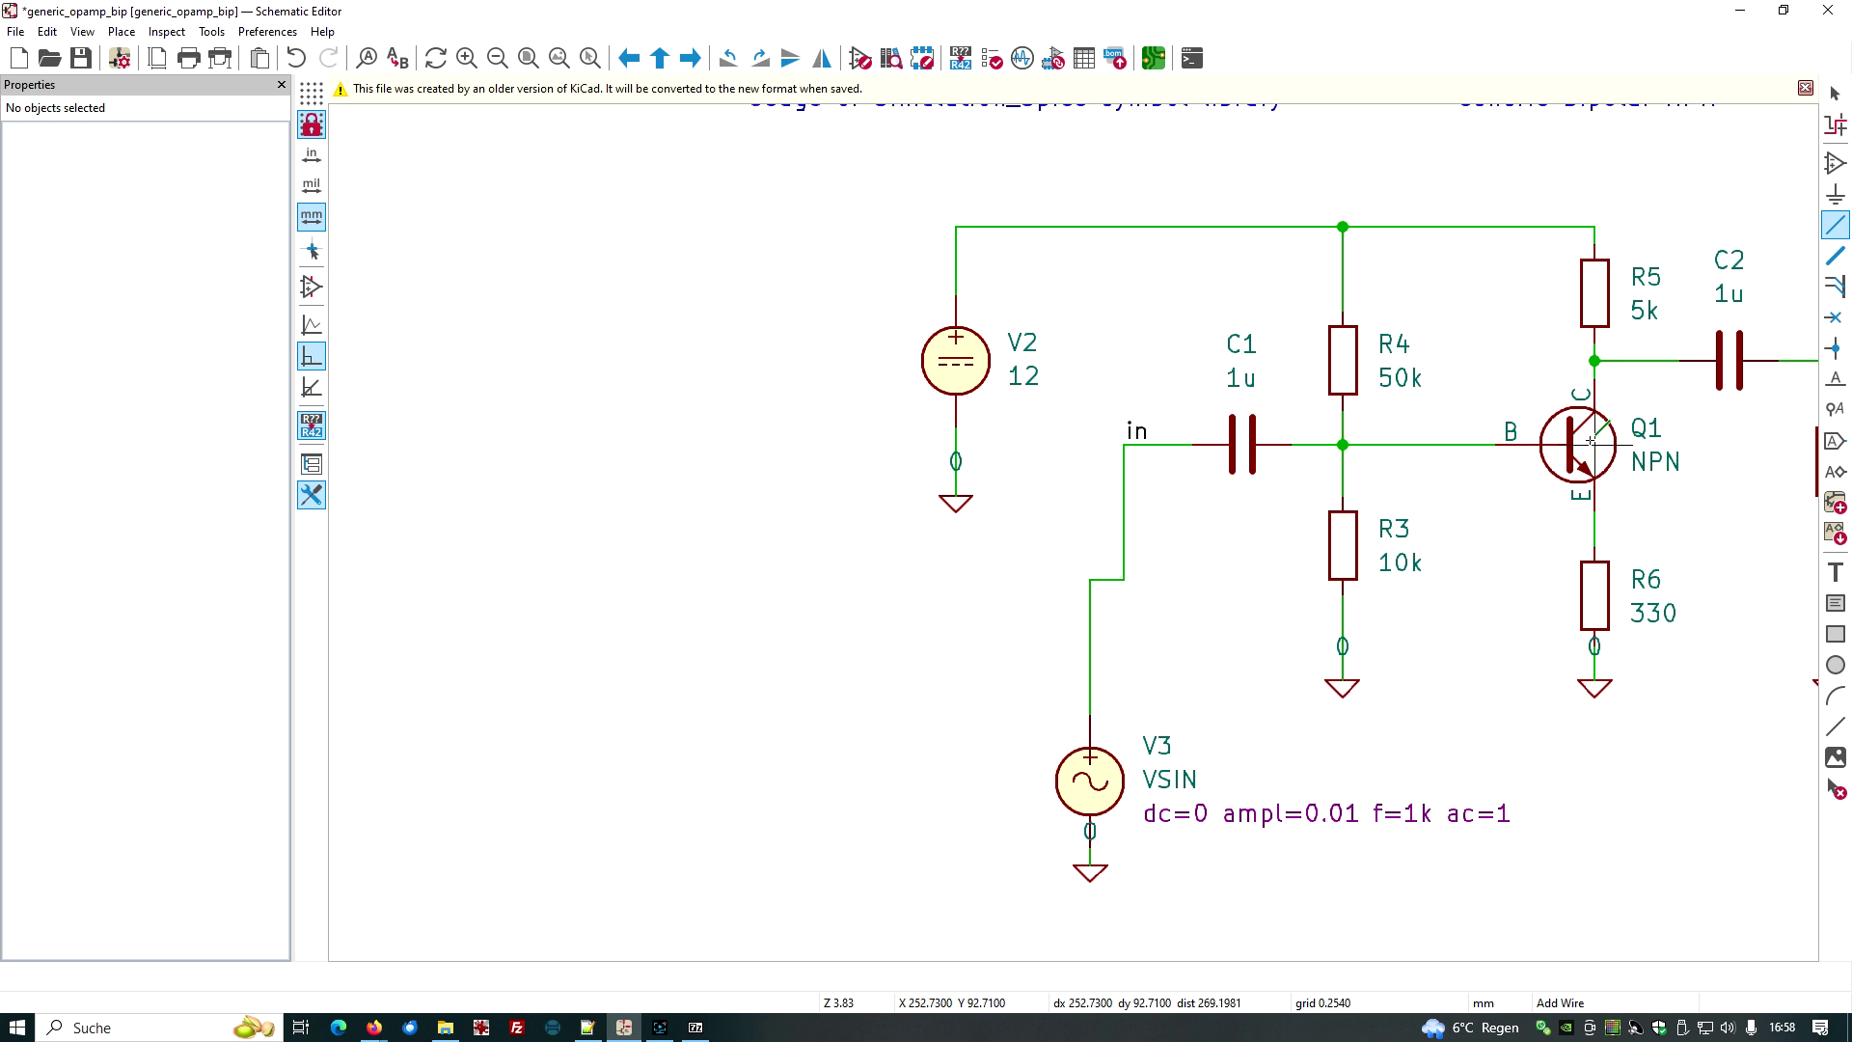
click(1834, 93)
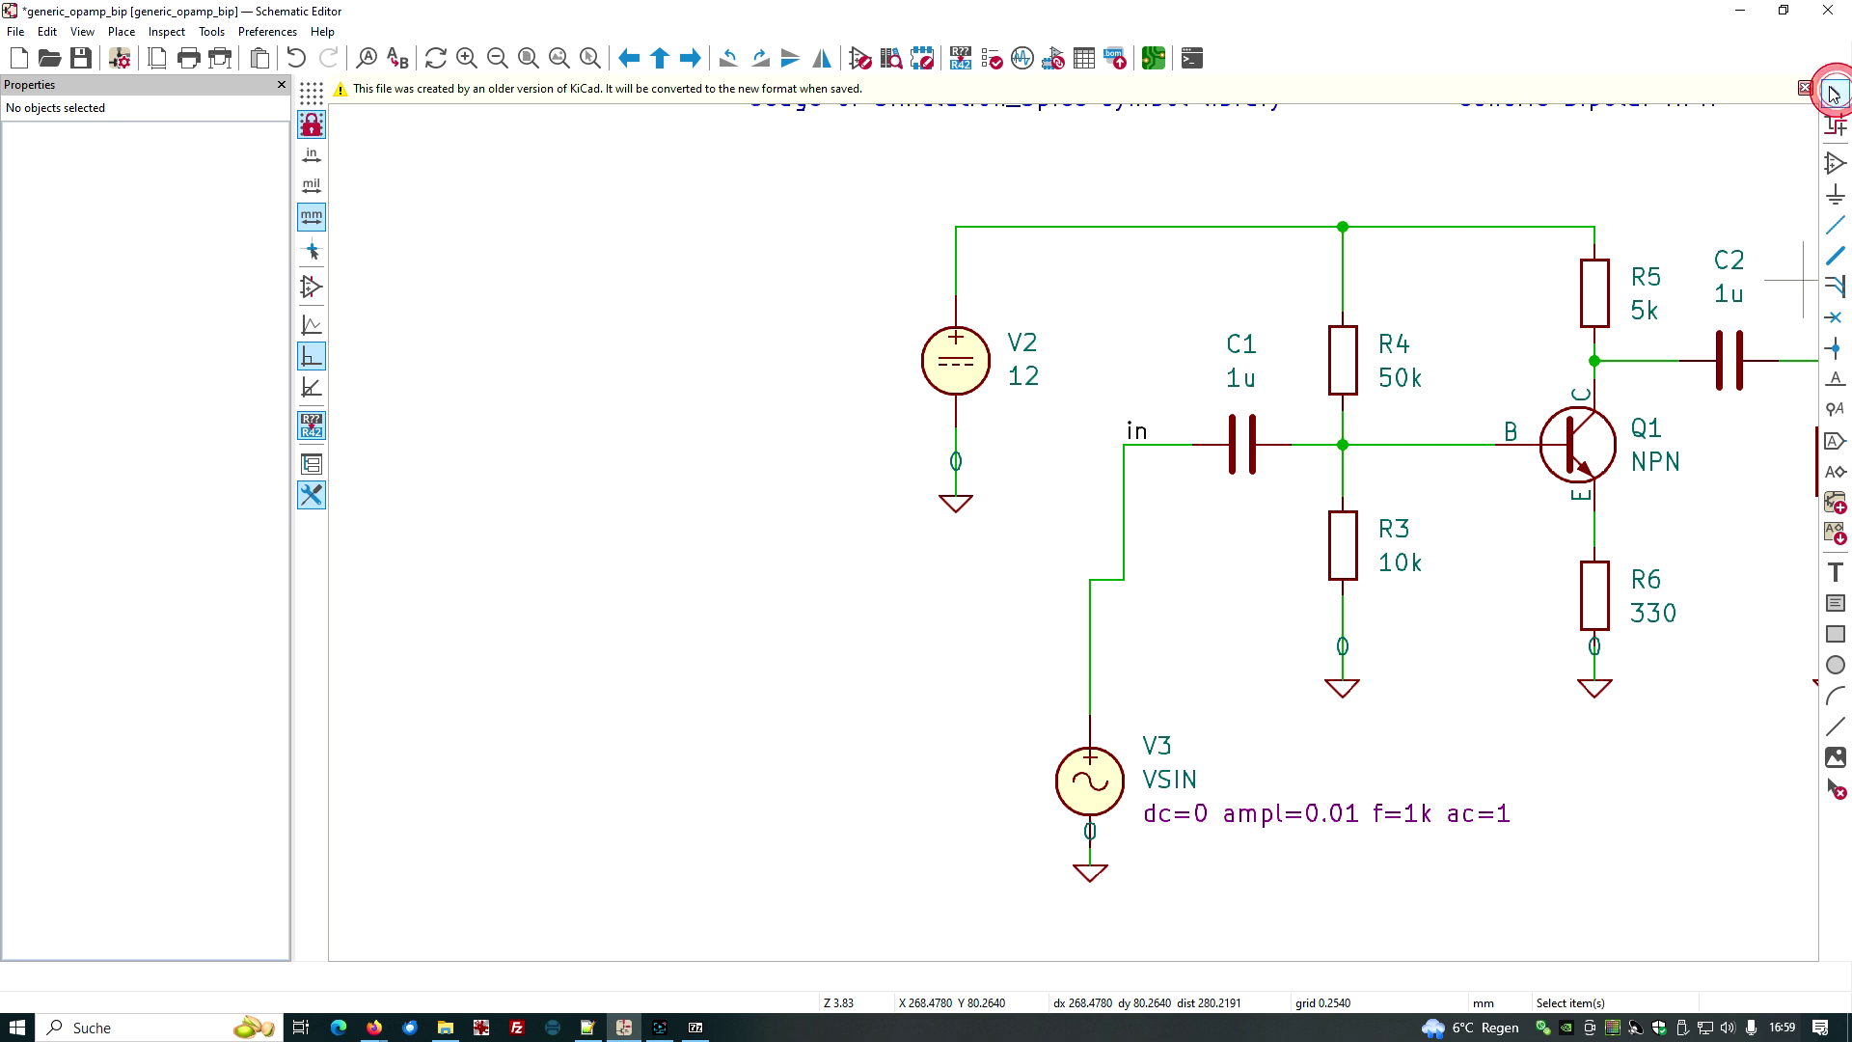
Step: Delete generic NPN Q1 and place a BC546 symbol from the library in its position
click(1599, 450)
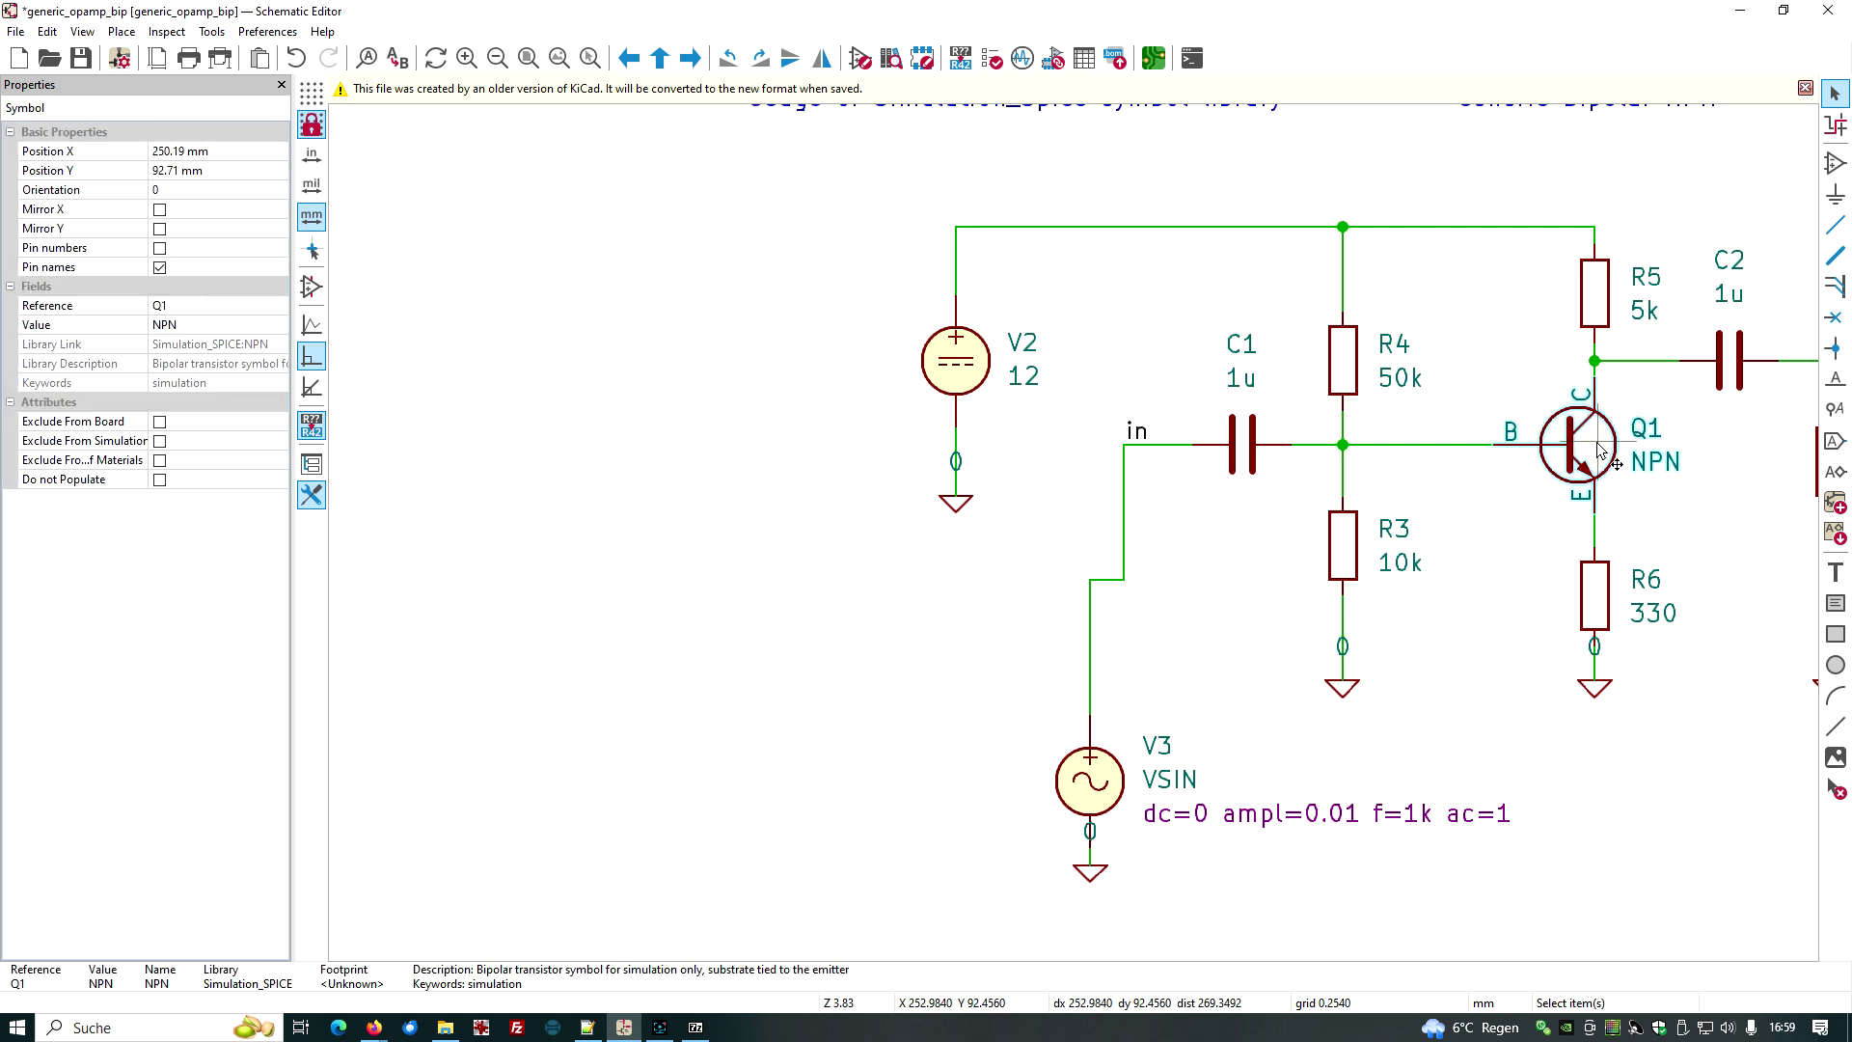
key(Delete)
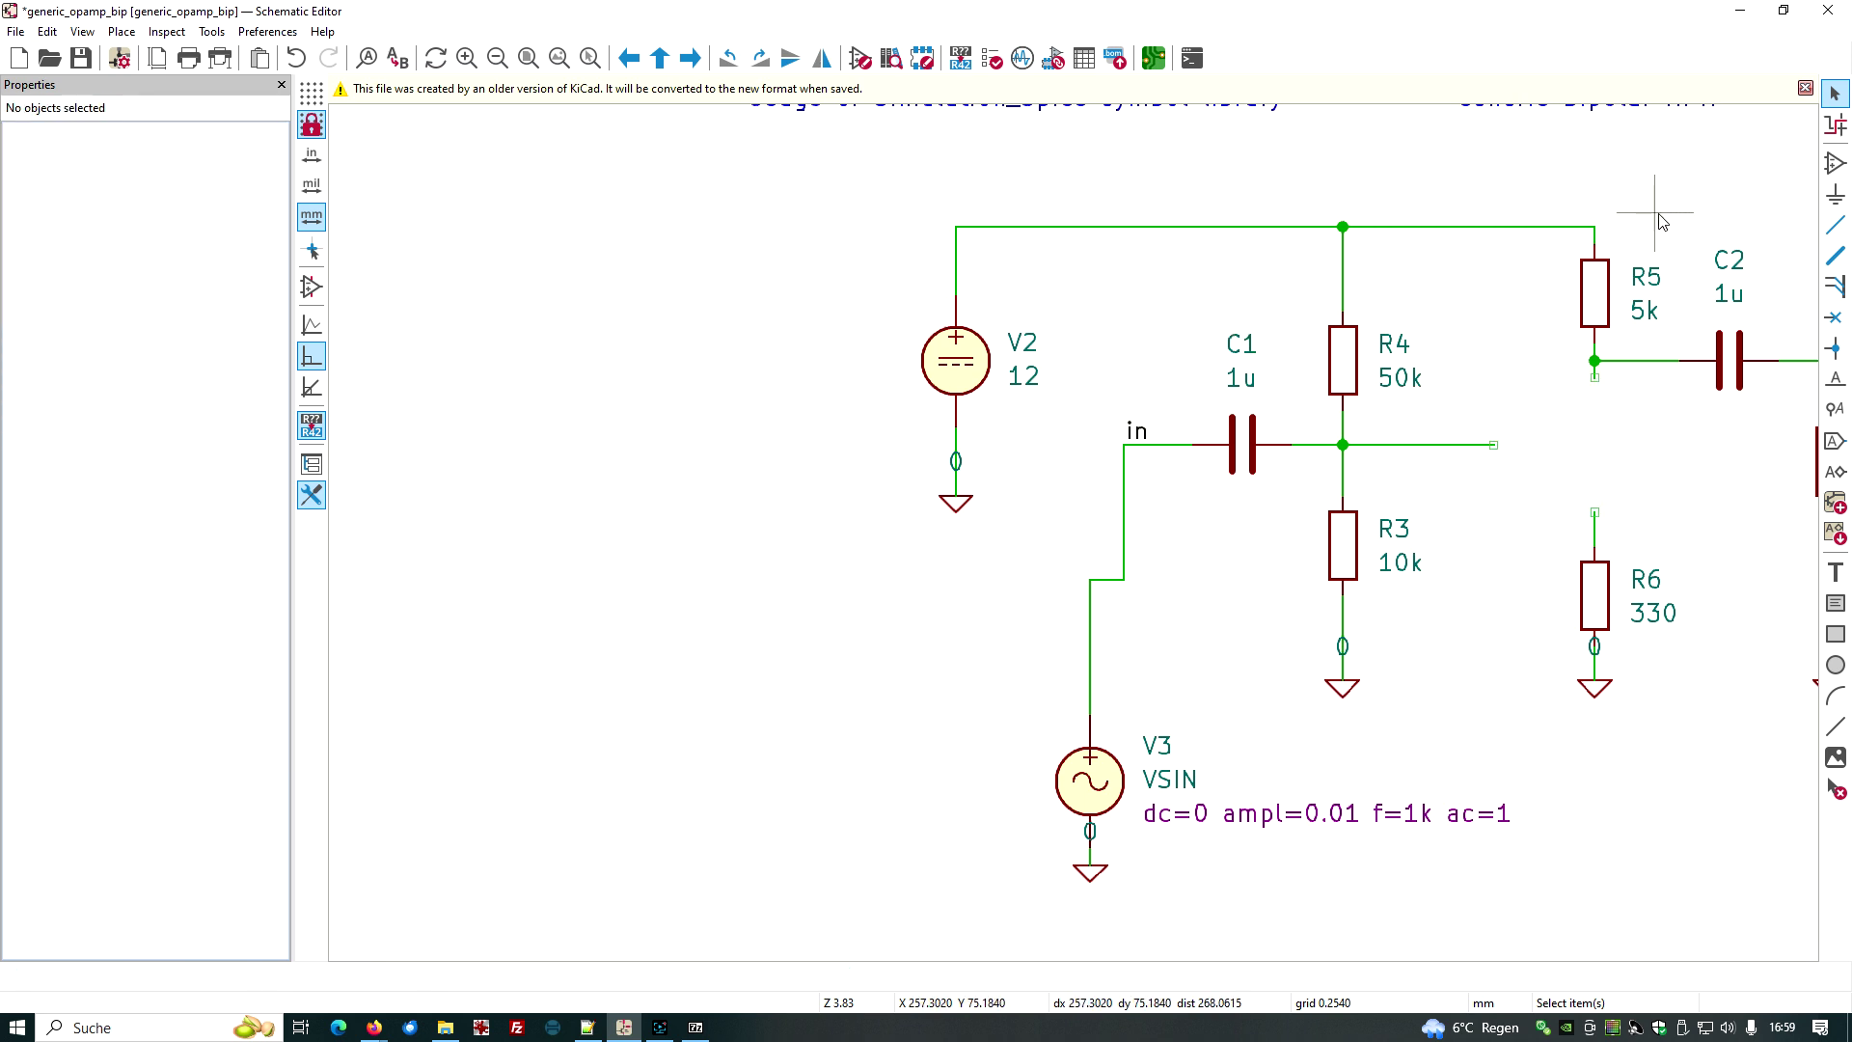
click(1836, 163)
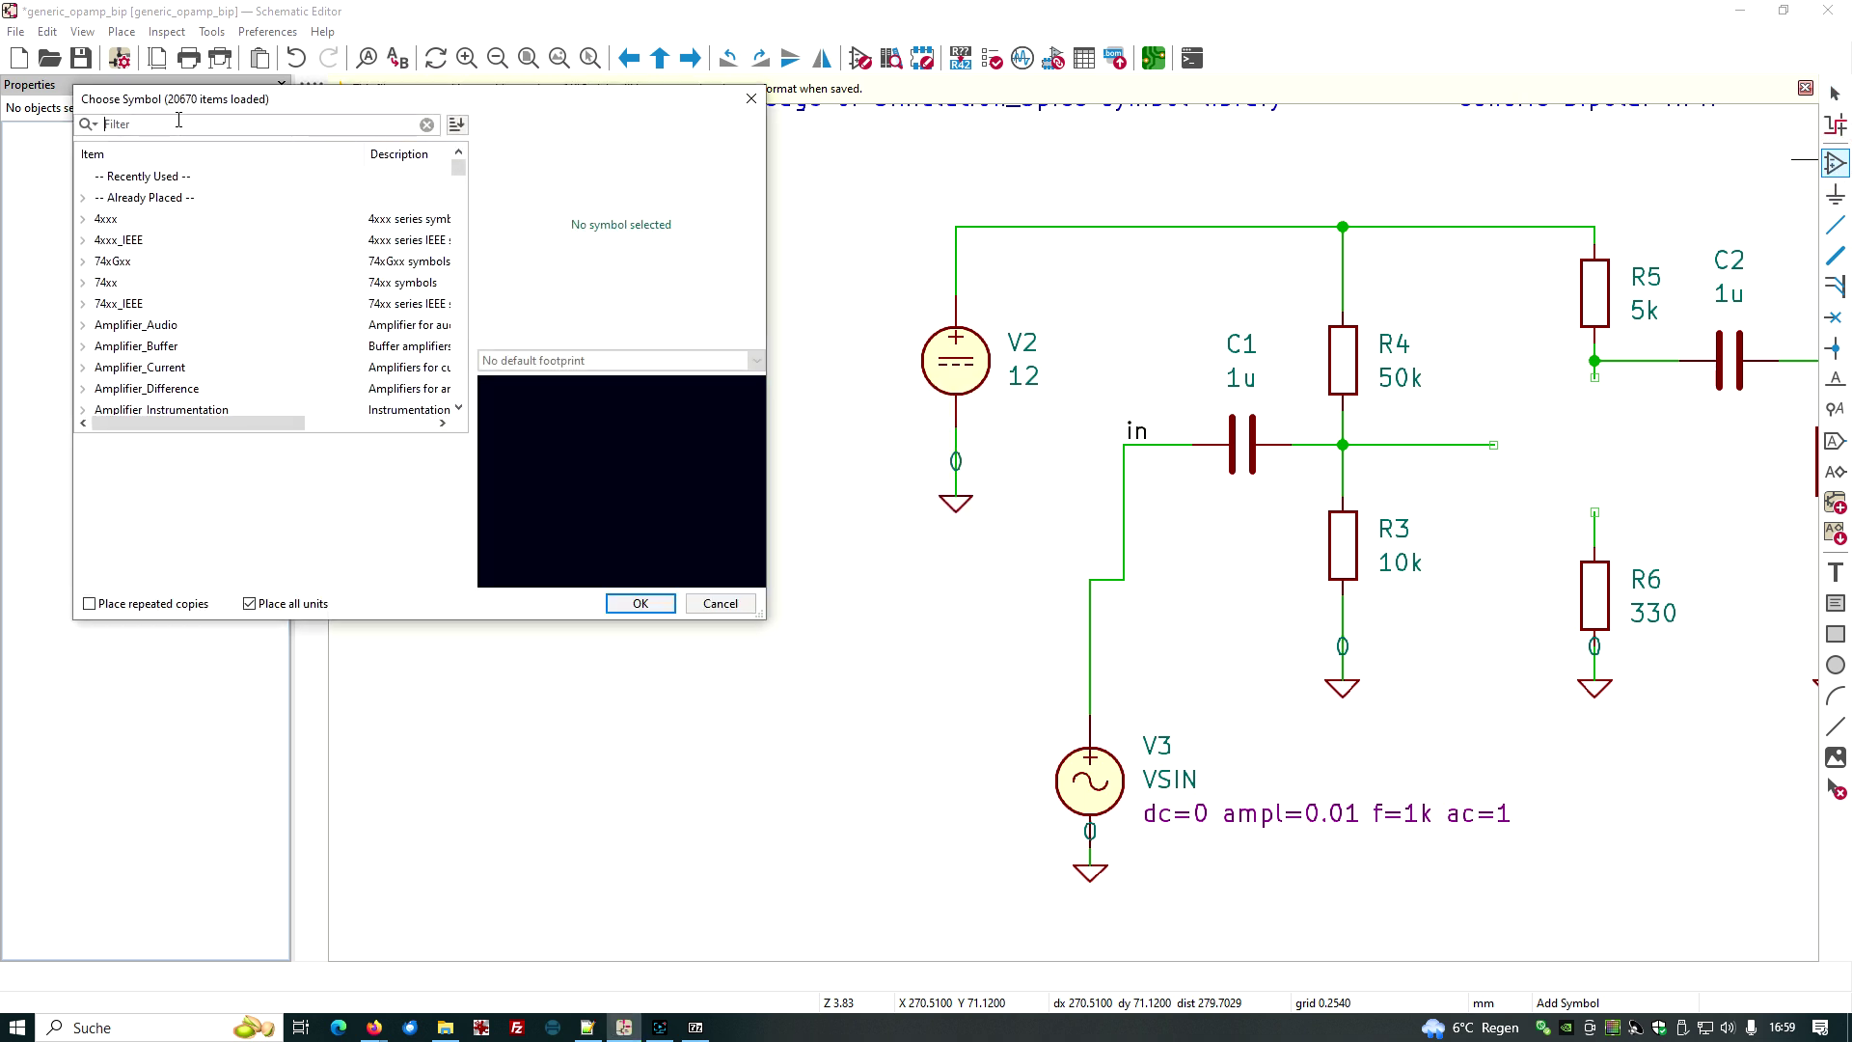
text(bc54)
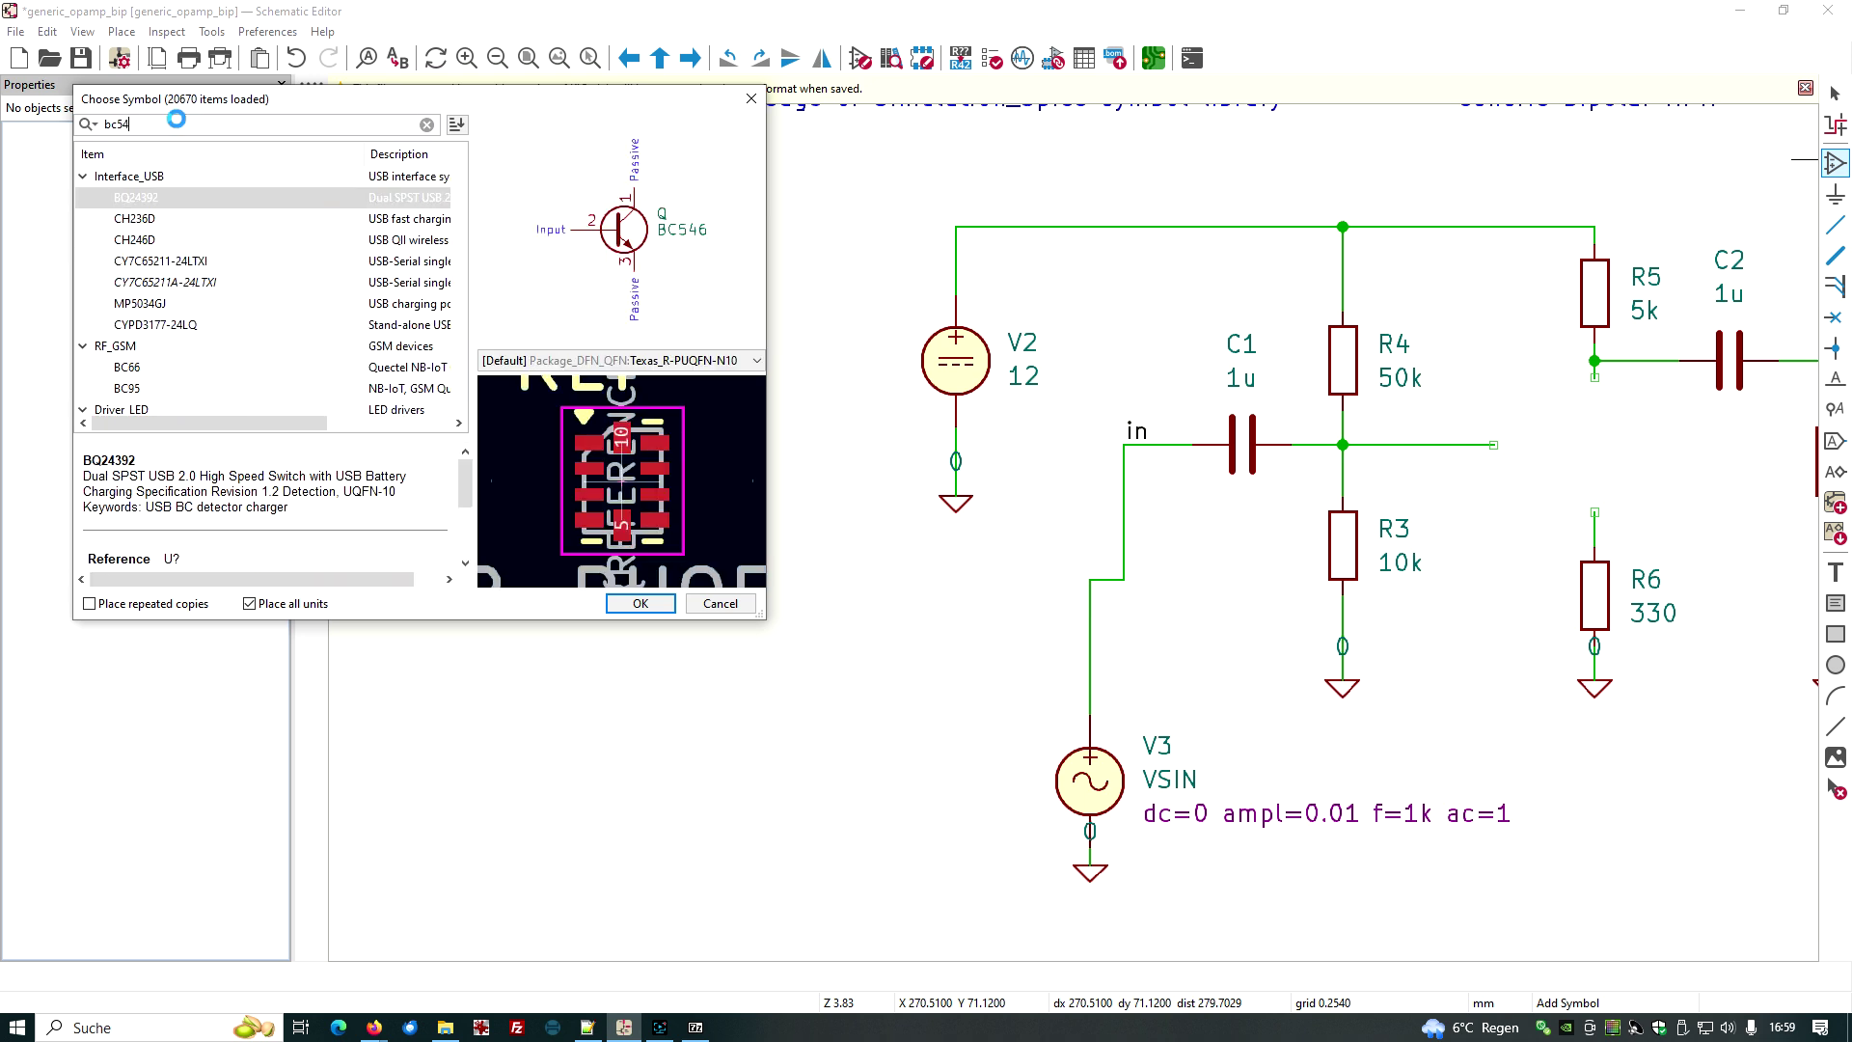
text(6)
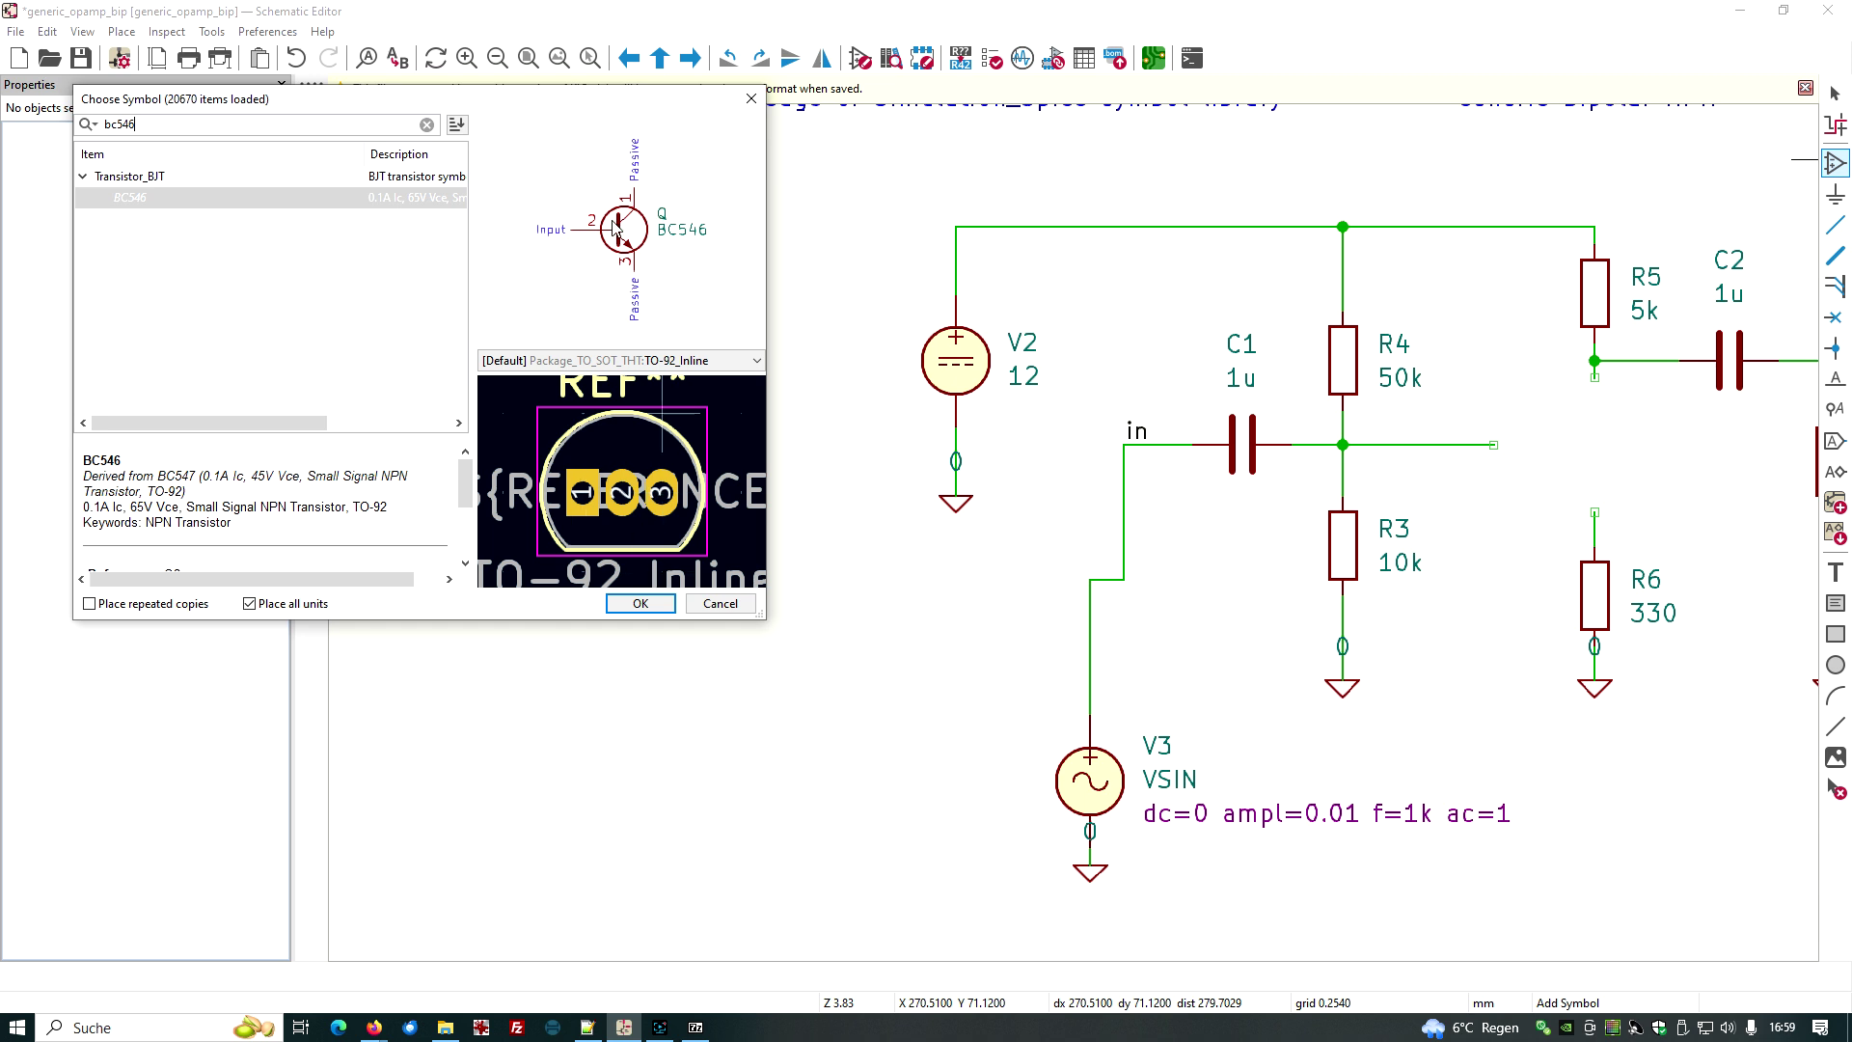
click(641, 603)
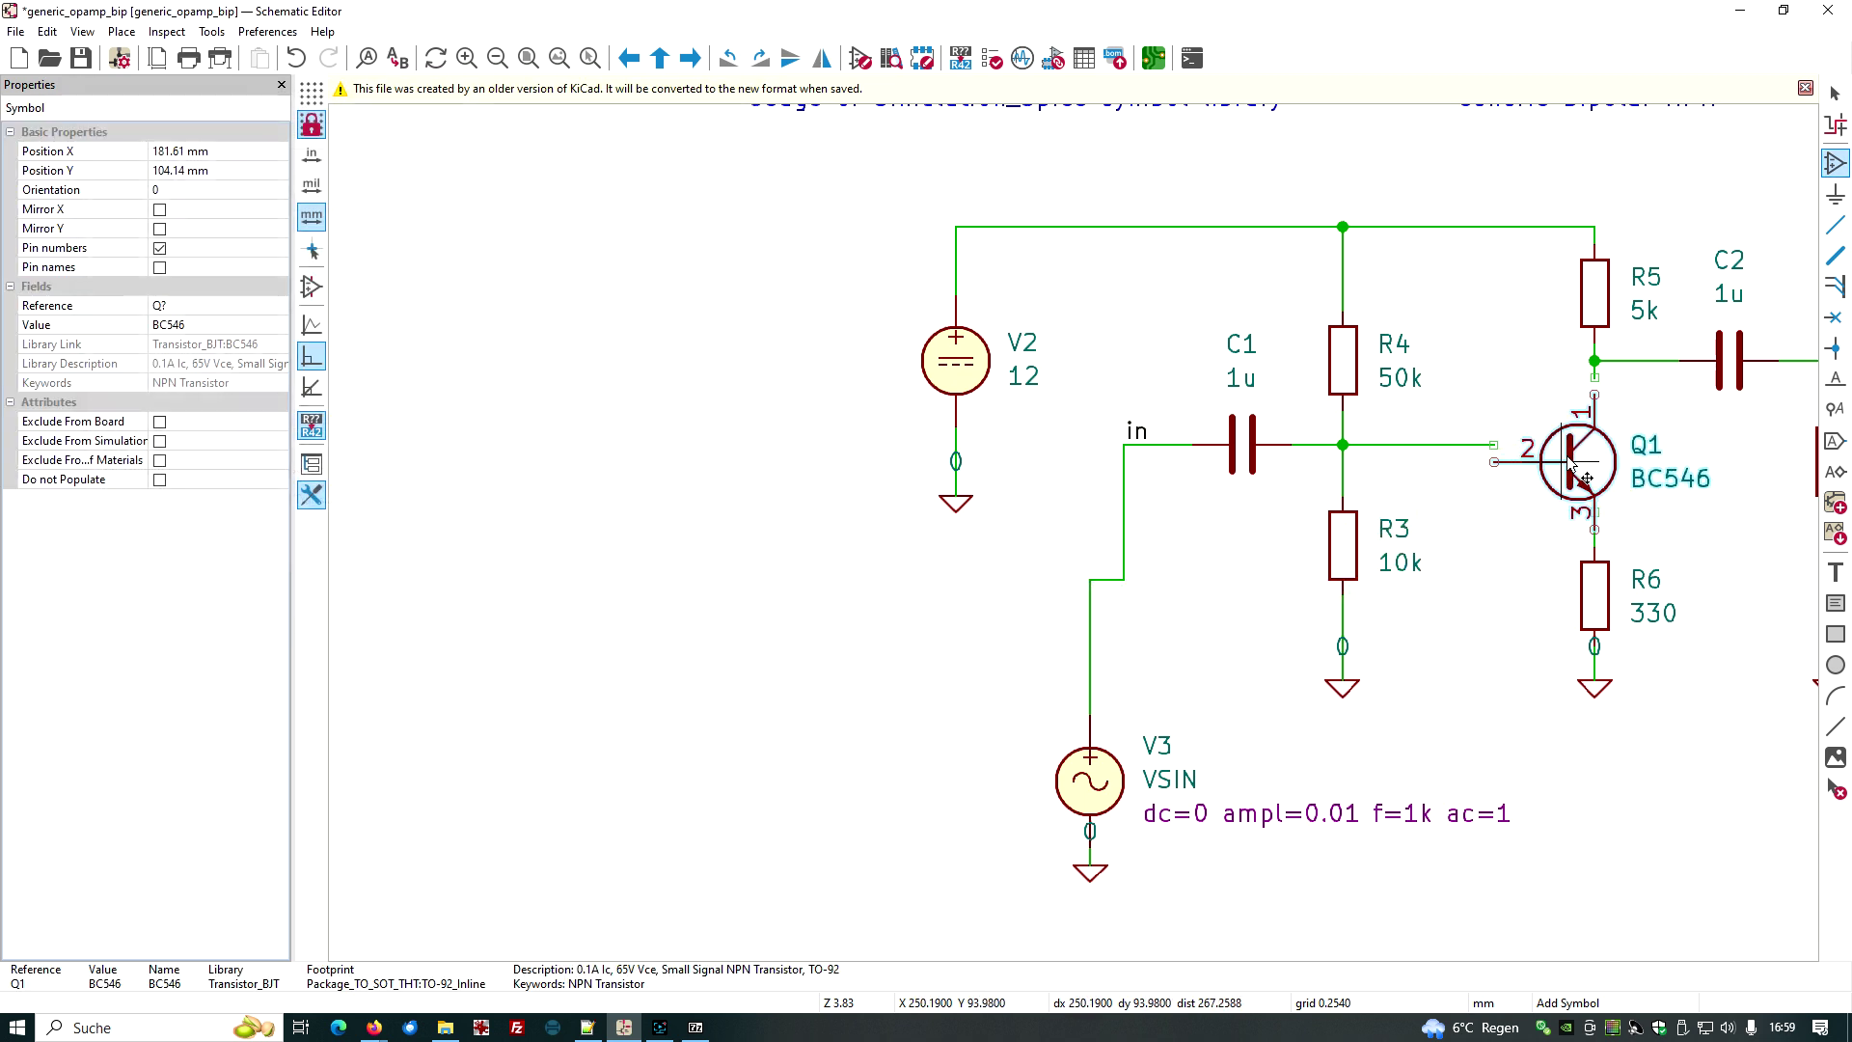
click(1568, 446)
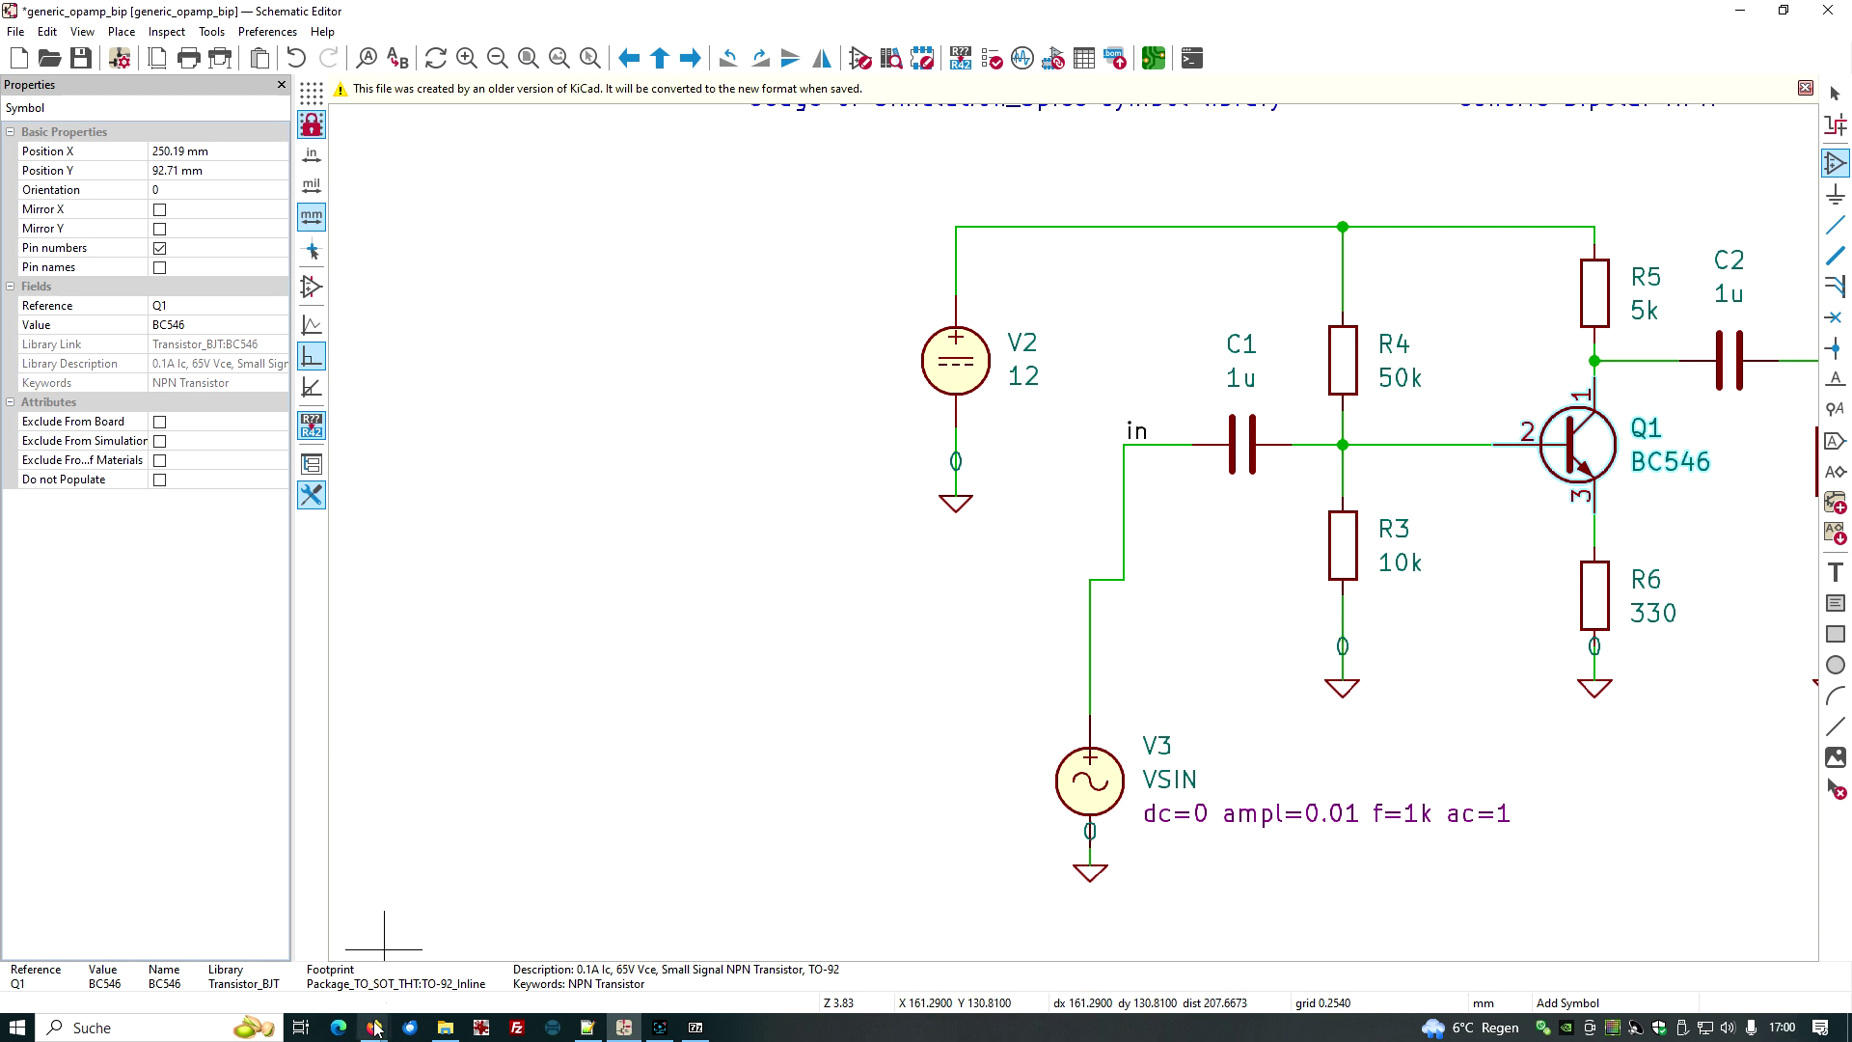
Step: Download basic_models.7z from the ngspice device model parameters page and open it
mouse_move(376, 1032)
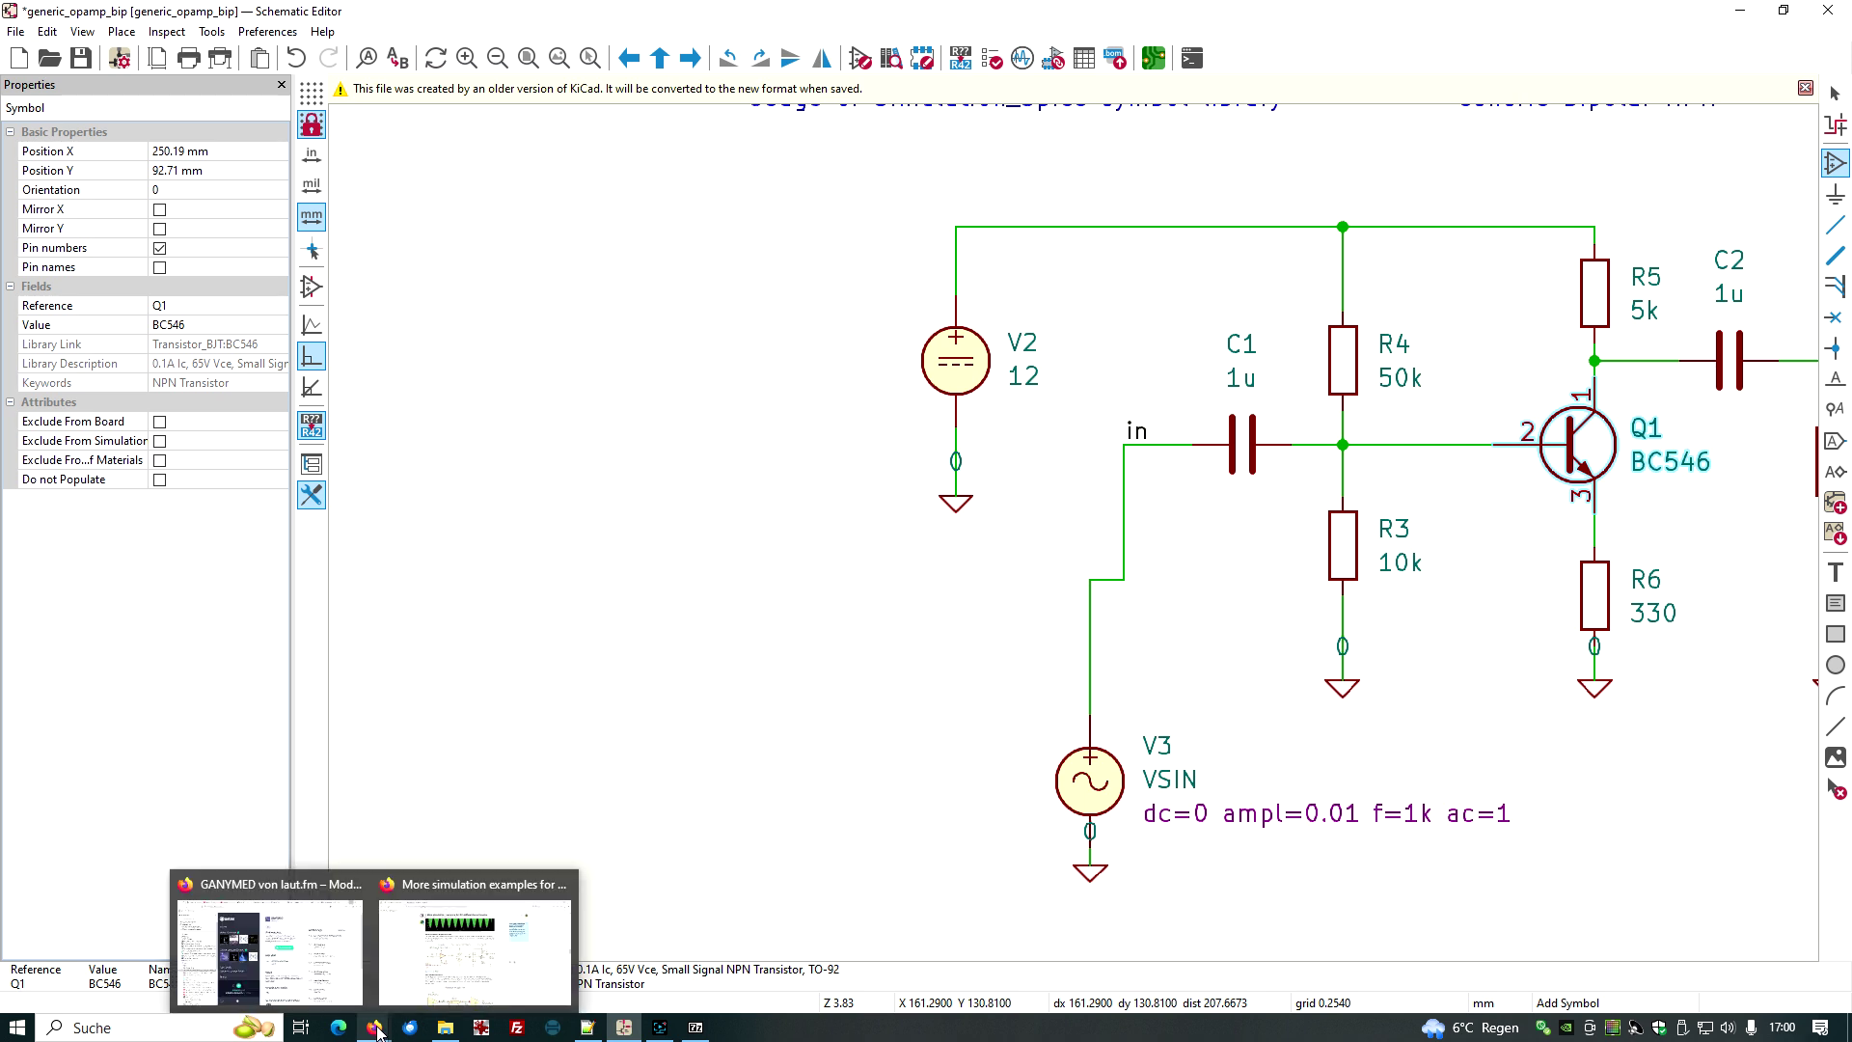
mouse_move(487, 982)
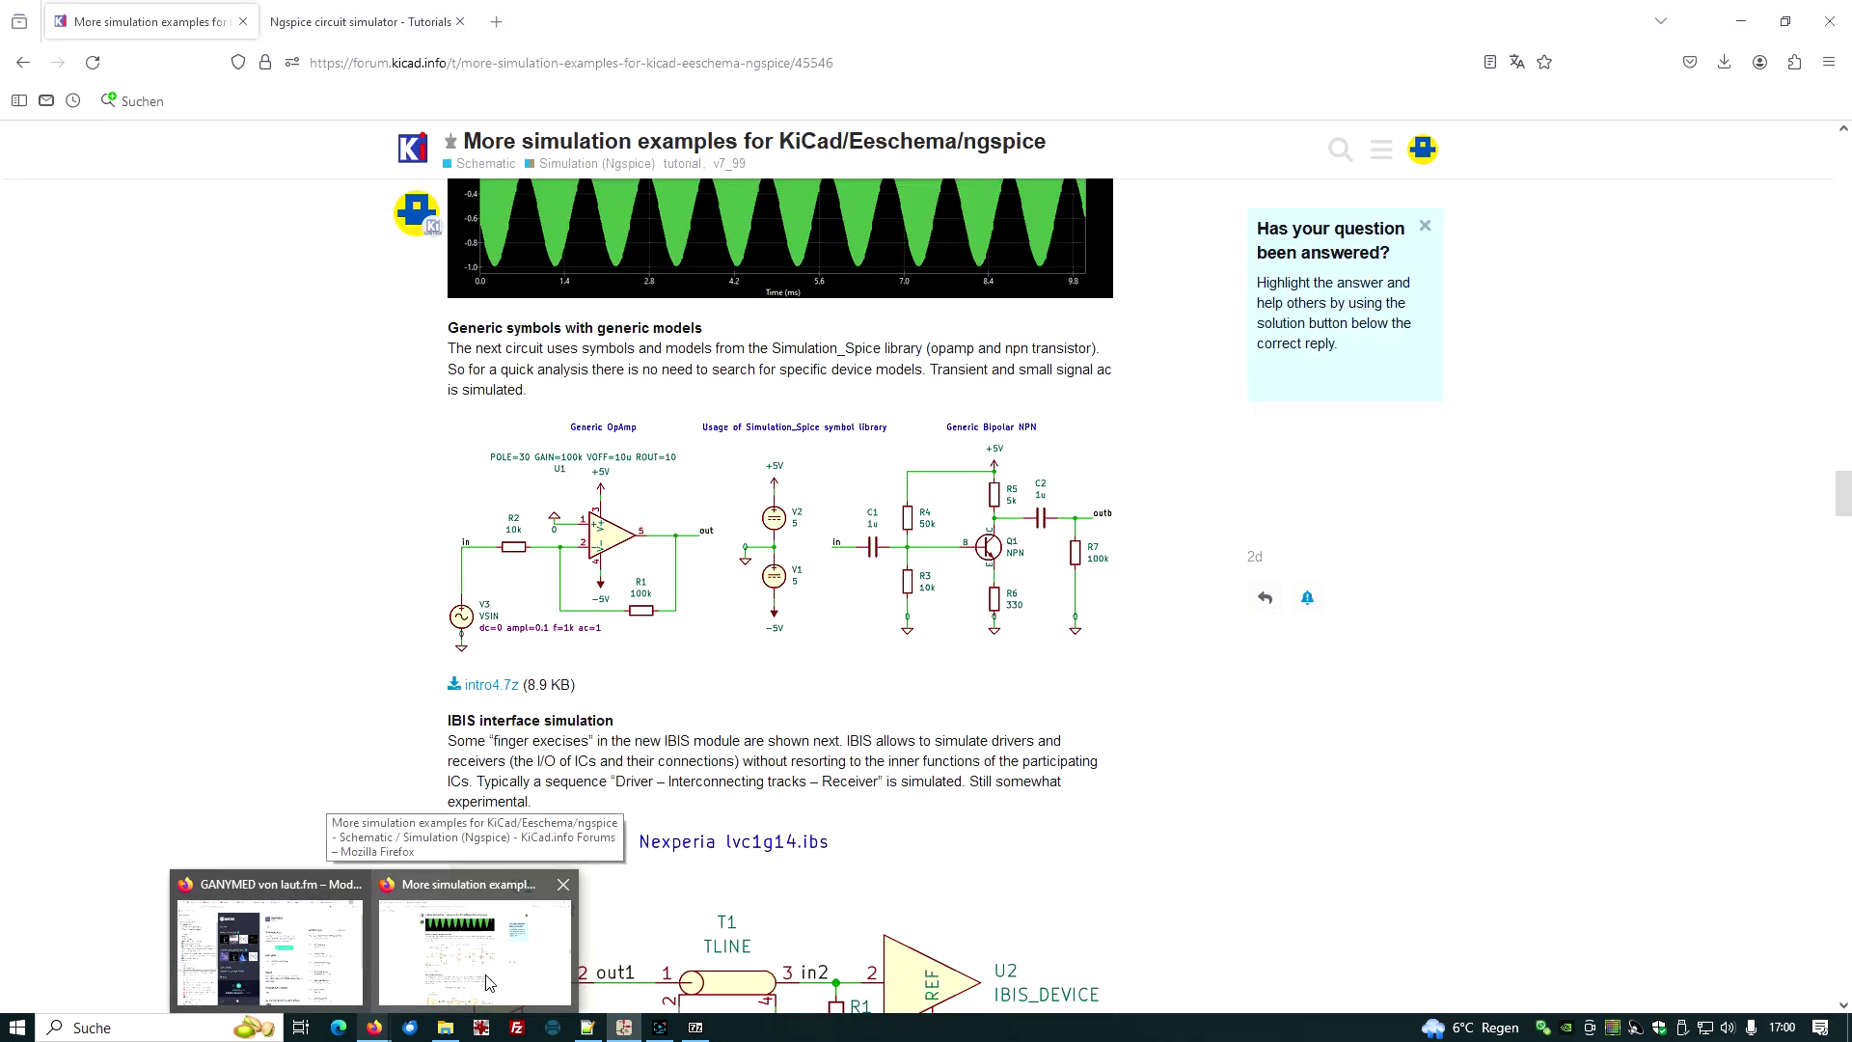
click(488, 982)
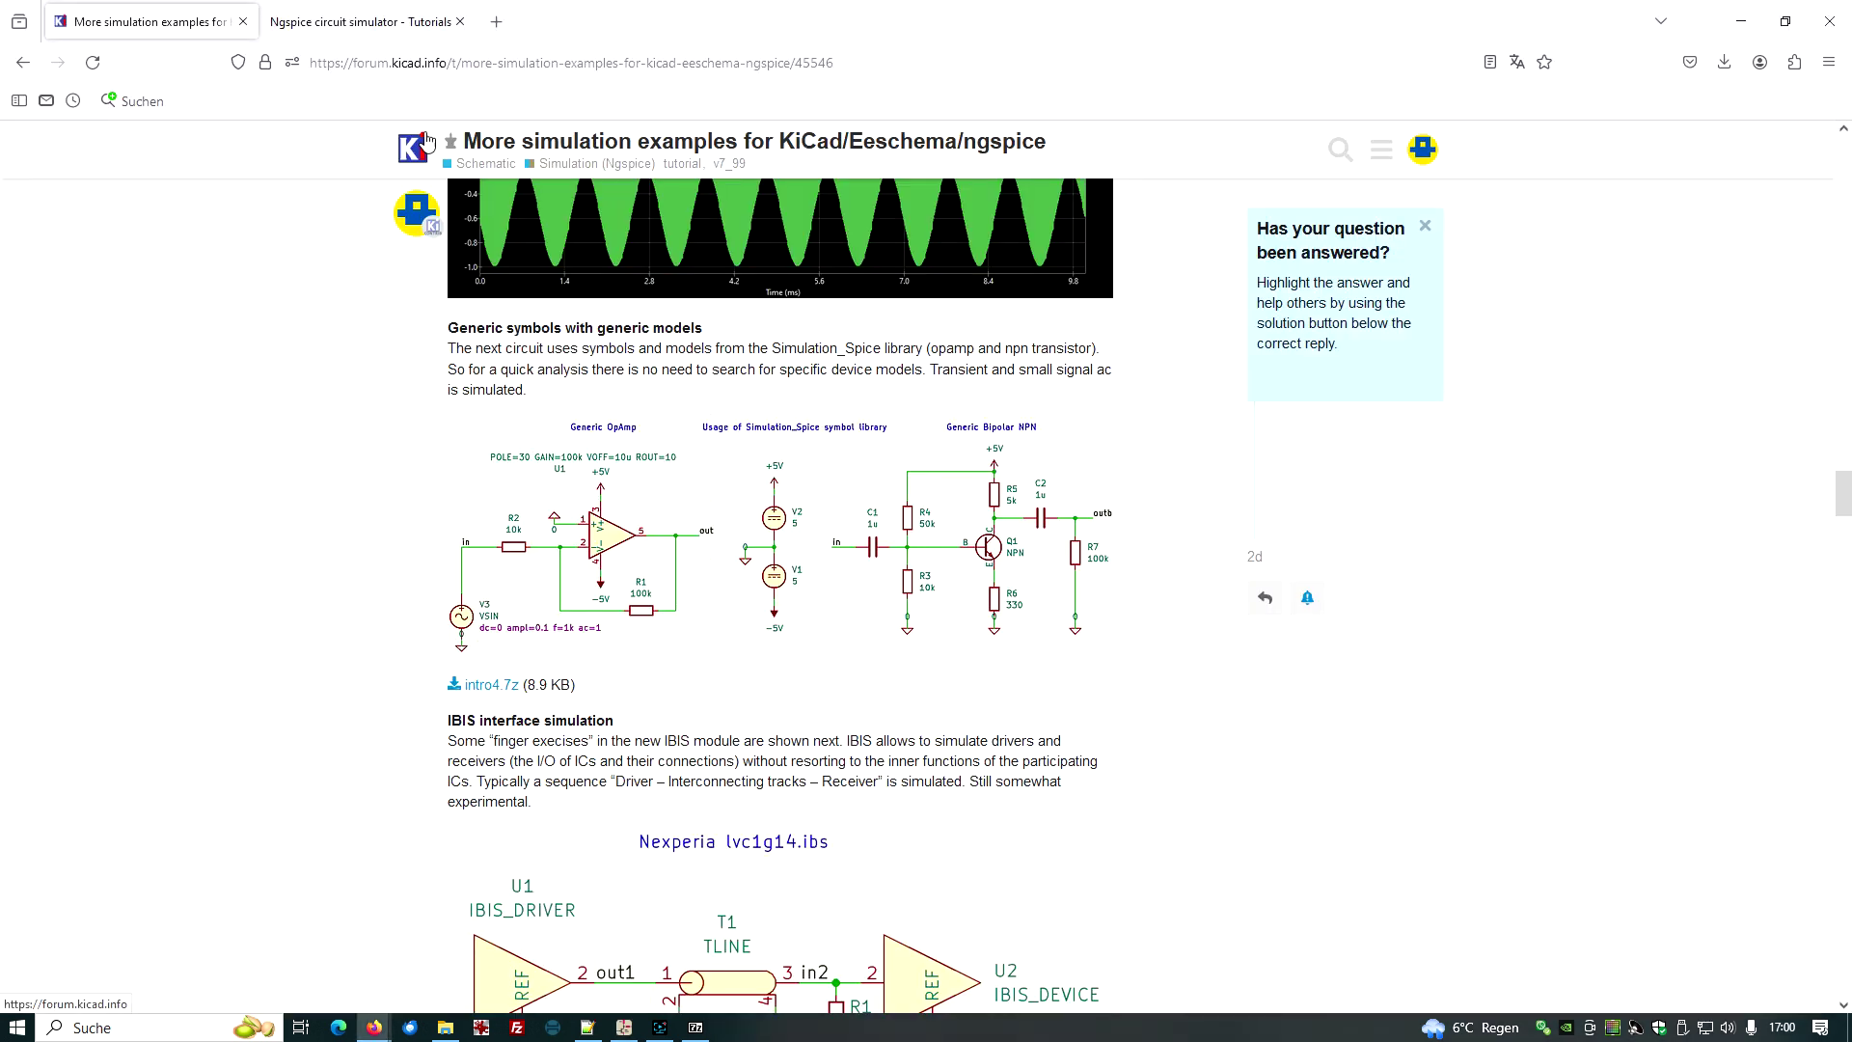
click(365, 21)
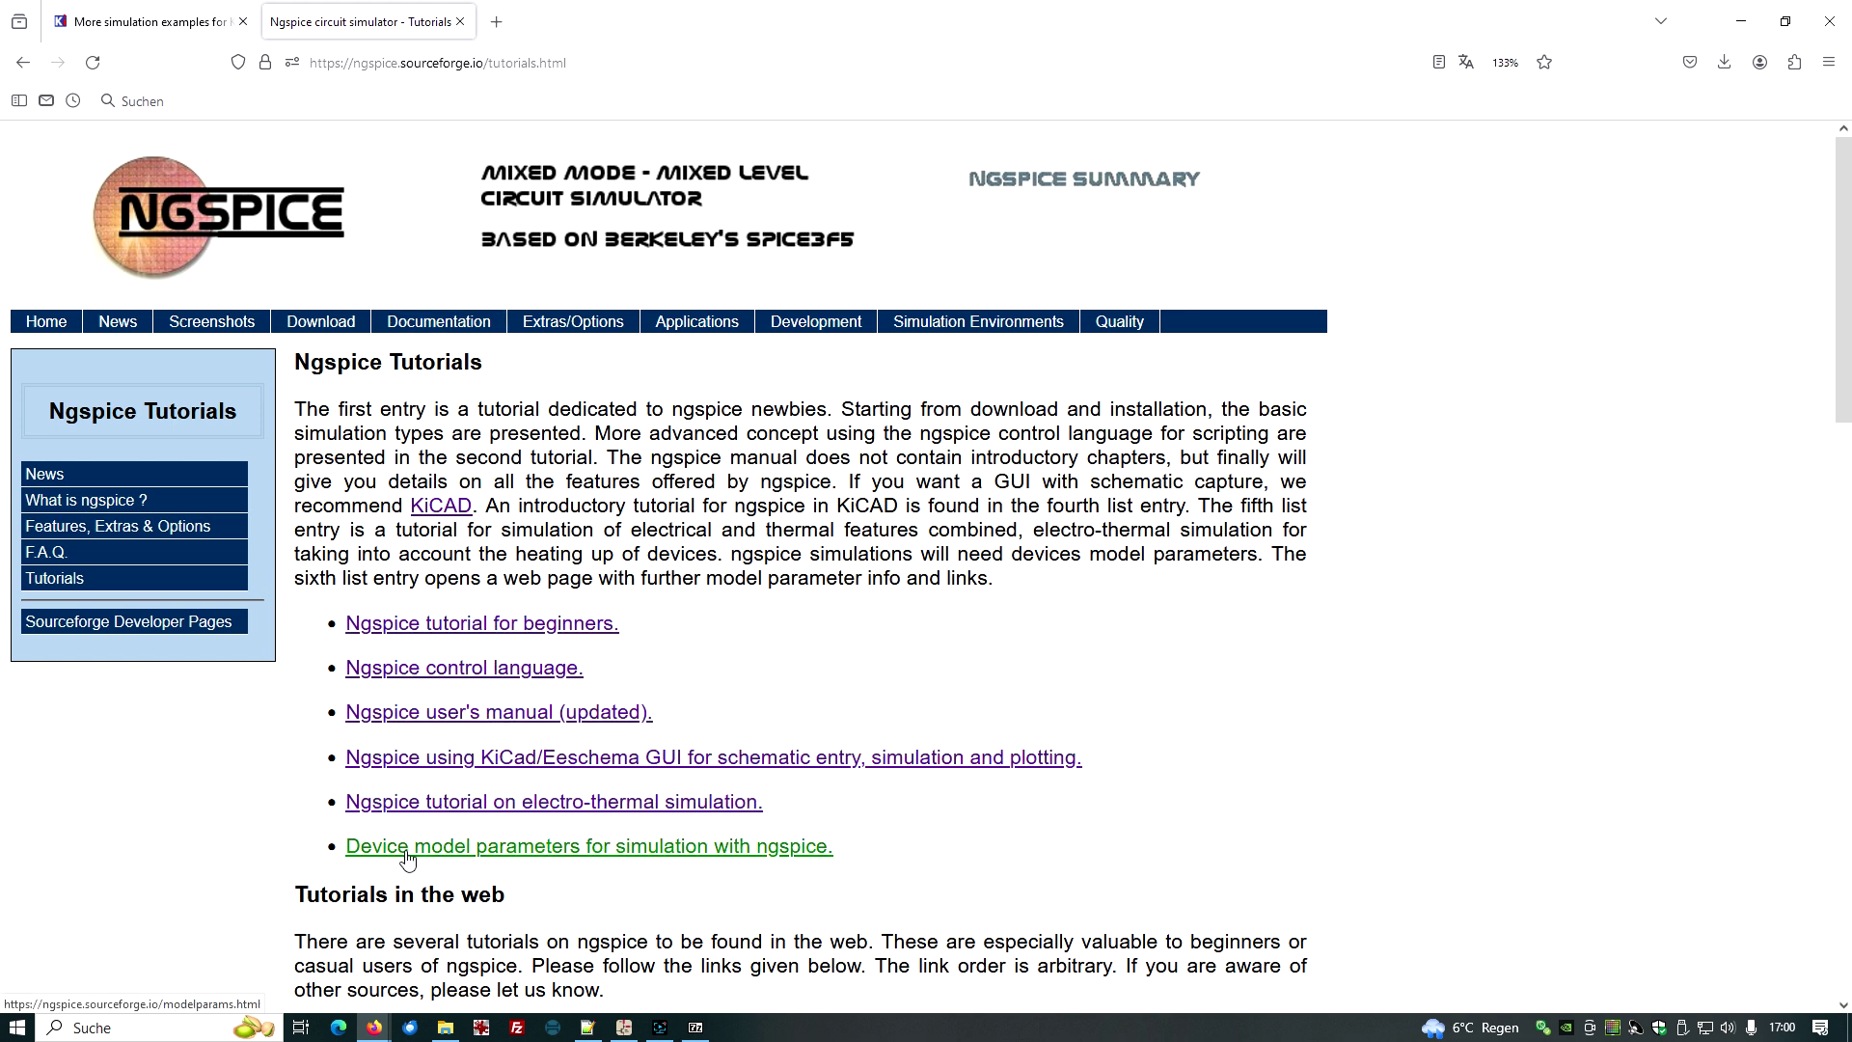
click(589, 858)
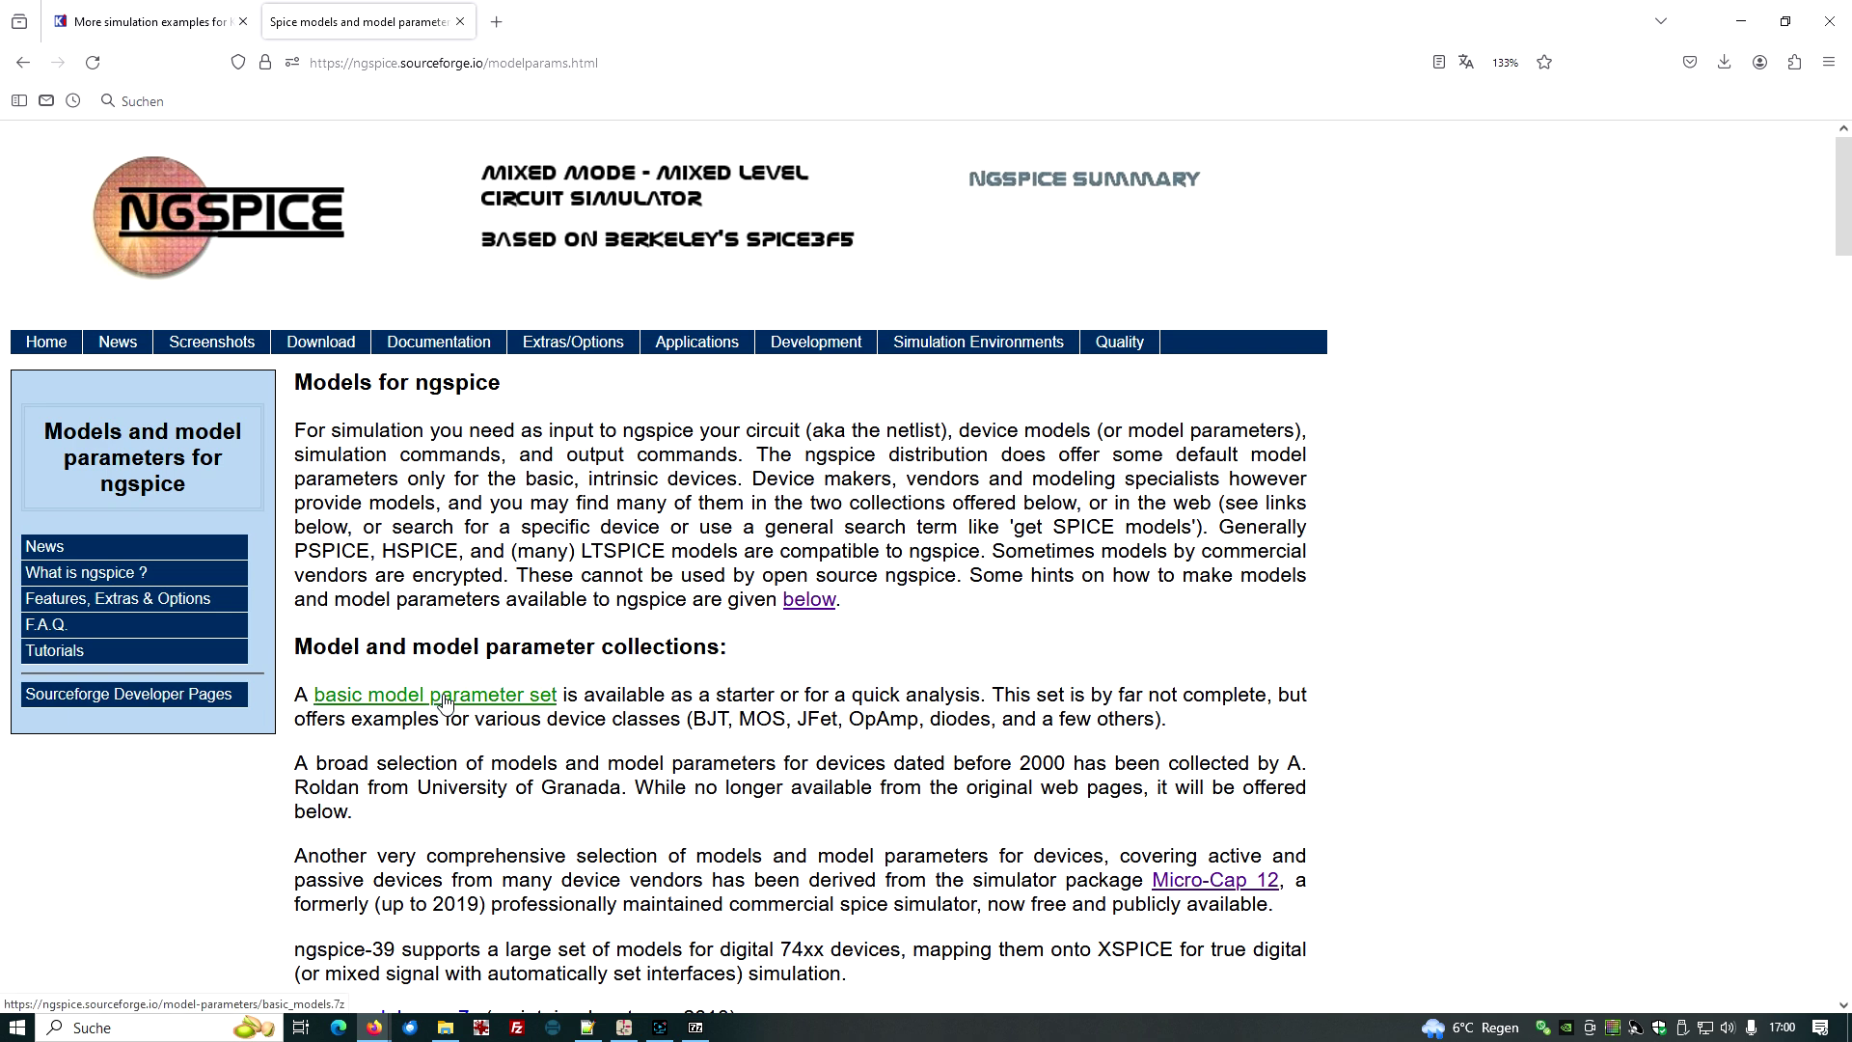
click(443, 697)
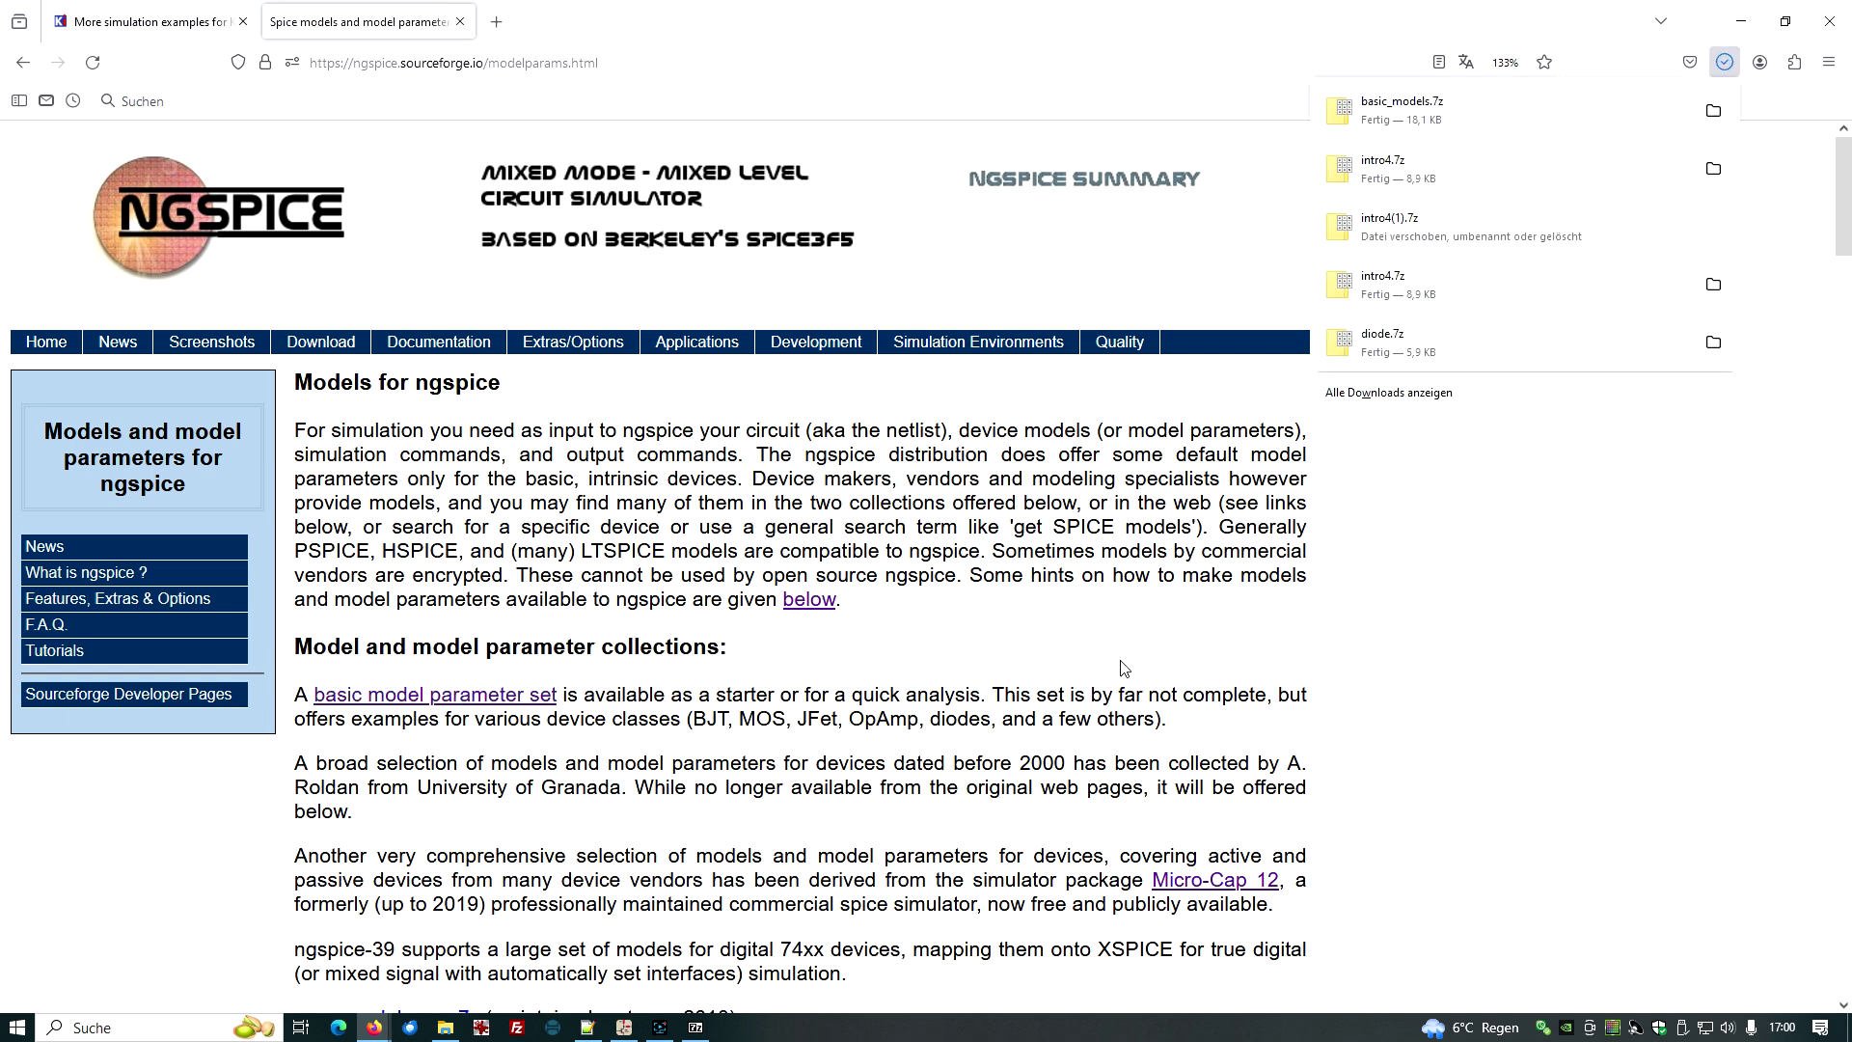
click(1394, 104)
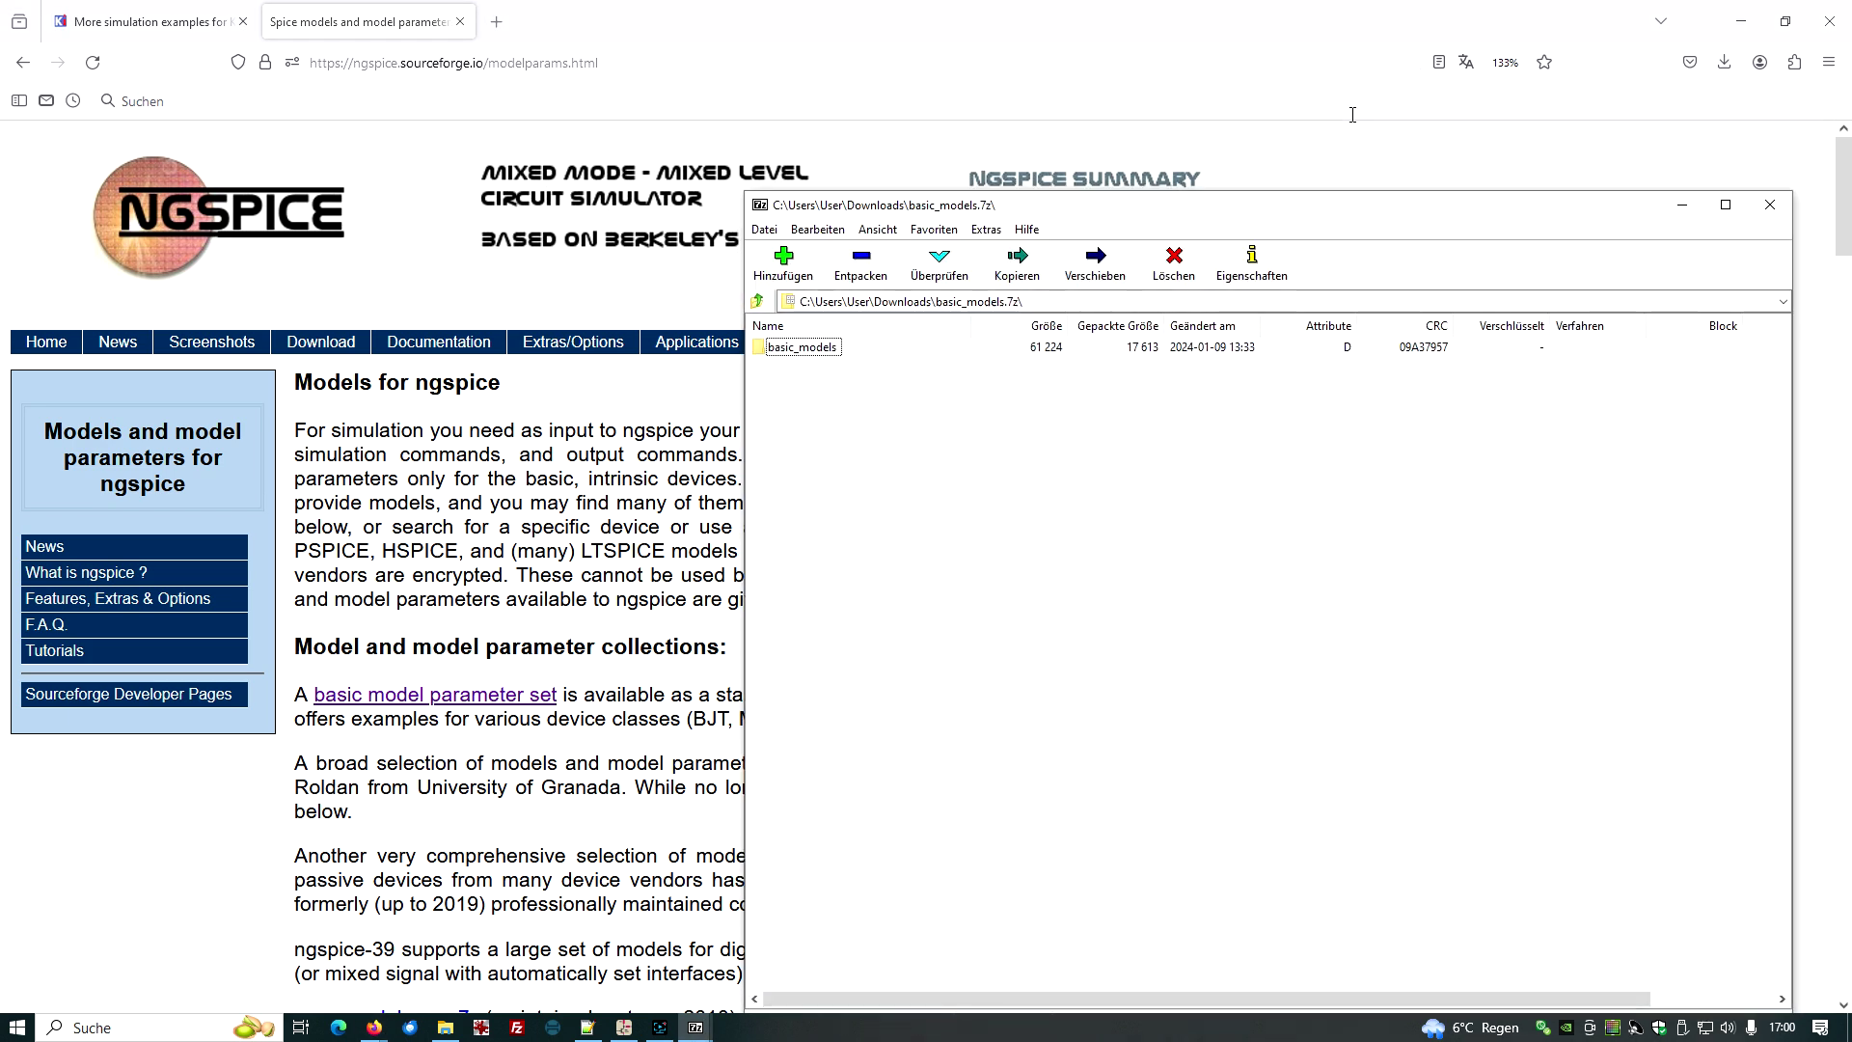
Step: Browse into basic_models\bipolar in 7-Zip to list BC546.lib and BC556.lib
double_click(817, 349)
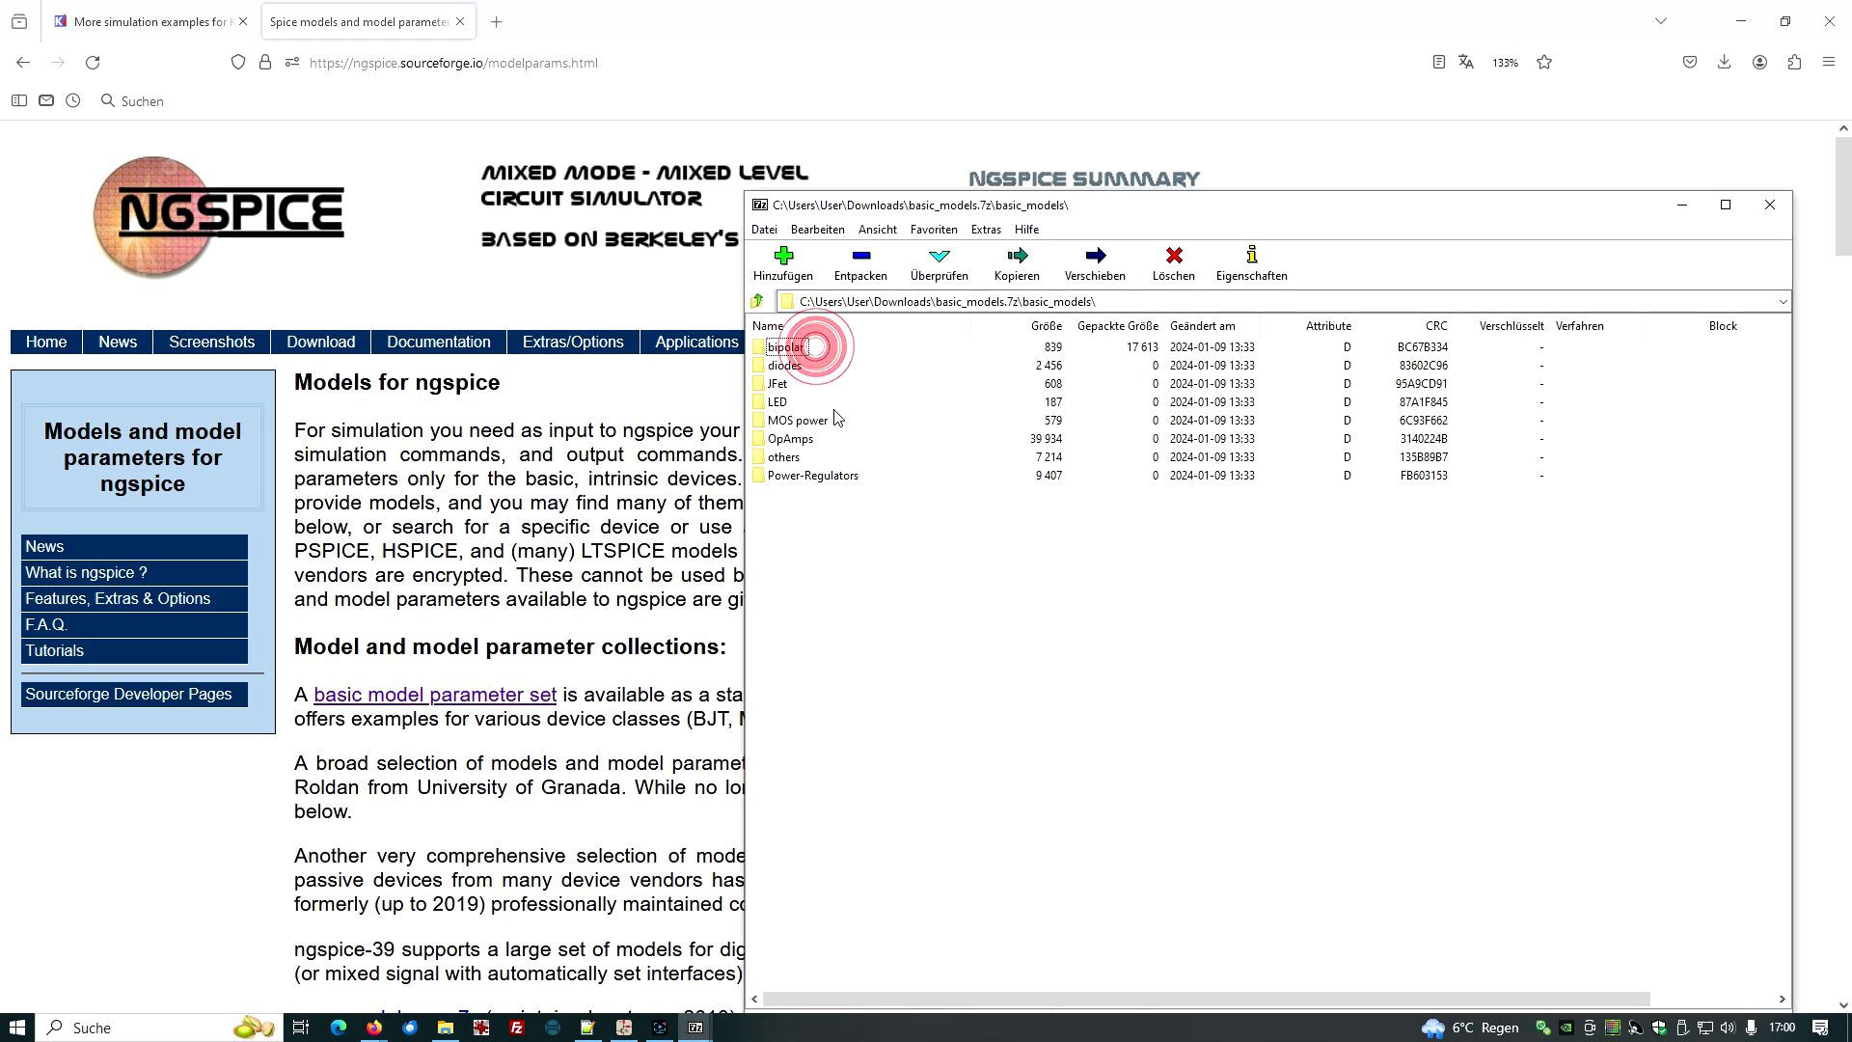
double_click(813, 349)
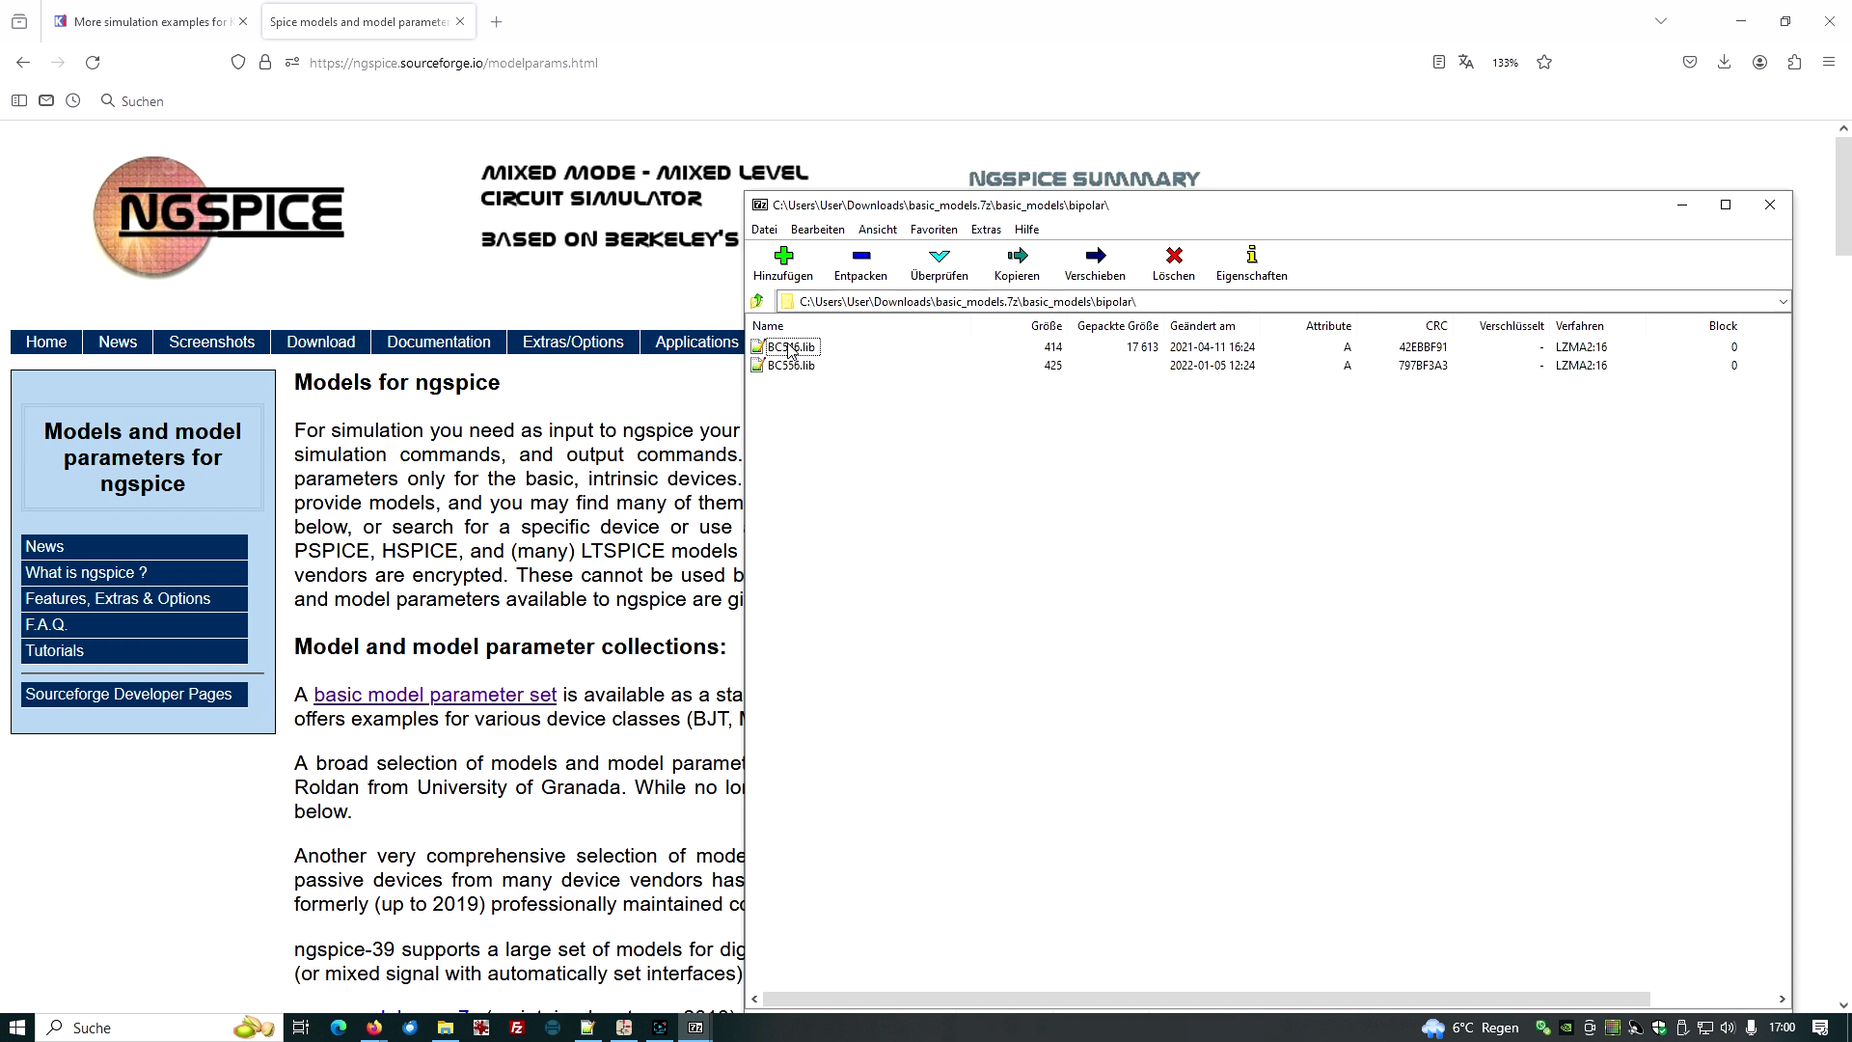
click(590, 1028)
click(590, 1028)
mouse_move(446, 1029)
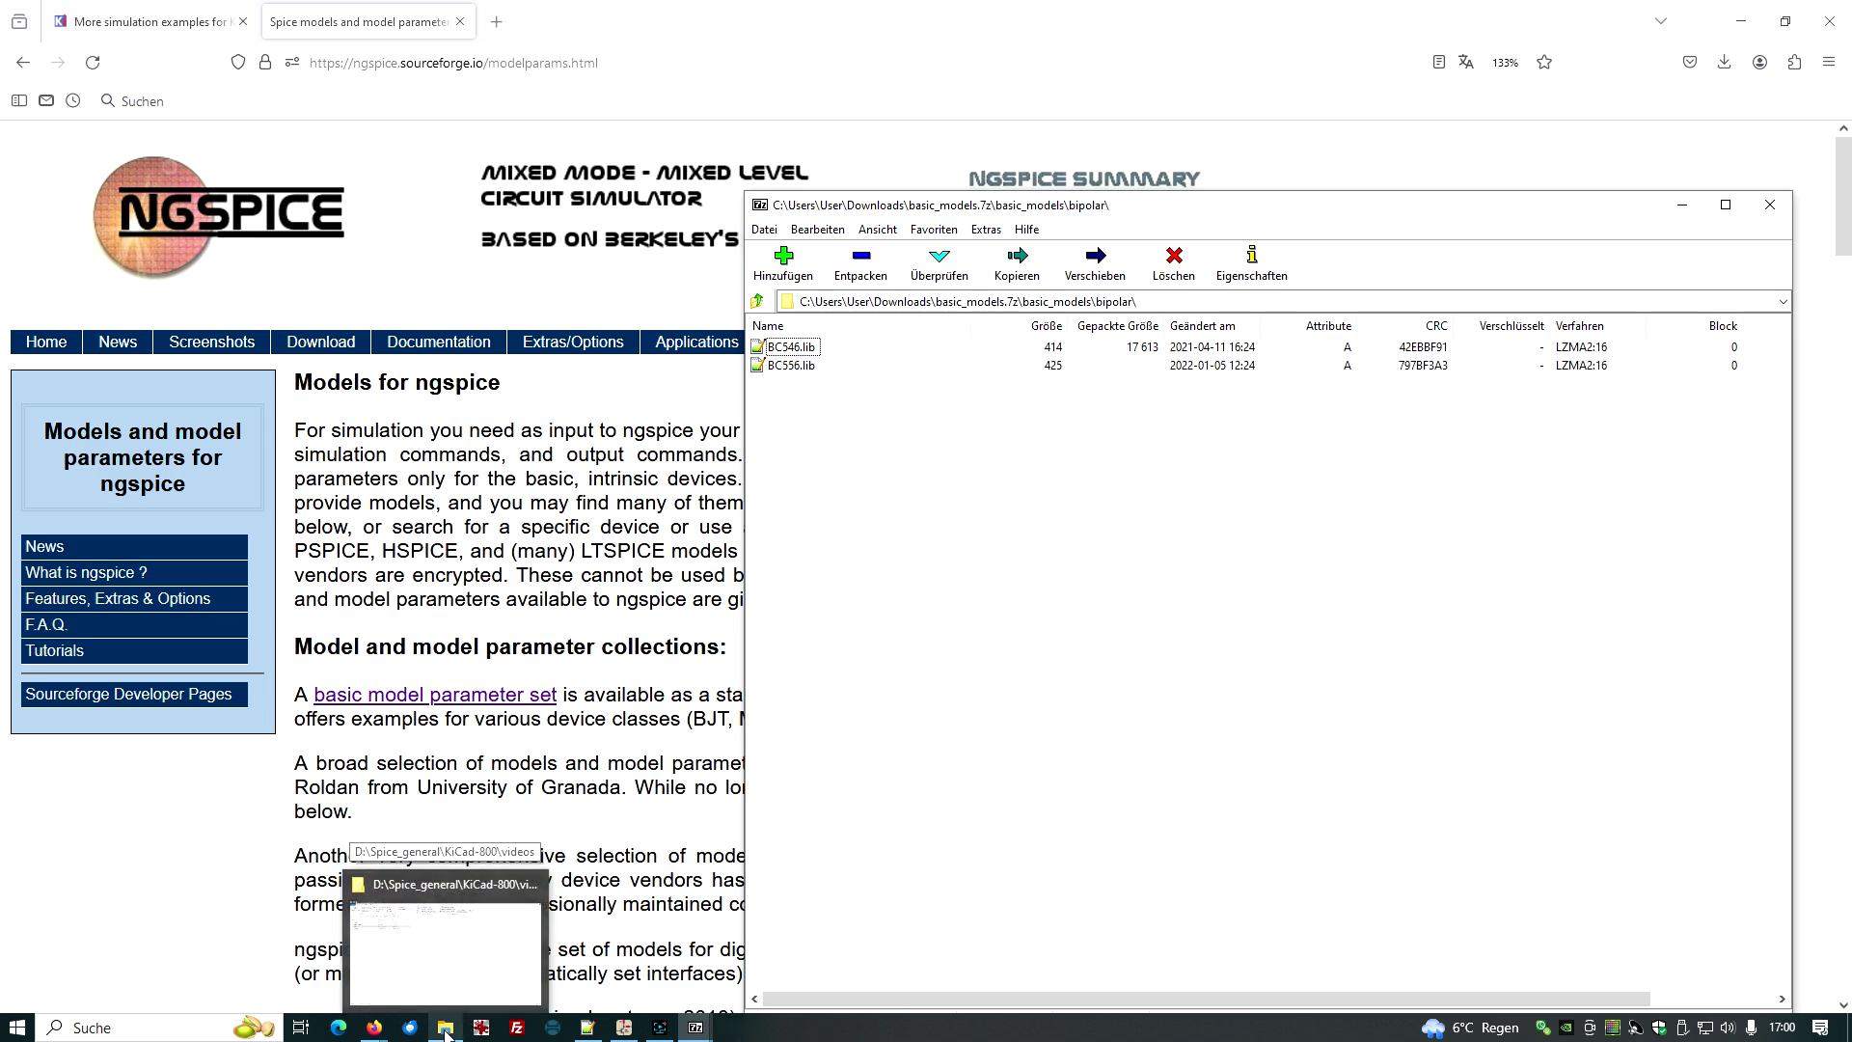
Step: Copy BC546.lib from the archive's bipolar folder into the intro4 project folder
click(445, 1030)
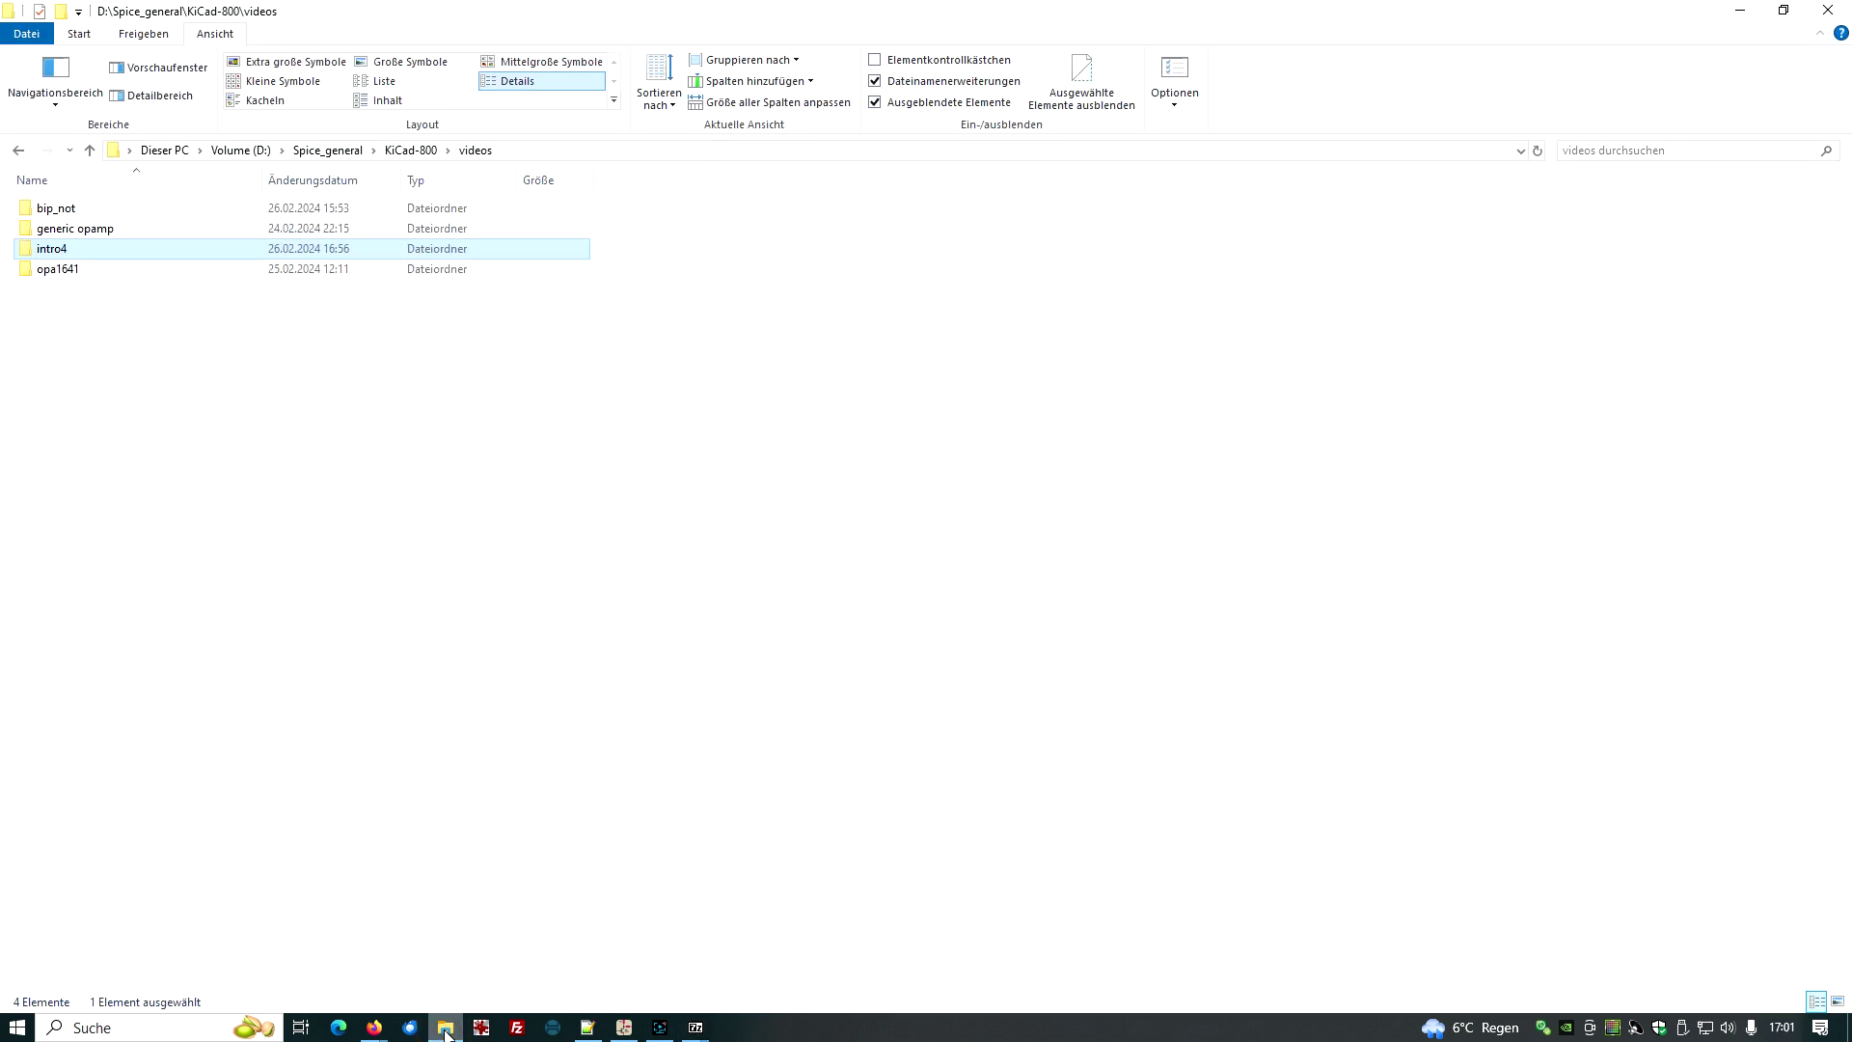
click(698, 1029)
mouse_move(756, 959)
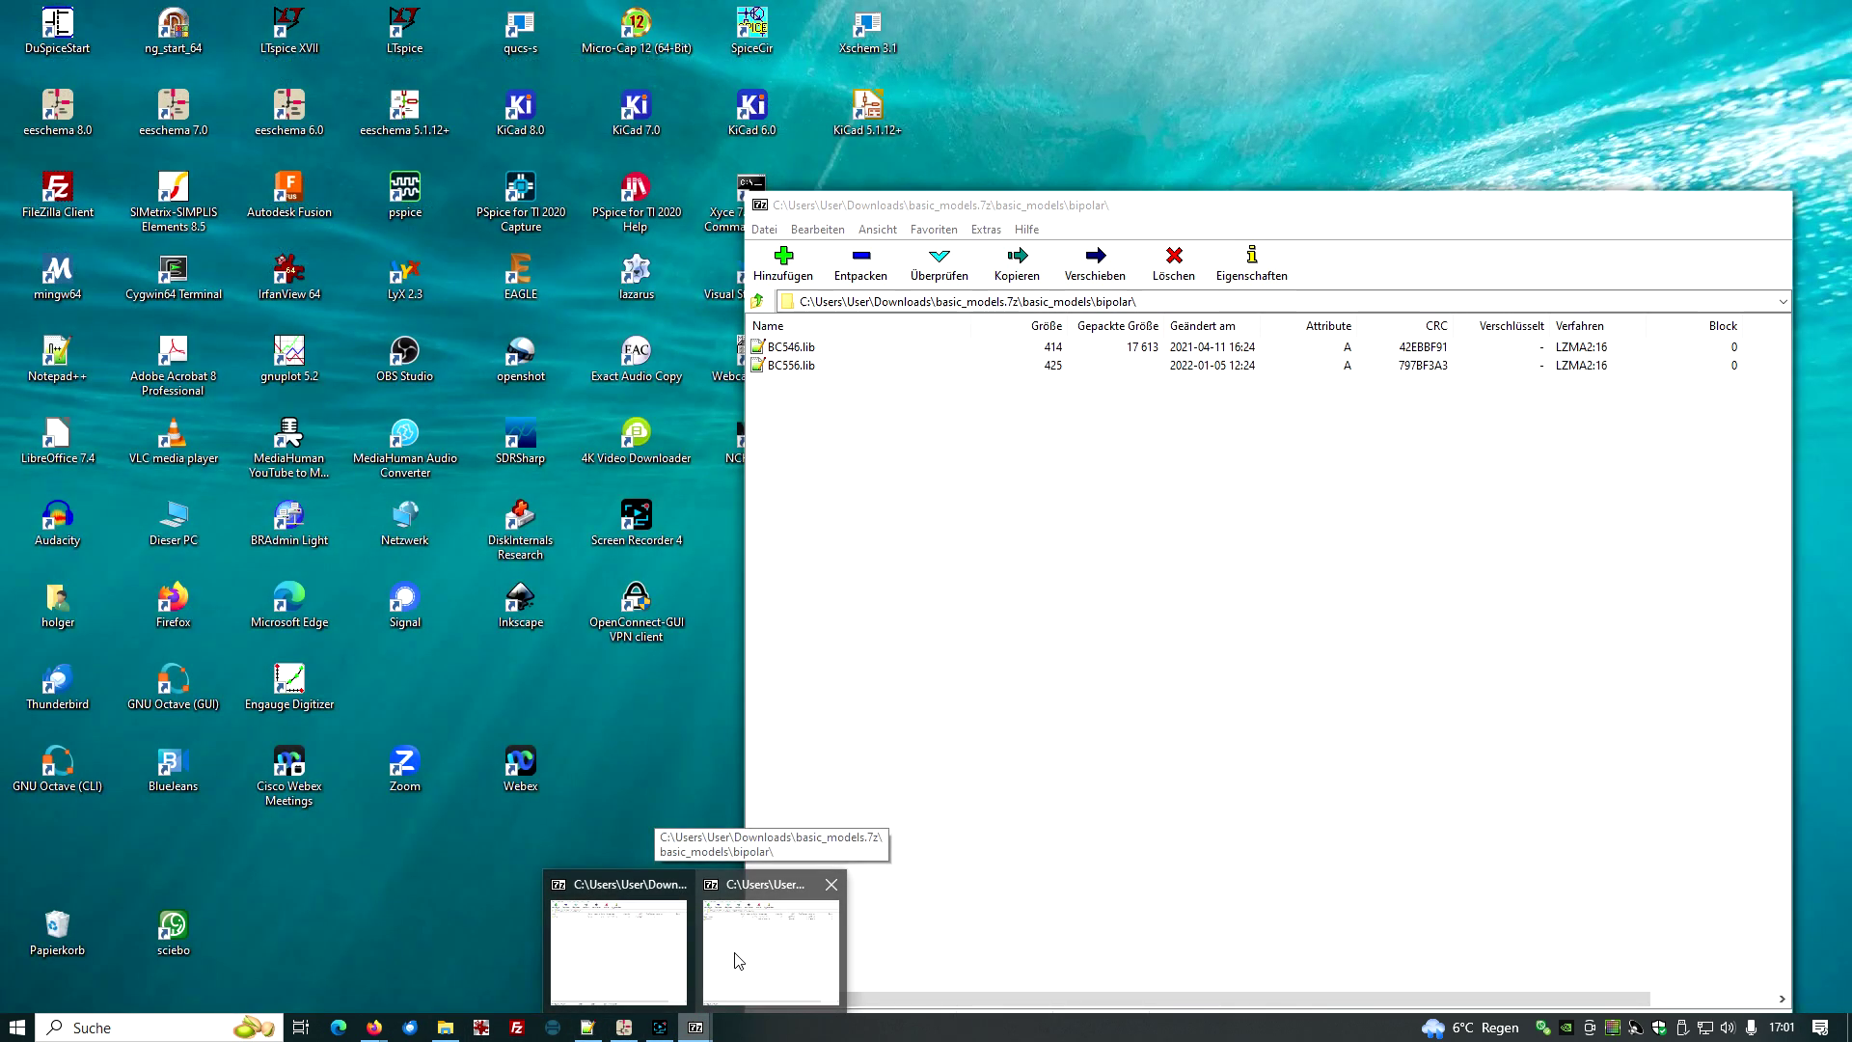
click(738, 950)
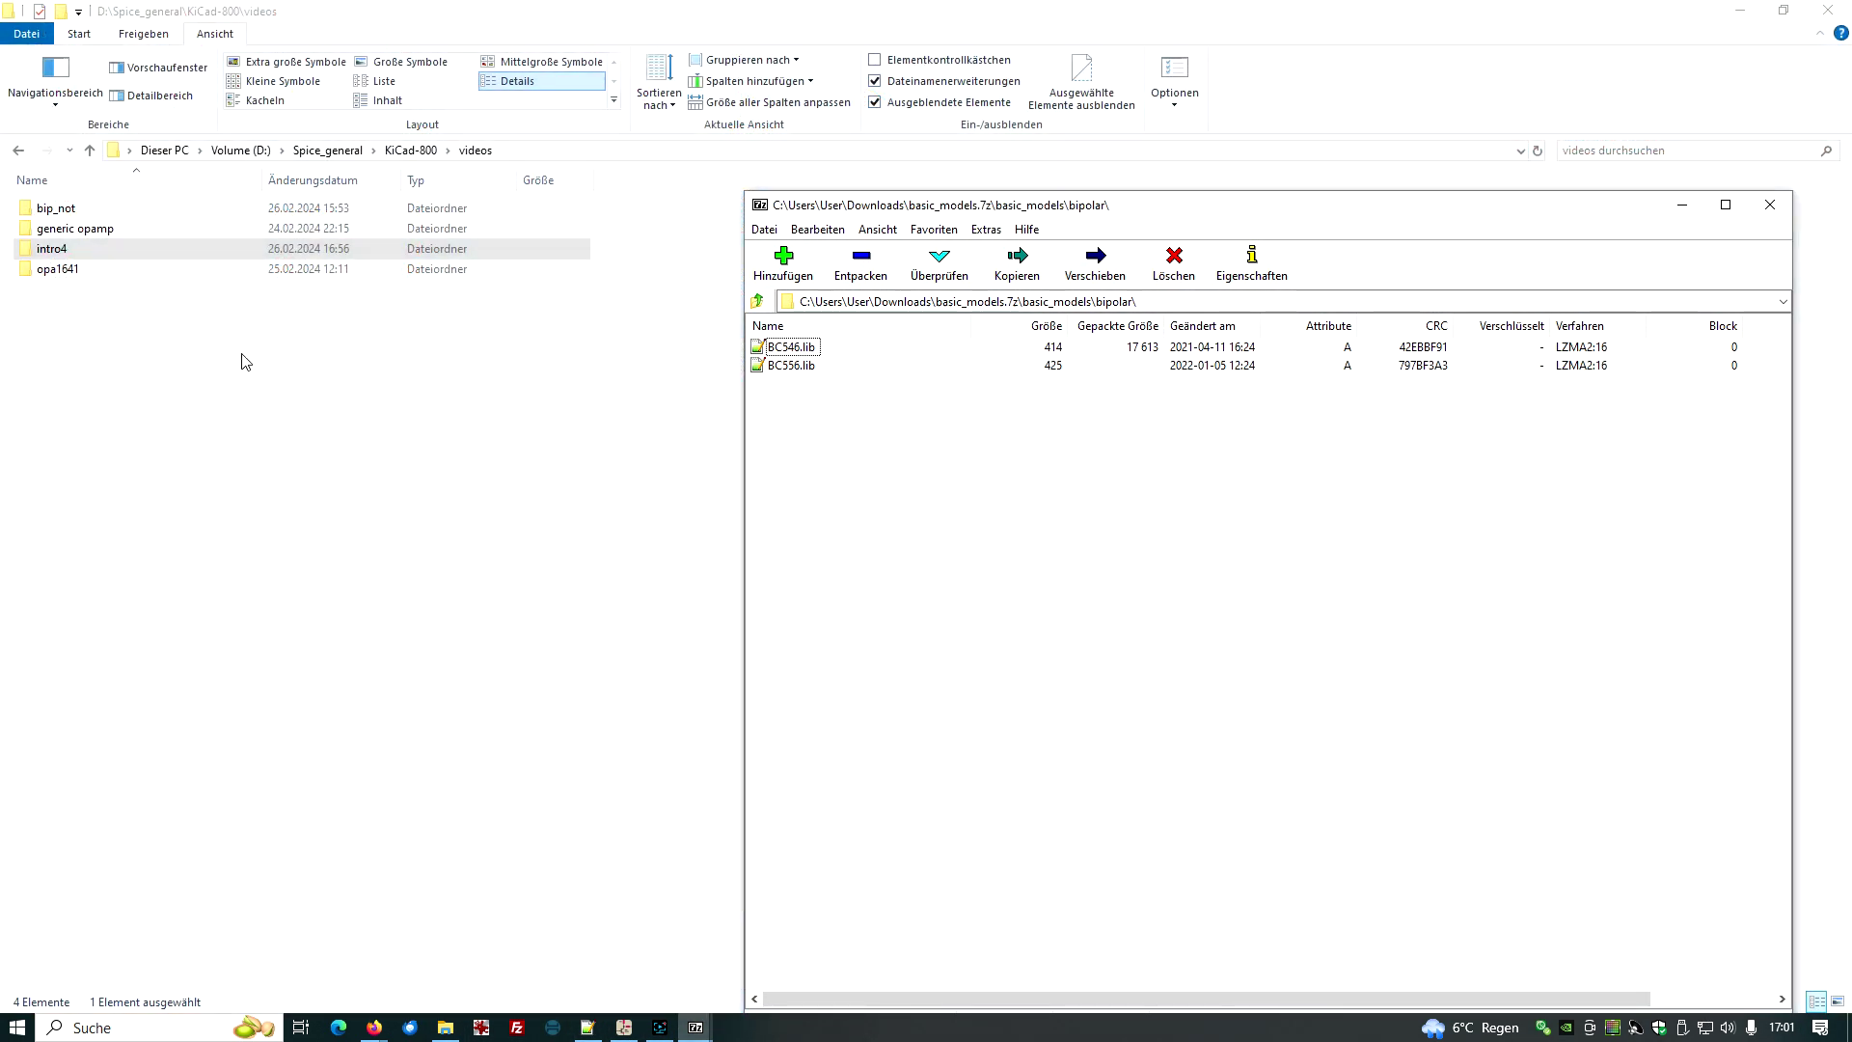
double_click(52, 248)
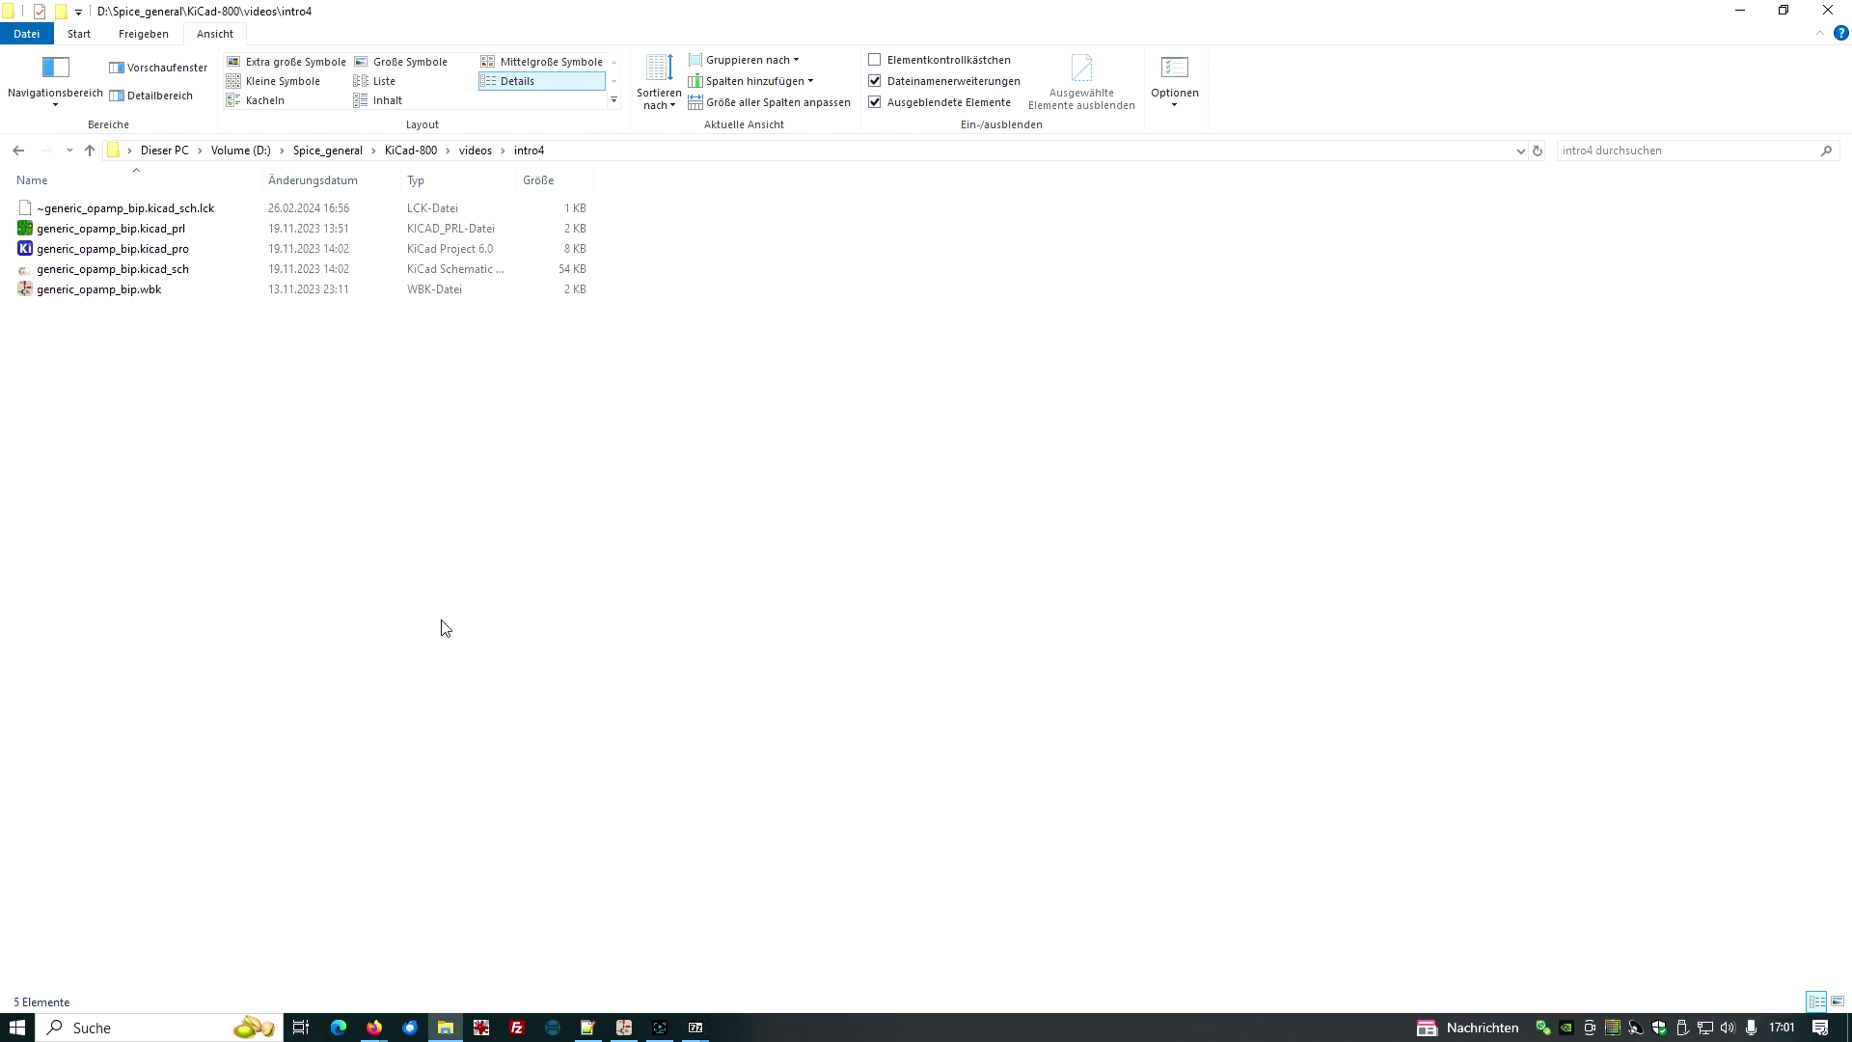
mouse_move(695, 1024)
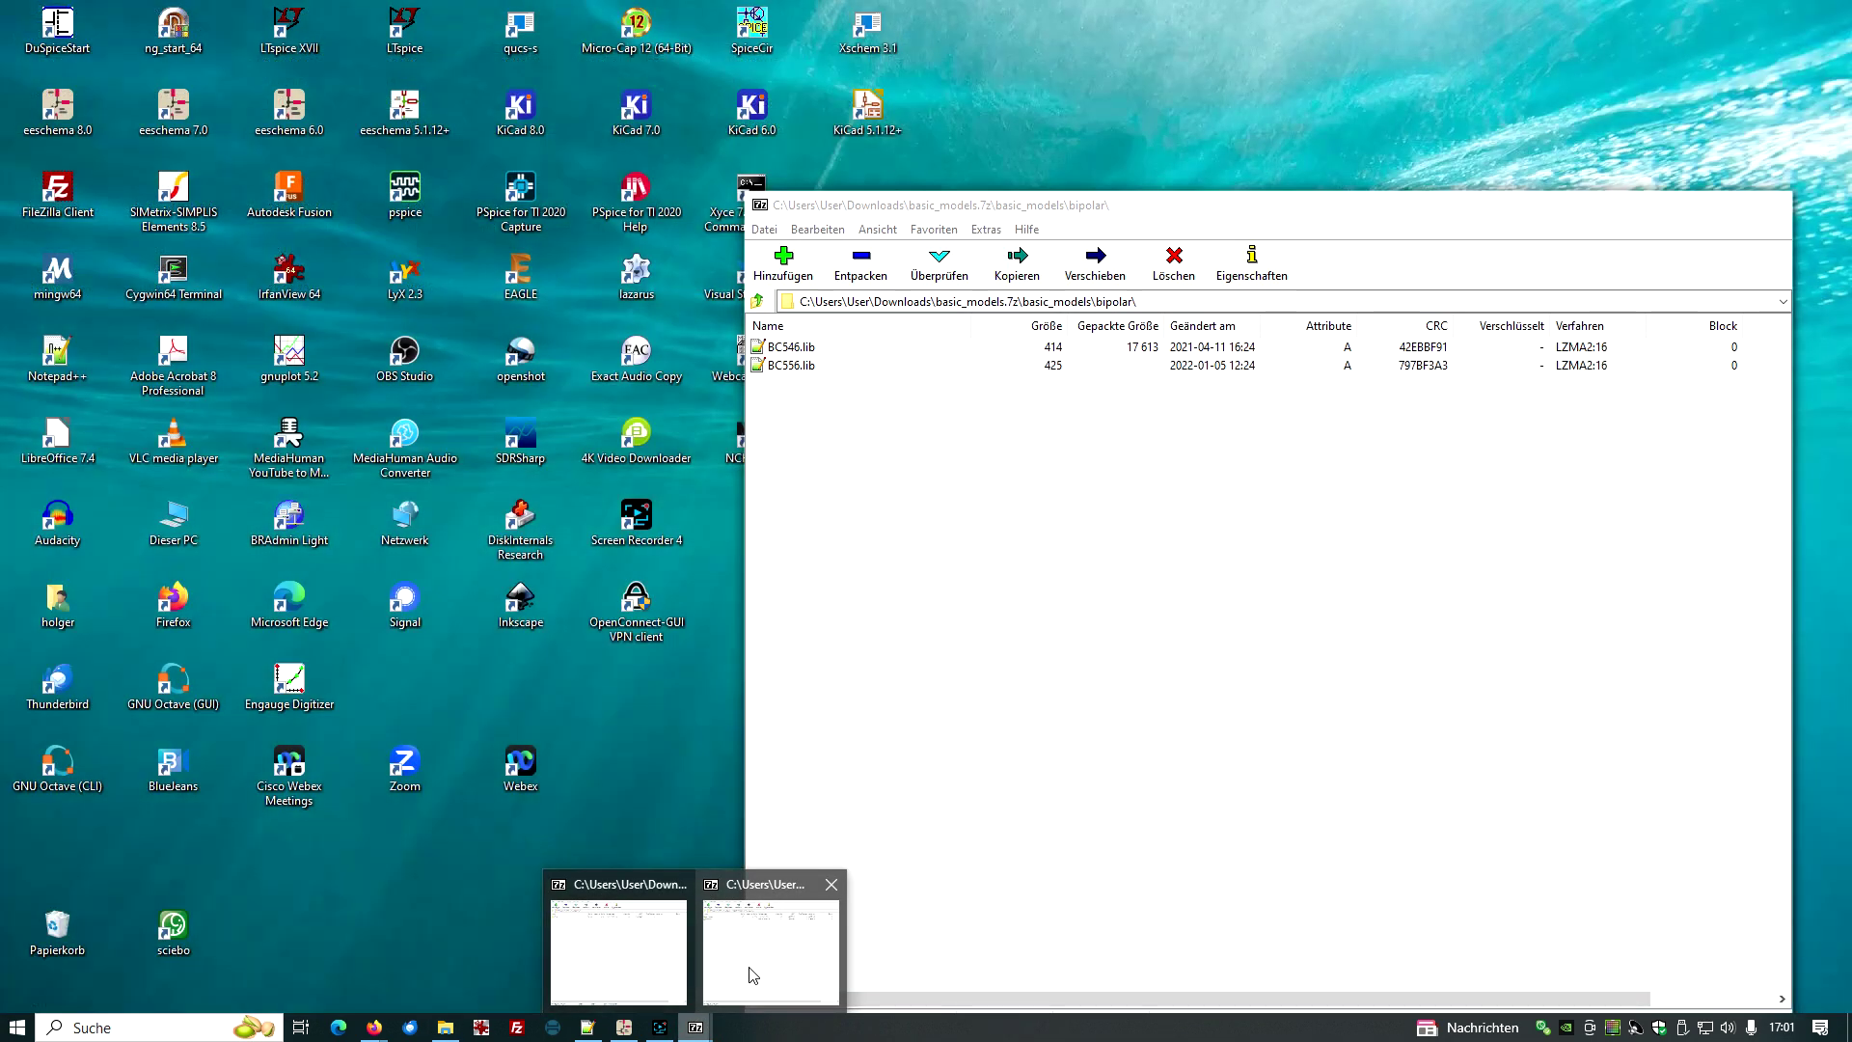
click(754, 975)
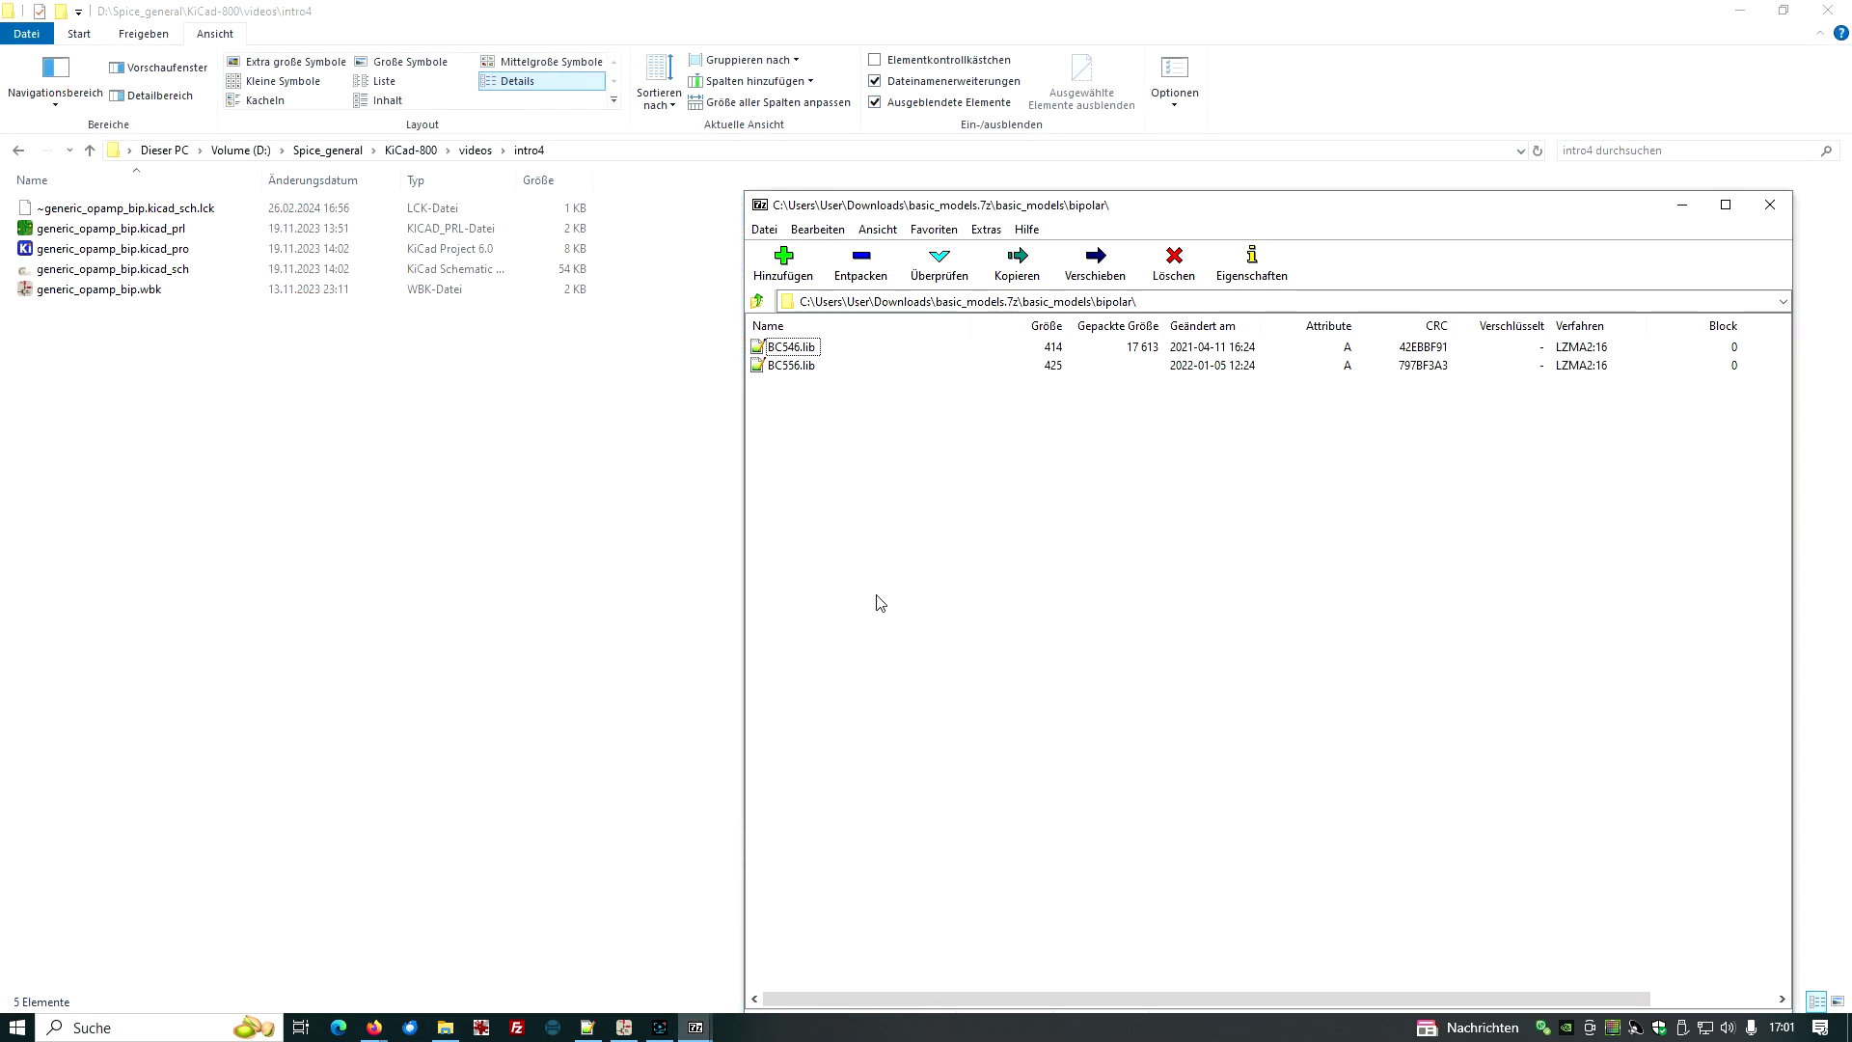
drag(793, 349, 401, 364)
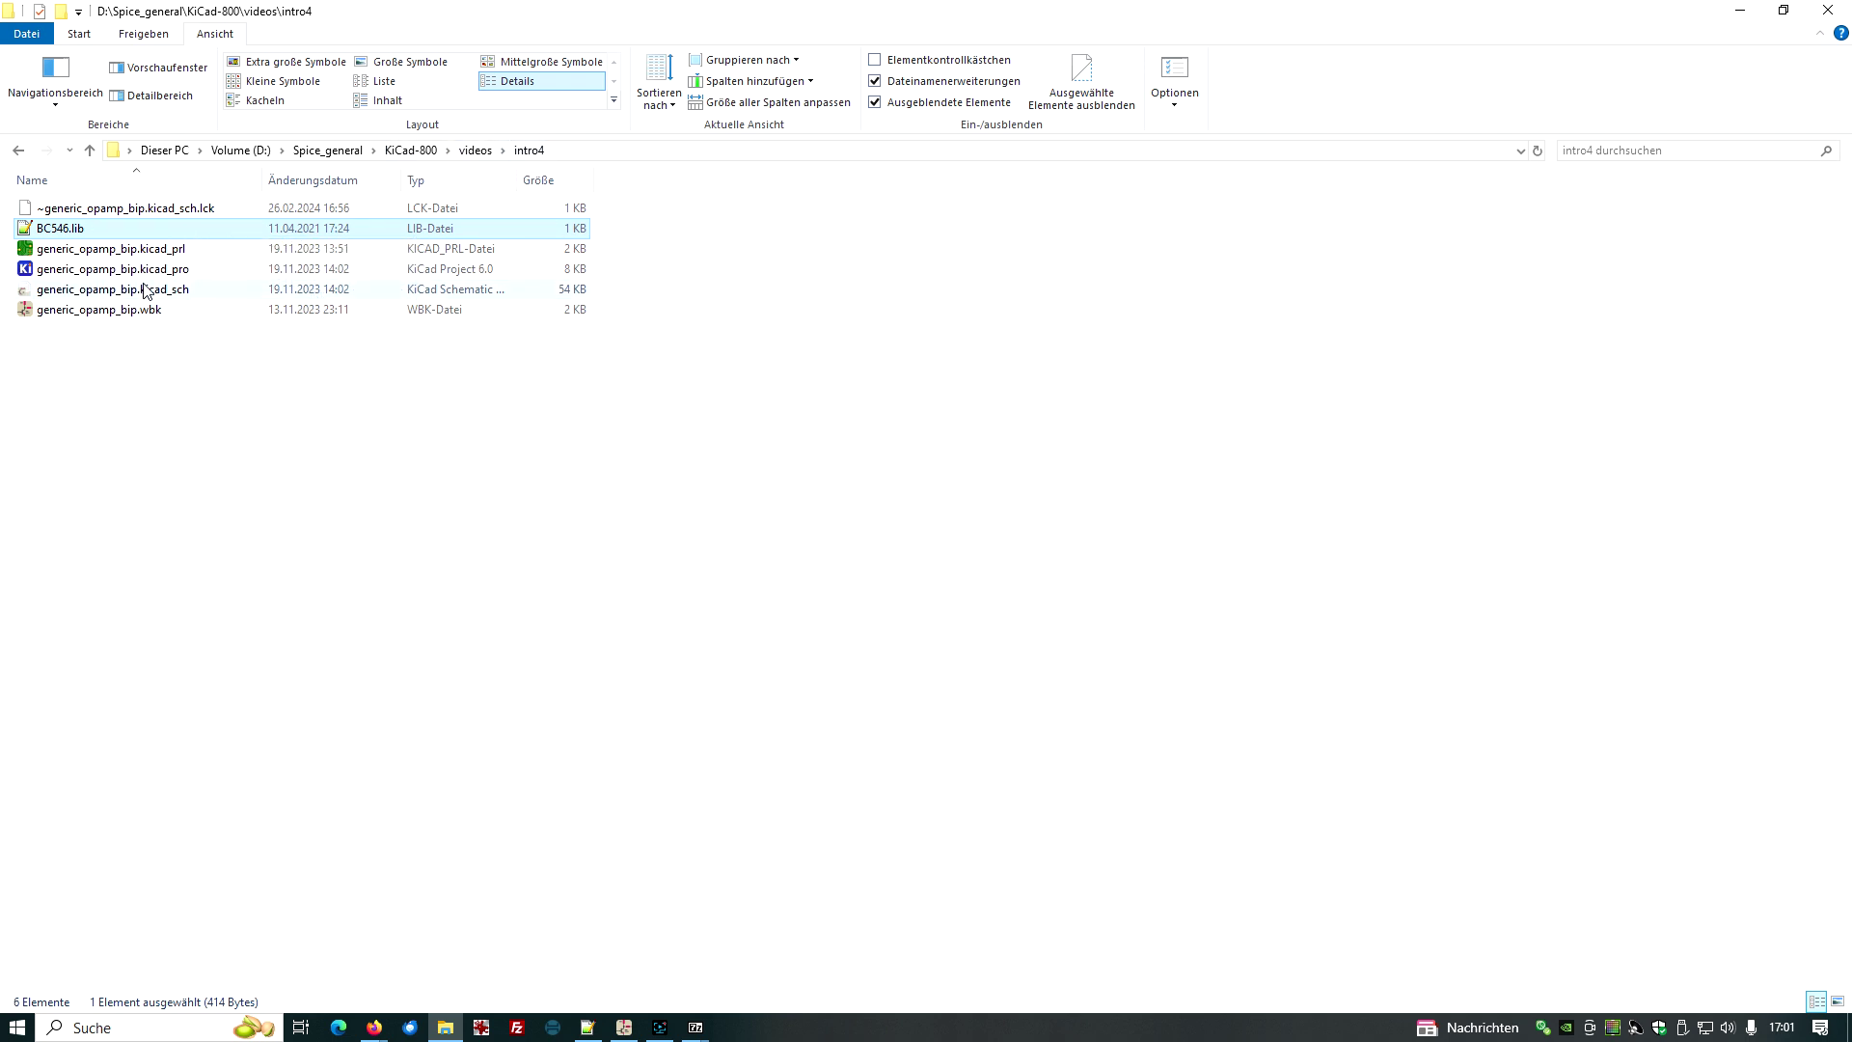
Step: Save the amplifier schematic in the new file format, dismissing the symbol chooser
click(623, 1027)
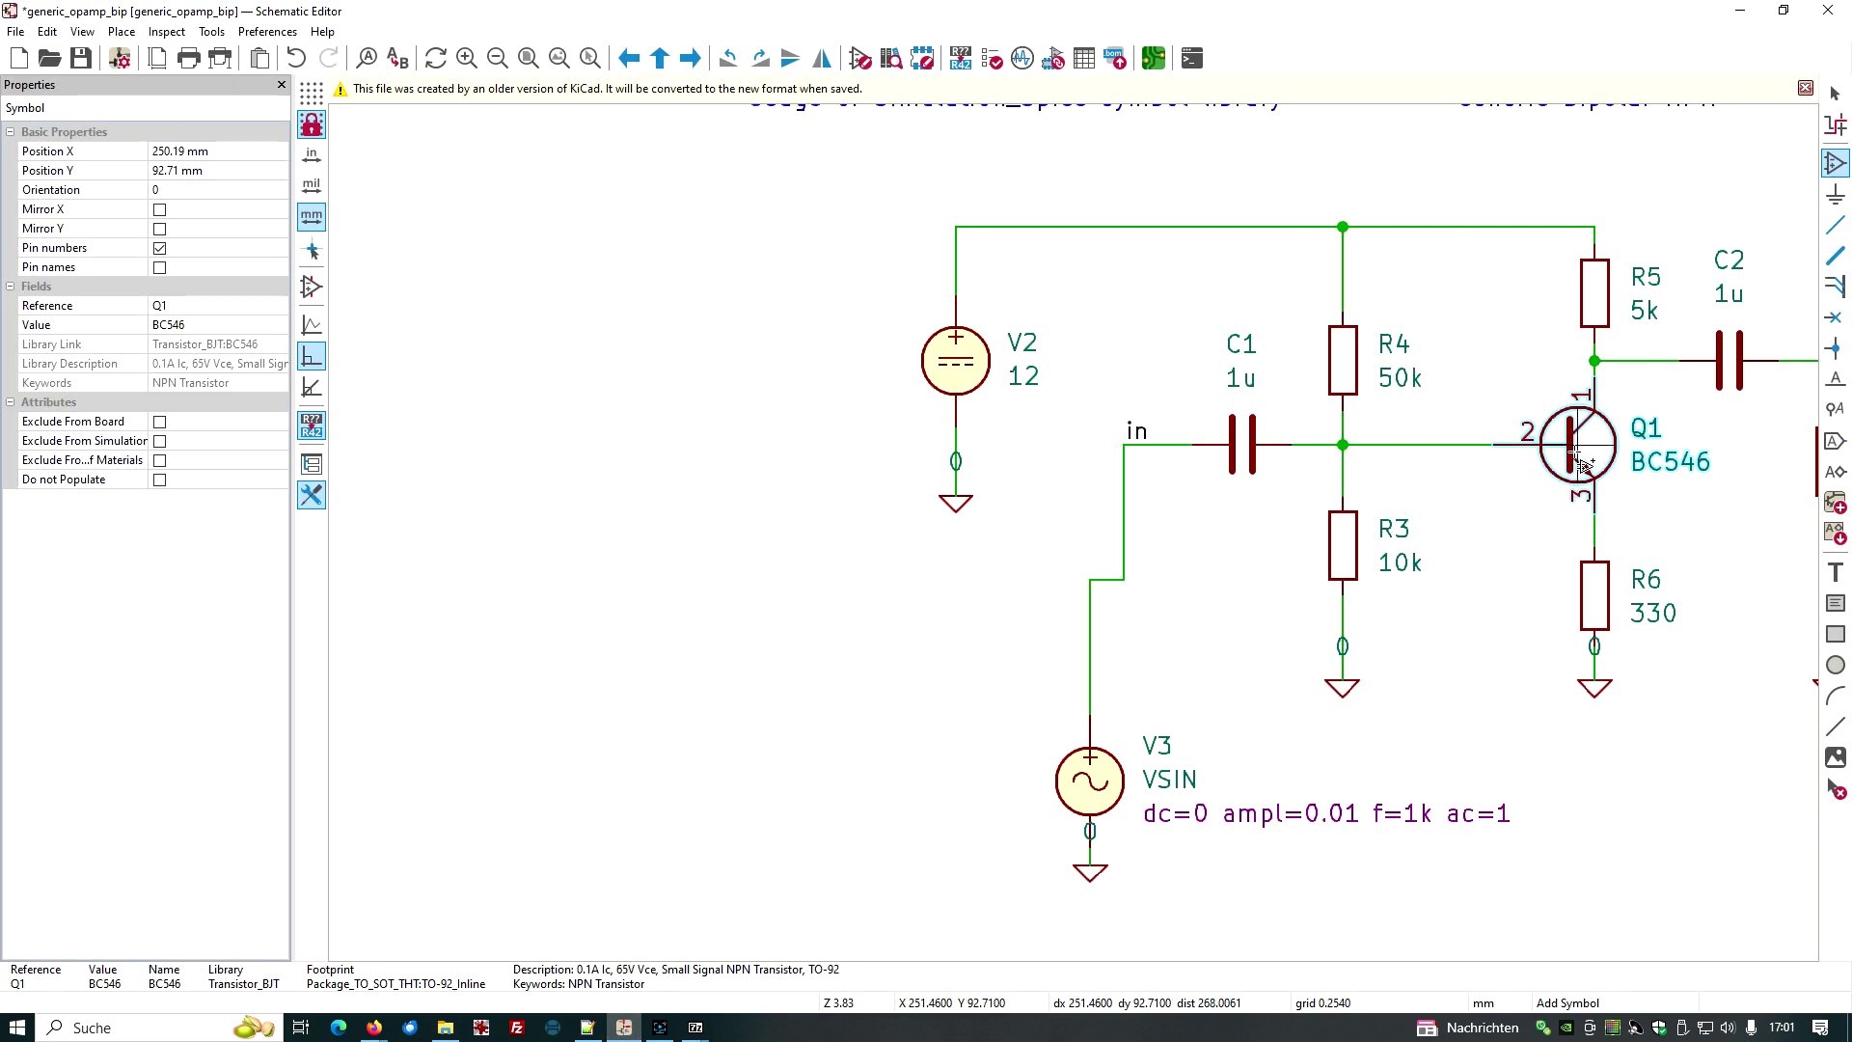
scroll(1583, 466, down, 3)
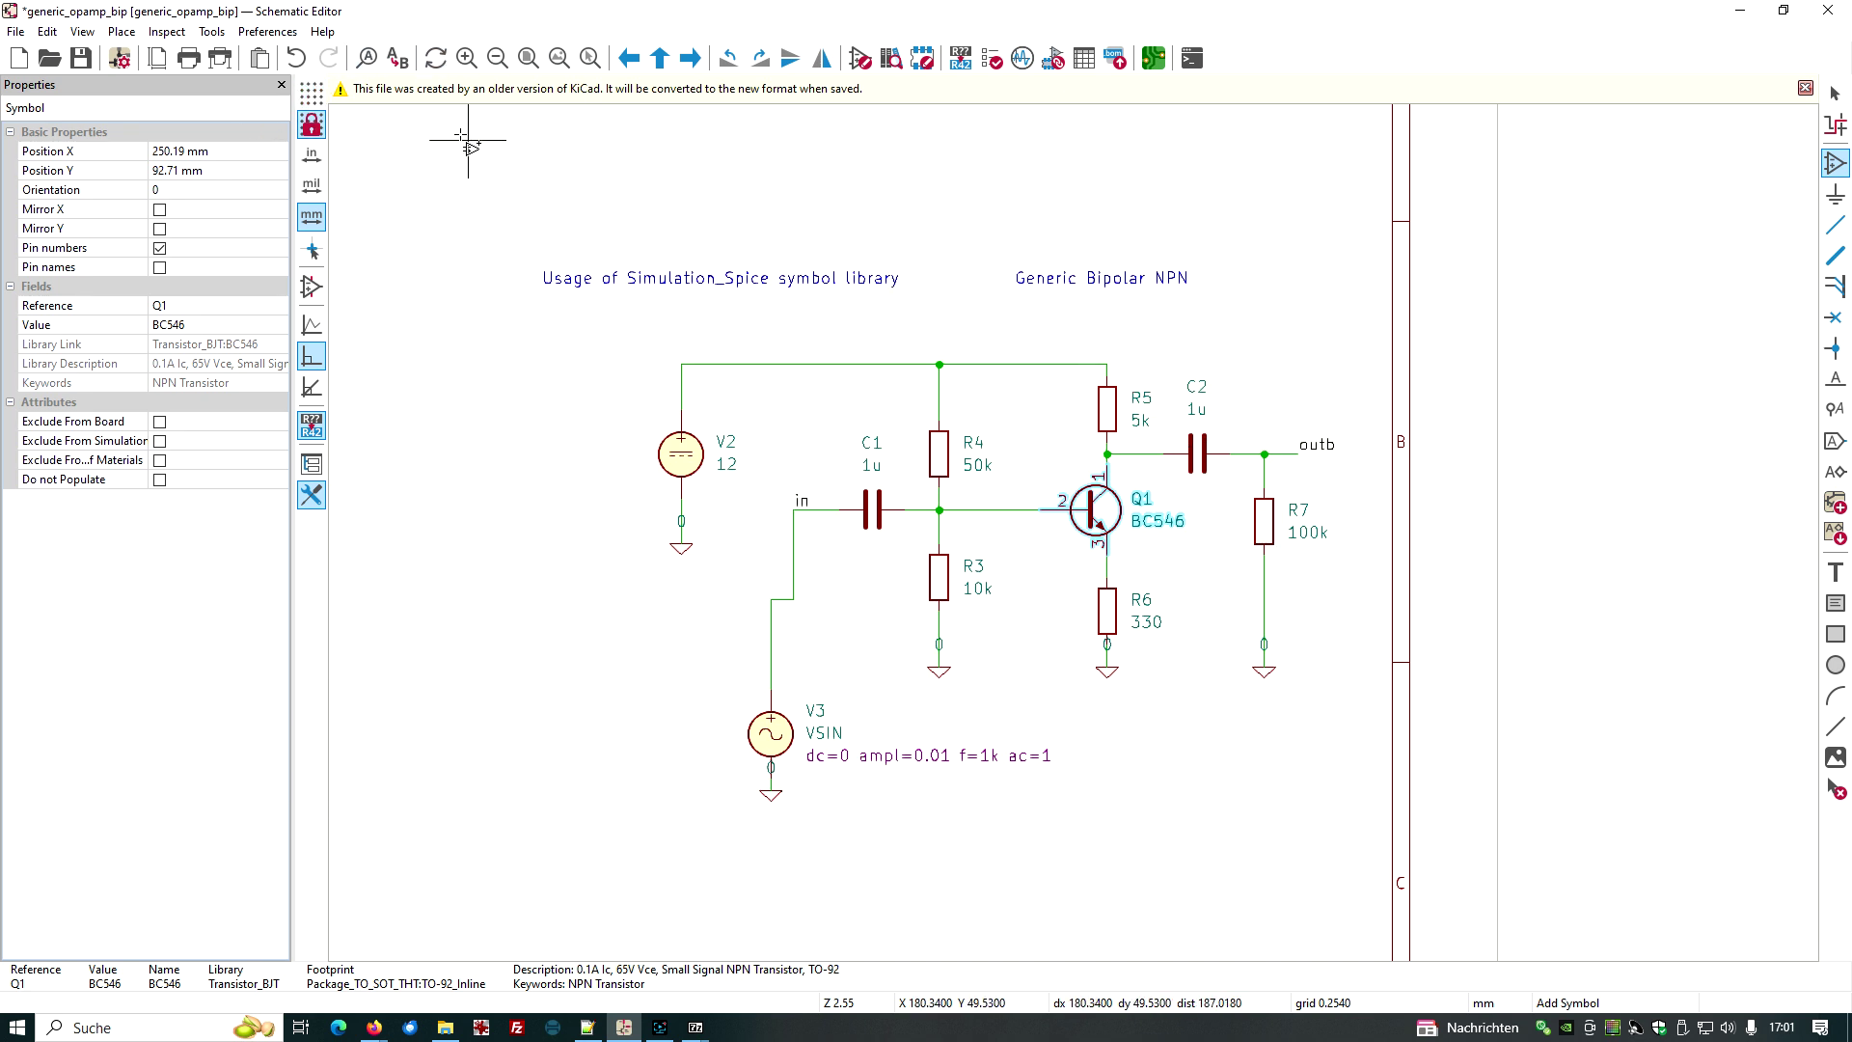
click(81, 58)
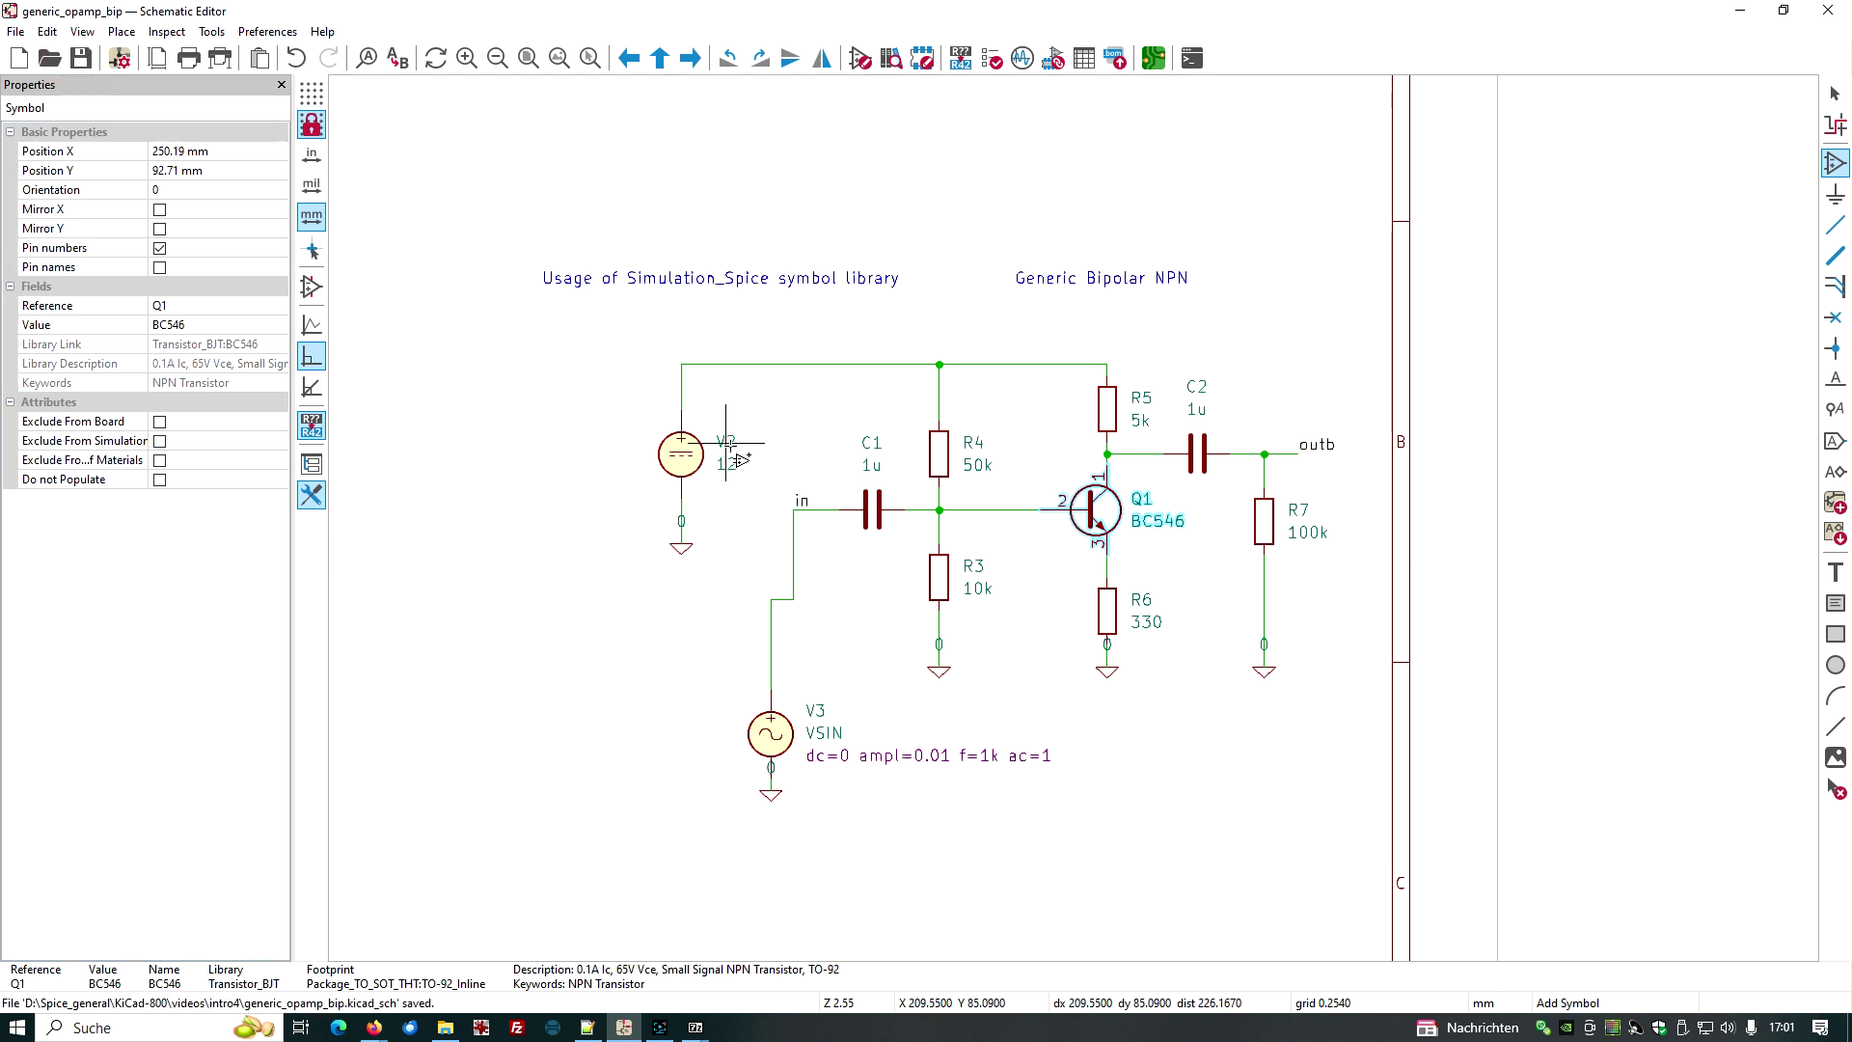
key(Escape)
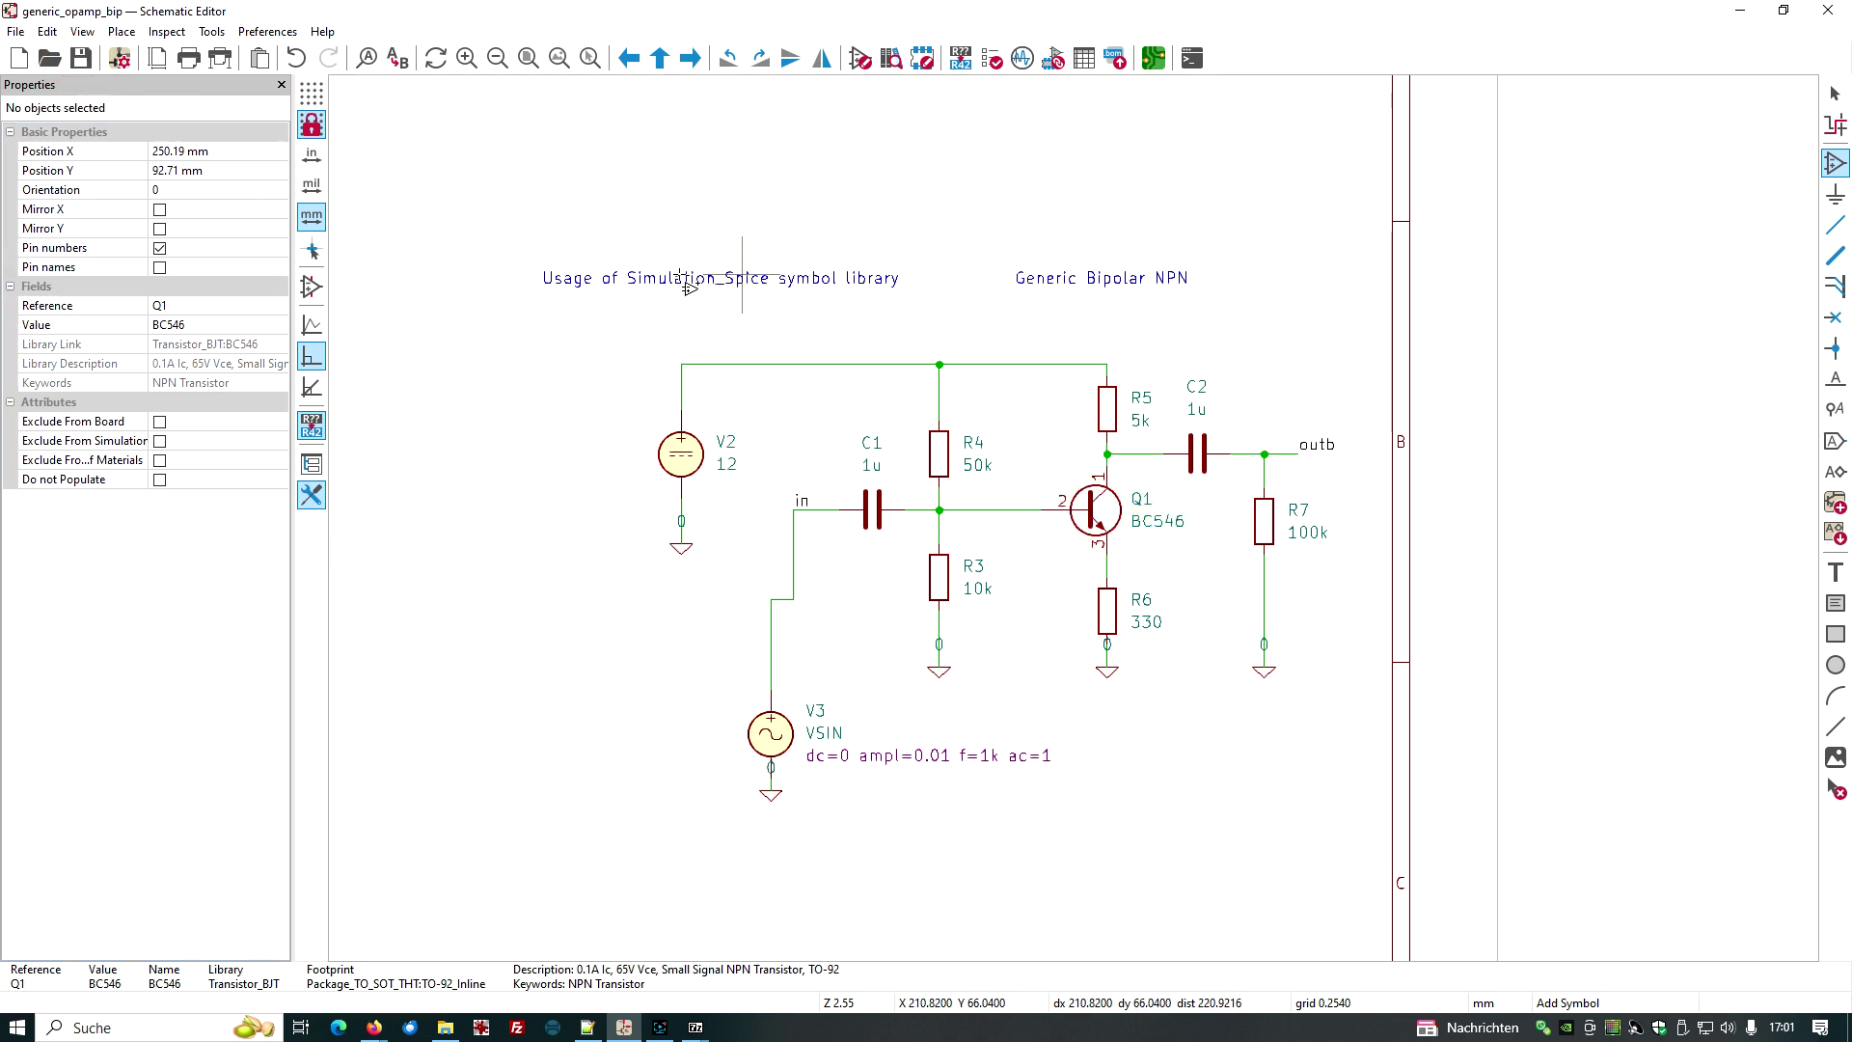
click(685, 283)
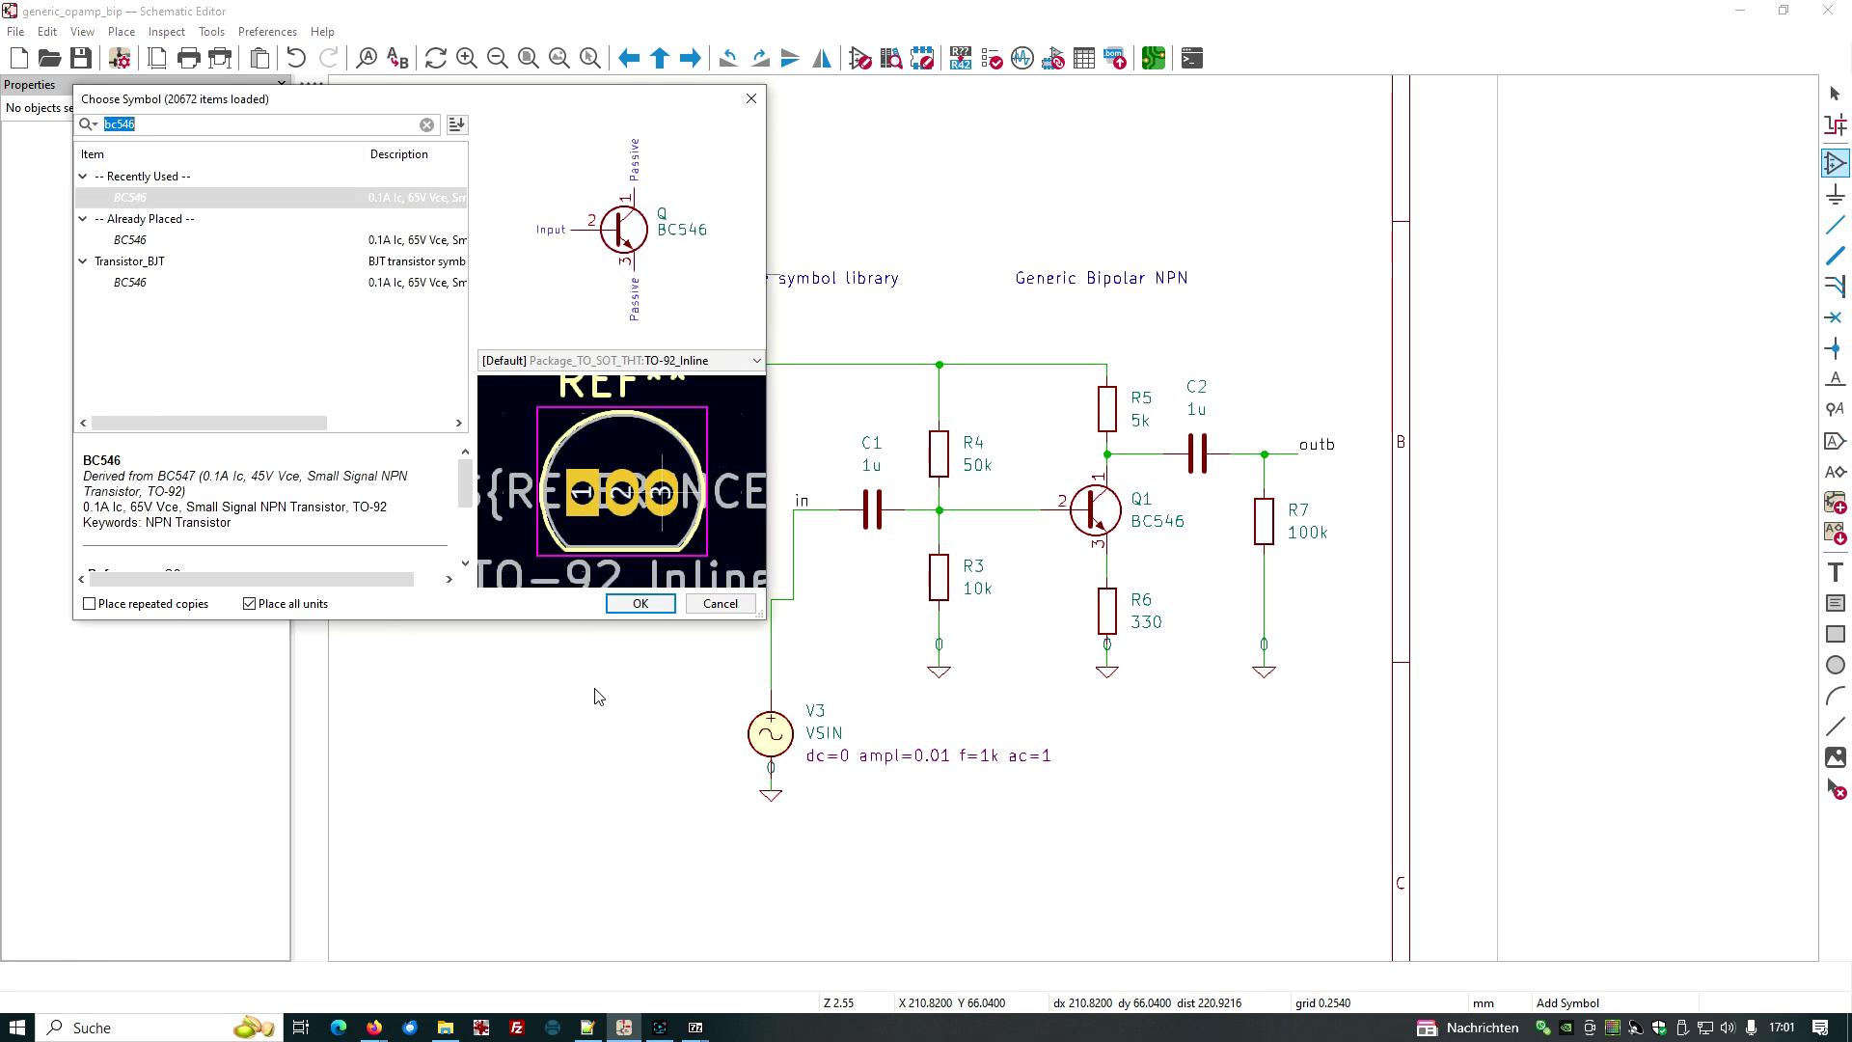
click(721, 605)
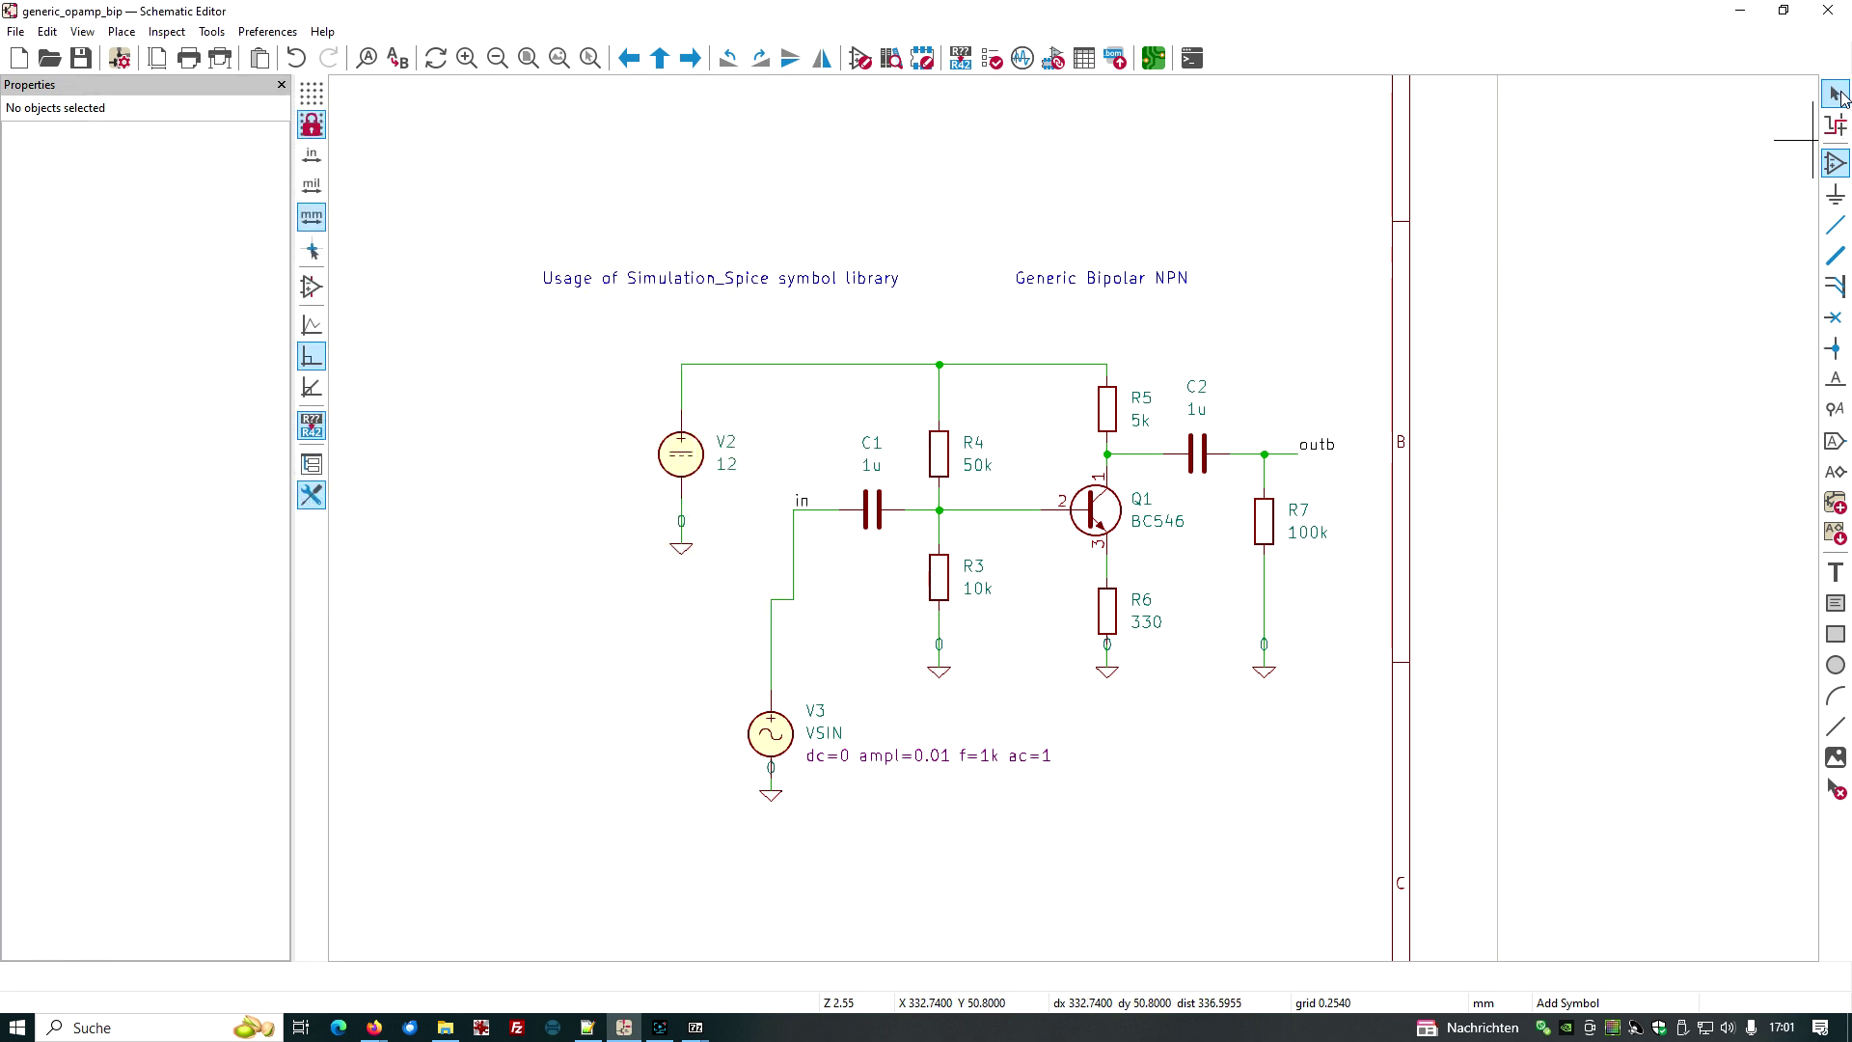
Step: Delete the 'Usage of Simulation_Spice symbol library' and 'Generic Bipolar NPN' title texts
click(1838, 94)
click(823, 280)
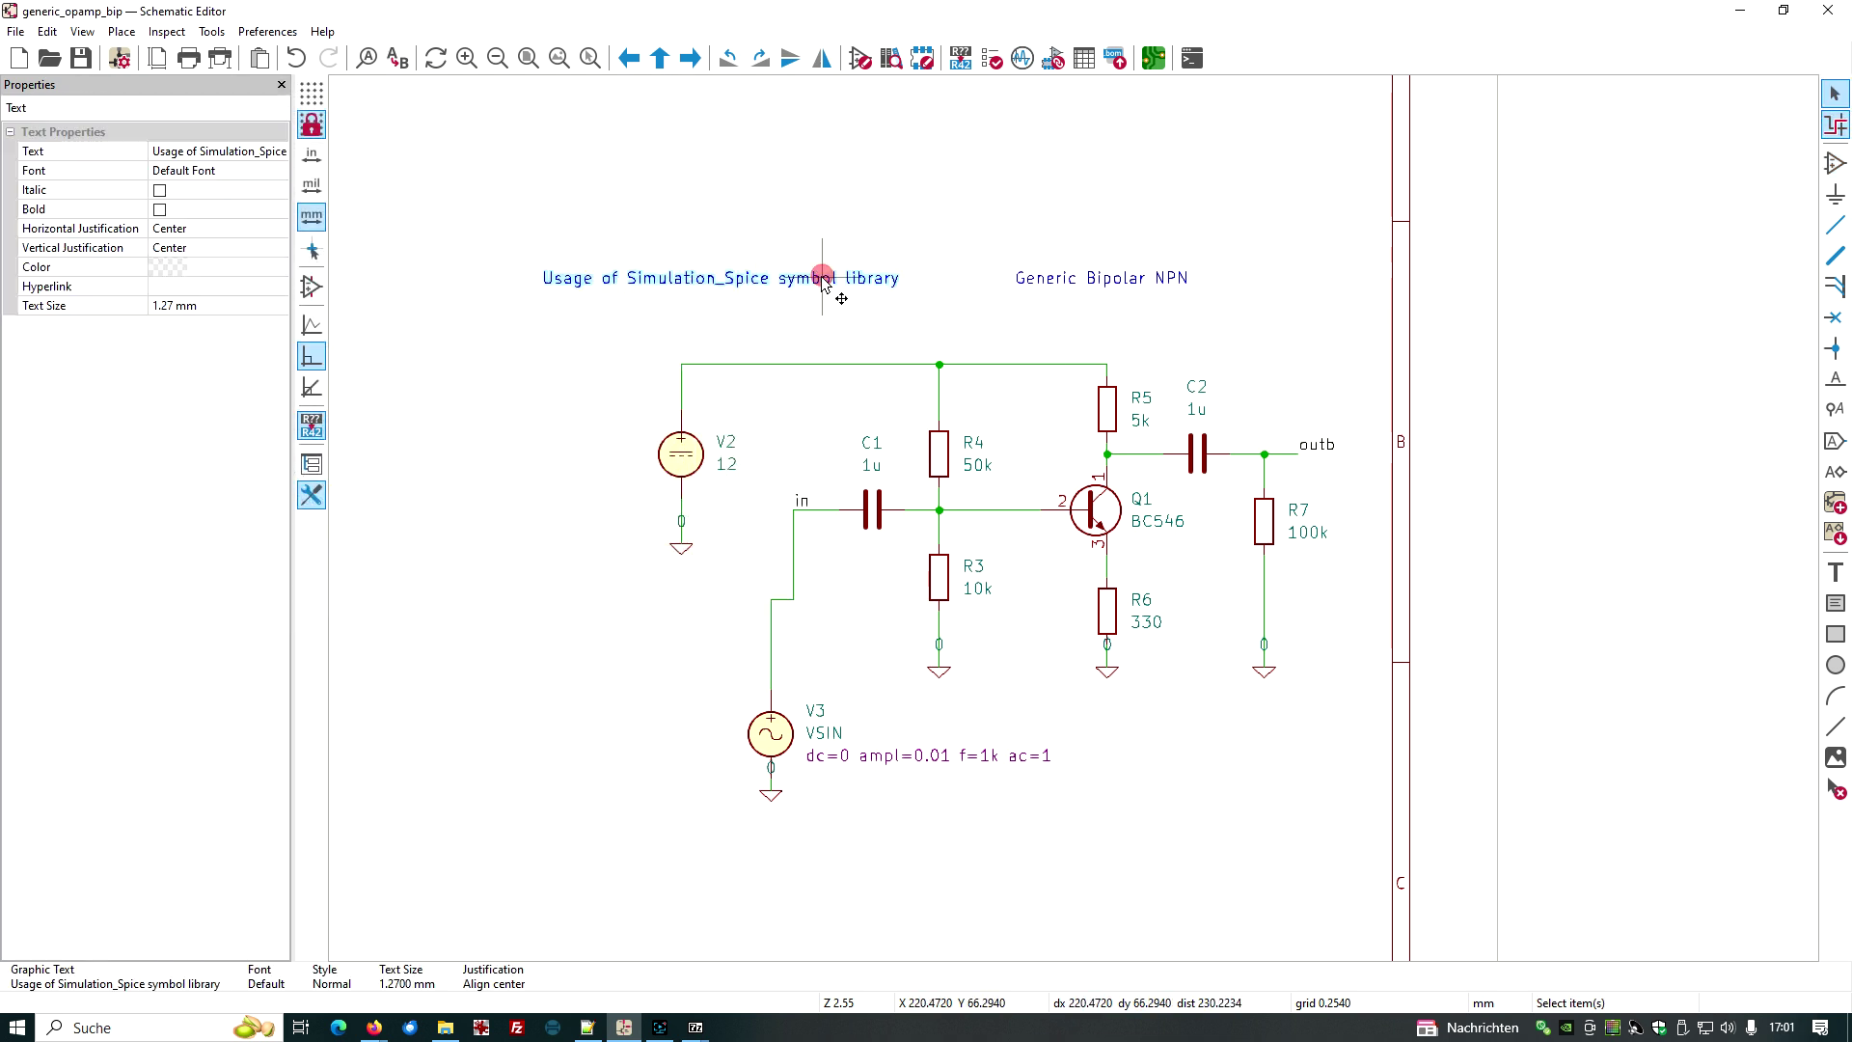
key(Delete)
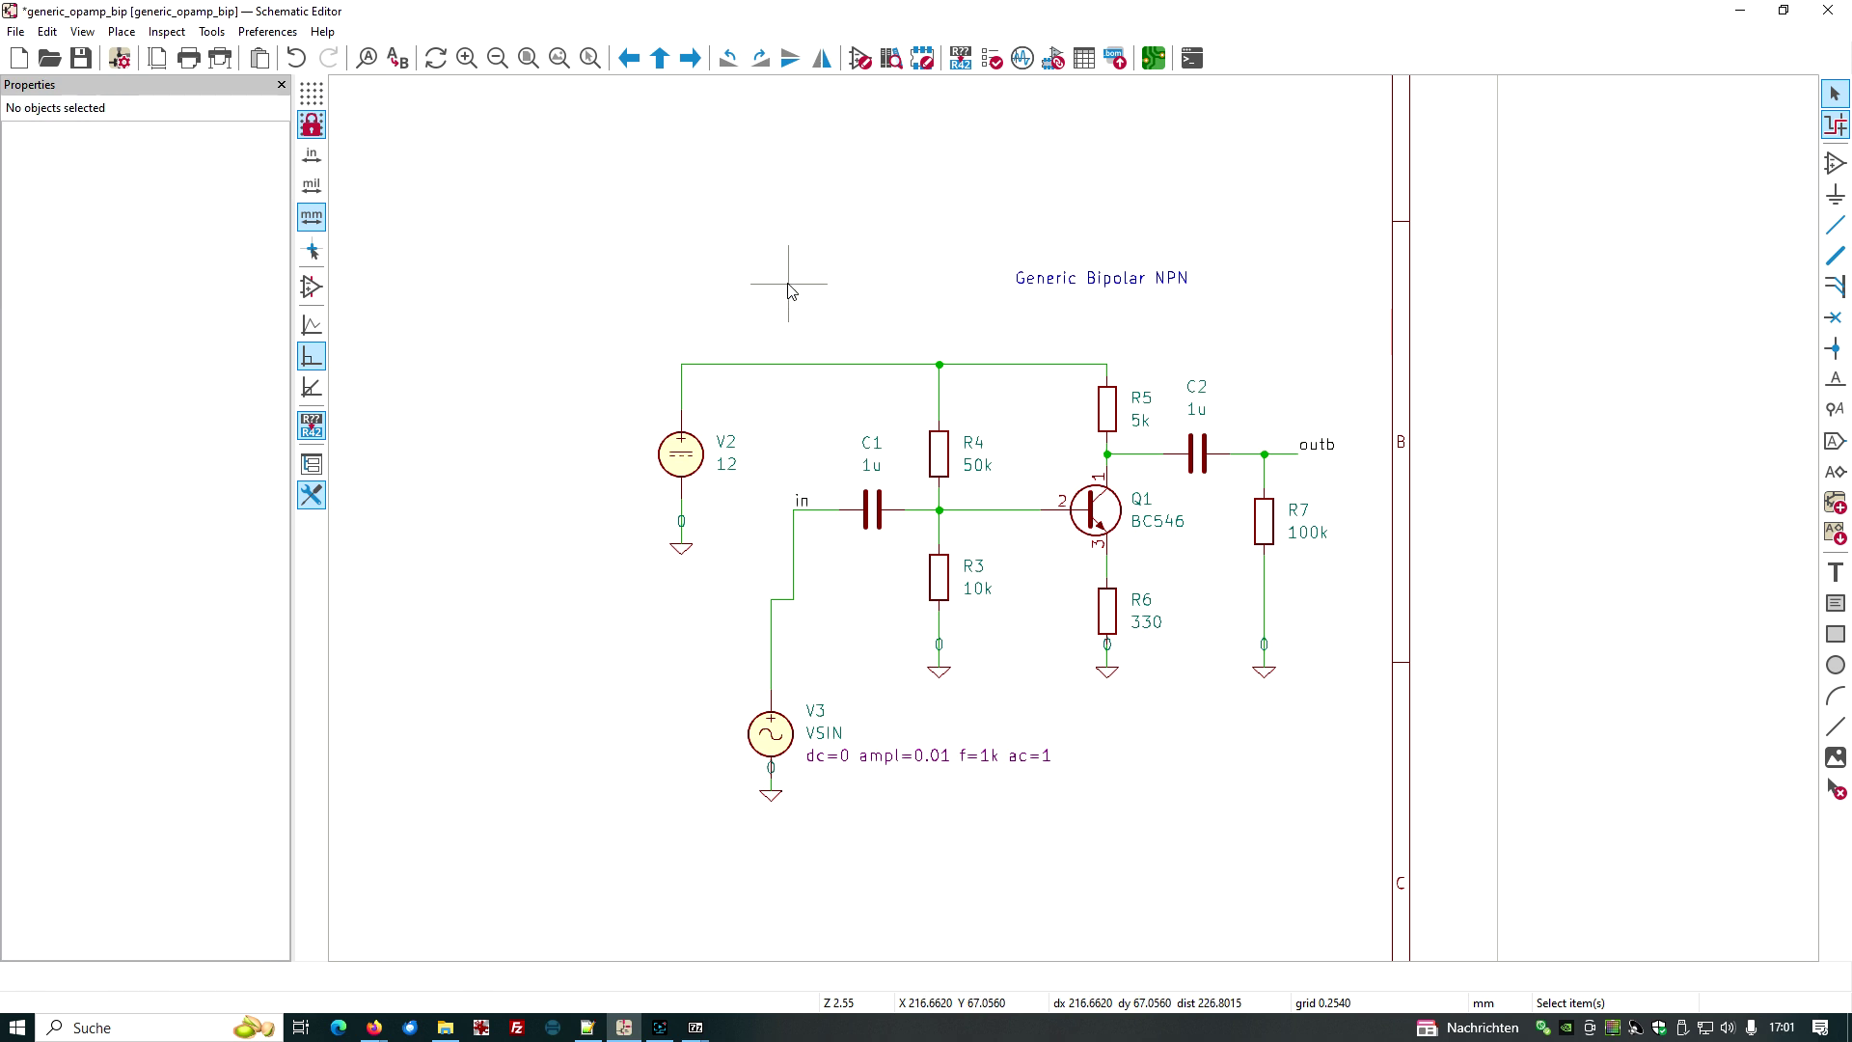
click(1100, 280)
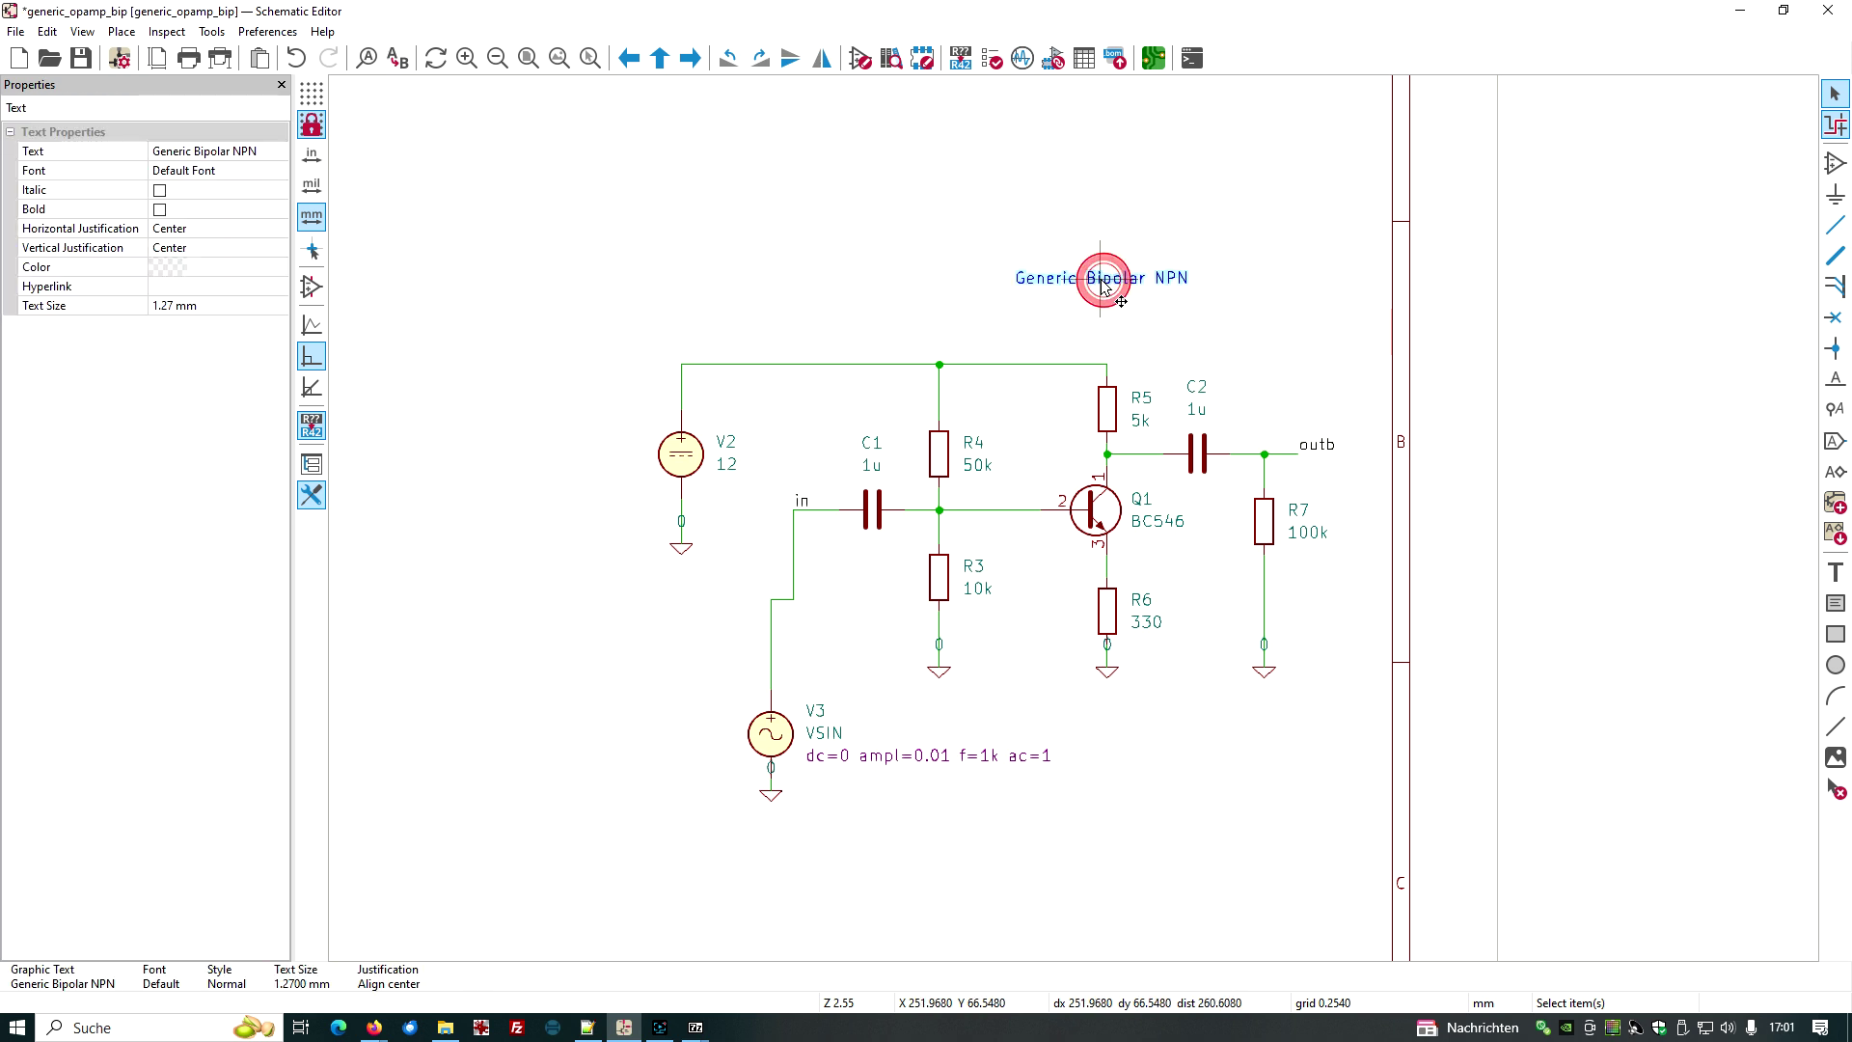
key(Delete)
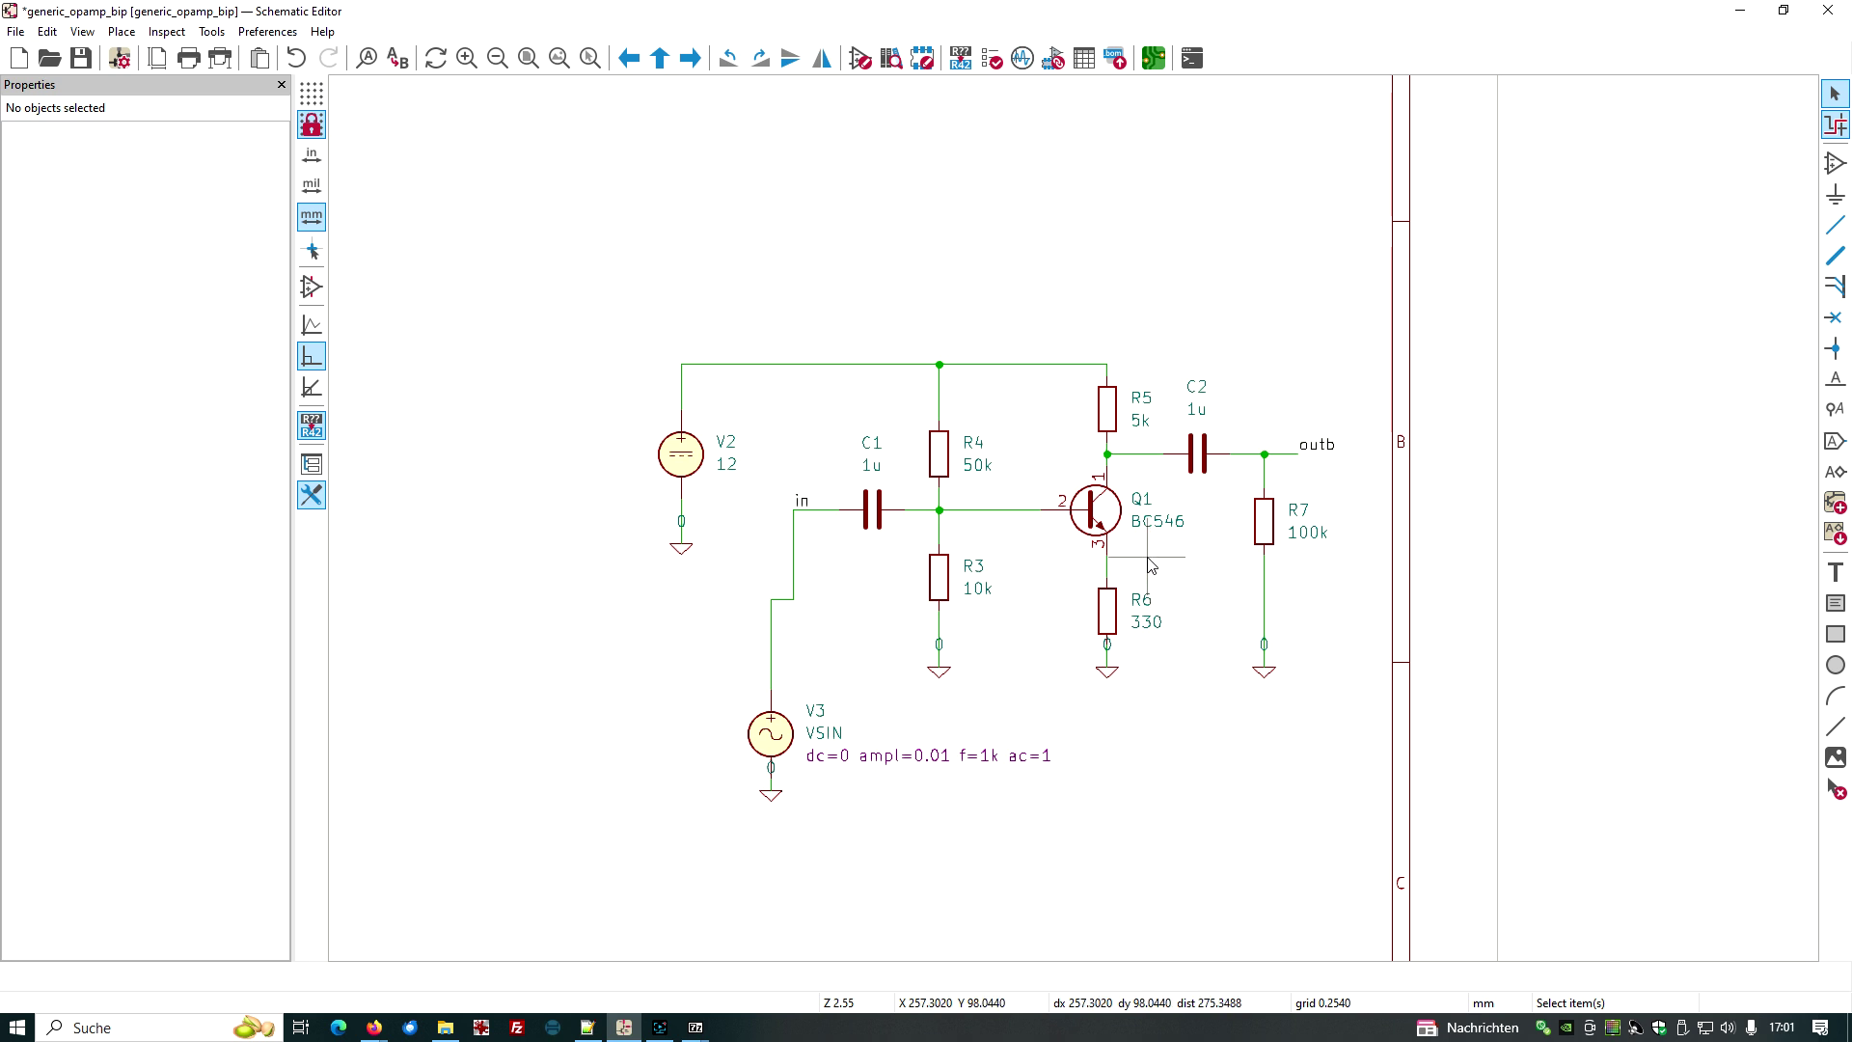
Step: Assign Q1 the BC546B model from BC546.lib, verifying the one-to-one pin assignments
double_click(1105, 513)
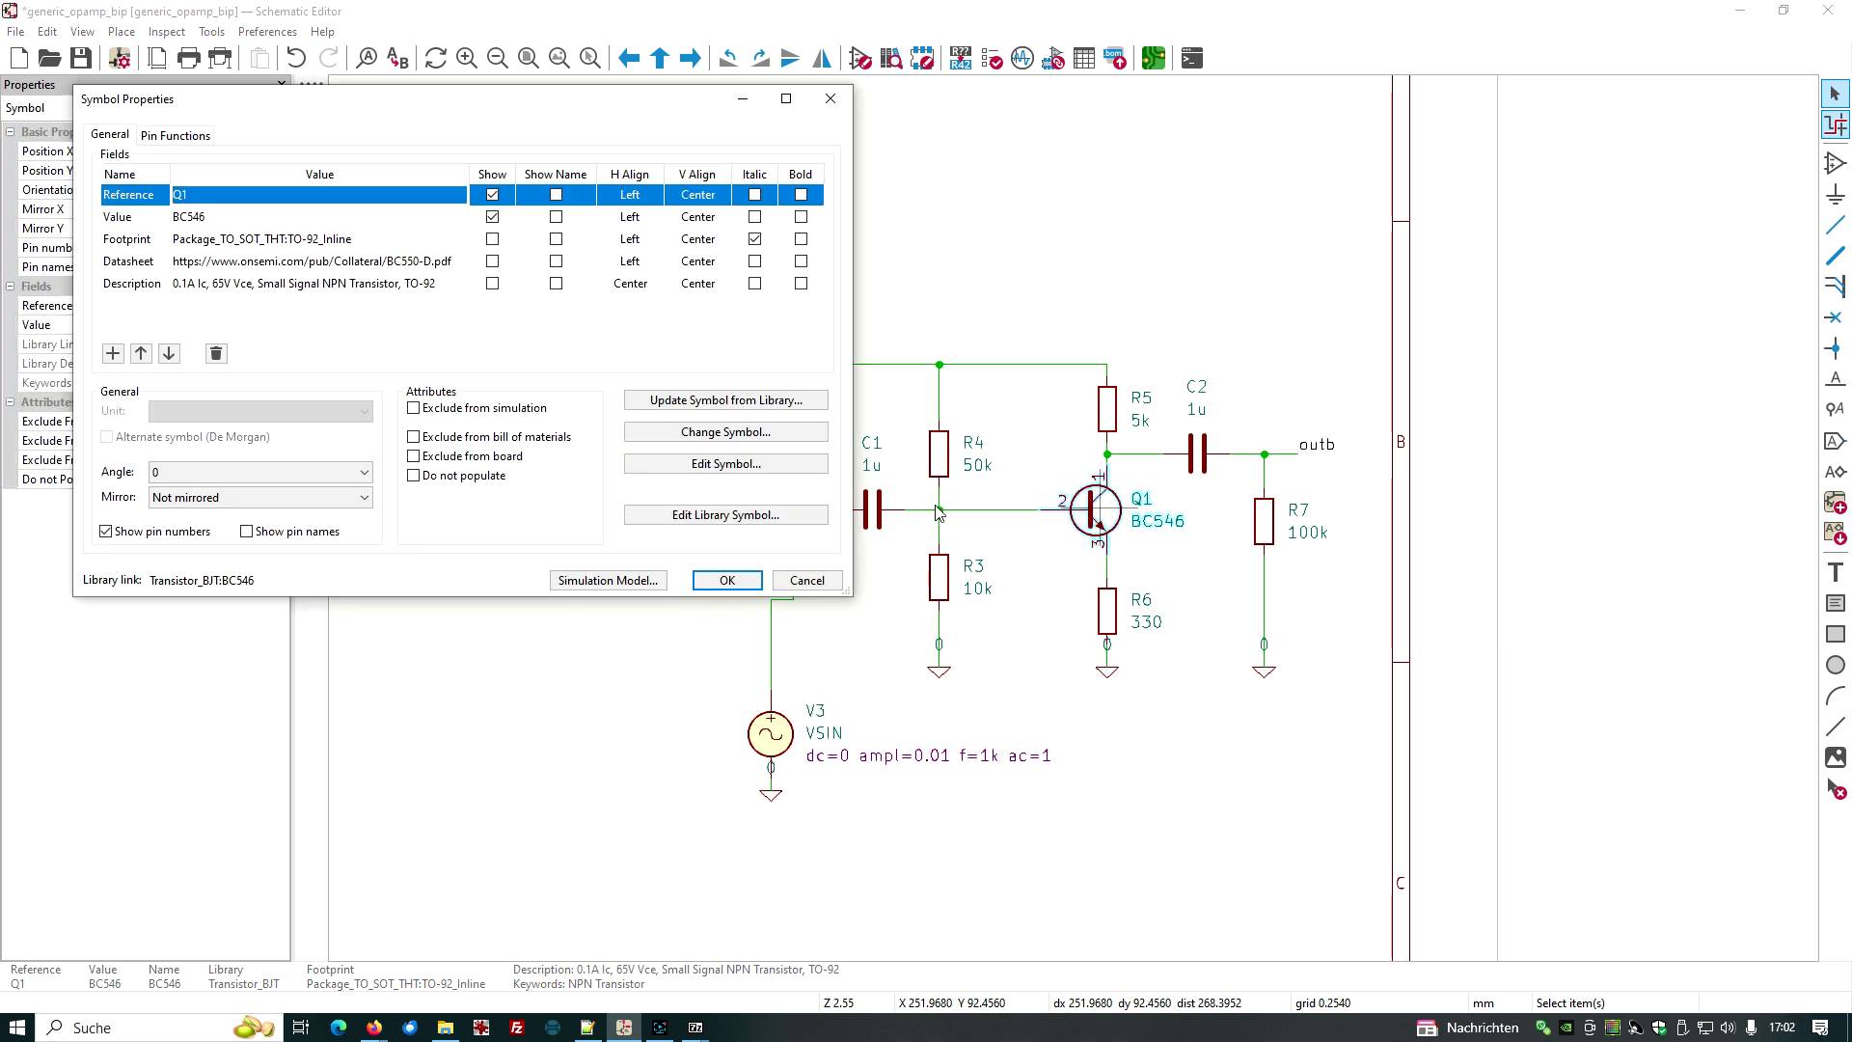
click(629, 580)
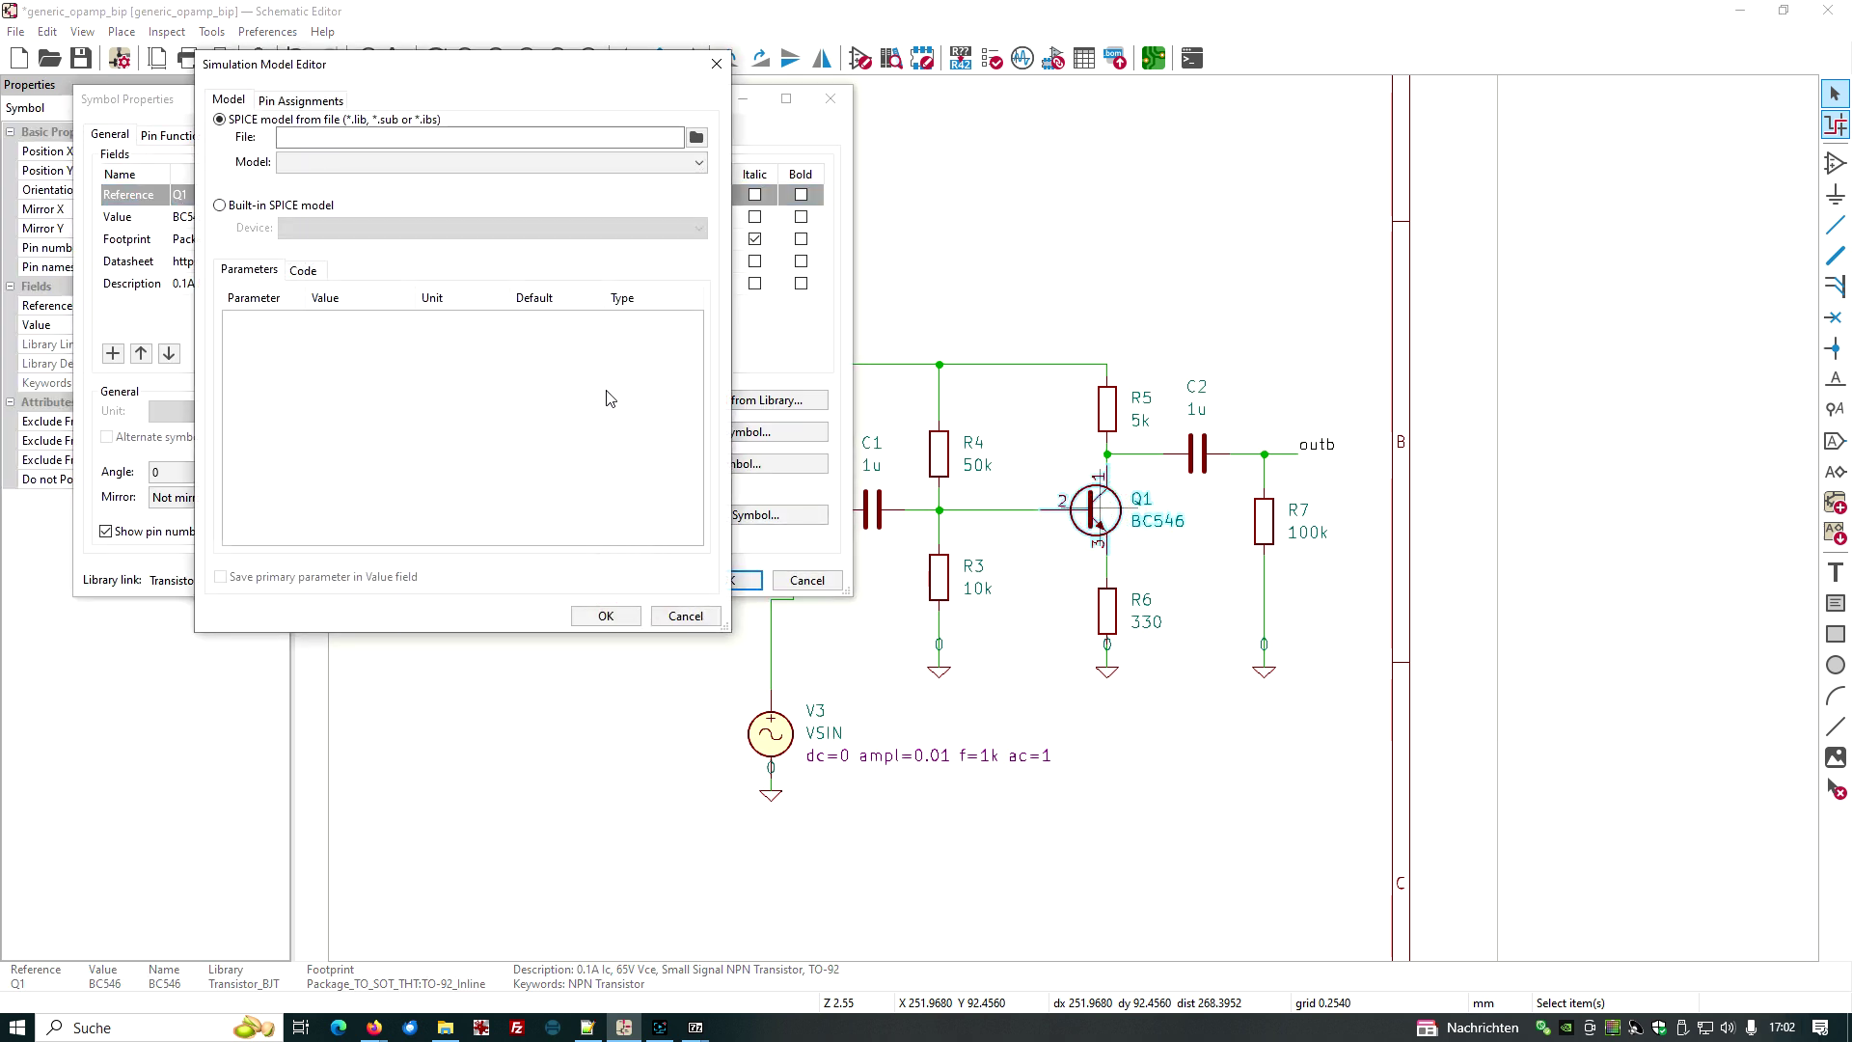
click(697, 138)
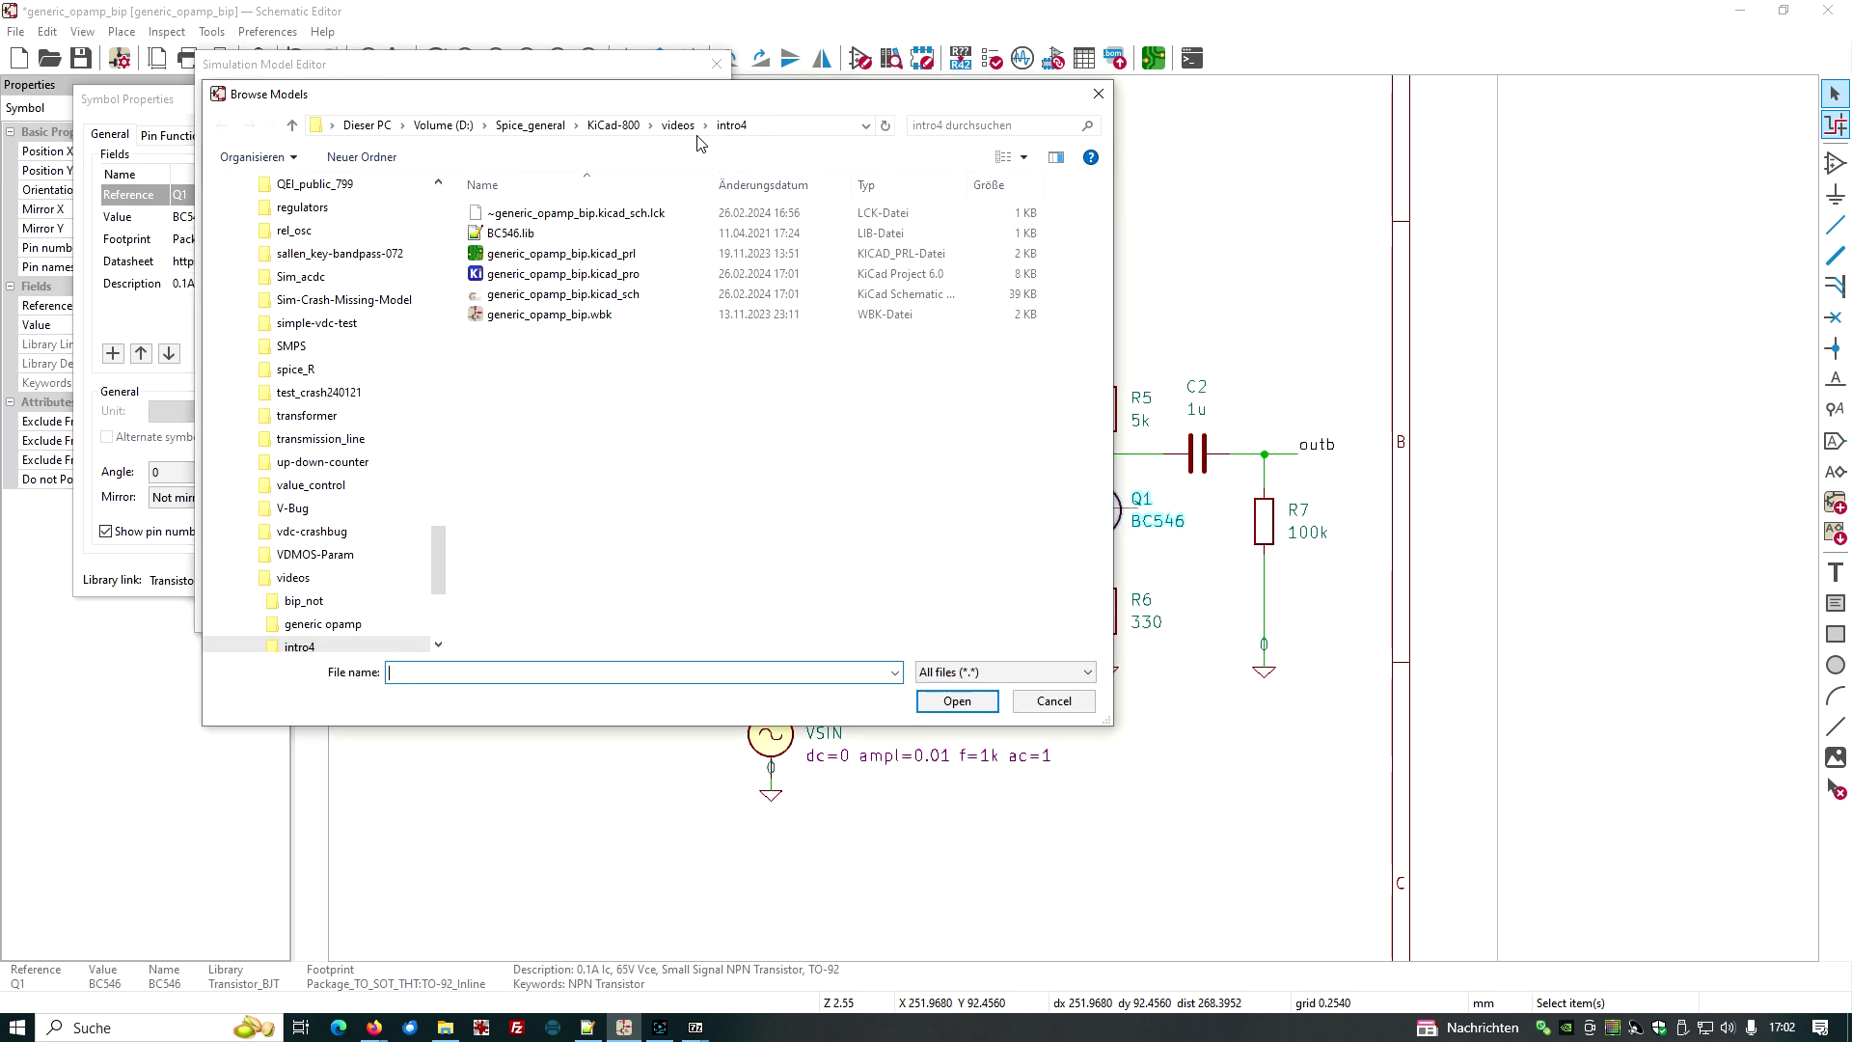
double_click(522, 235)
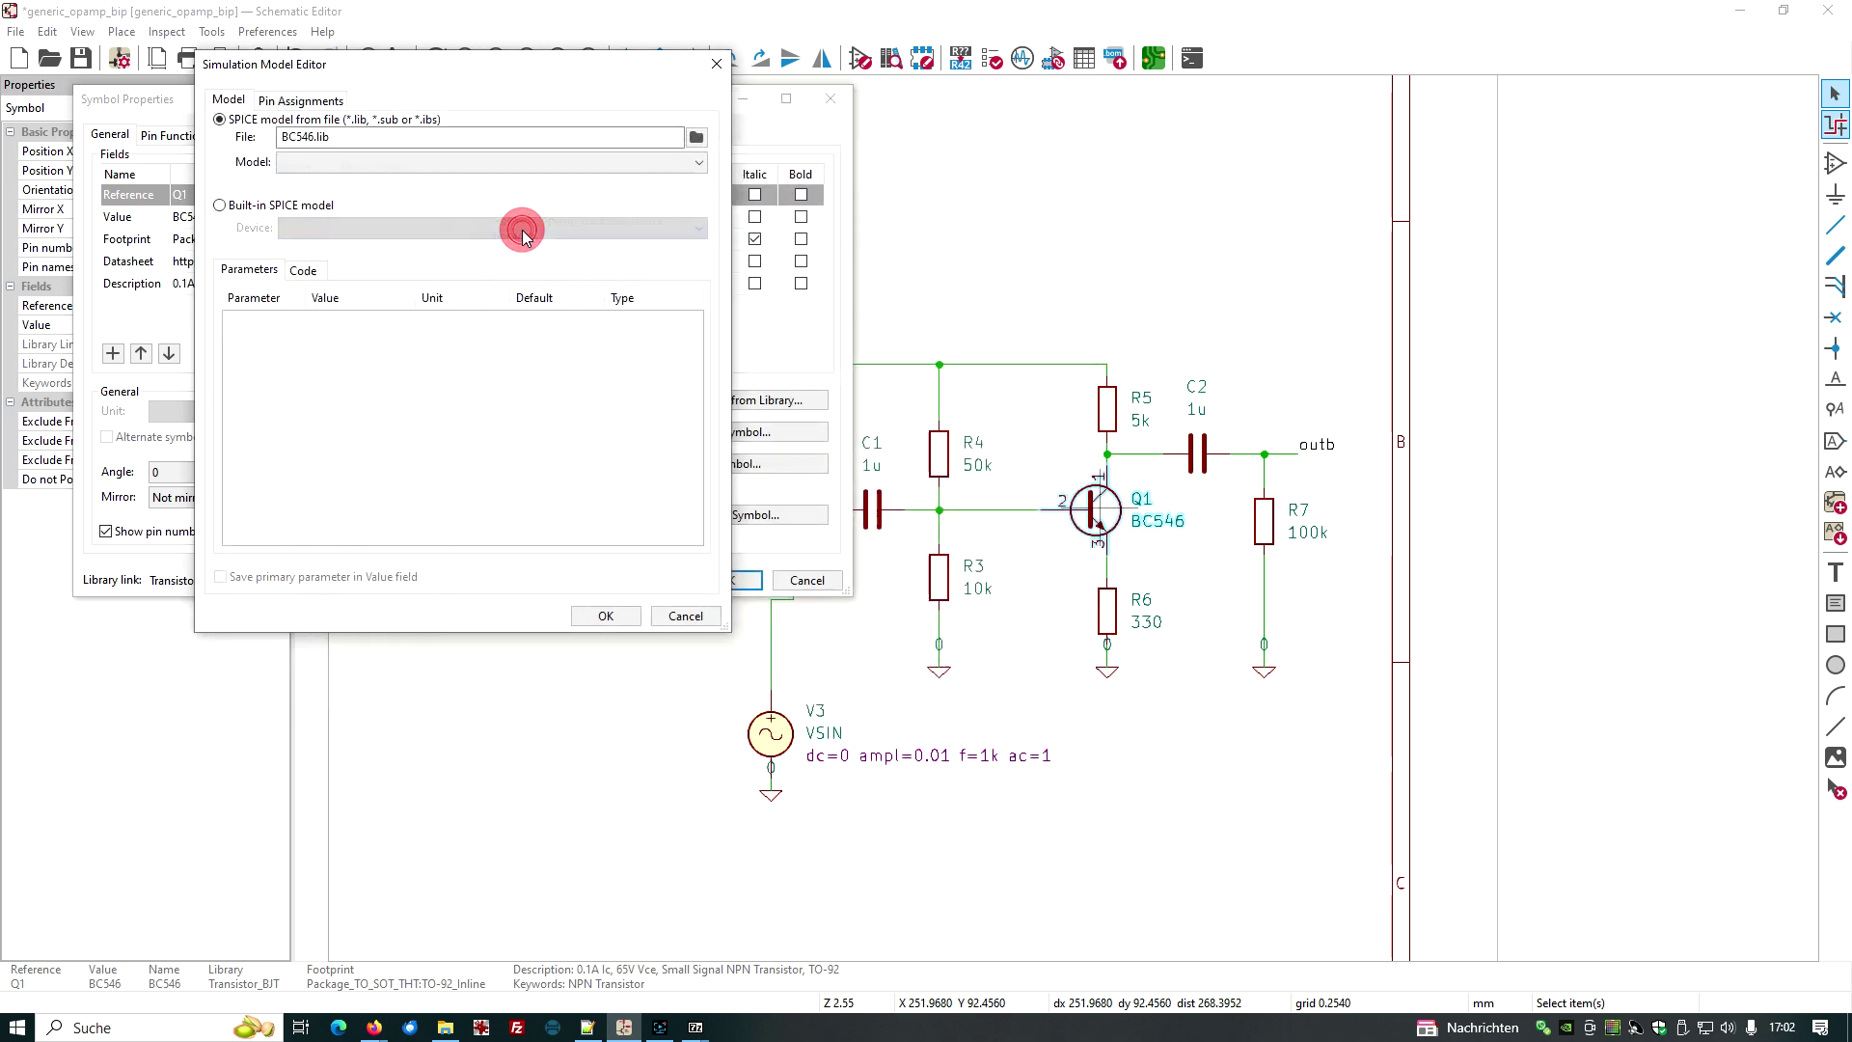
click(698, 162)
click(342, 181)
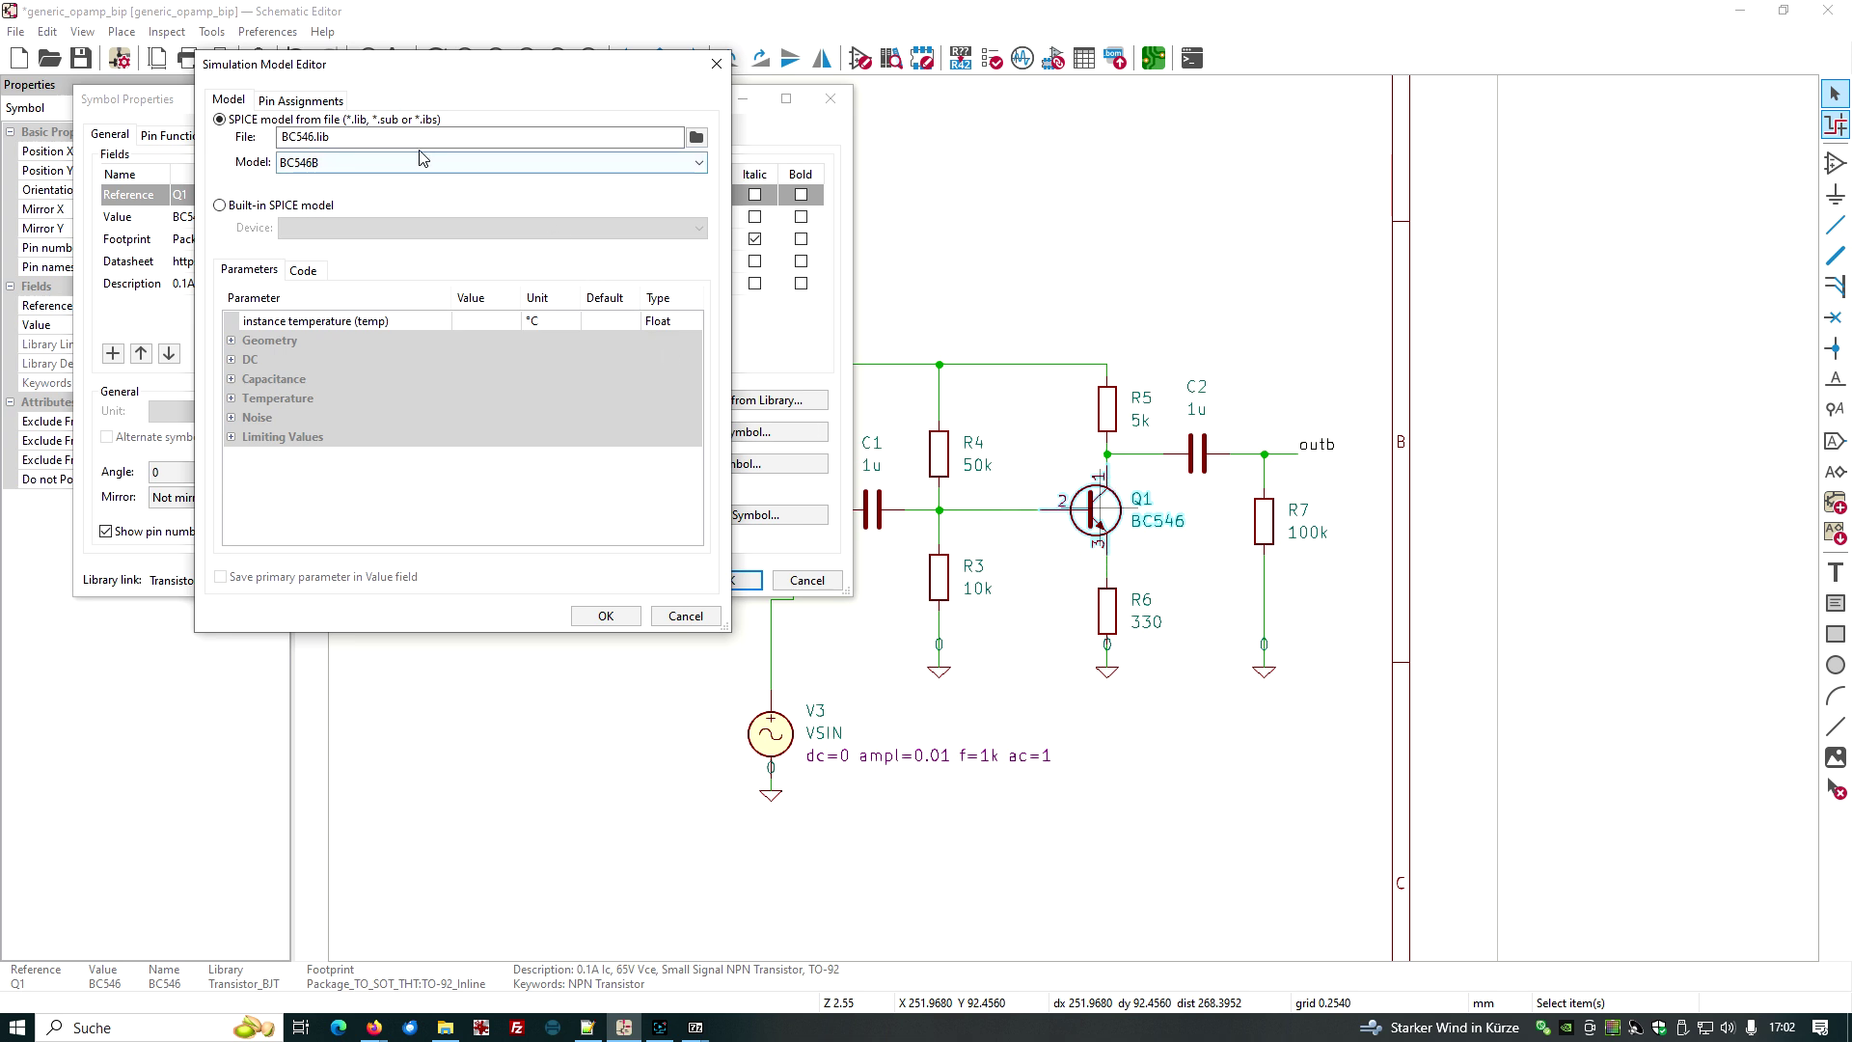
click(310, 101)
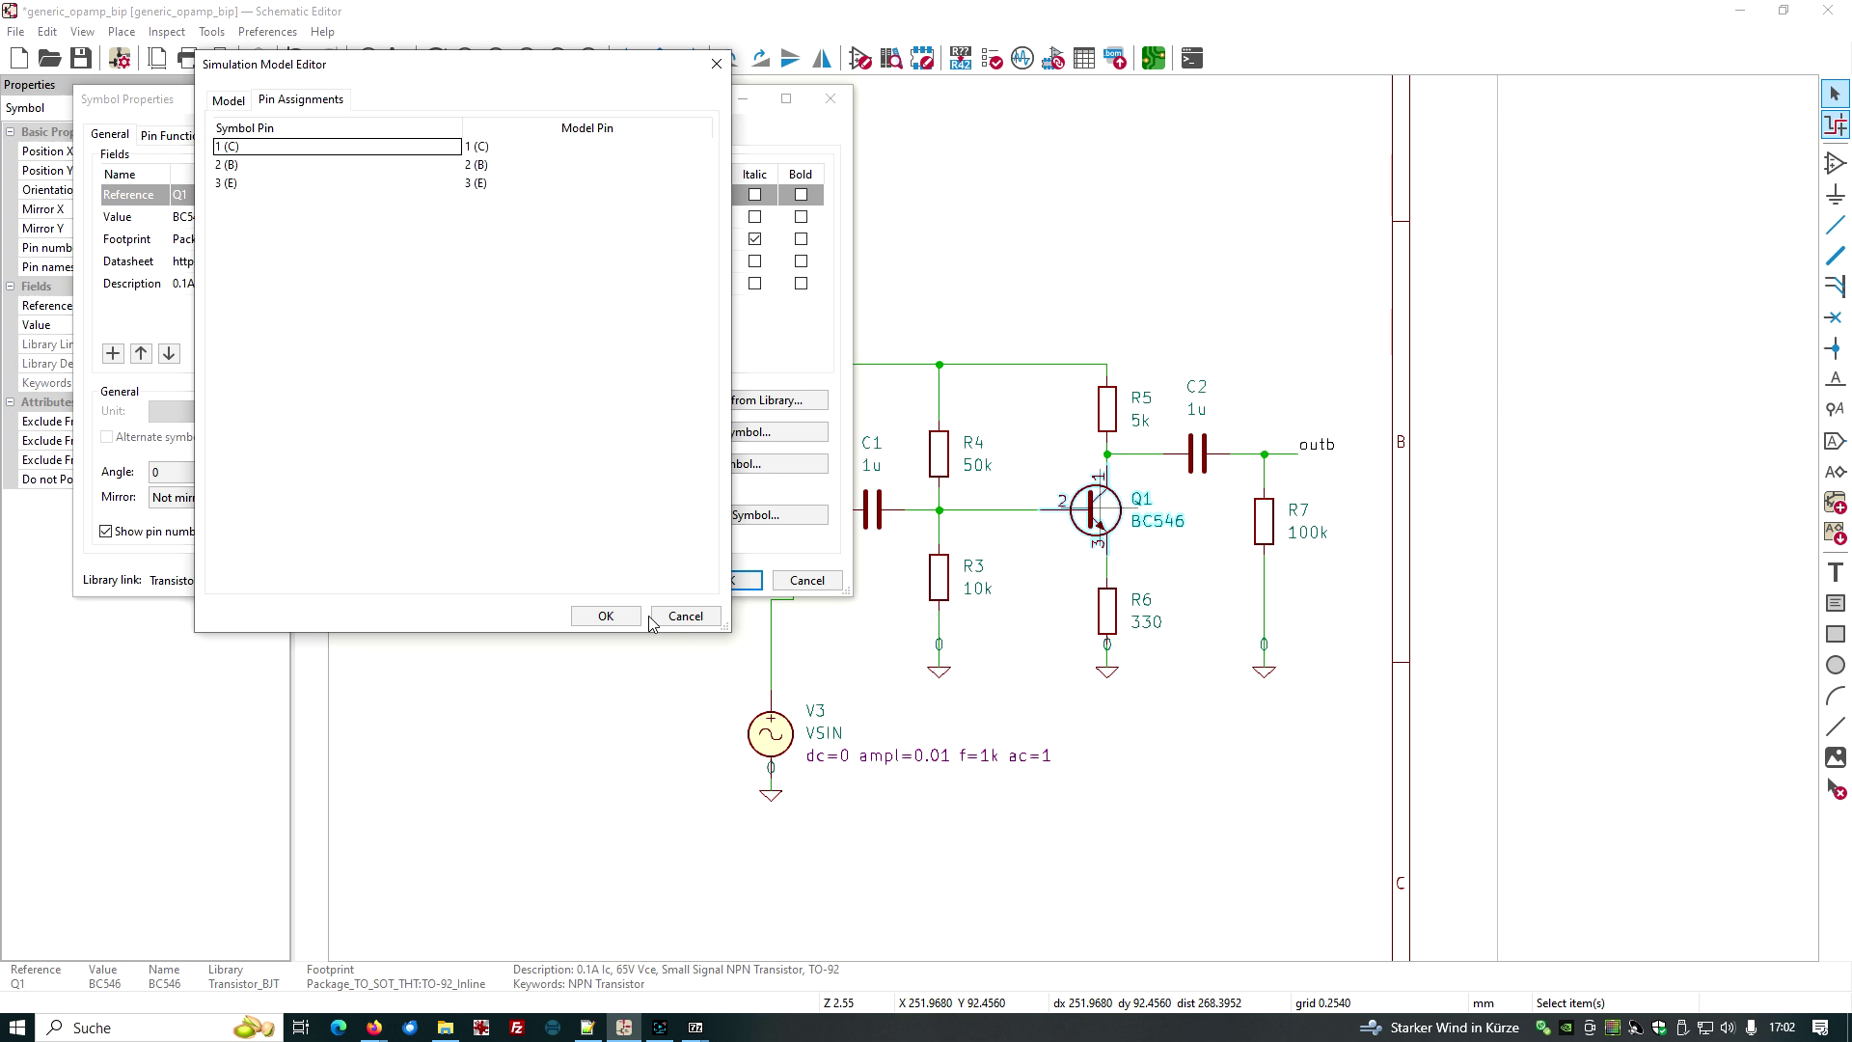
click(606, 615)
click(727, 580)
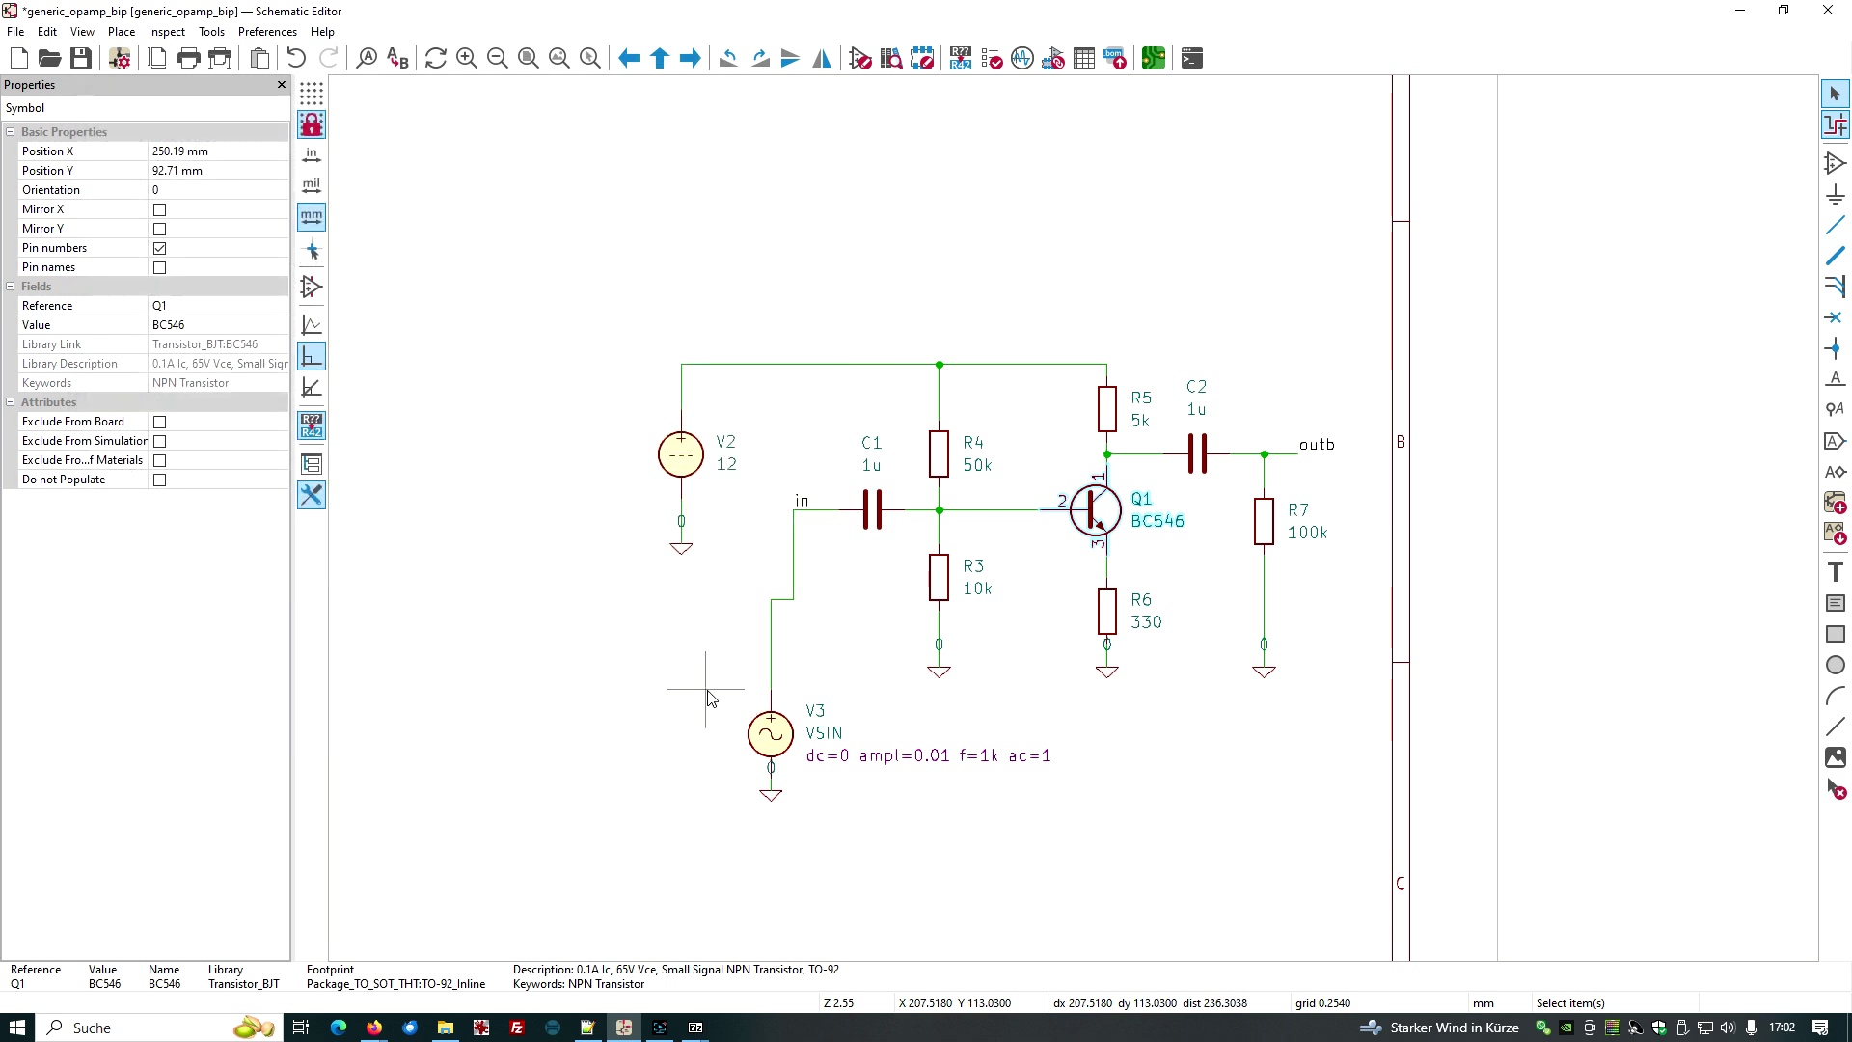
Step: Launch the Spice Simulator from Inspect and close the 'Analysis 2 - AC' tab
click(167, 32)
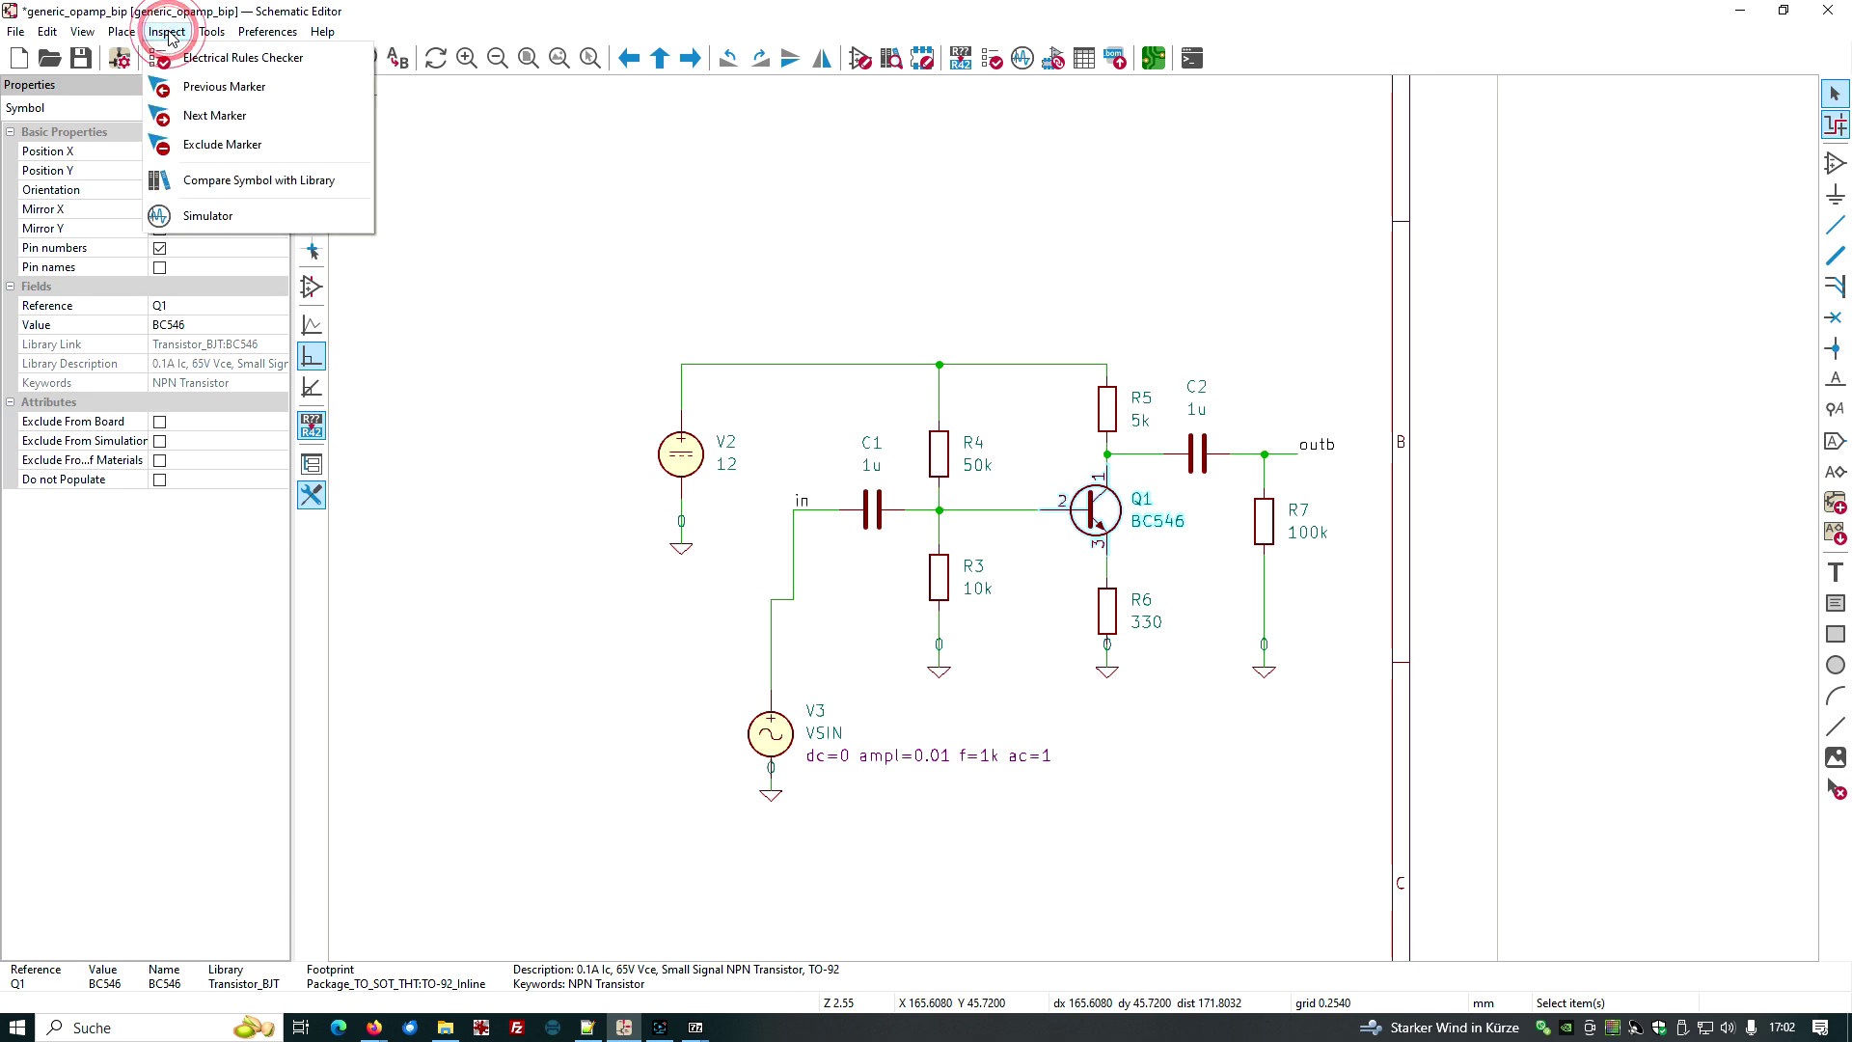
click(243, 222)
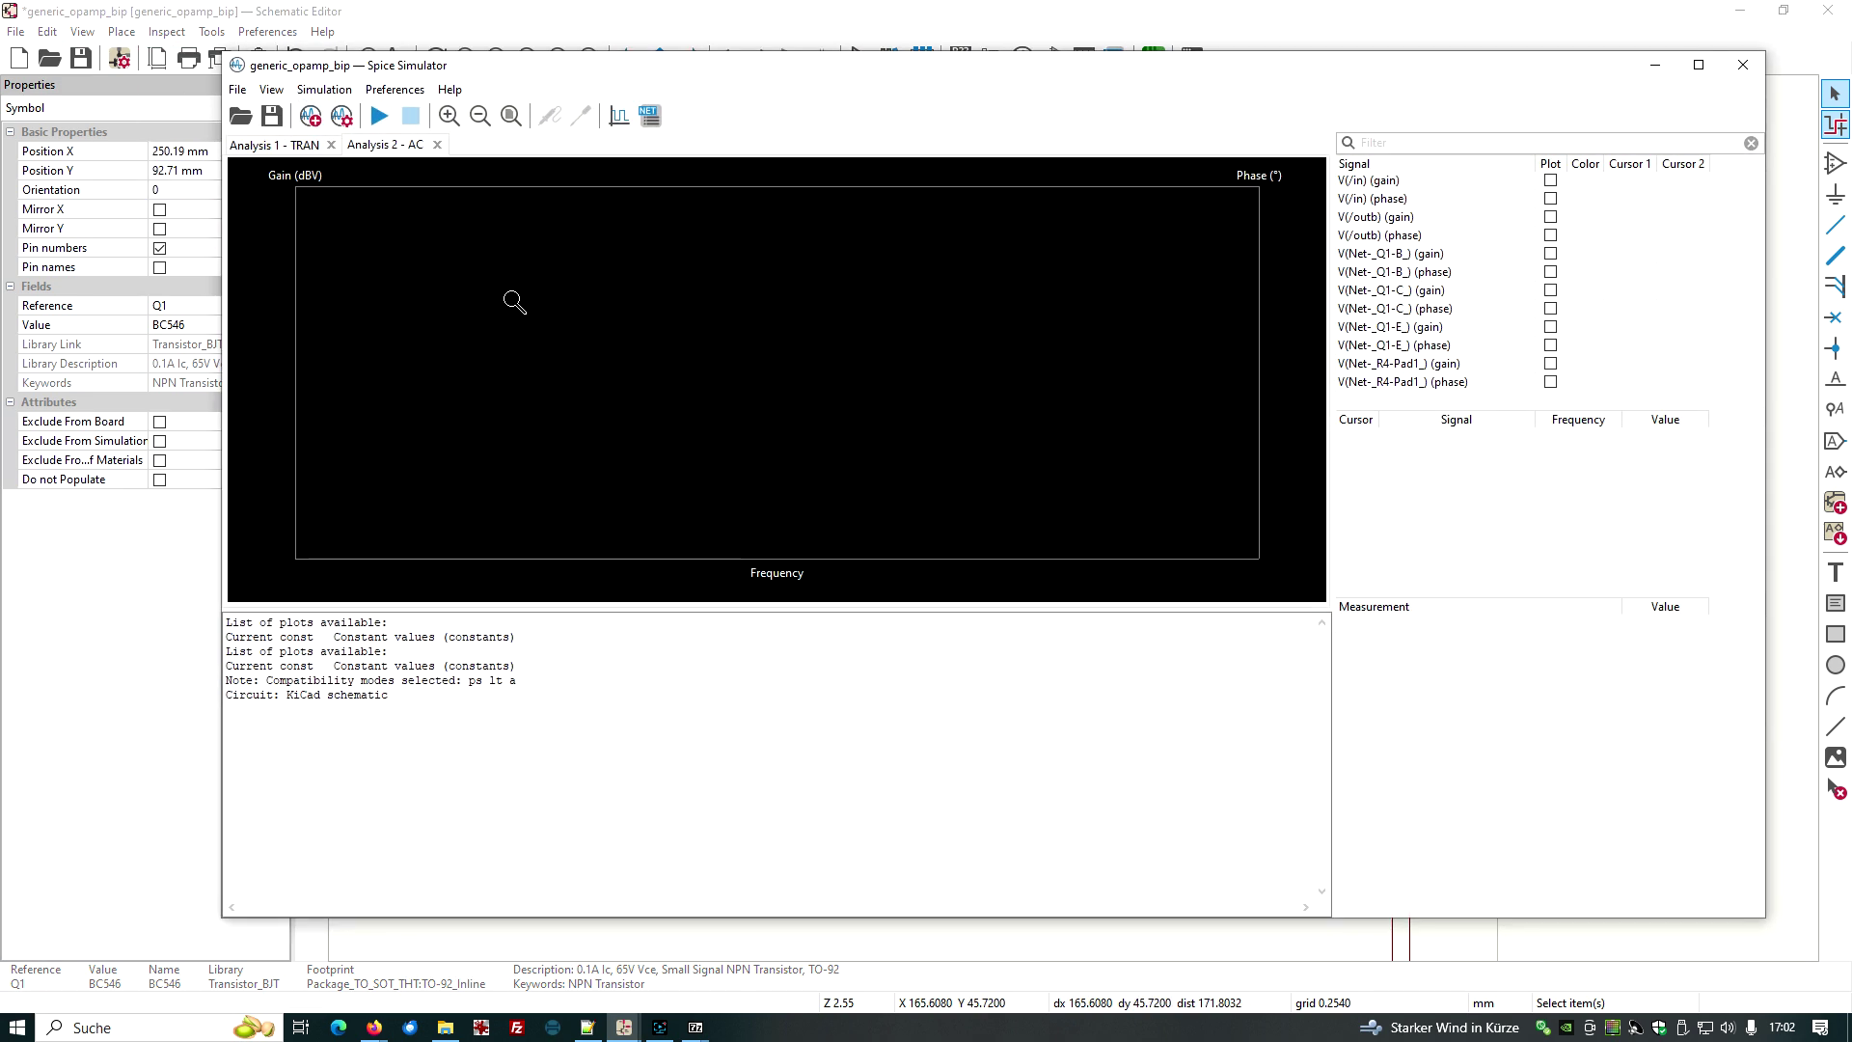
click(437, 145)
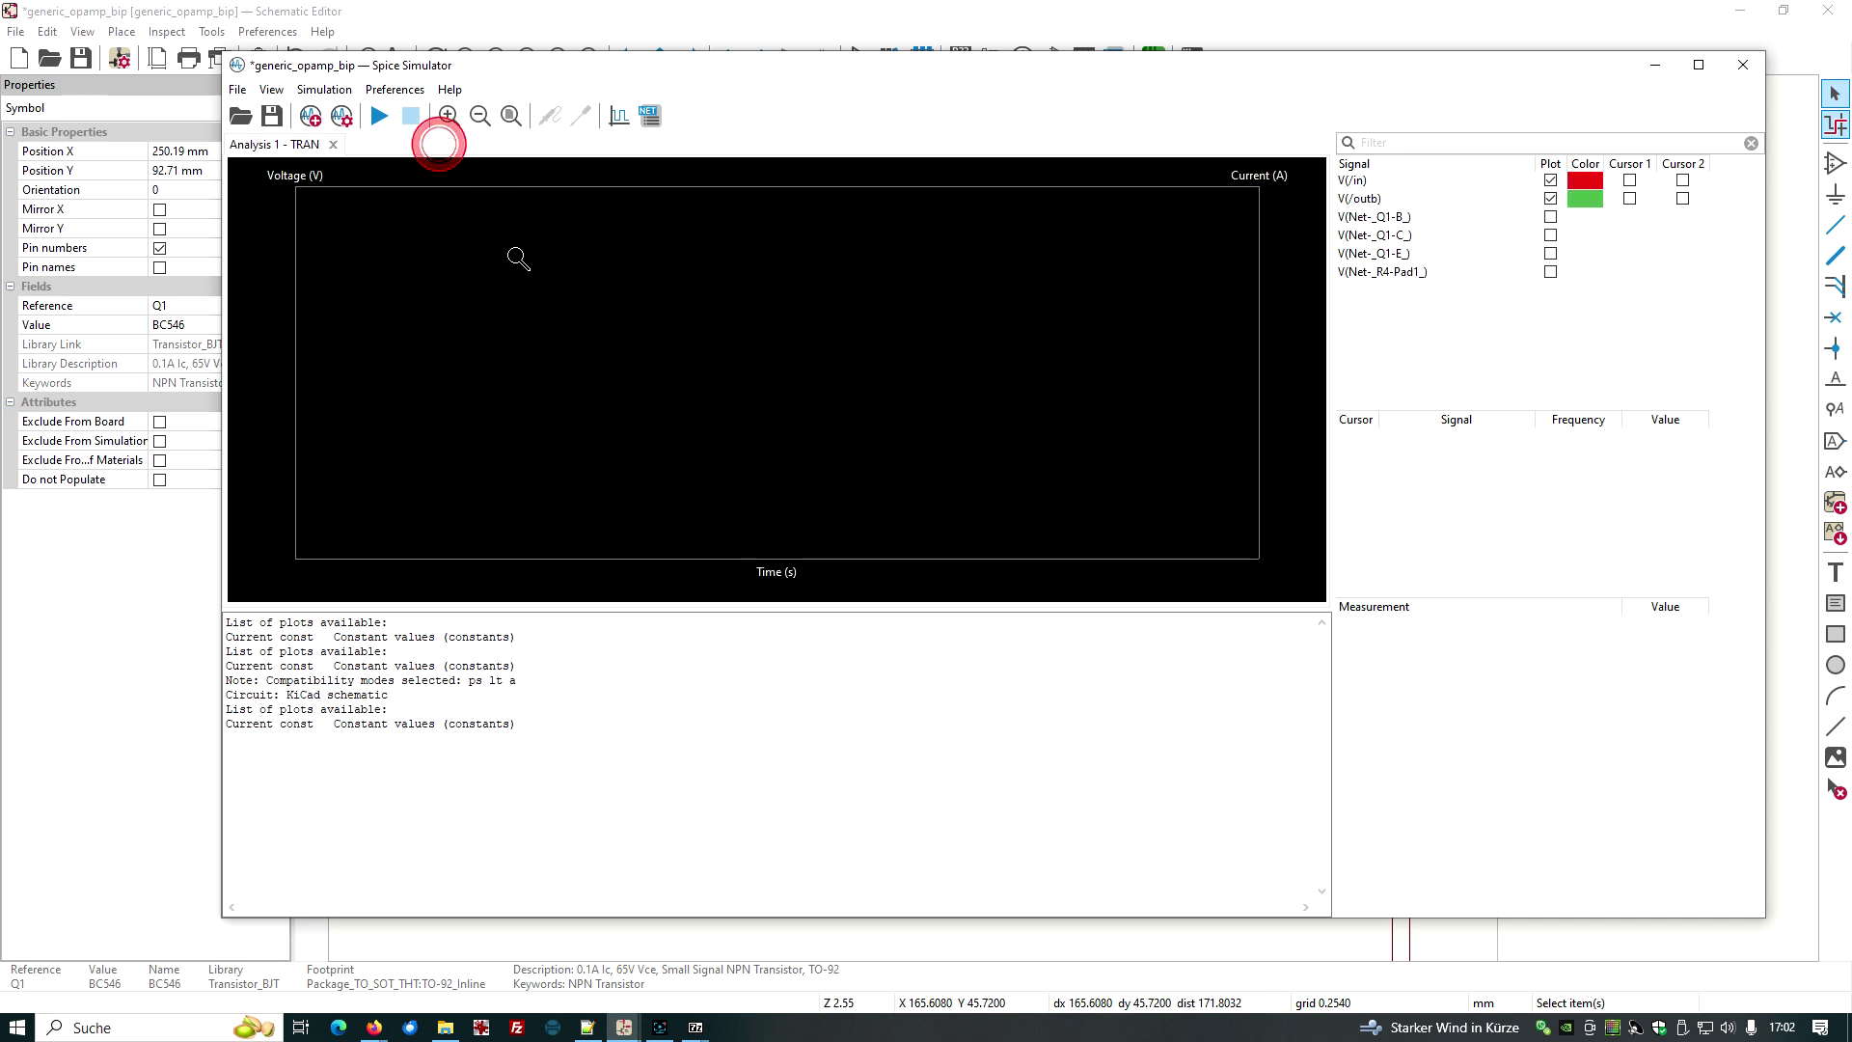
Step: Run the transient simulation and select the V(/outb) signal
click(380, 117)
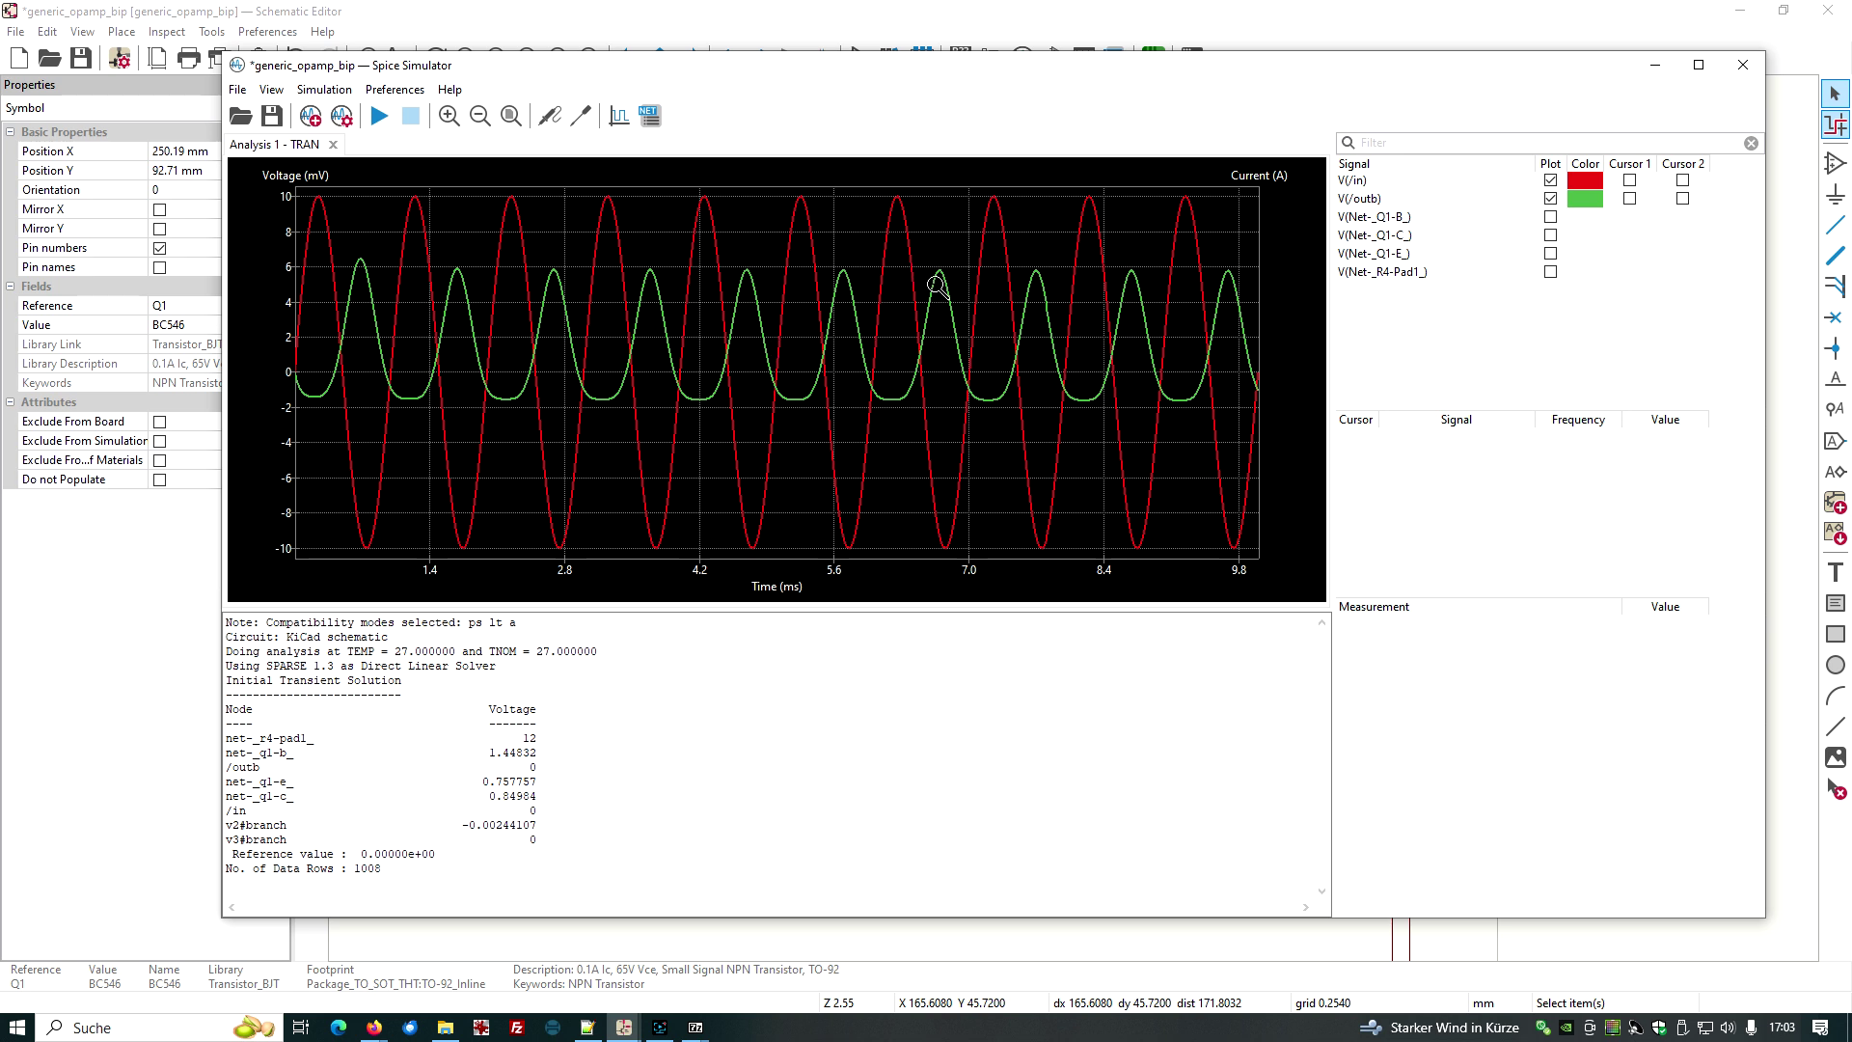
click(1366, 199)
Step: Run a 1K Fourier analysis on V(/outb), showing 30.1083% THD, then return to the schematic
right_click(1367, 204)
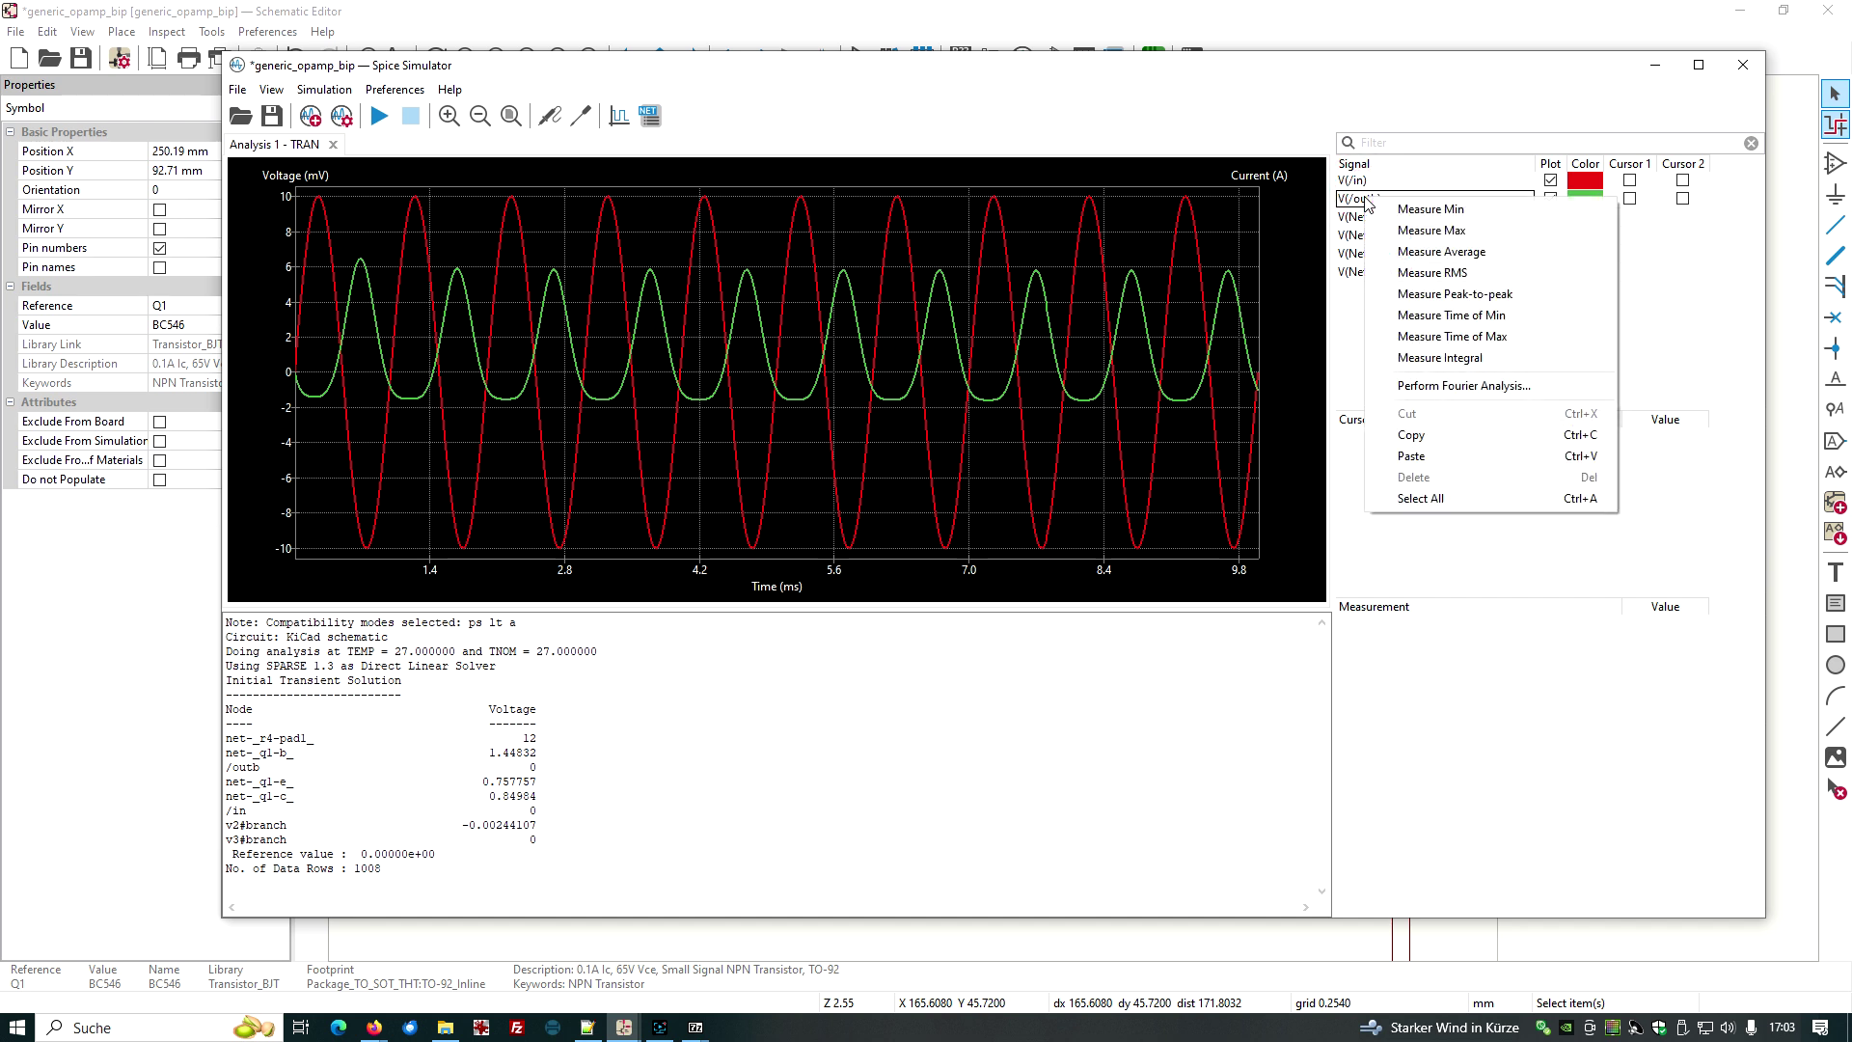
click(1453, 388)
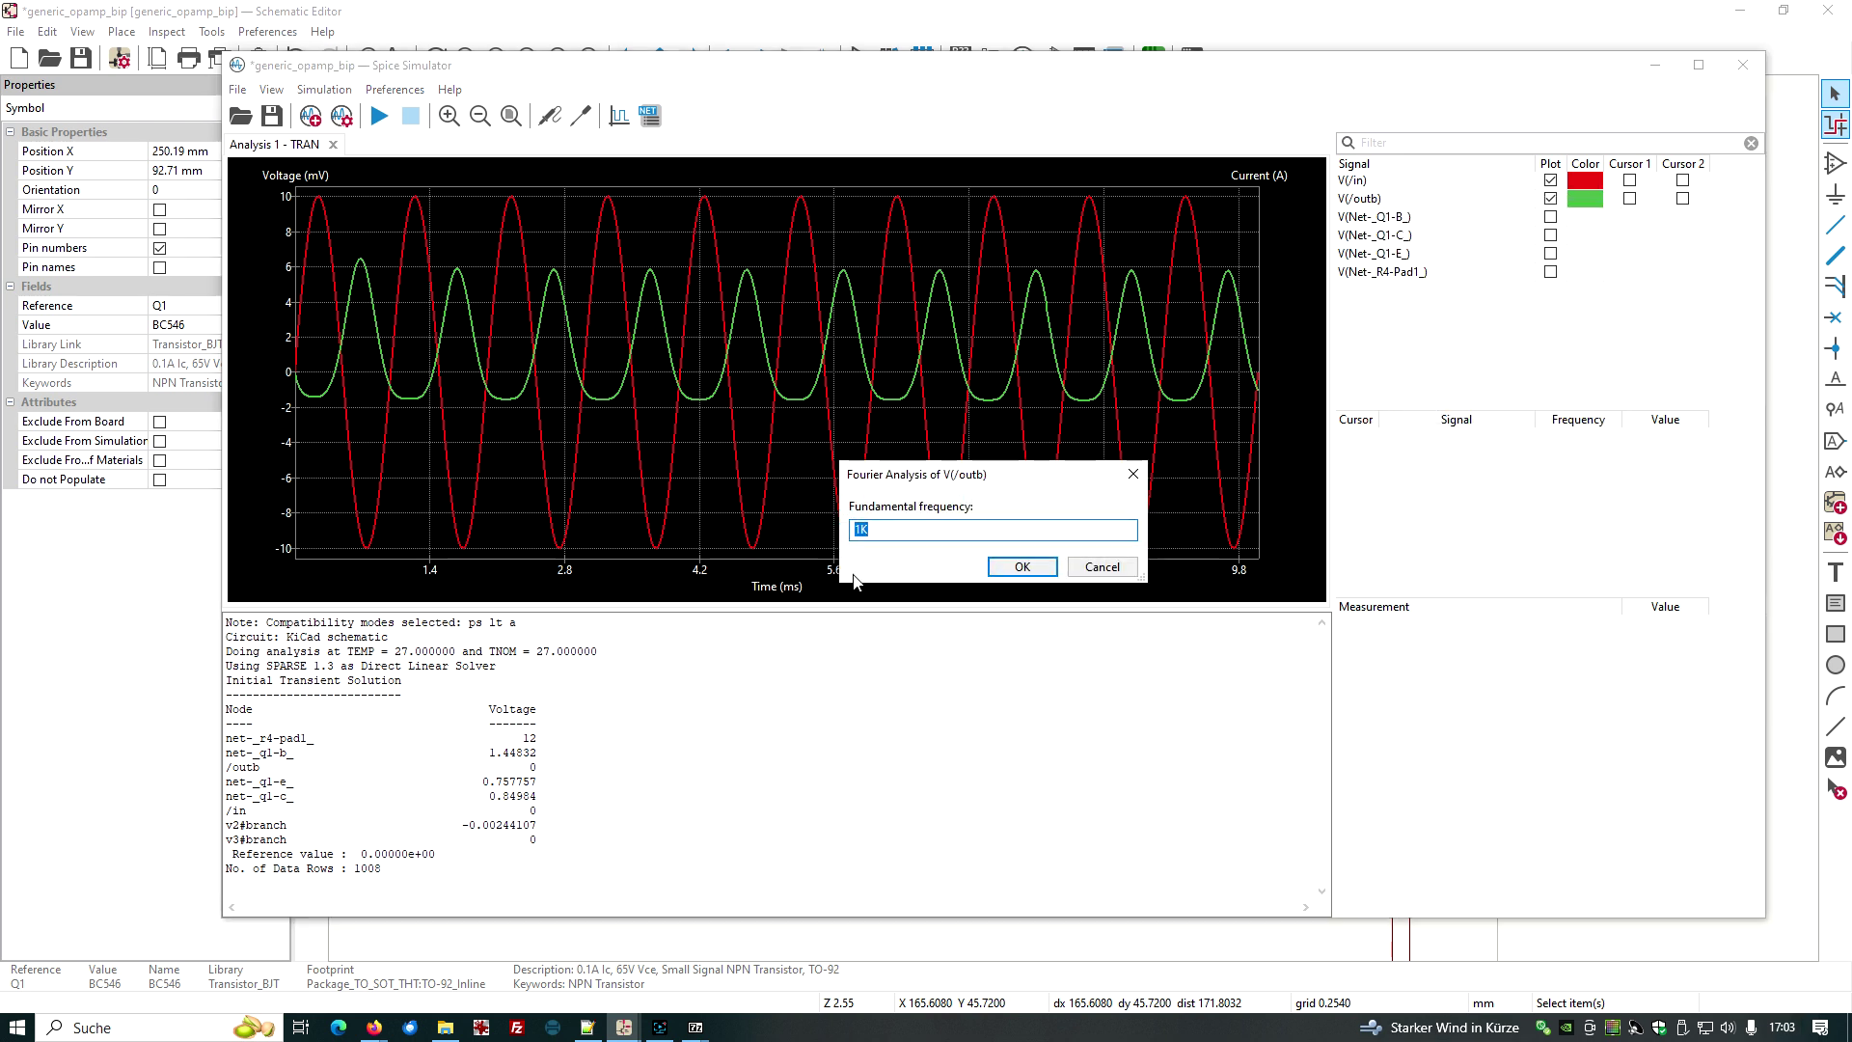
click(1025, 567)
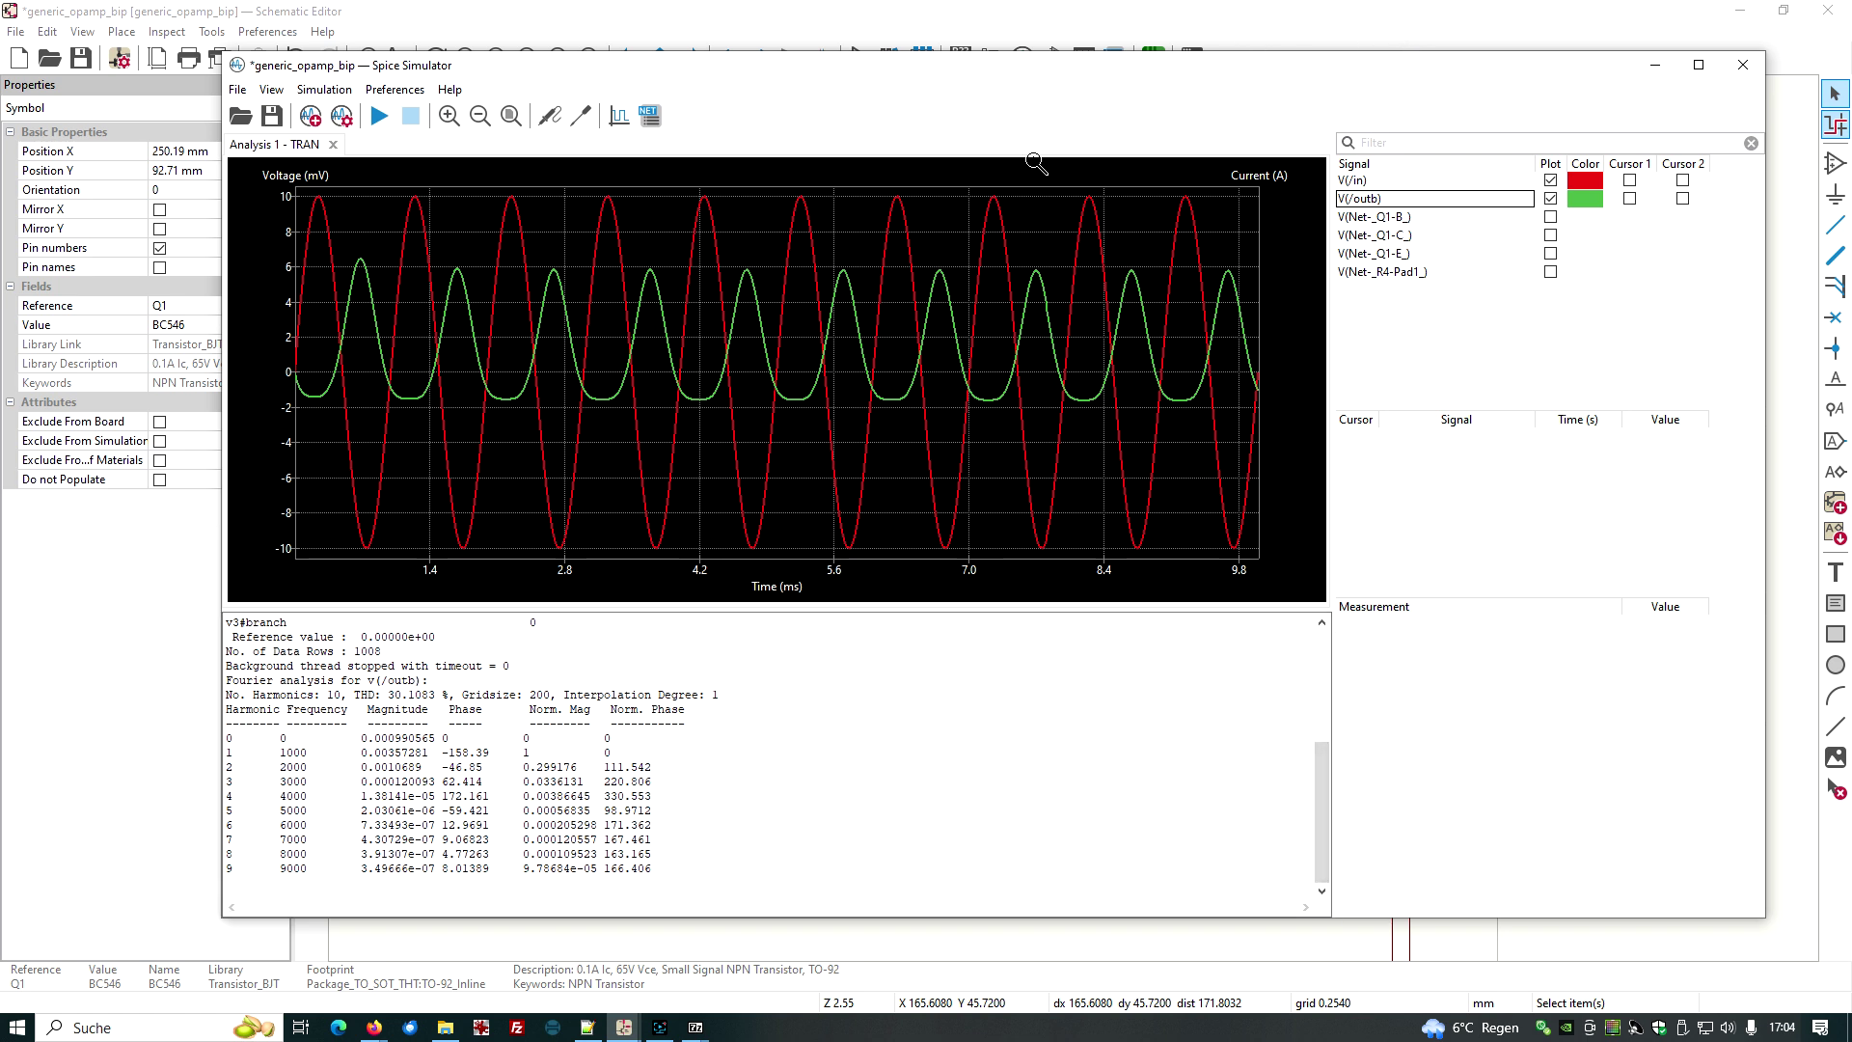
click(1327, 21)
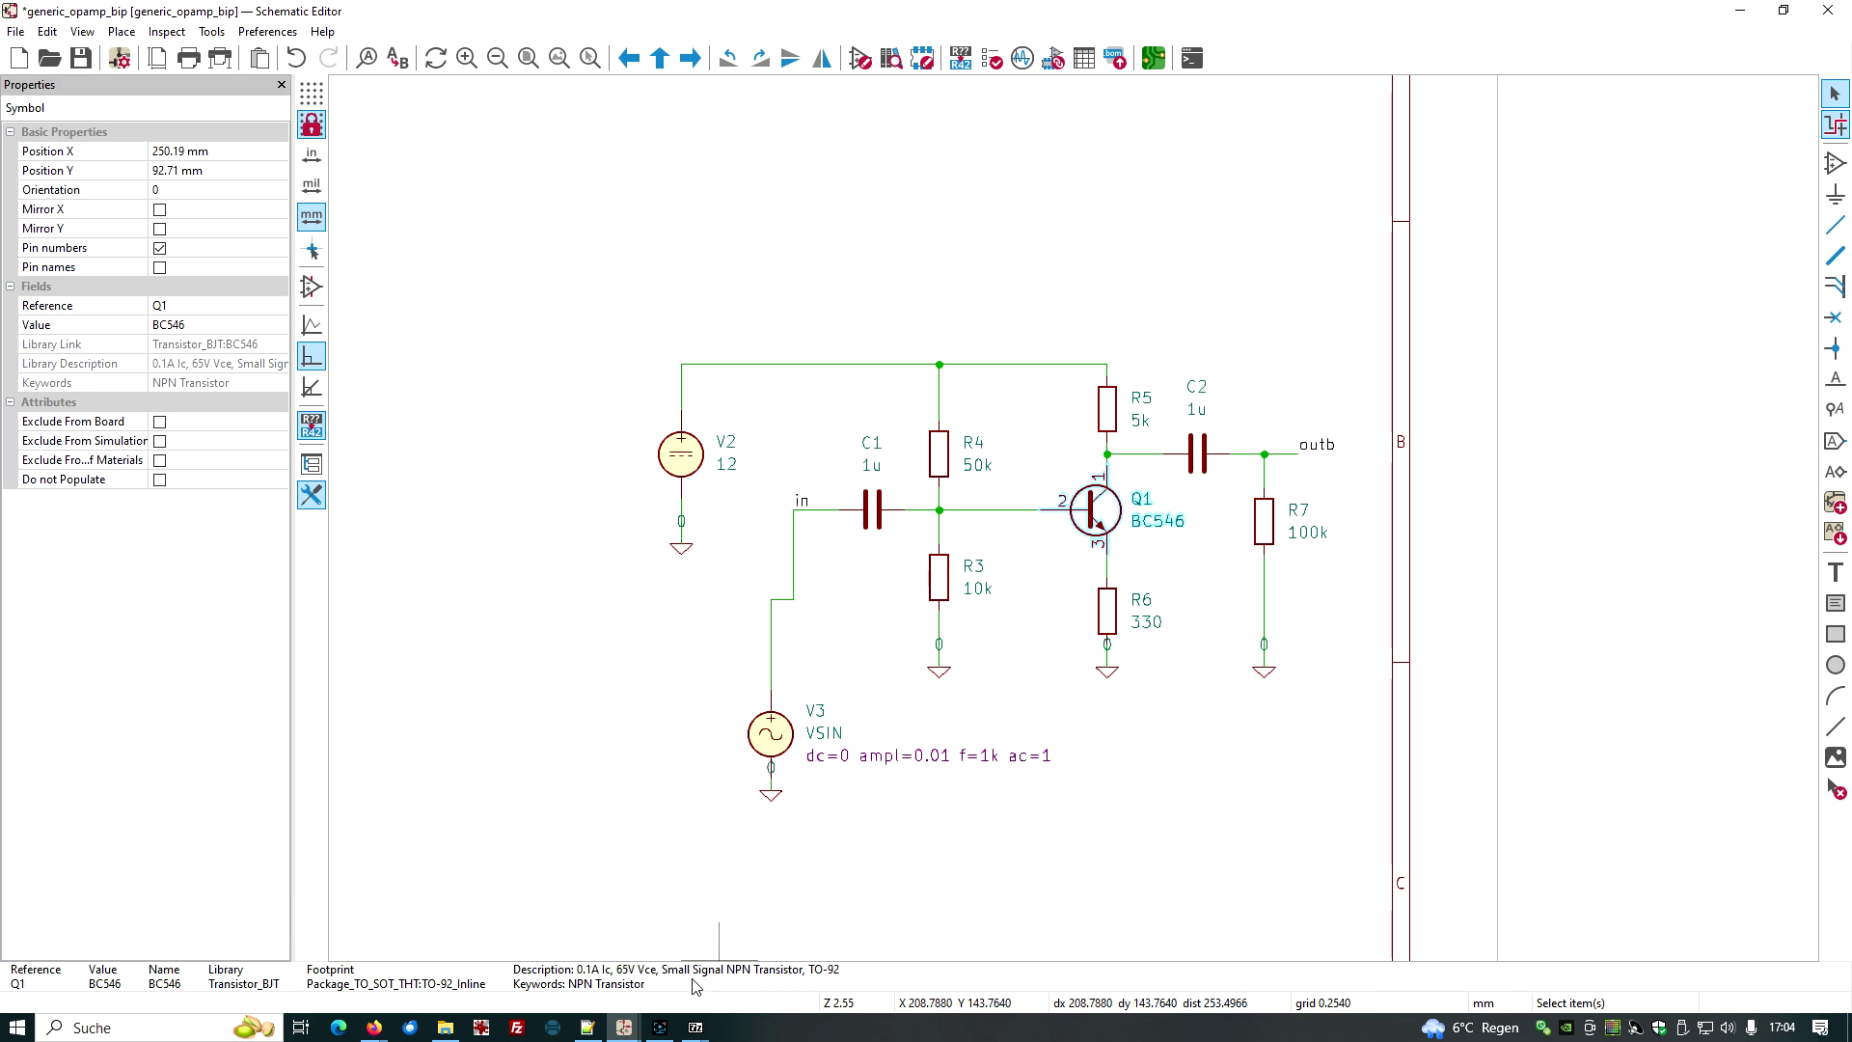
Step: Add R4 (50k) and R3 (10k) as tuned values with the simulator's Tune tool
mouse_move(626, 1031)
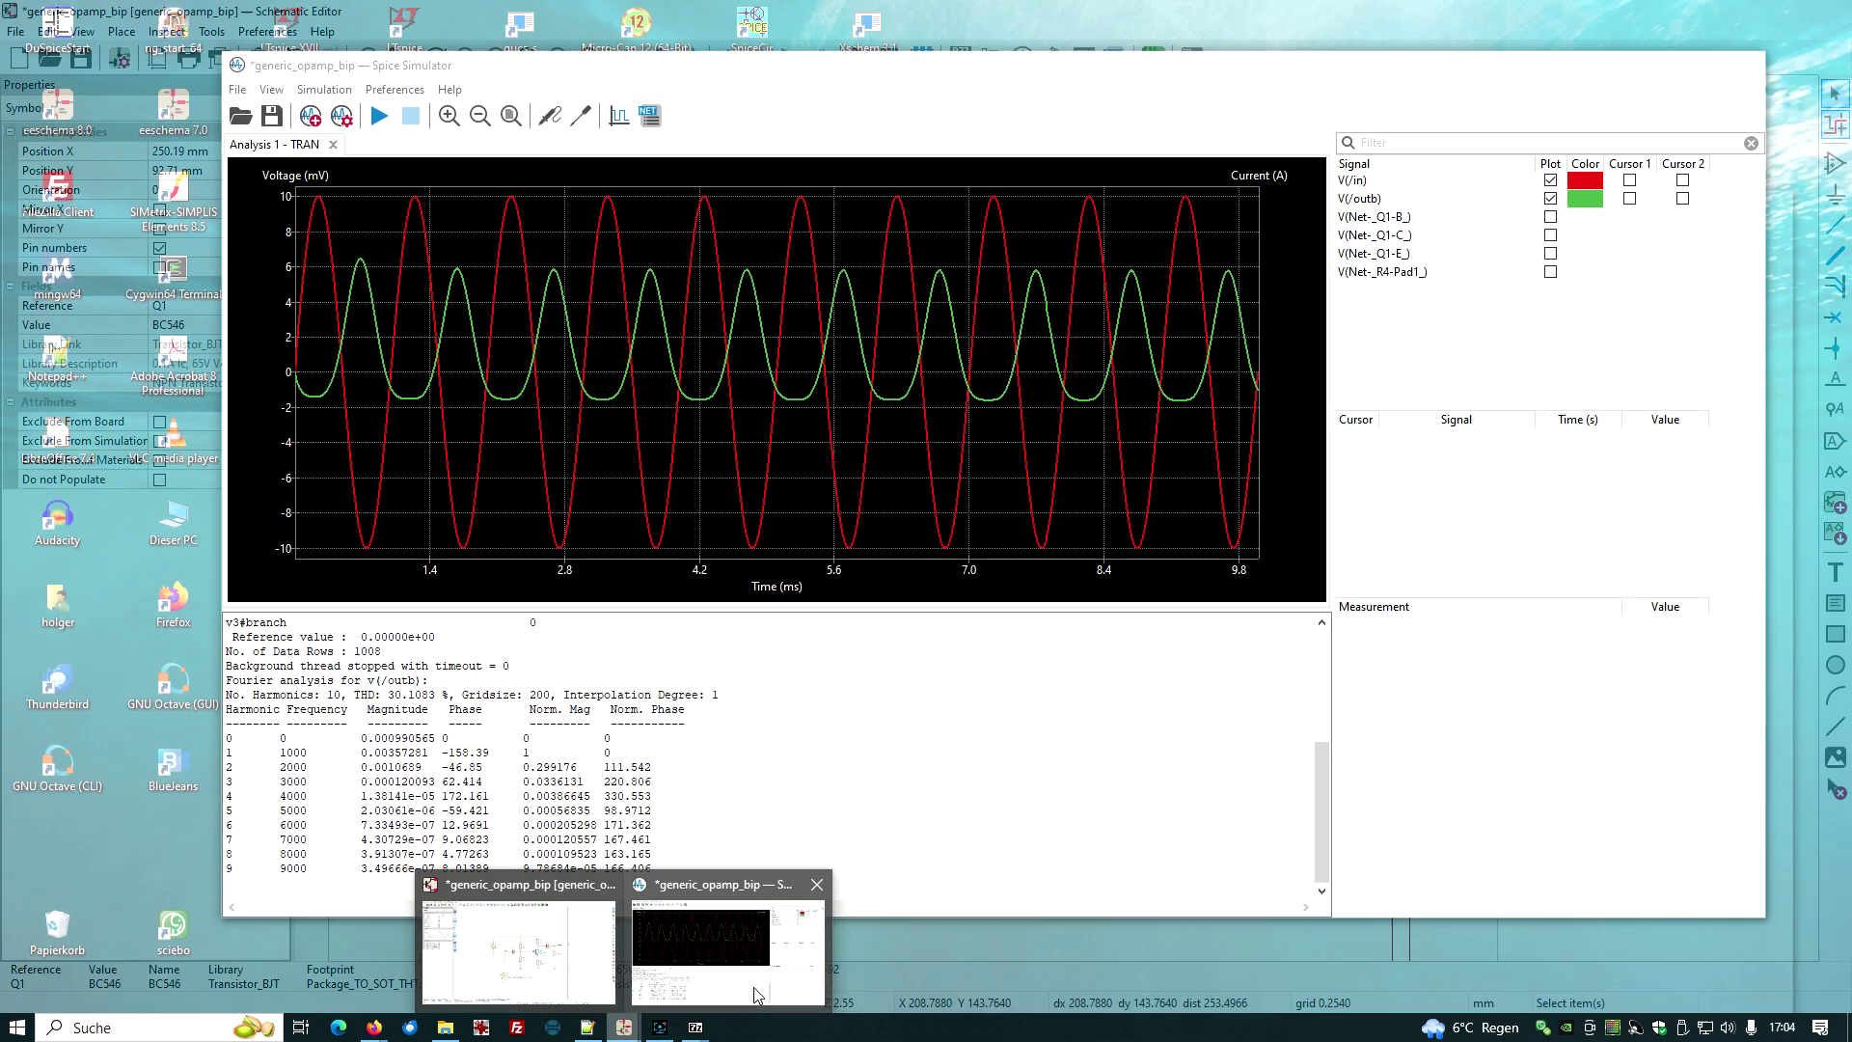
click(754, 988)
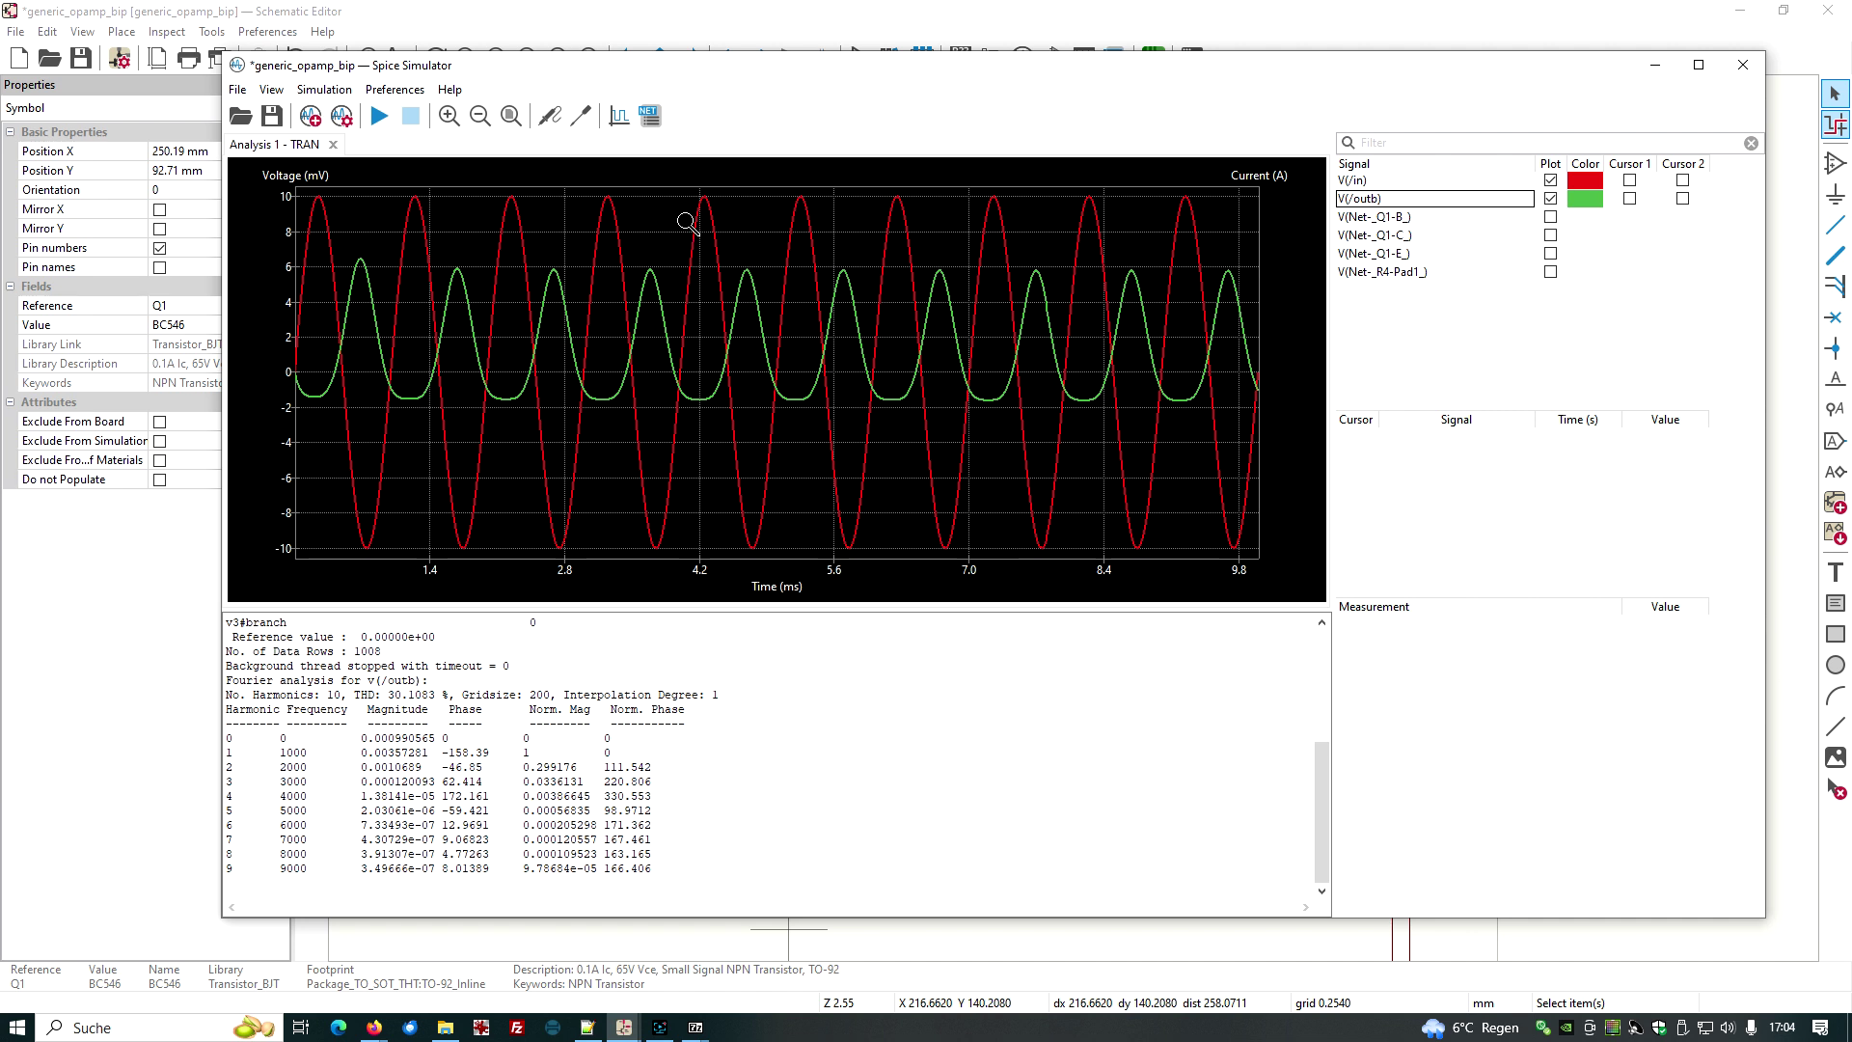
click(583, 119)
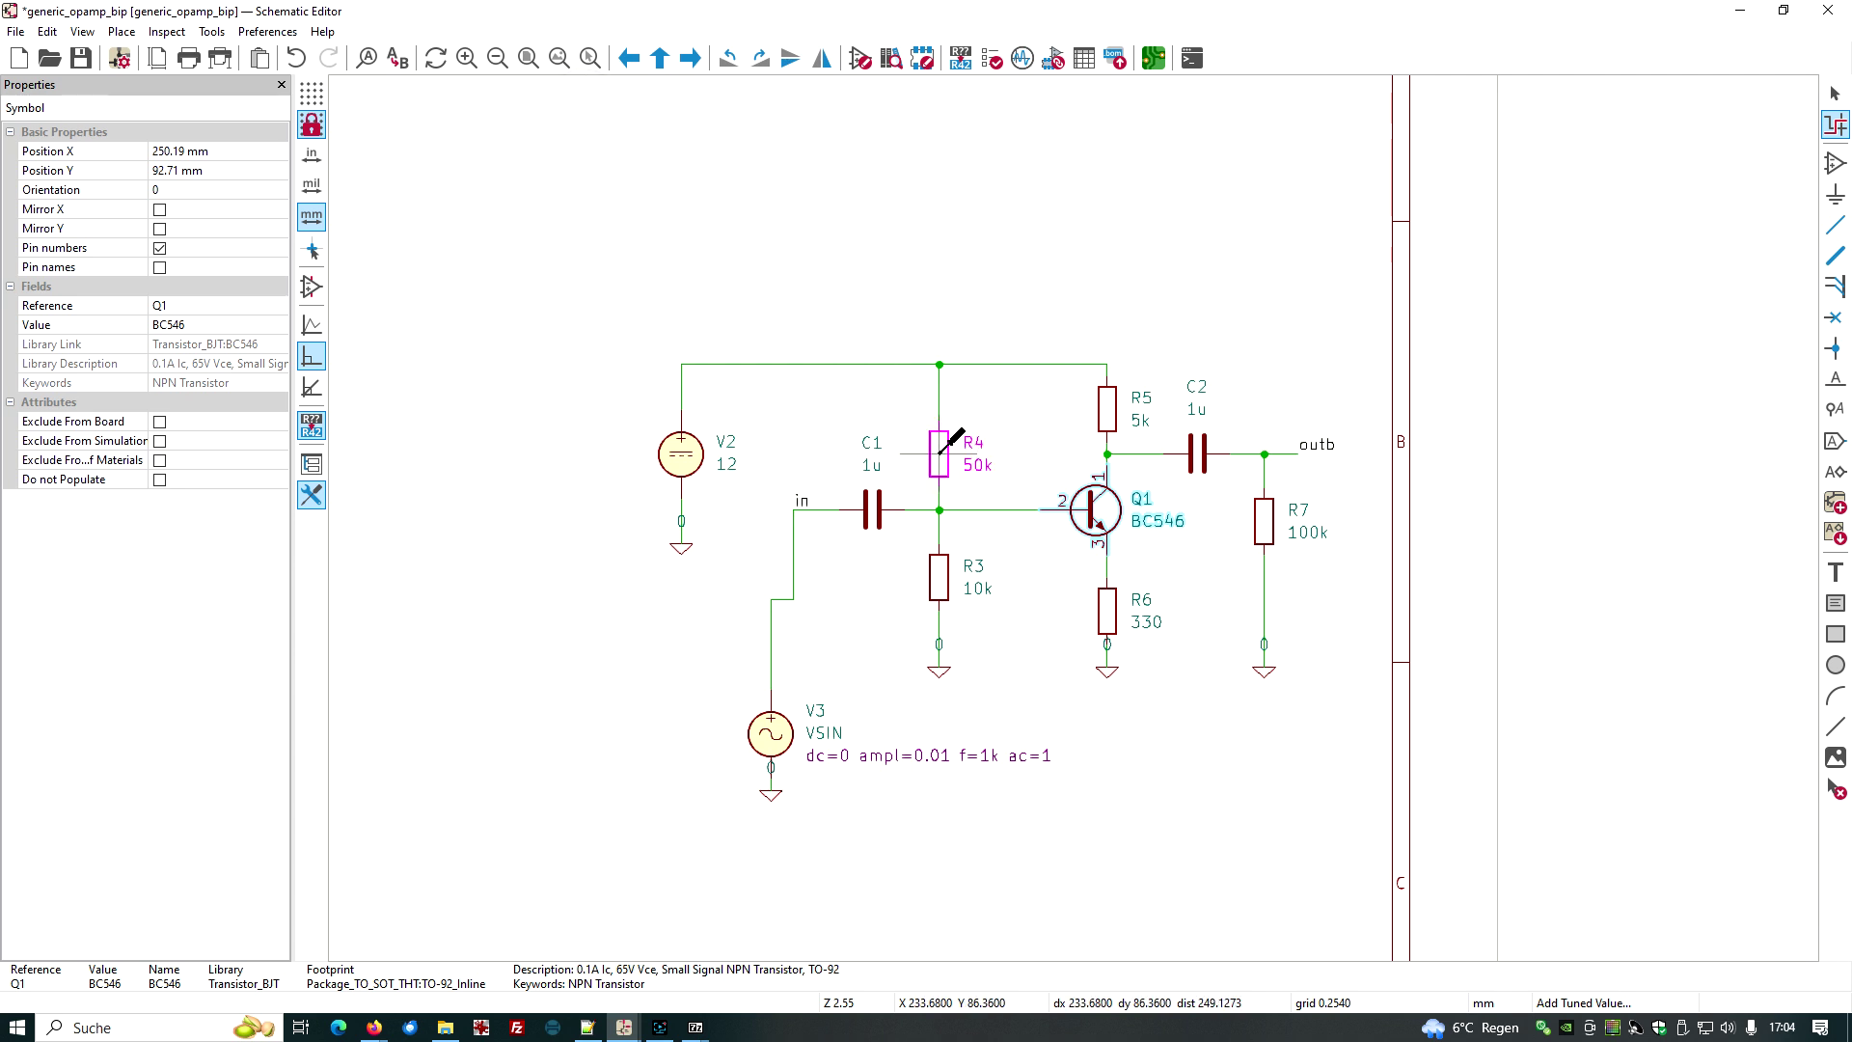
click(942, 446)
click(942, 576)
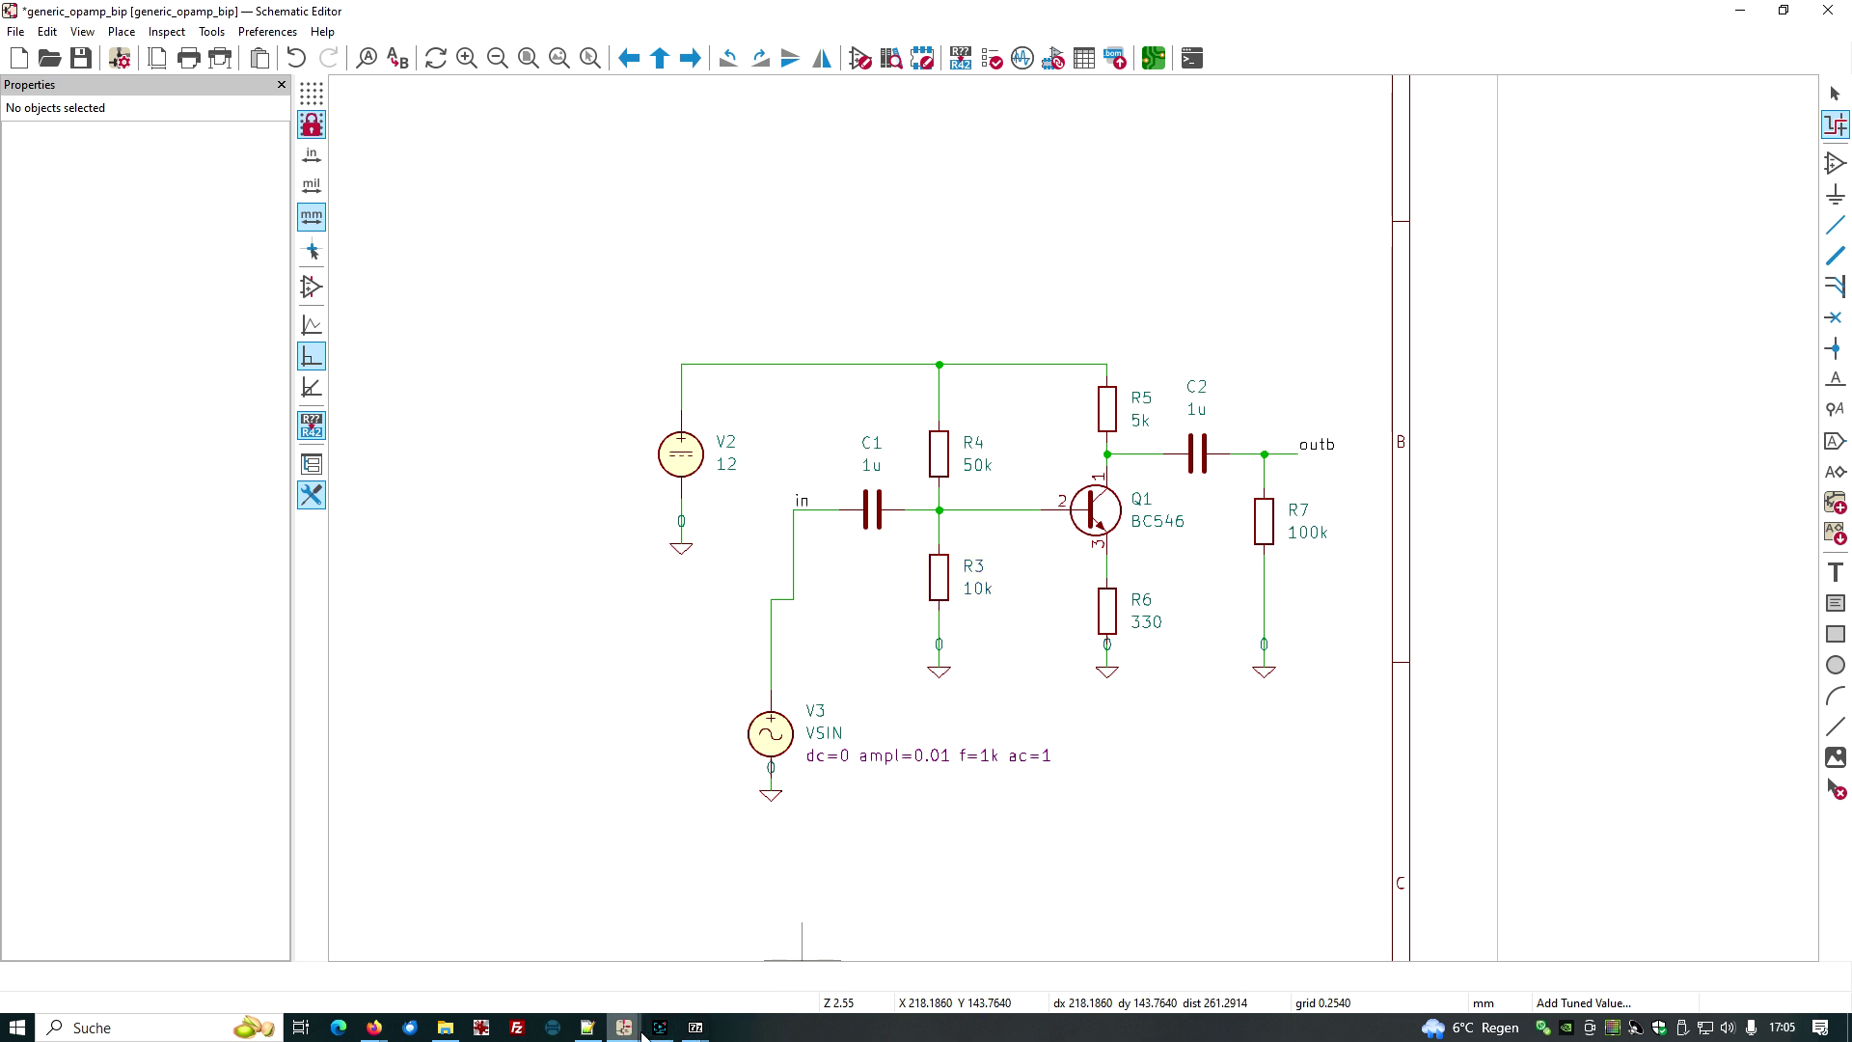
Step: Tune R4 upward from 50k in steps until it settles at 85k
mouse_move(632, 1030)
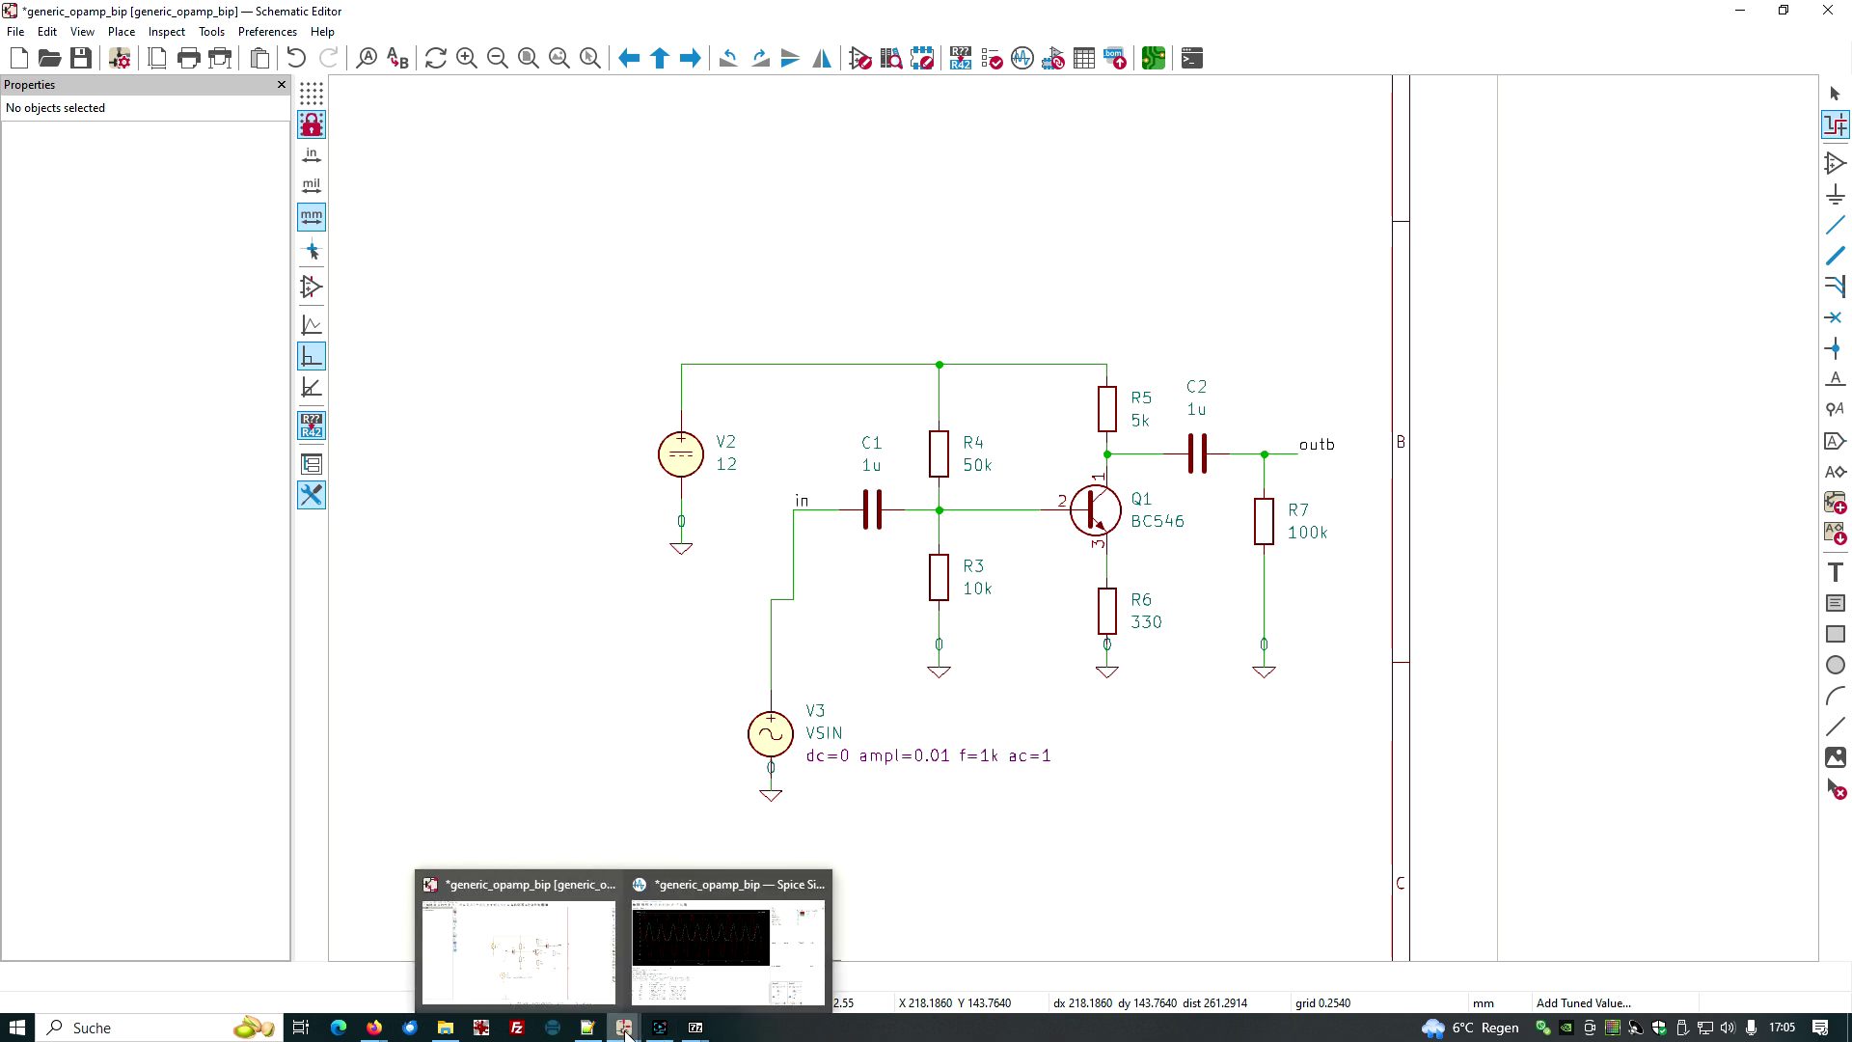
click(728, 931)
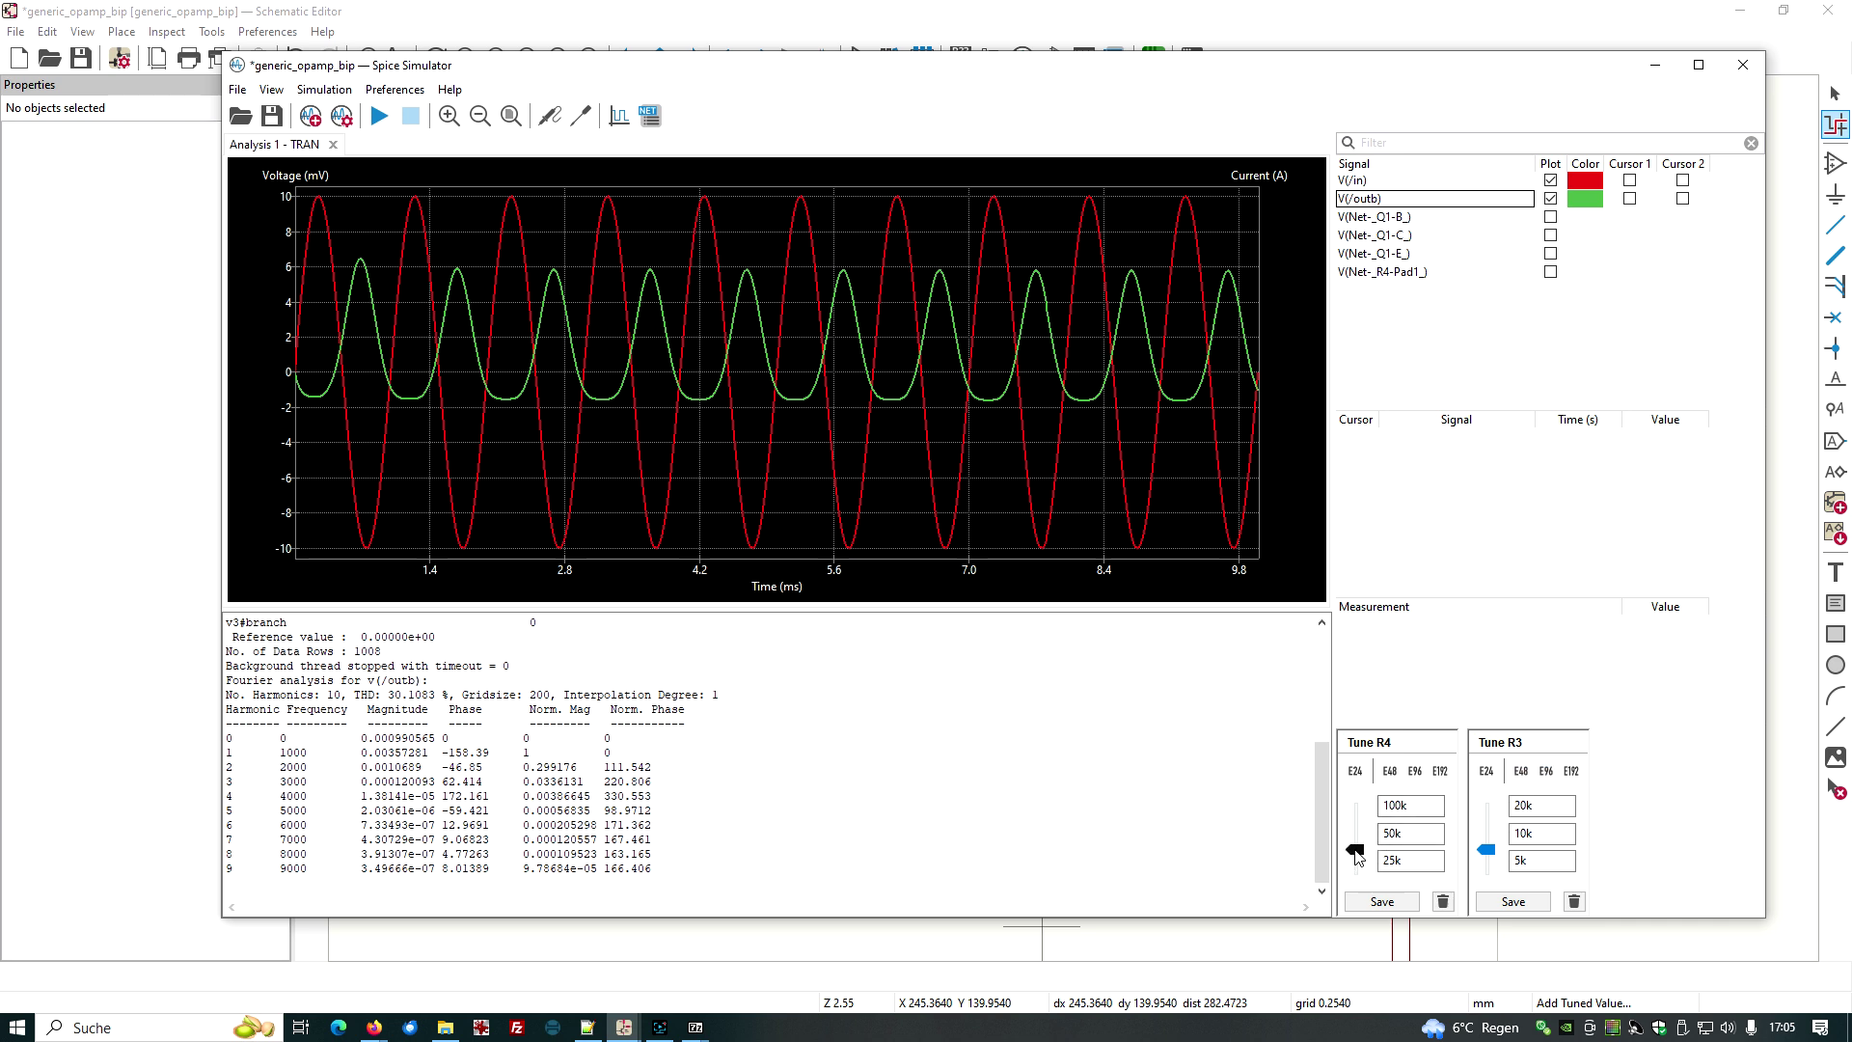
drag(1355, 853, 1355, 847)
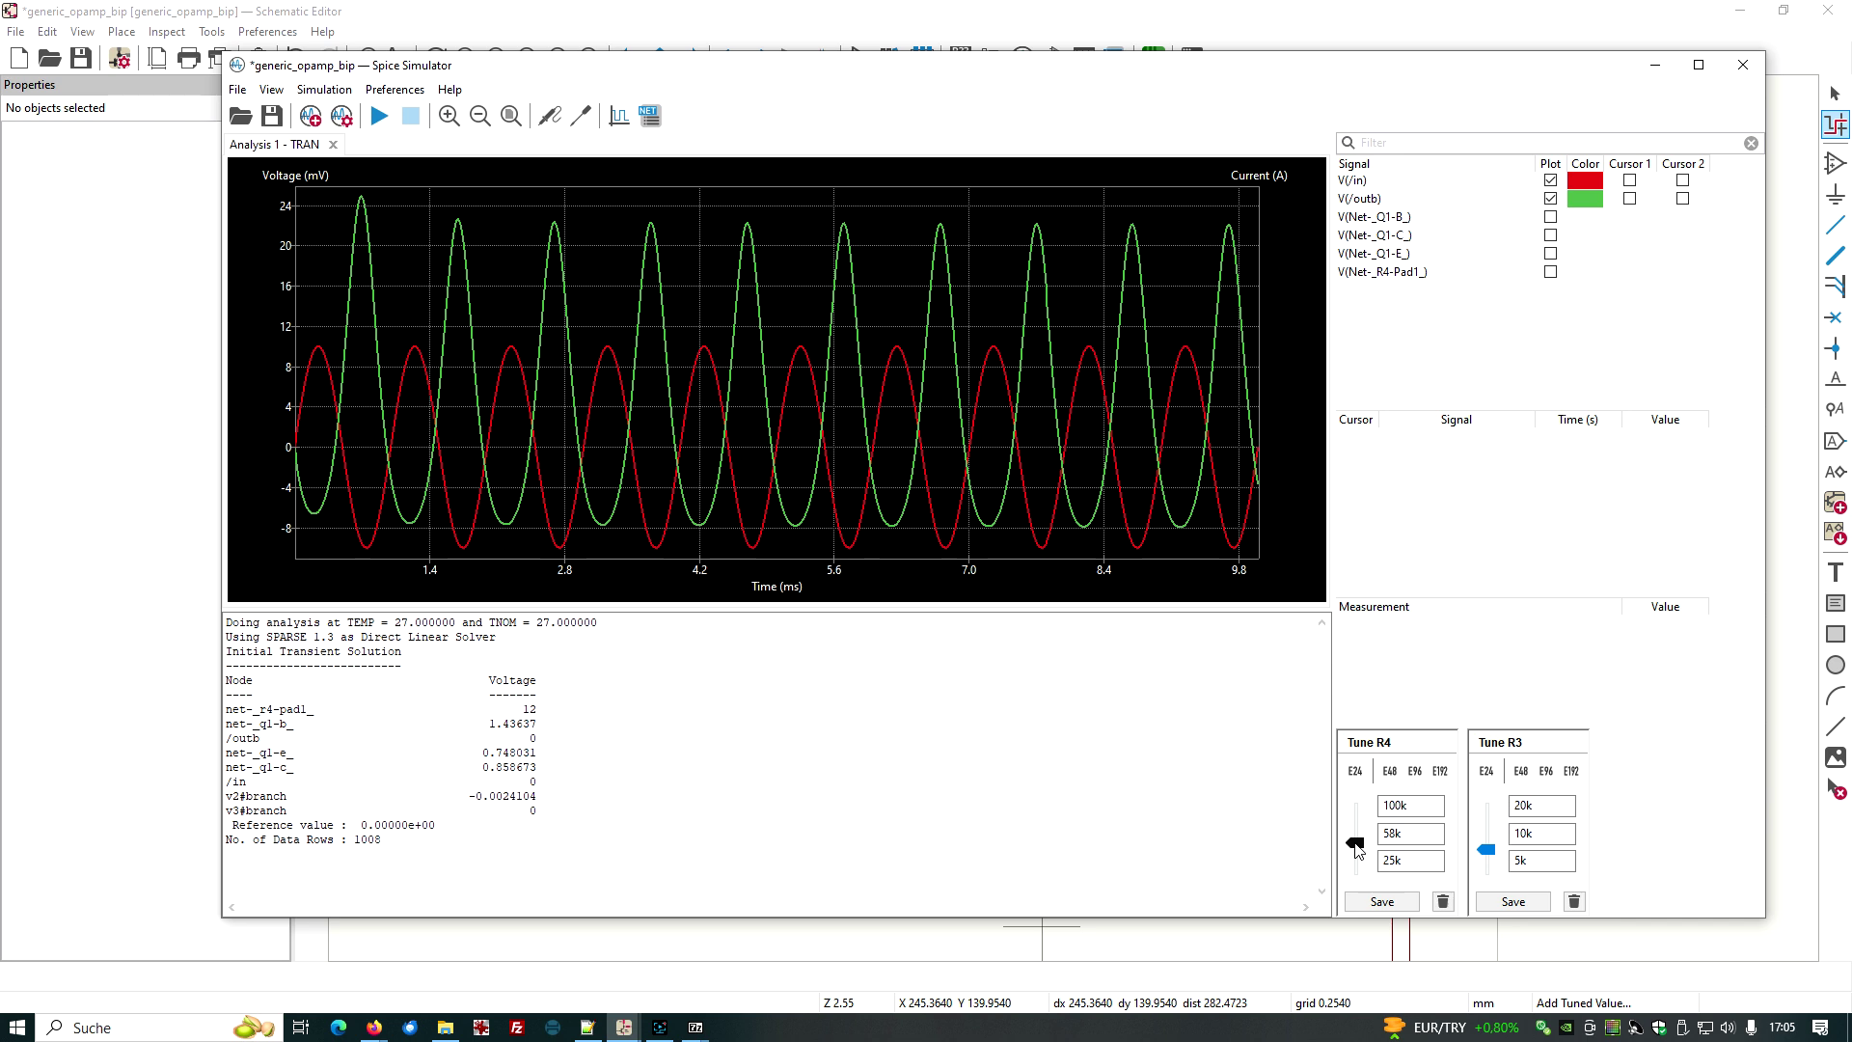
scroll(1355, 846, up, 3)
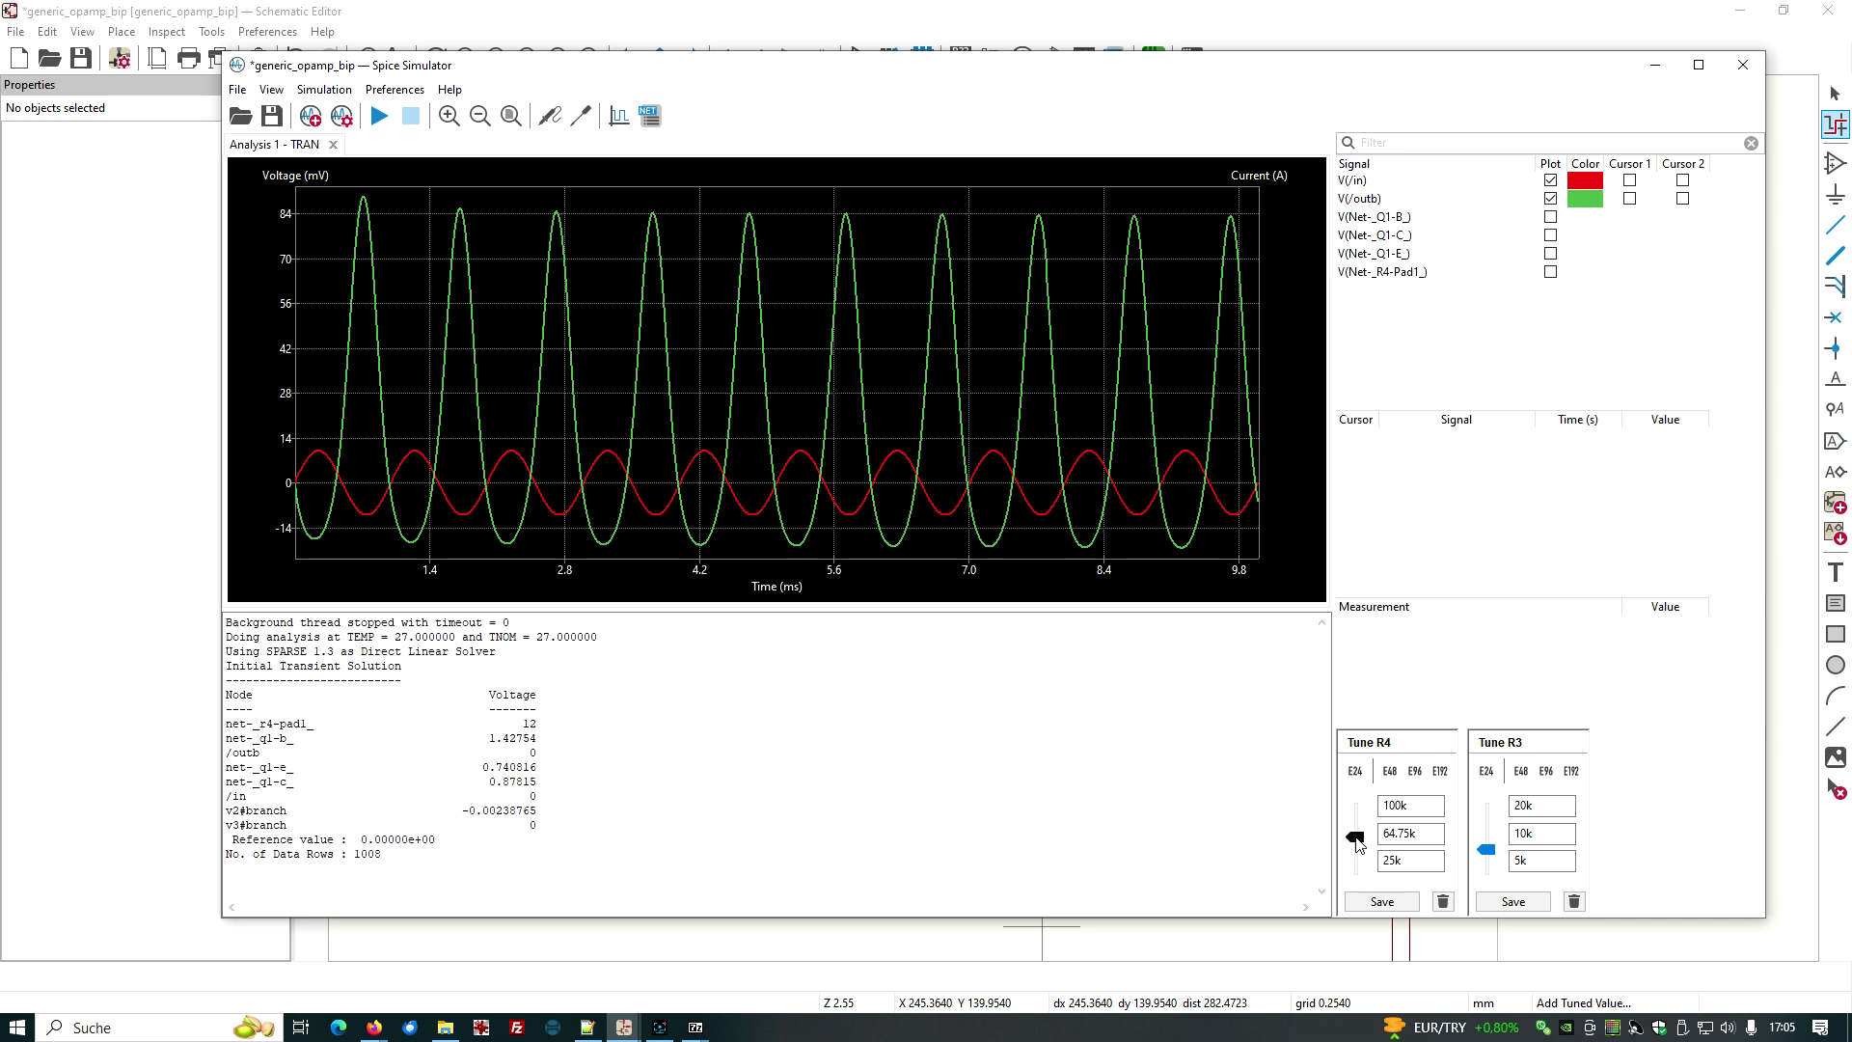
drag(1357, 843, 1357, 837)
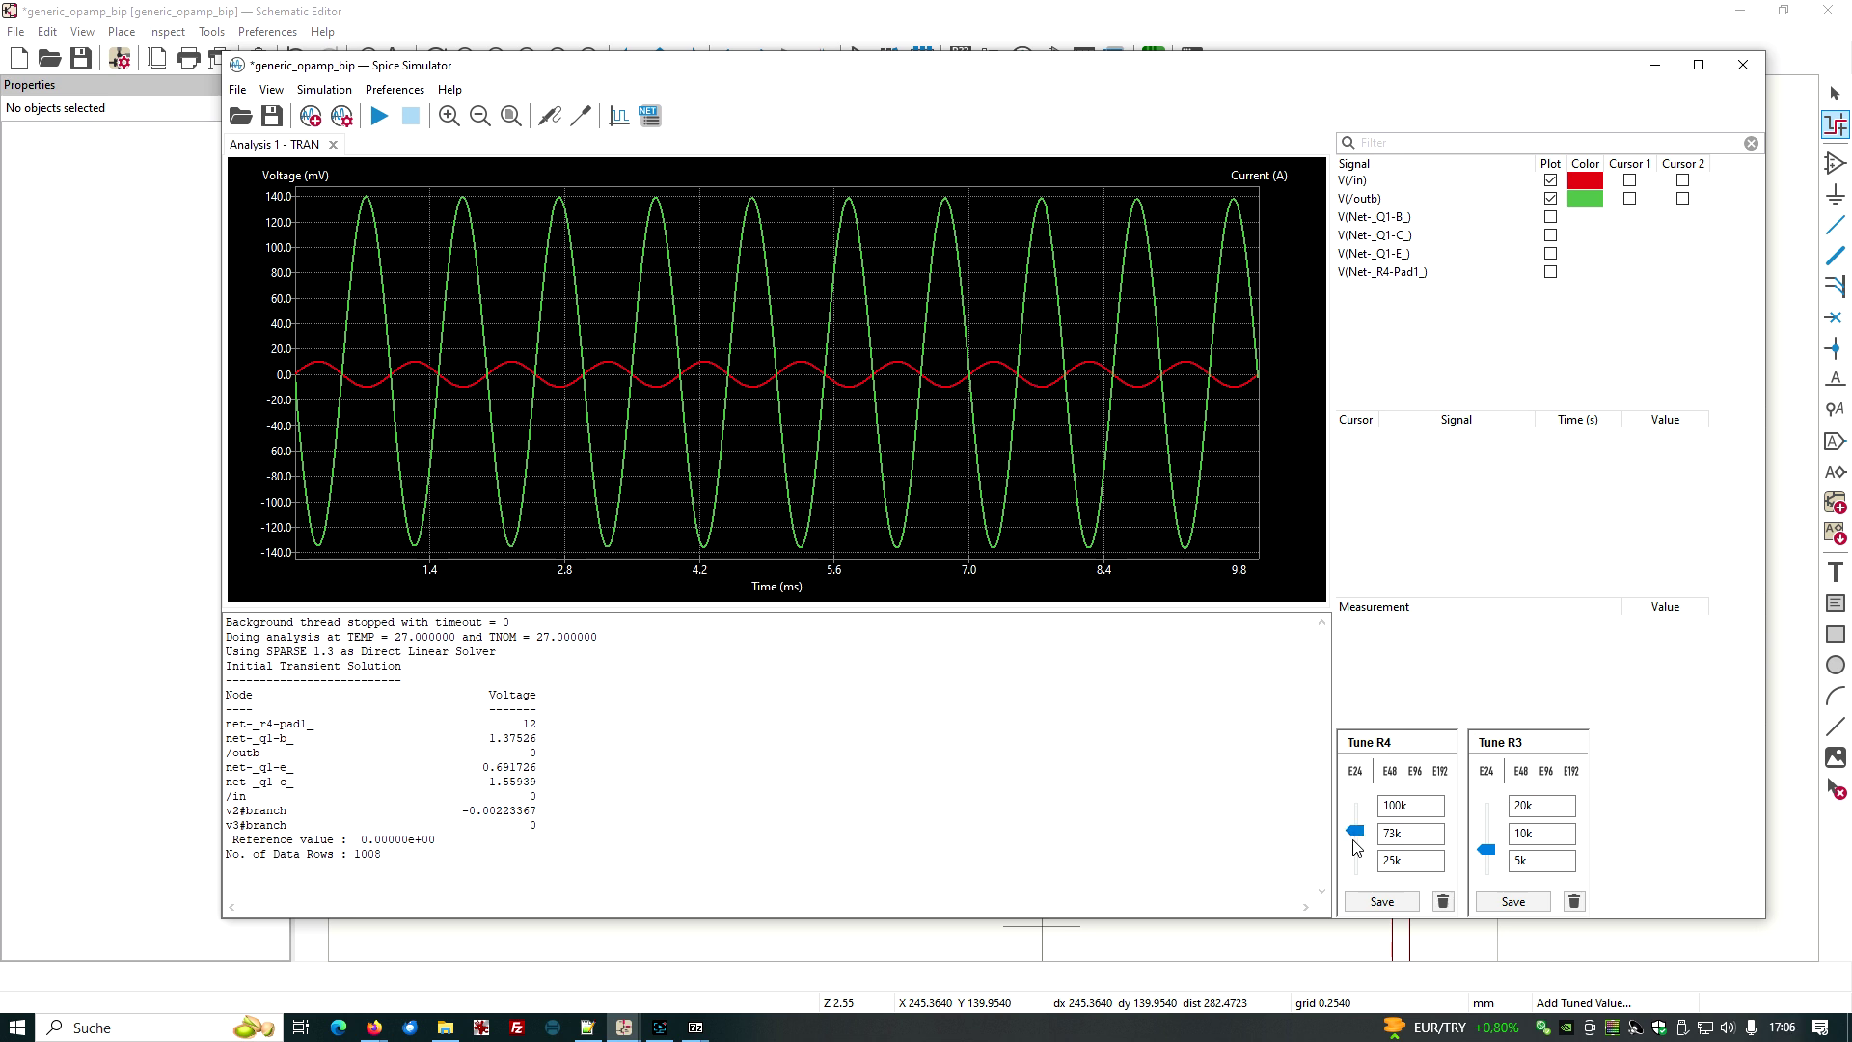
drag(1355, 834, 1356, 813)
click(1356, 816)
drag(1358, 818, 1357, 826)
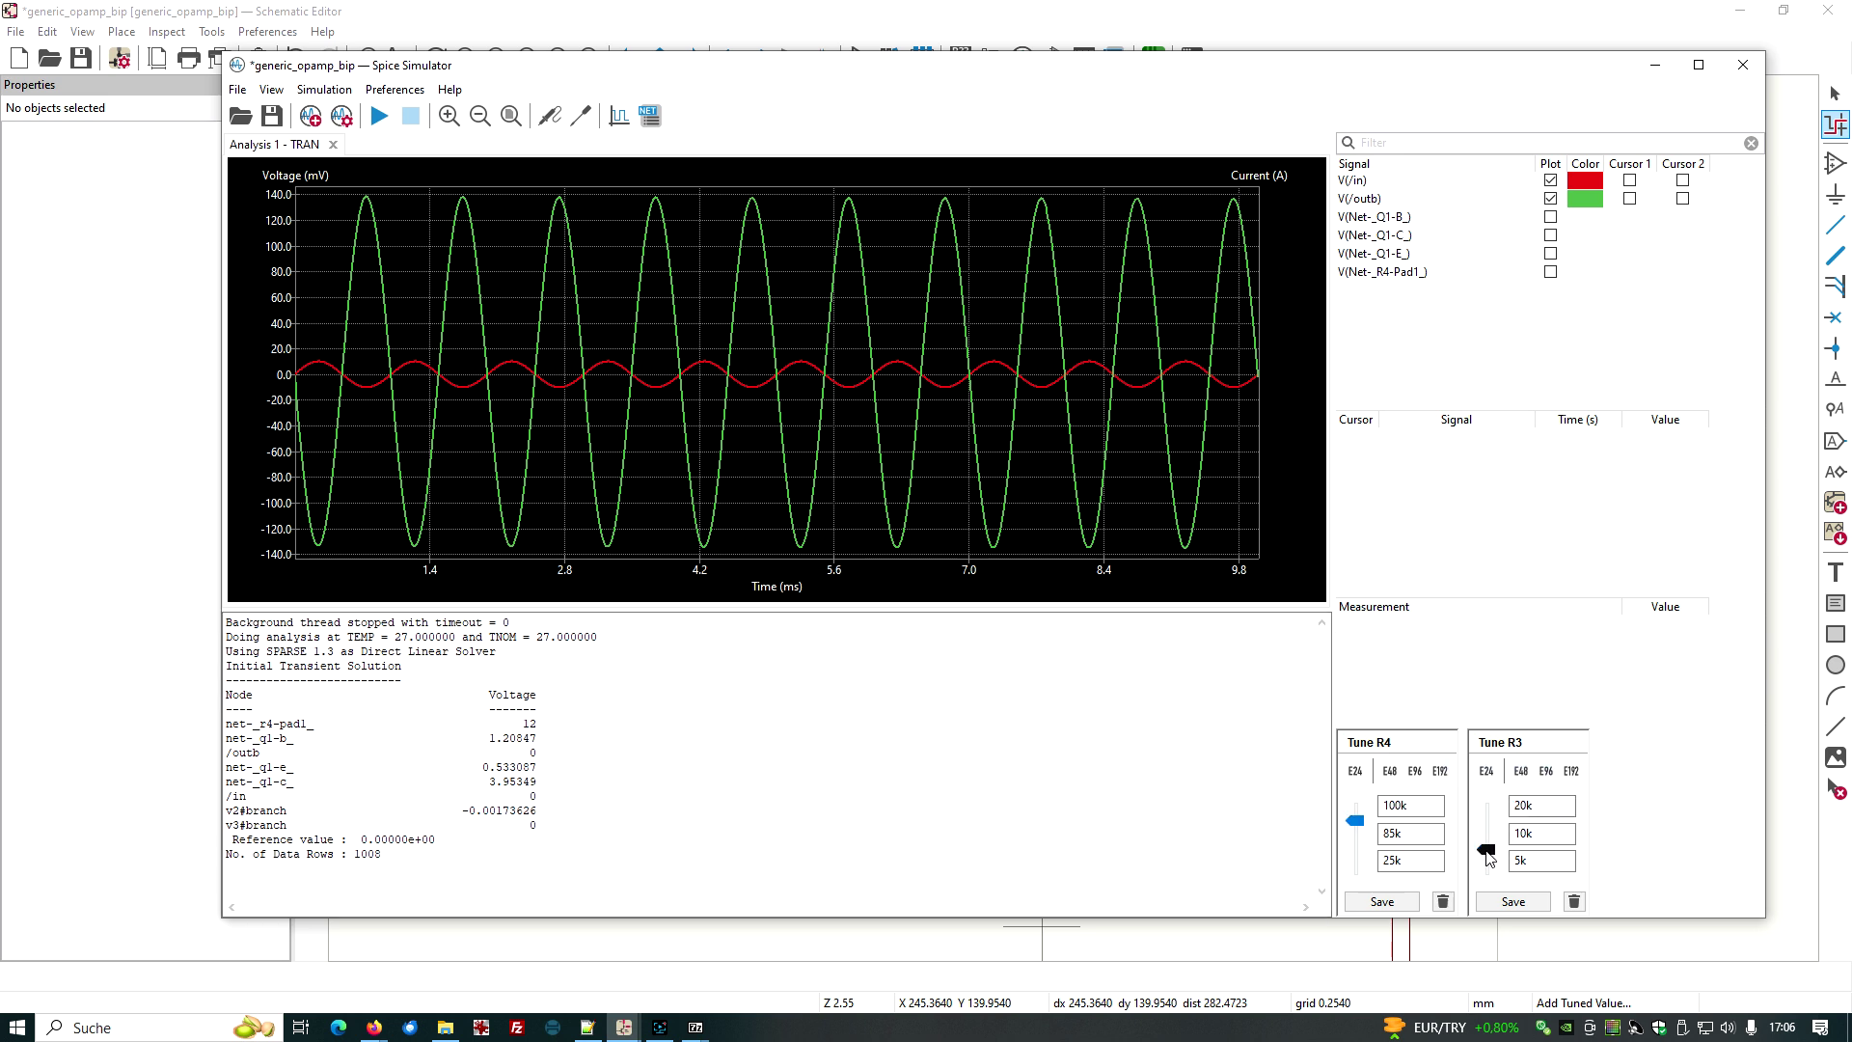
Step: Tune R3 up to 12.8k, then back down to 9.95k
click(1487, 851)
drag(1491, 856, 1493, 846)
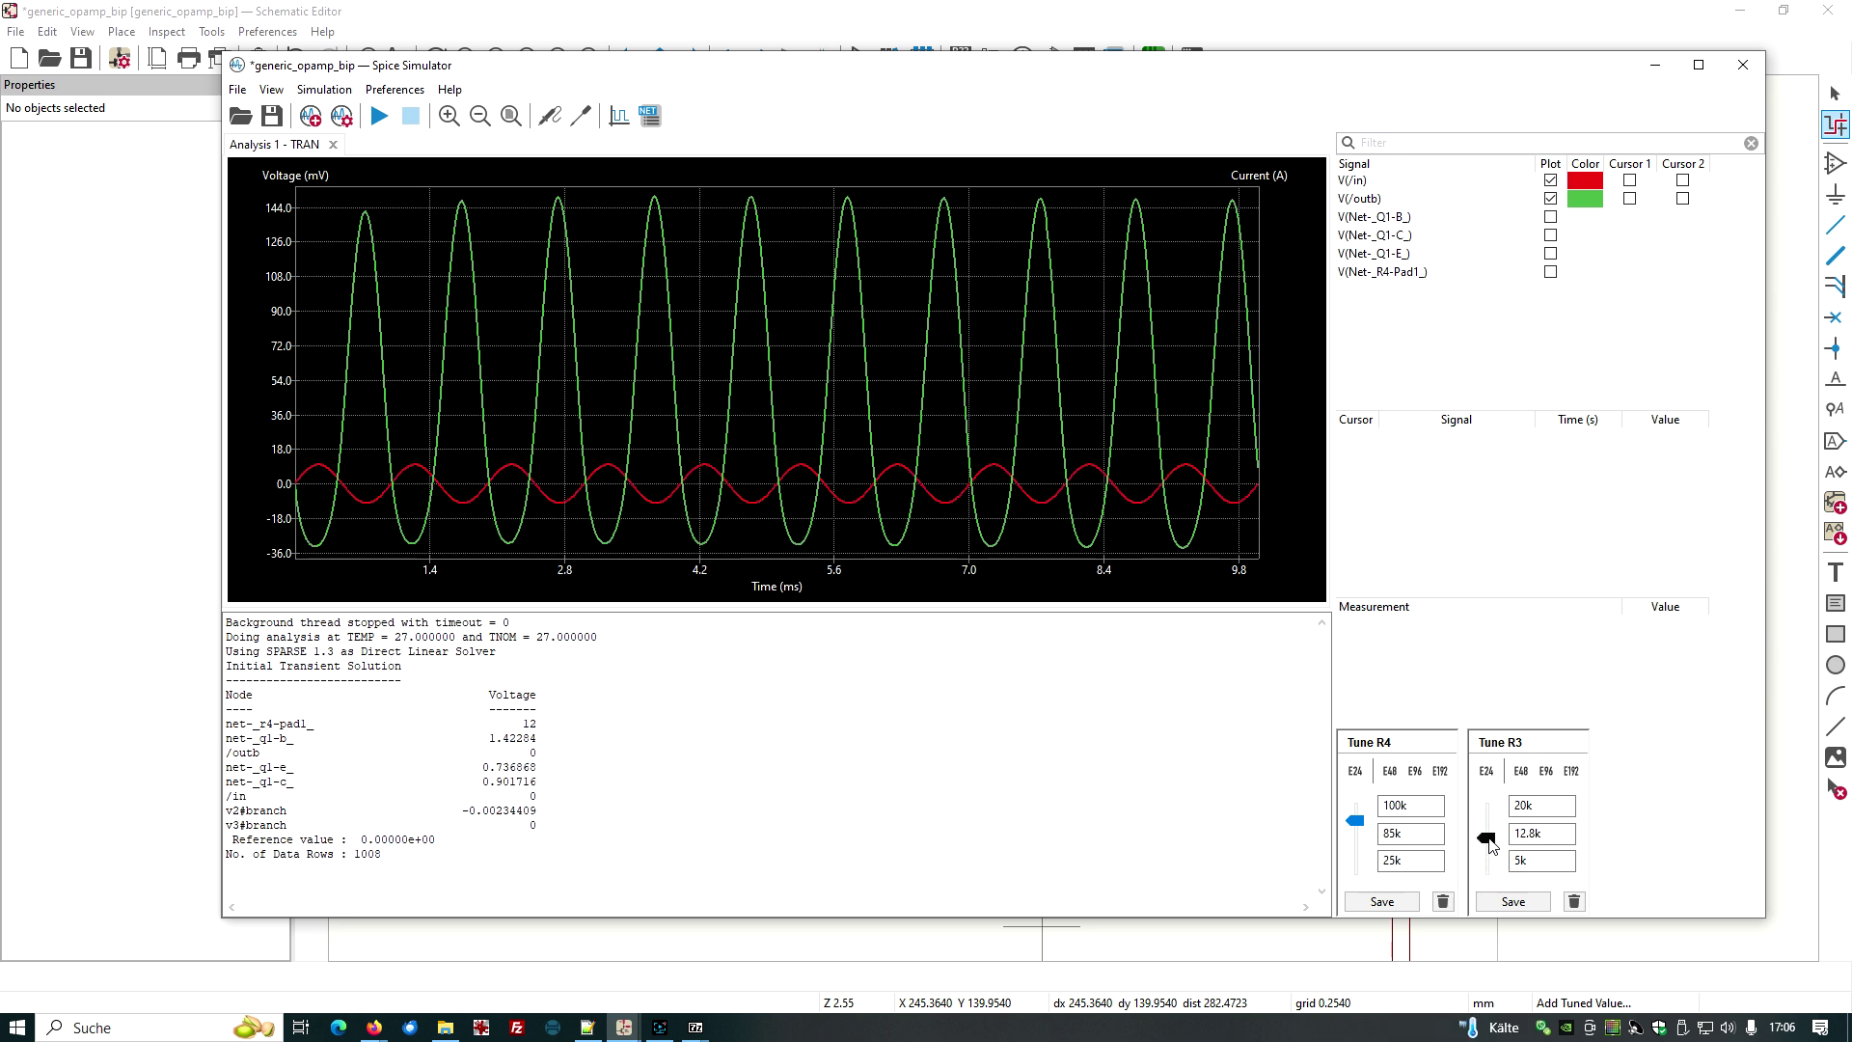
drag(1490, 845, 1492, 851)
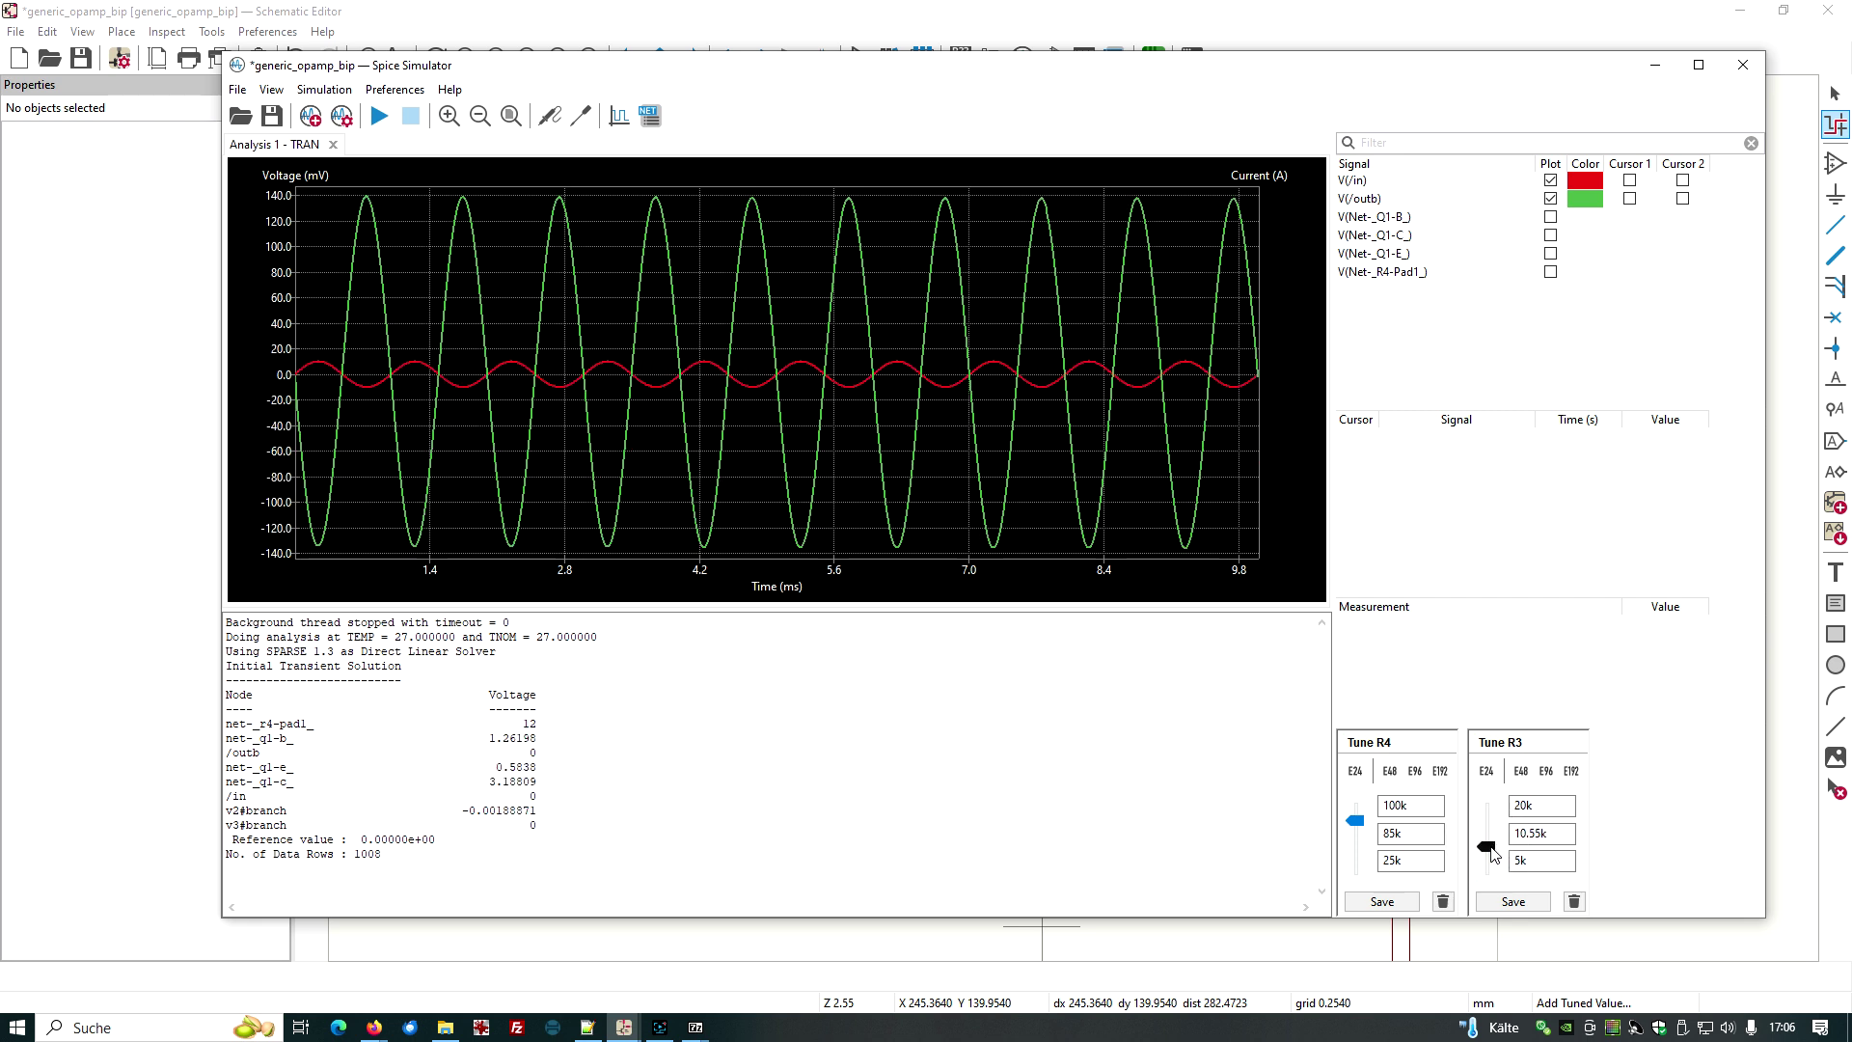
drag(1492, 853, 1495, 857)
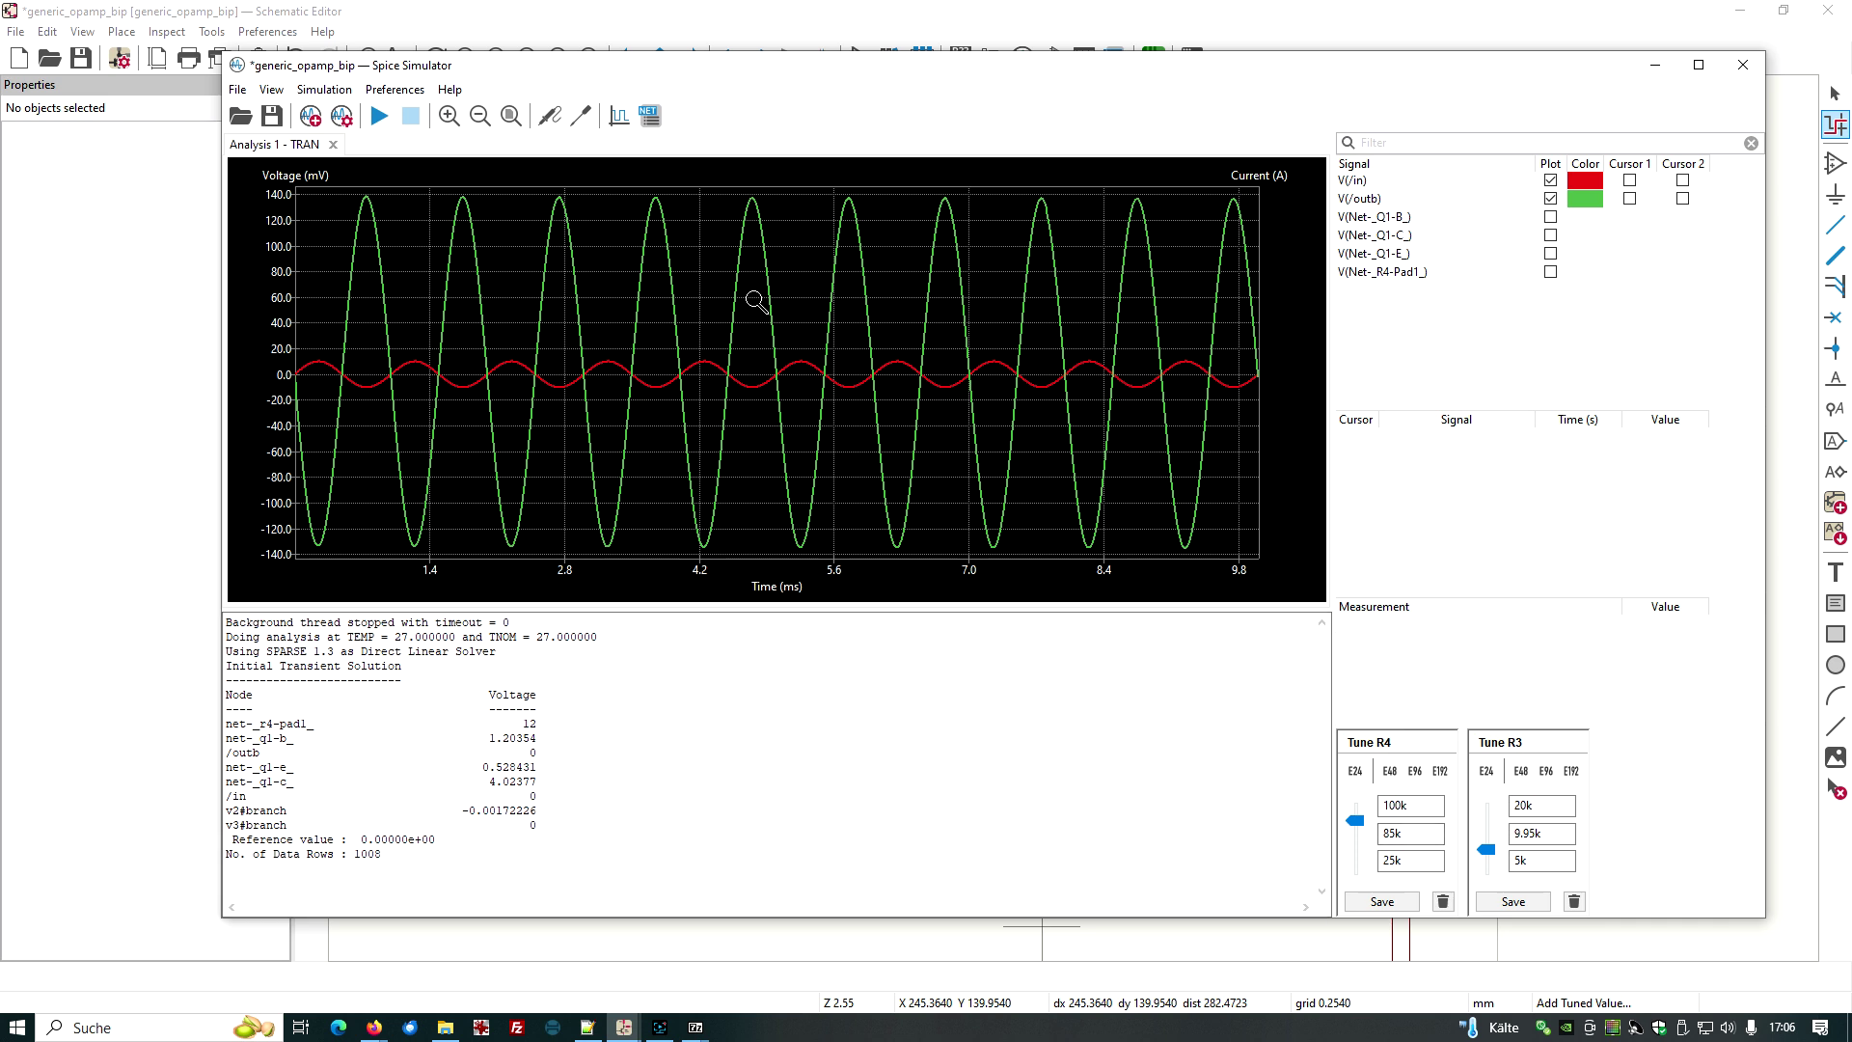
Step: Rerun the 1K Fourier analysis of V(/outb) and inspect the tiny second-harmonic magnitude
double_click(1370, 200)
right_click(1364, 204)
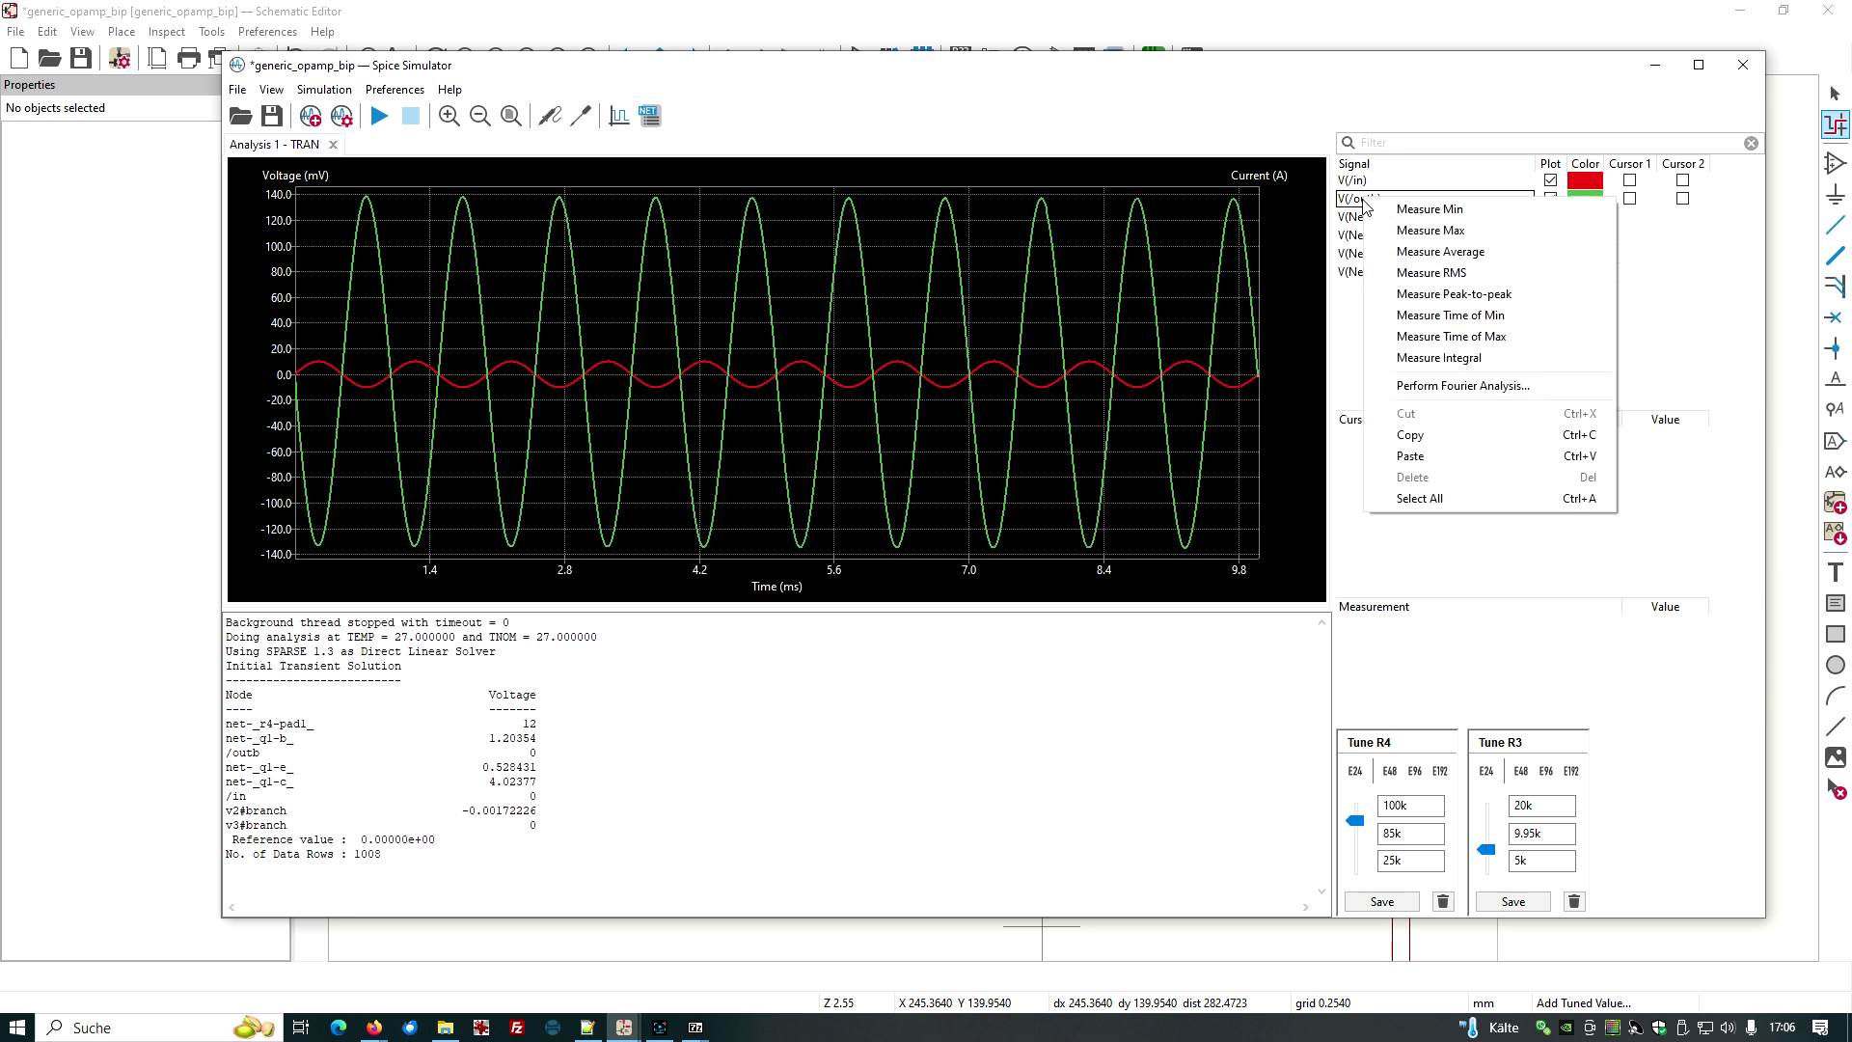
click(1447, 386)
click(1022, 566)
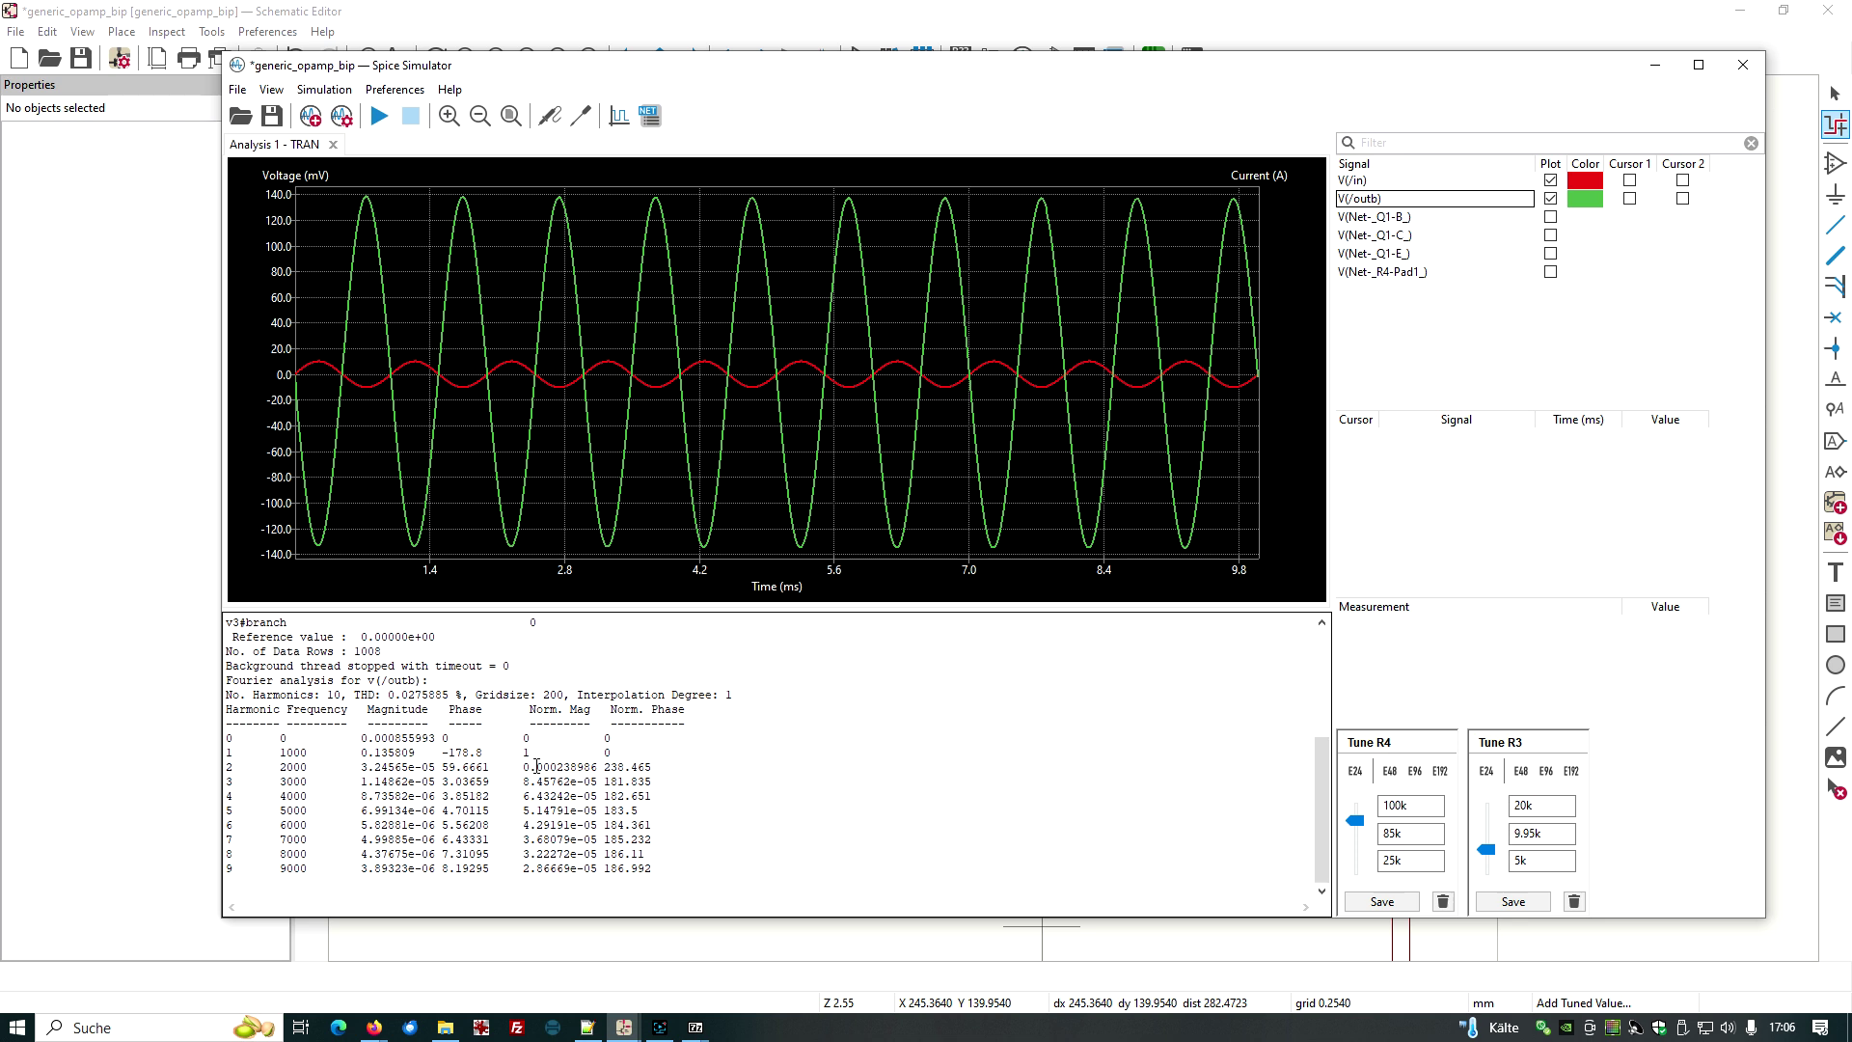
drag(537, 766, 541, 767)
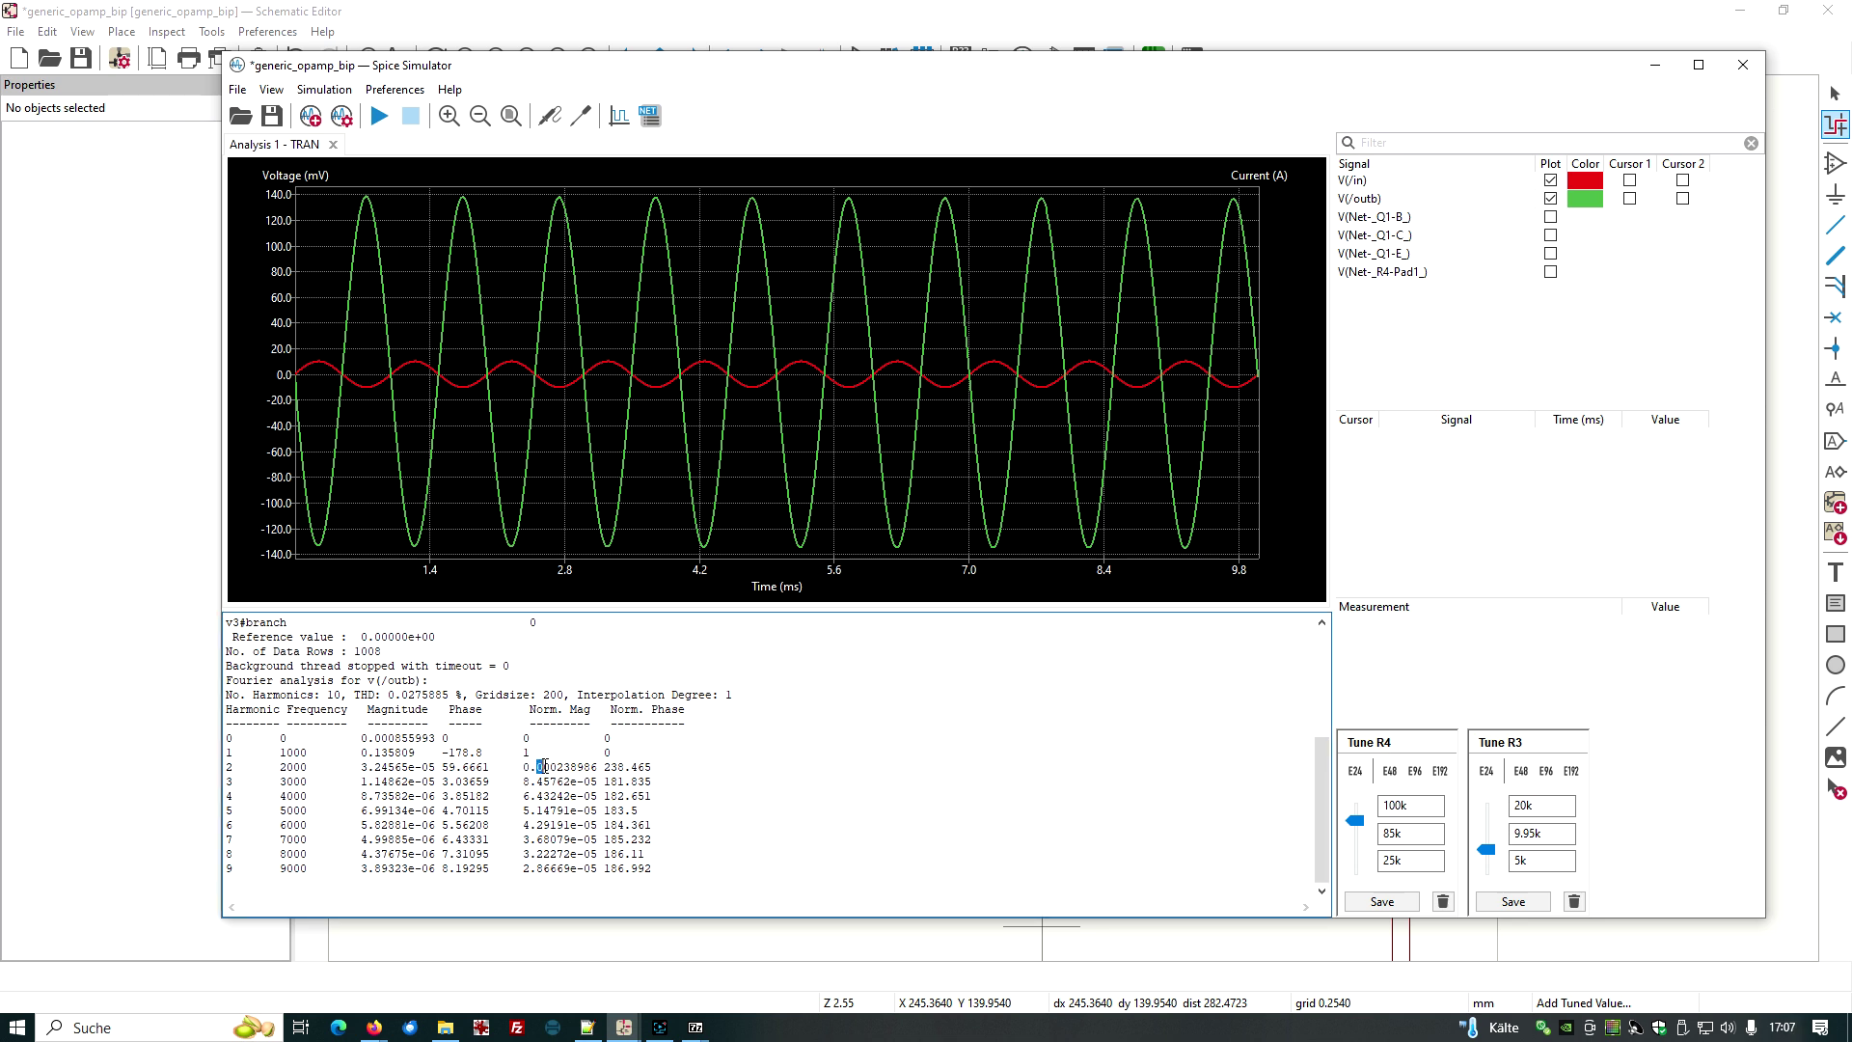
click(545, 763)
Step: Write R4's tuned 85k value back to the schematic and exit the tuning tool
click(1389, 903)
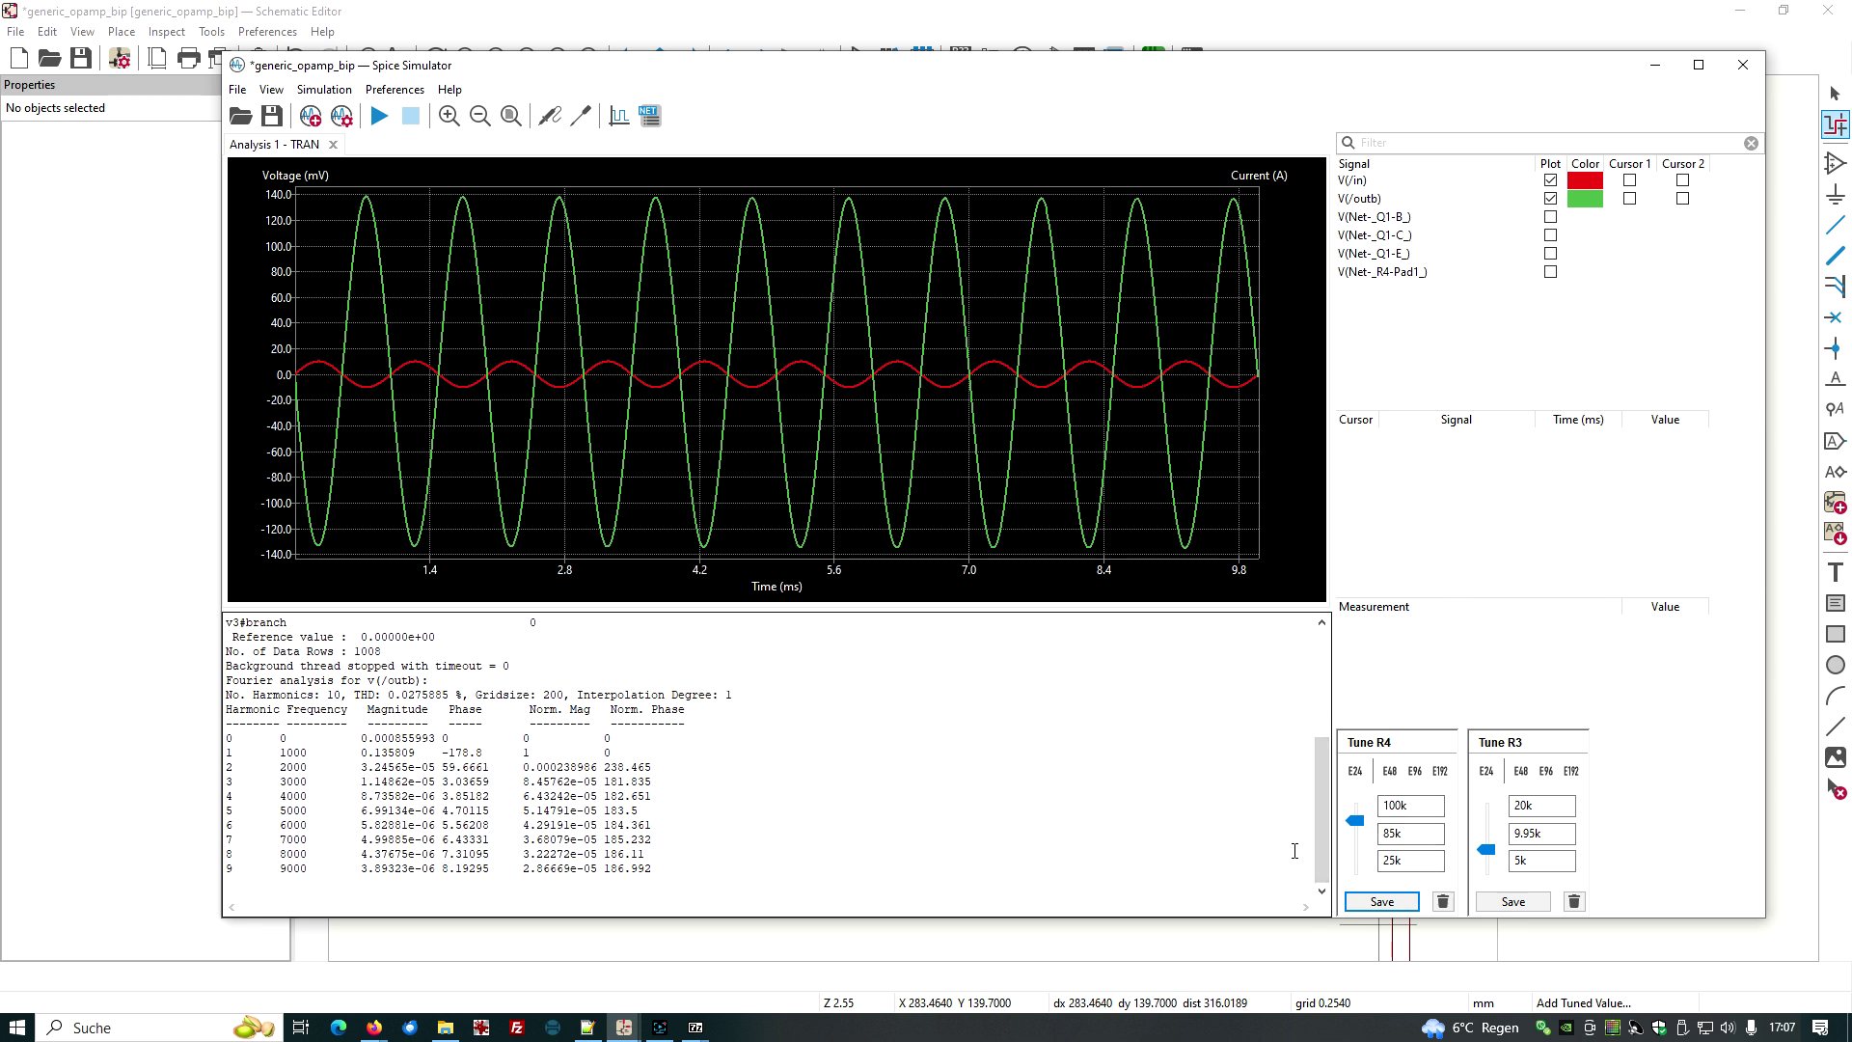
click(1286, 932)
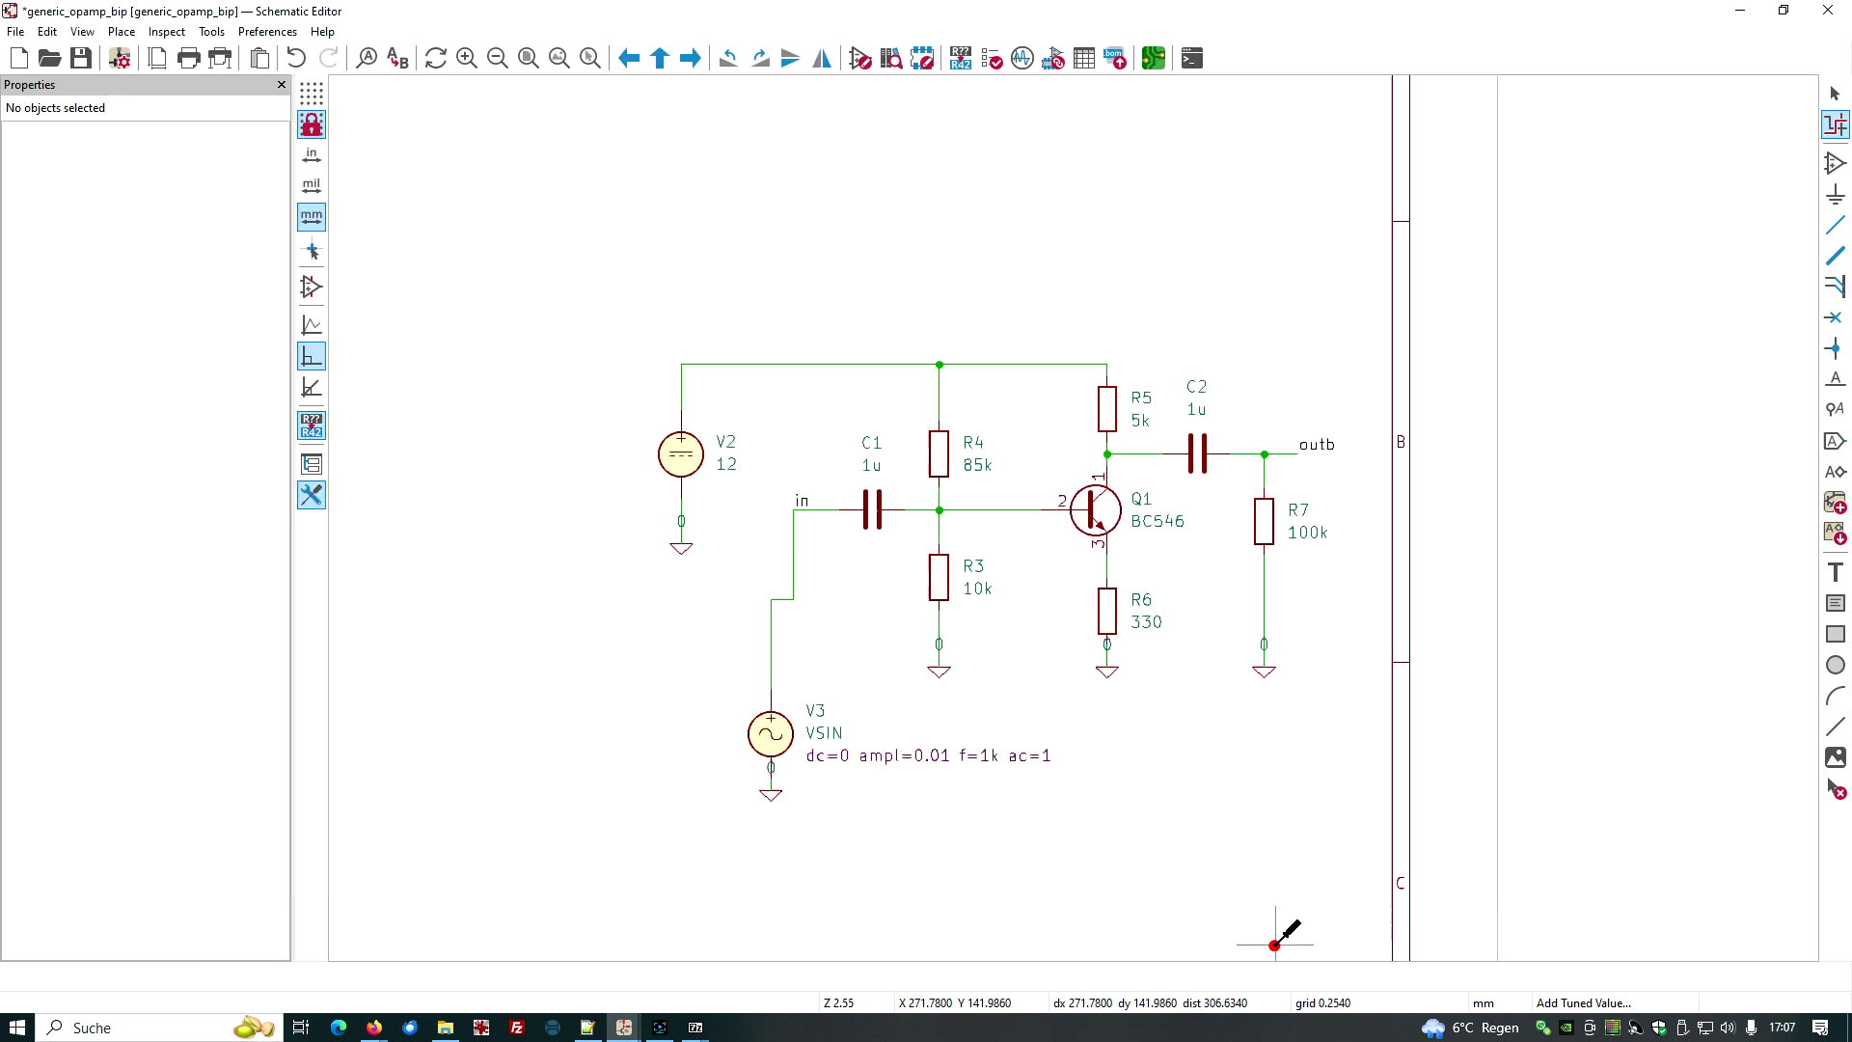
key(Escape)
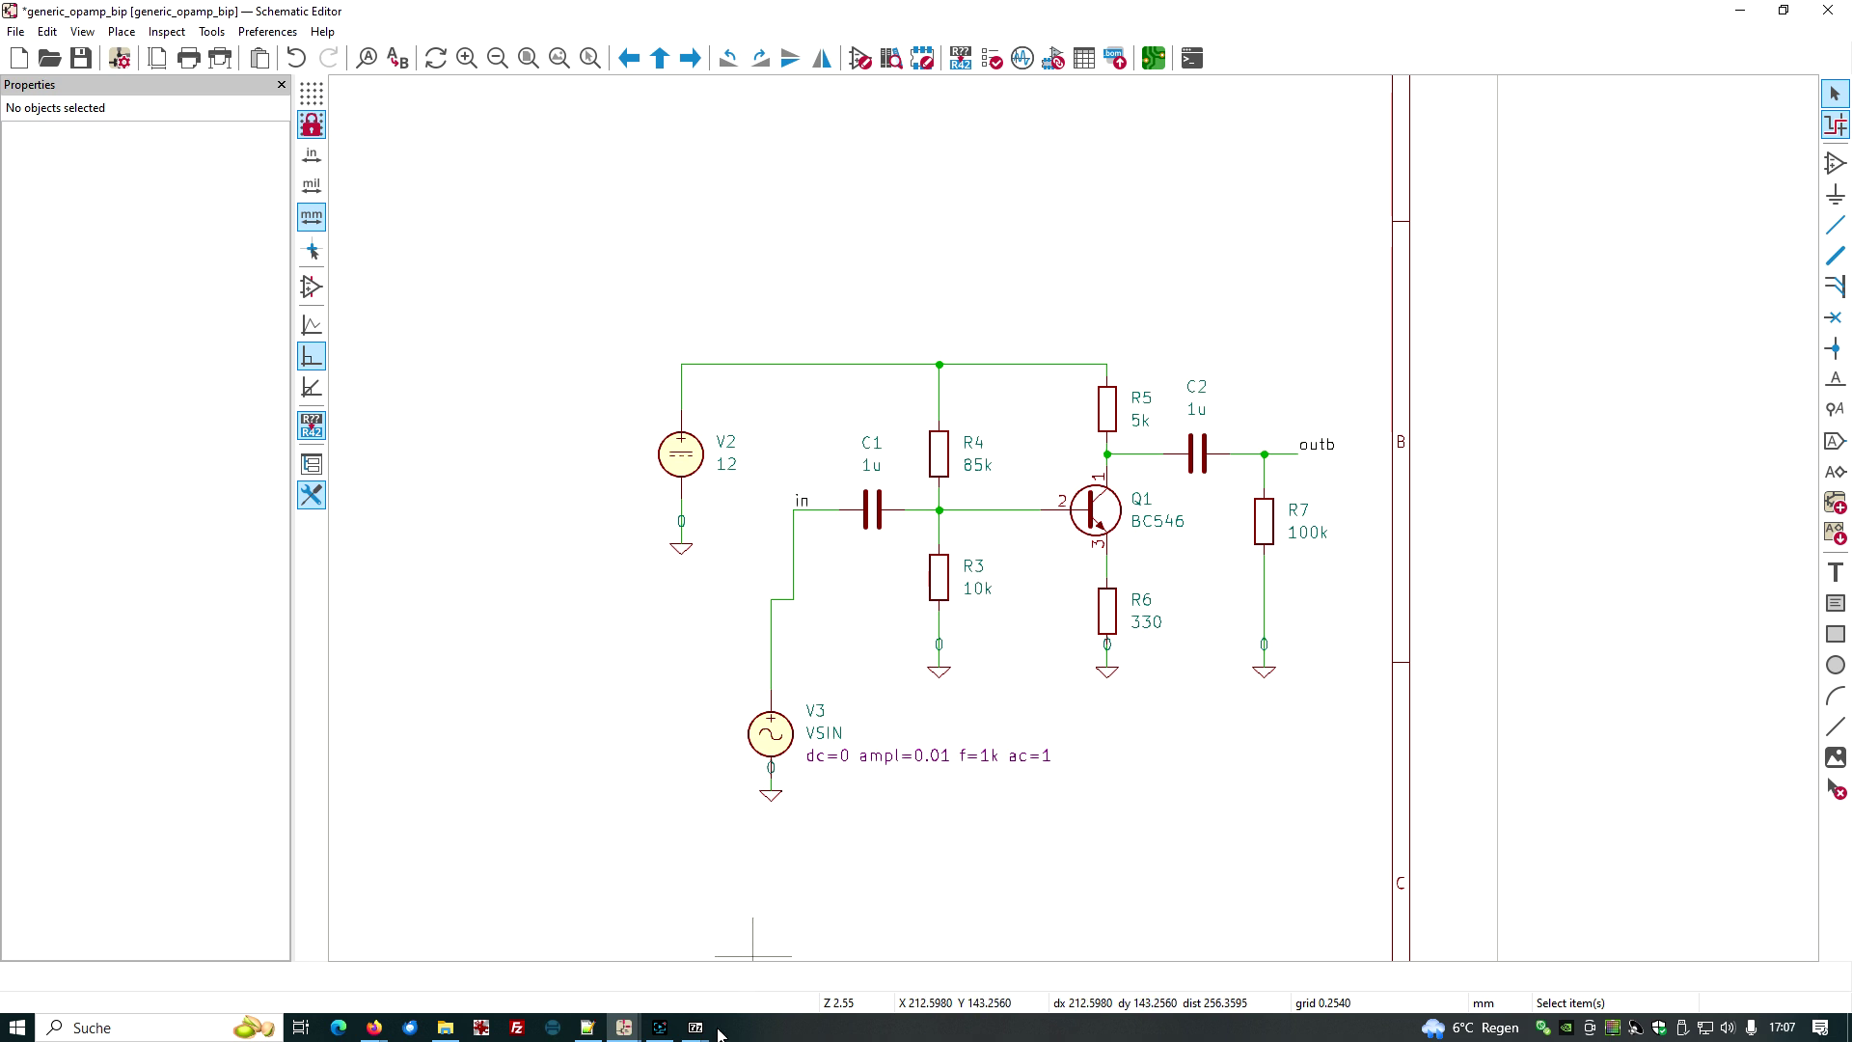
mouse_move(697, 1032)
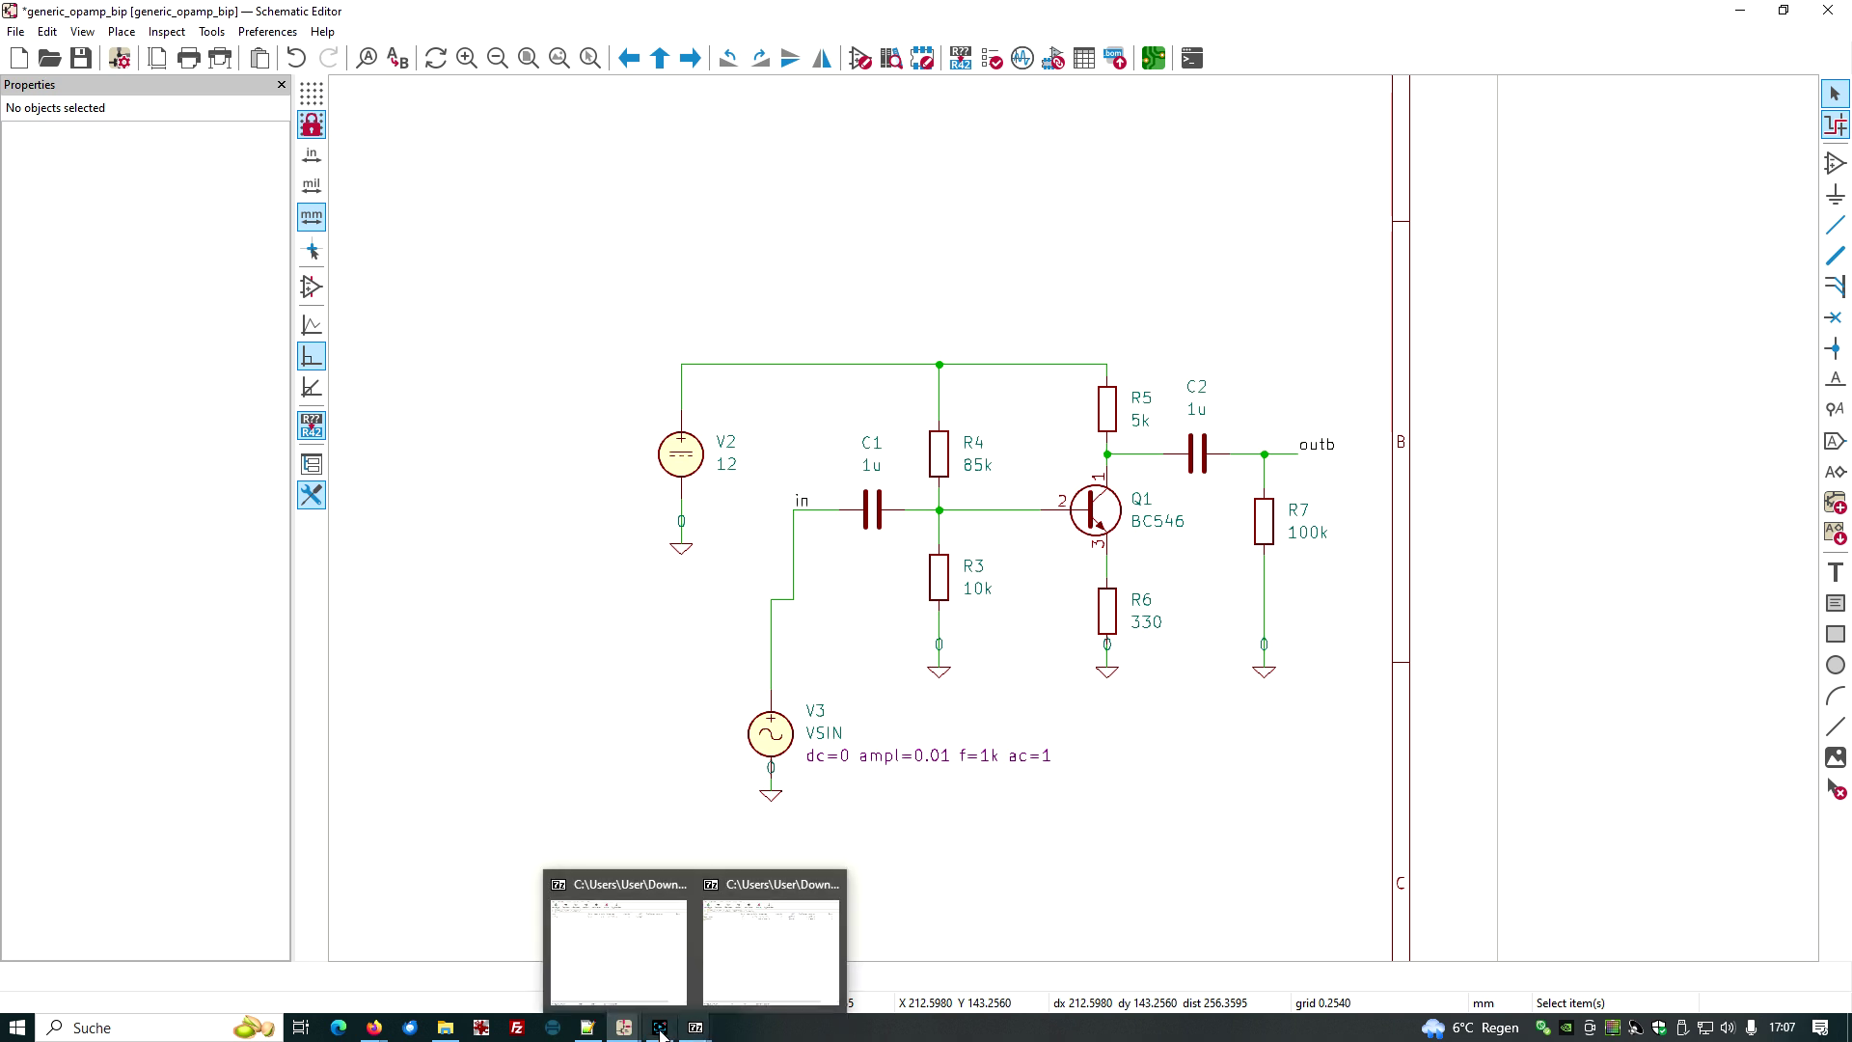
mouse_move(625, 1032)
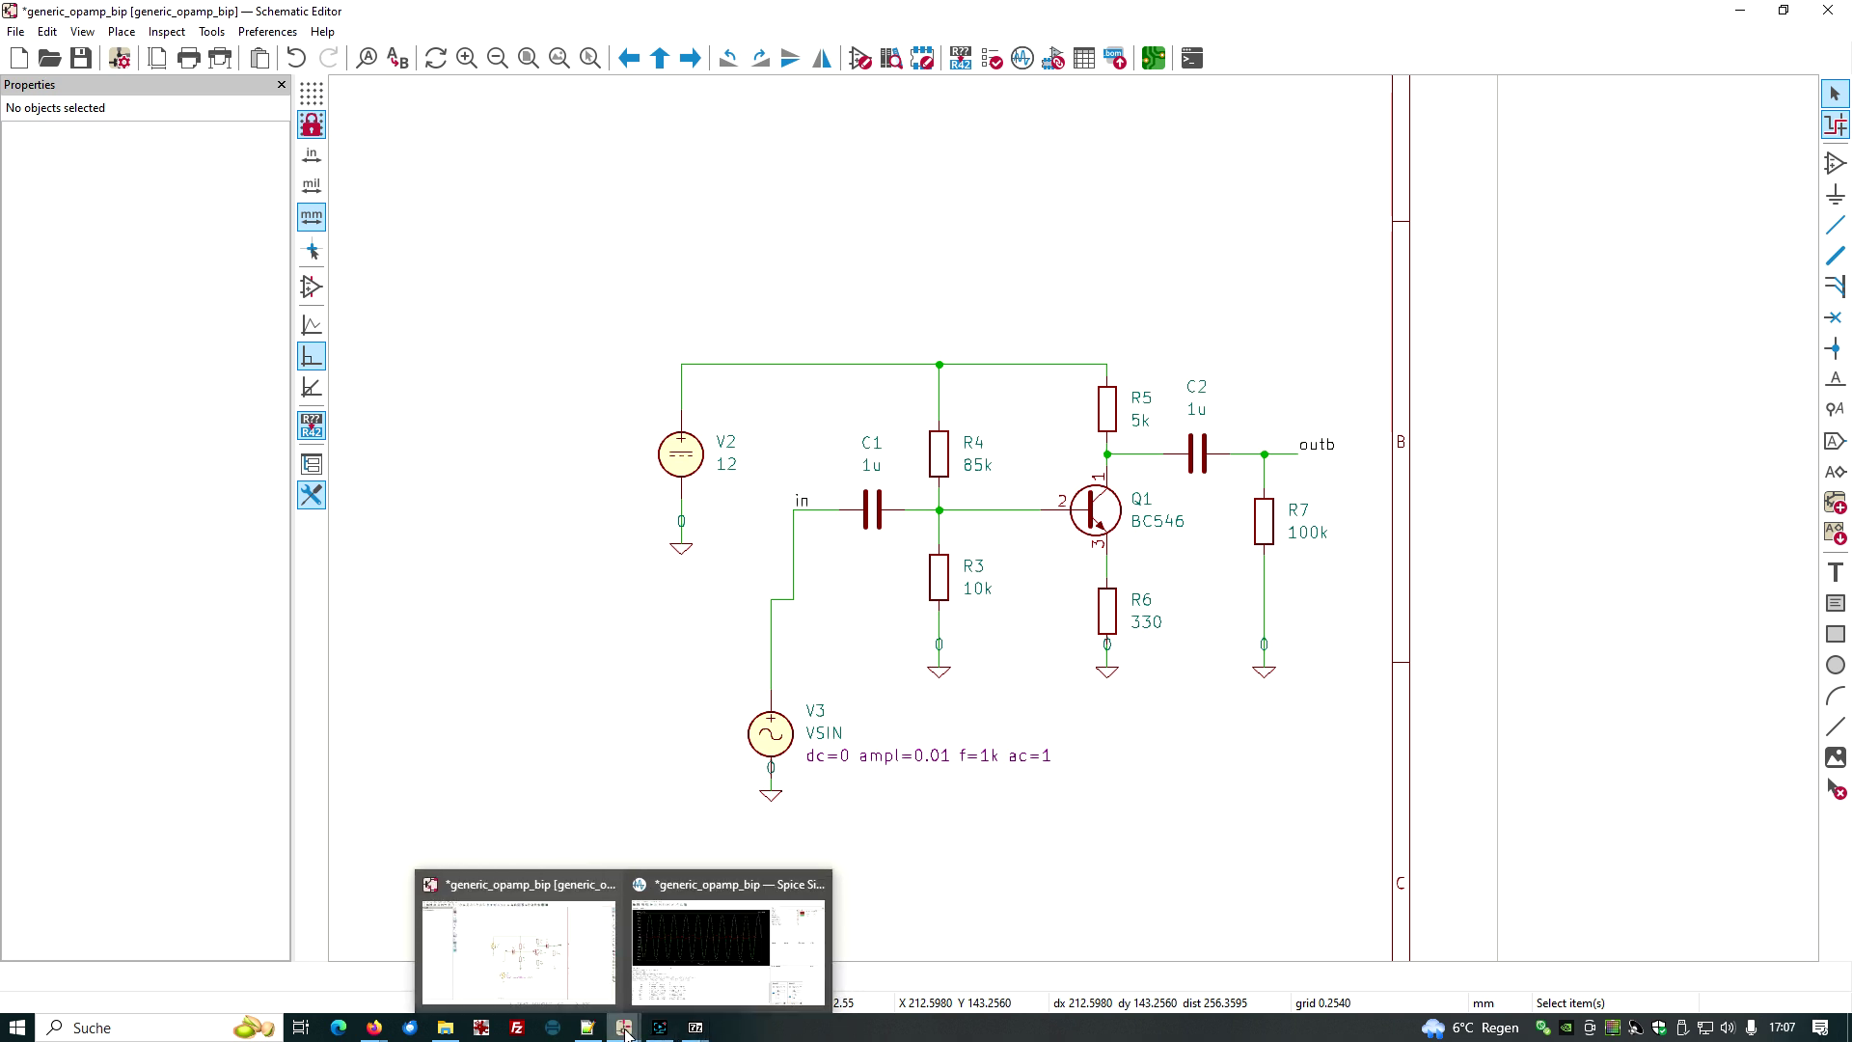
Step: Rerun the transient analysis with R4 at 85k to check for a clean ±140 mV sine
click(732, 984)
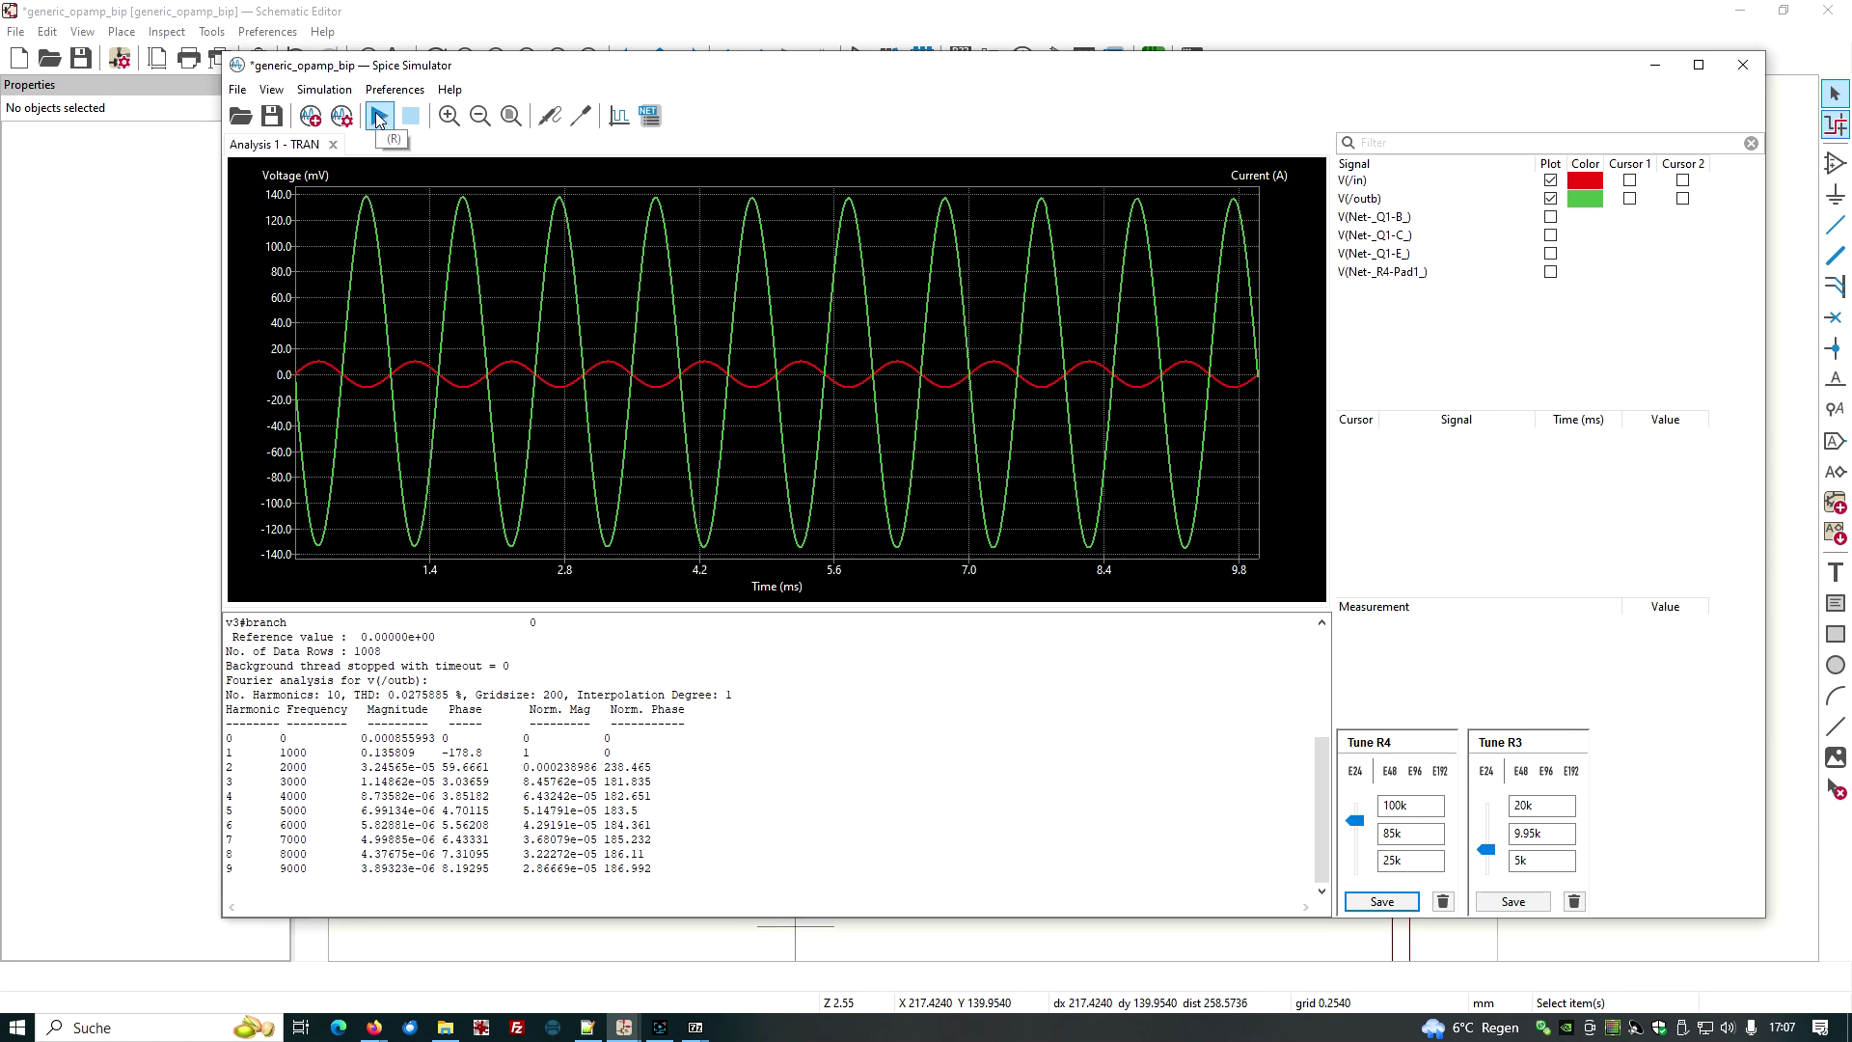
click(377, 116)
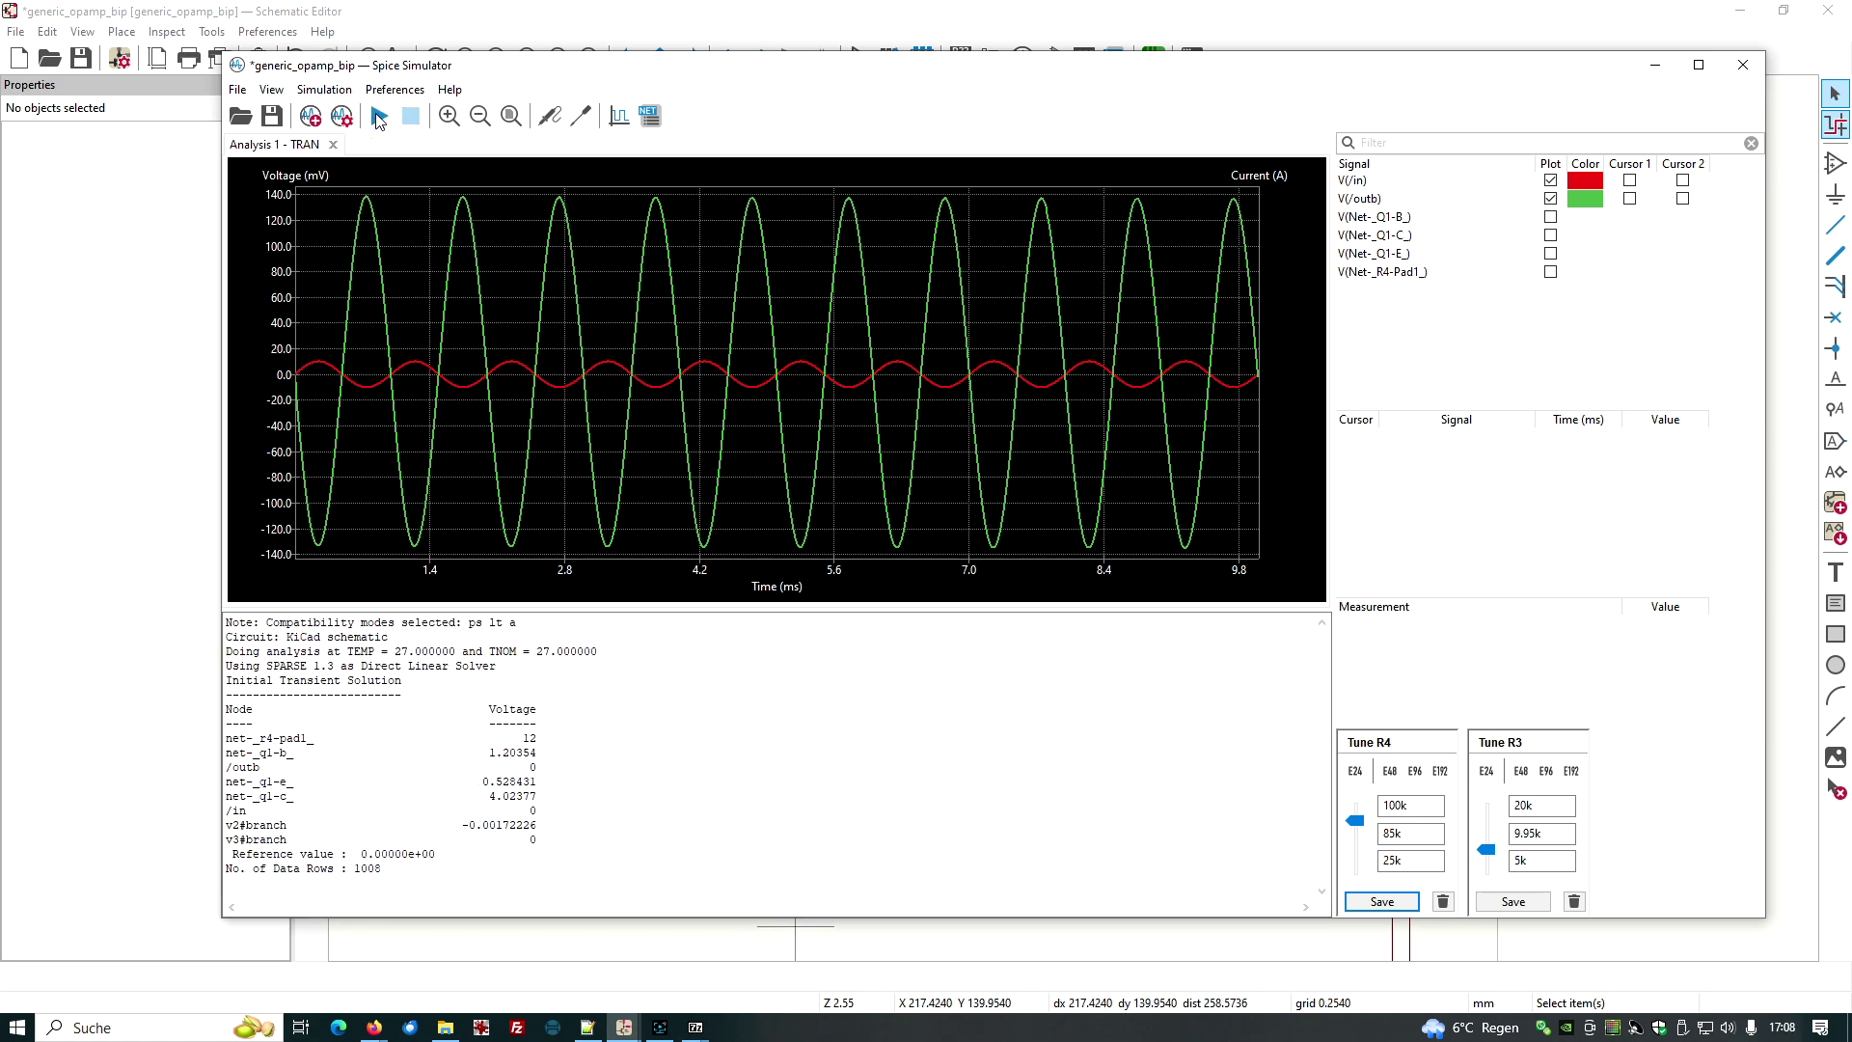